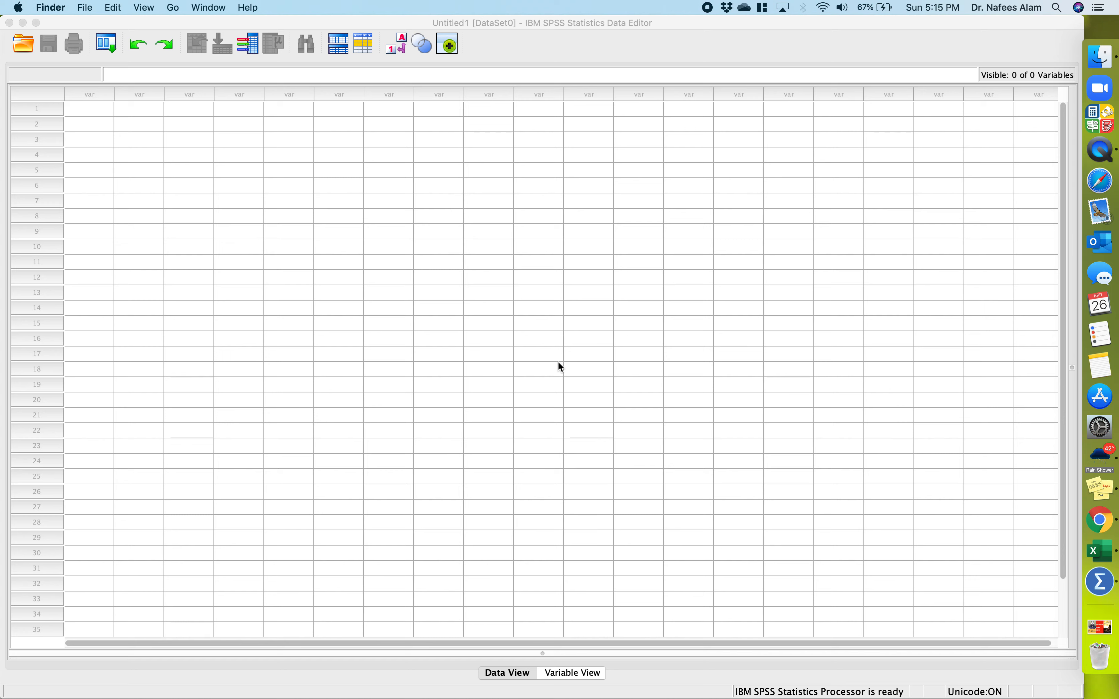
Step: Switch from the empty SPSS dataset to the Excel workbook Book1 containing the exam data
key("ctrl+Right")
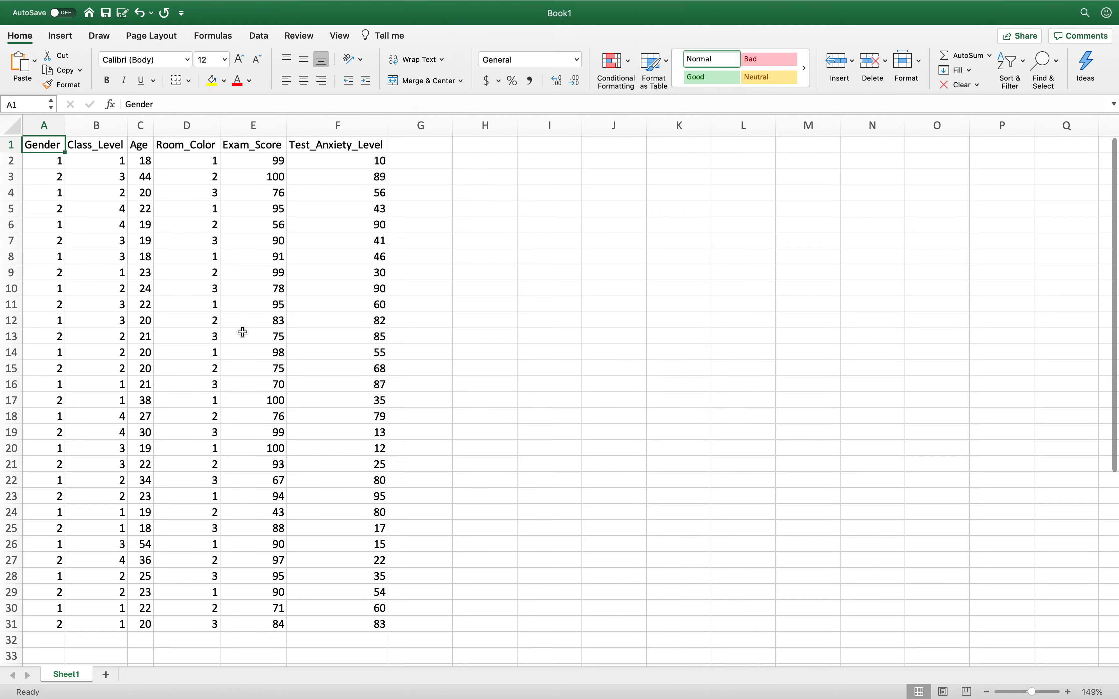
key("ctrl+Left")
key("ctrl+Right")
Step: Examine the variable names in the worksheet's header row, from Gender through Test_Anxiety_Level, checking that each column has a one-word heading
key("Down")
key("Up")
key("Right")
key("Right")
key("Right")
key("Right")
key("Right")
key("Left")
key("Left")
key("Left")
key("Left")
key("Left")
key("Right")
key("Right")
key("Right")
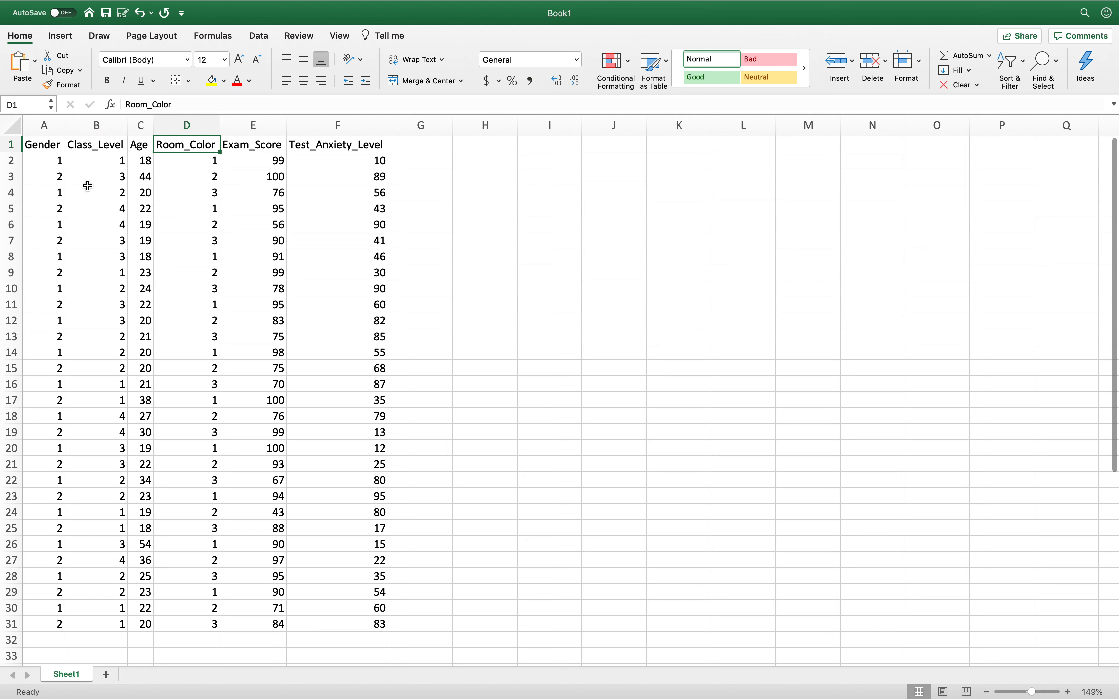
key("Right")
key("Right")
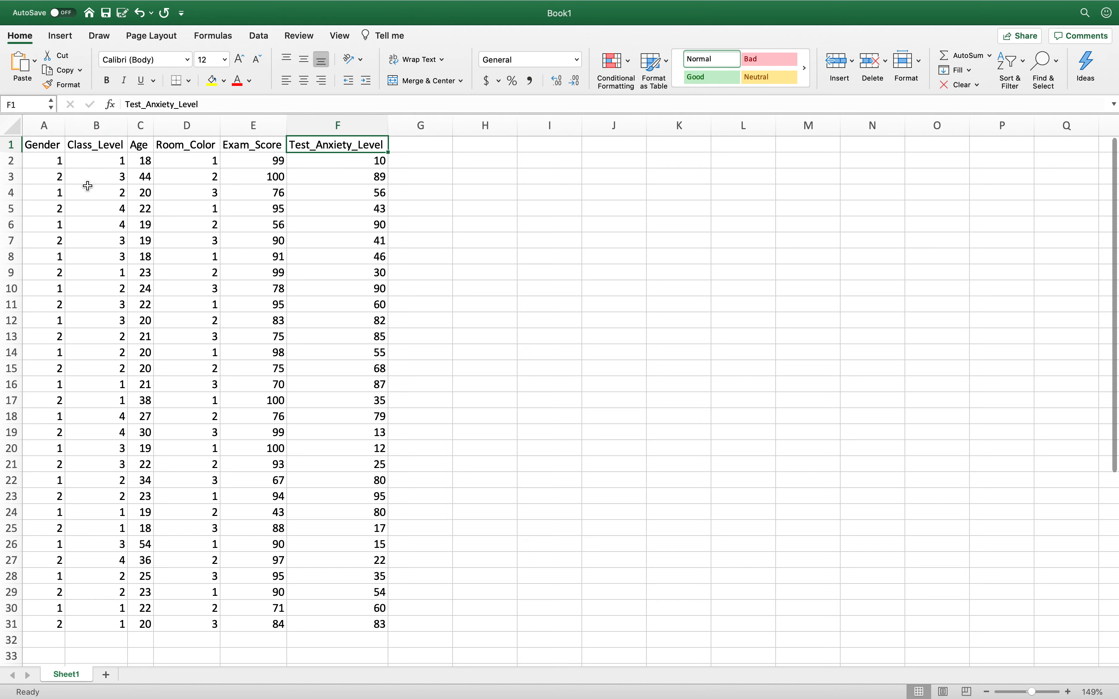
key("Left")
key("Left")
key("Left")
key("Left")
key("Left")
key("Right")
key("Right")
key("Right")
key("Right")
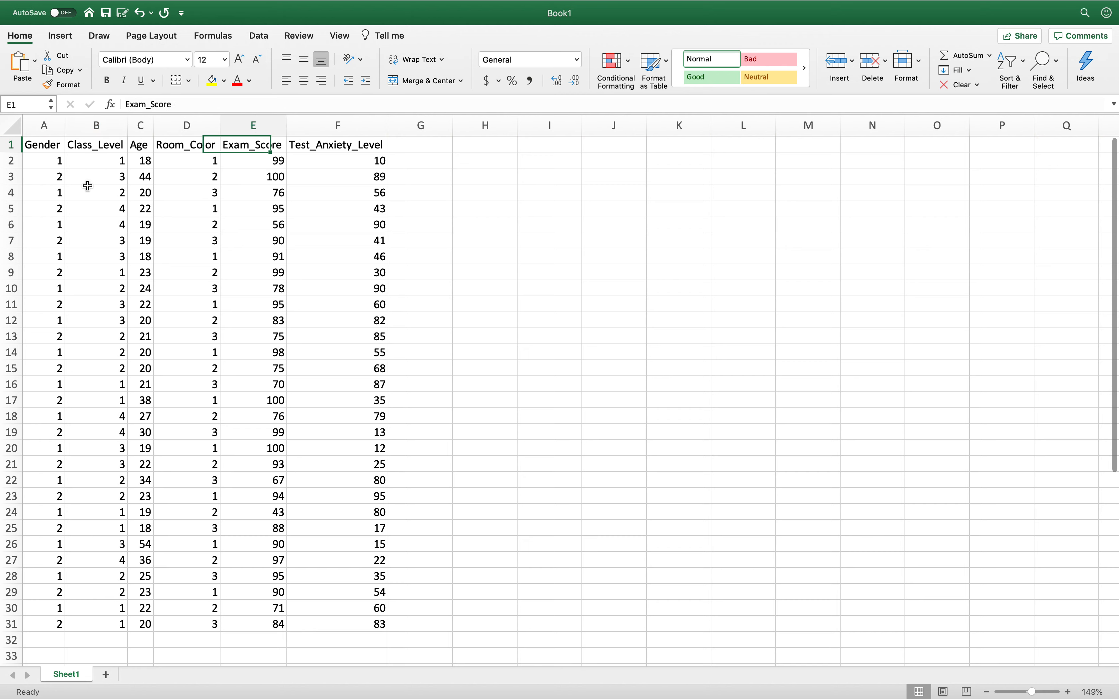
key("Right")
key("Right")
key("Left")
key("Left")
key("Left")
key("Left")
key("Left")
key("Left")
key("Right")
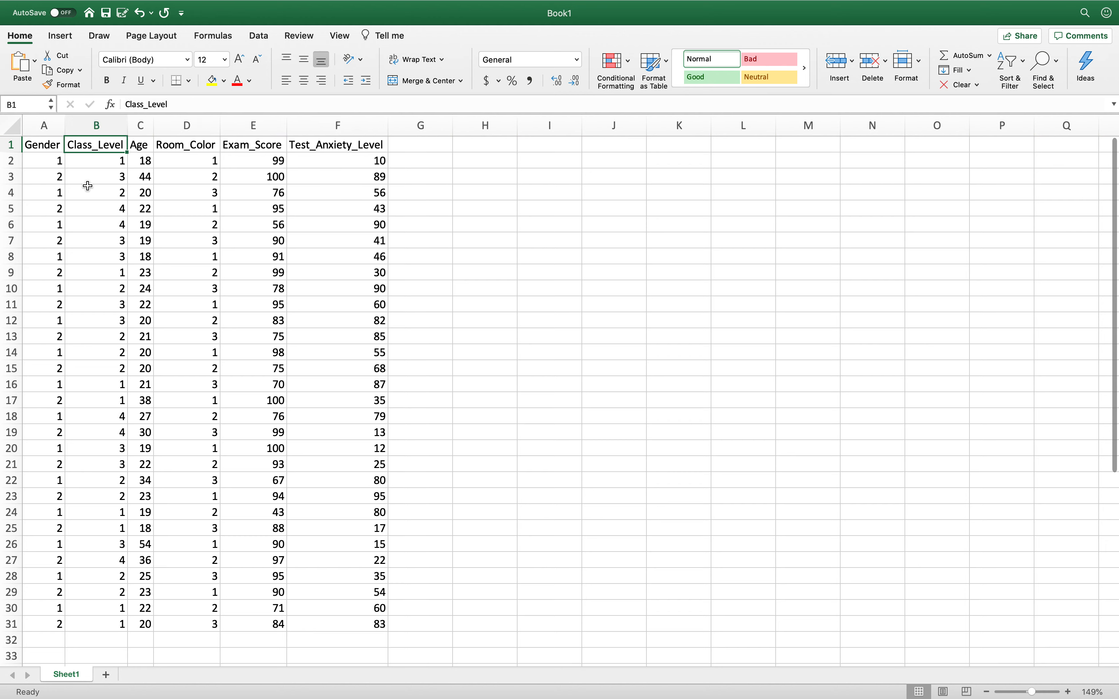
key("Right")
key("Right")
key("Right")
key("Right")
key("Right")
key("Left")
key("Left")
key("Left")
key("Left")
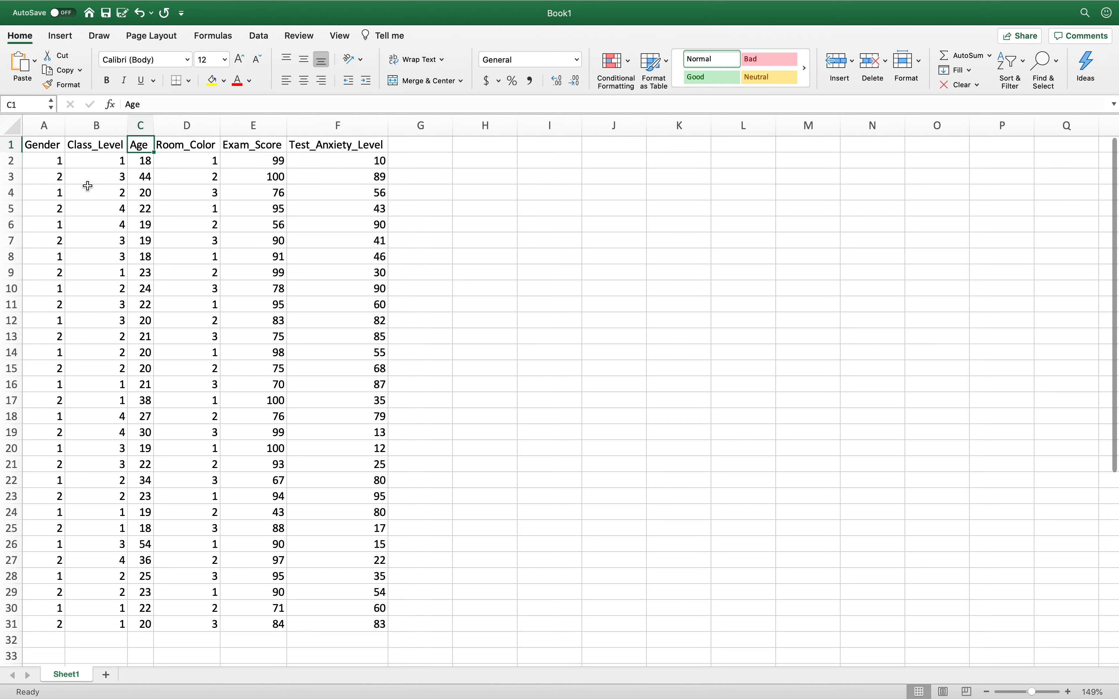
key("Left")
key("Left")
key("Right")
key("Right")
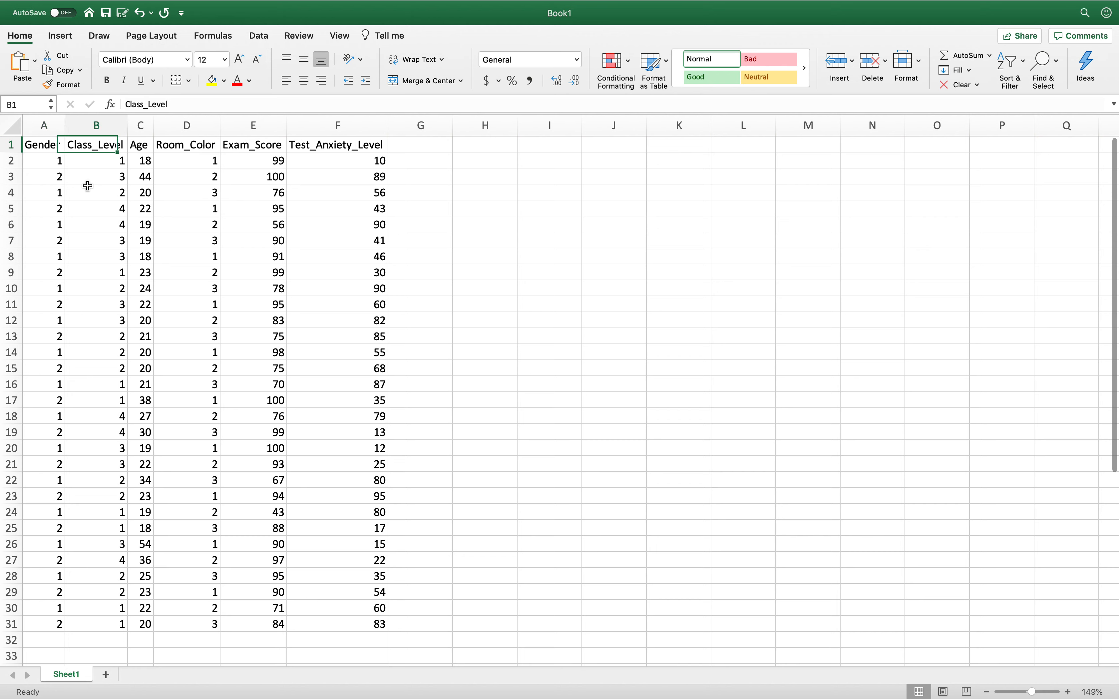
key("Left")
key("Left")
key("Right")
key("Left")
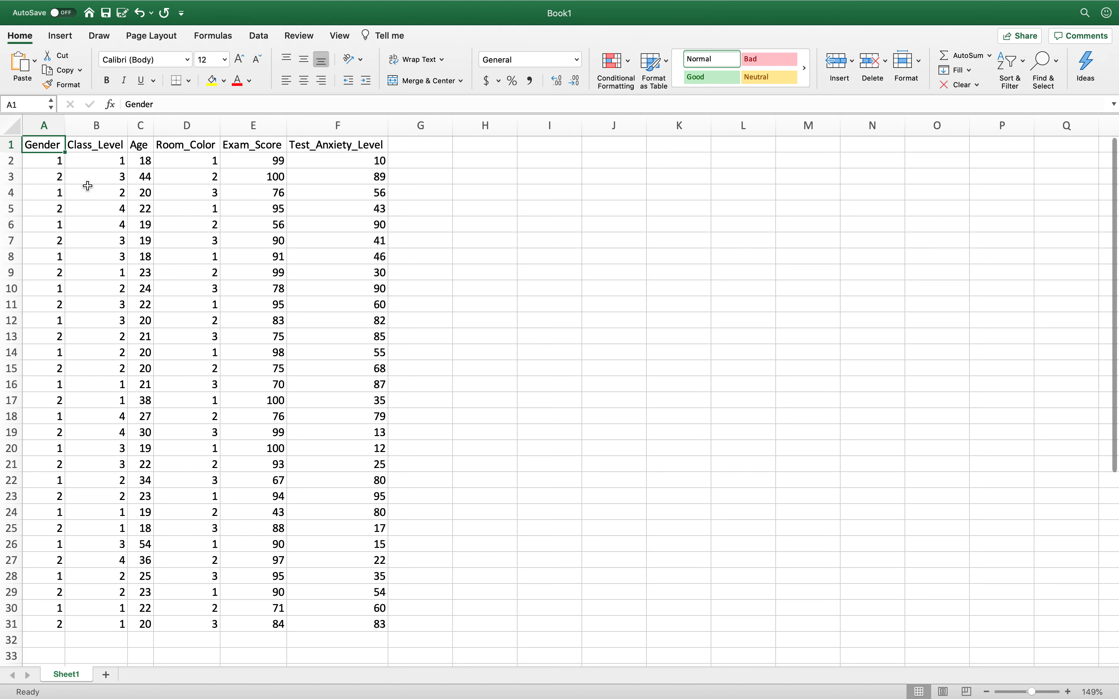
key("Right")
key("Right")
key("Right")
key("Right")
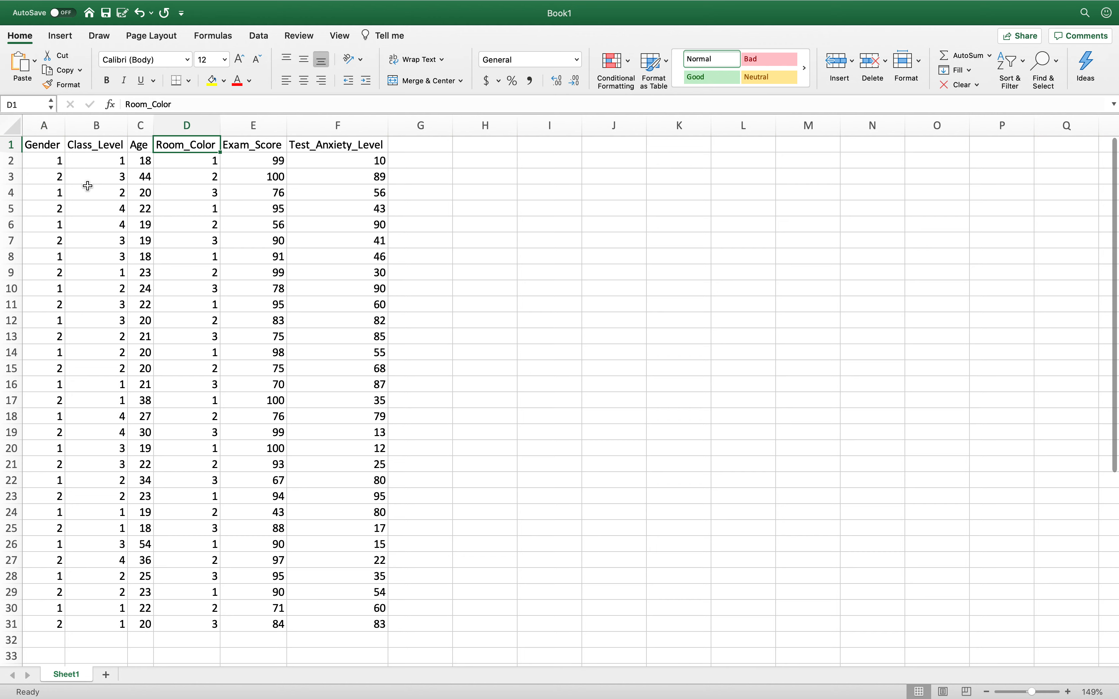
key("Right")
key("Right")
key("Right")
key("Right")
key("Right")
key("Right")
key("Right")
key("Right")
key("Right")
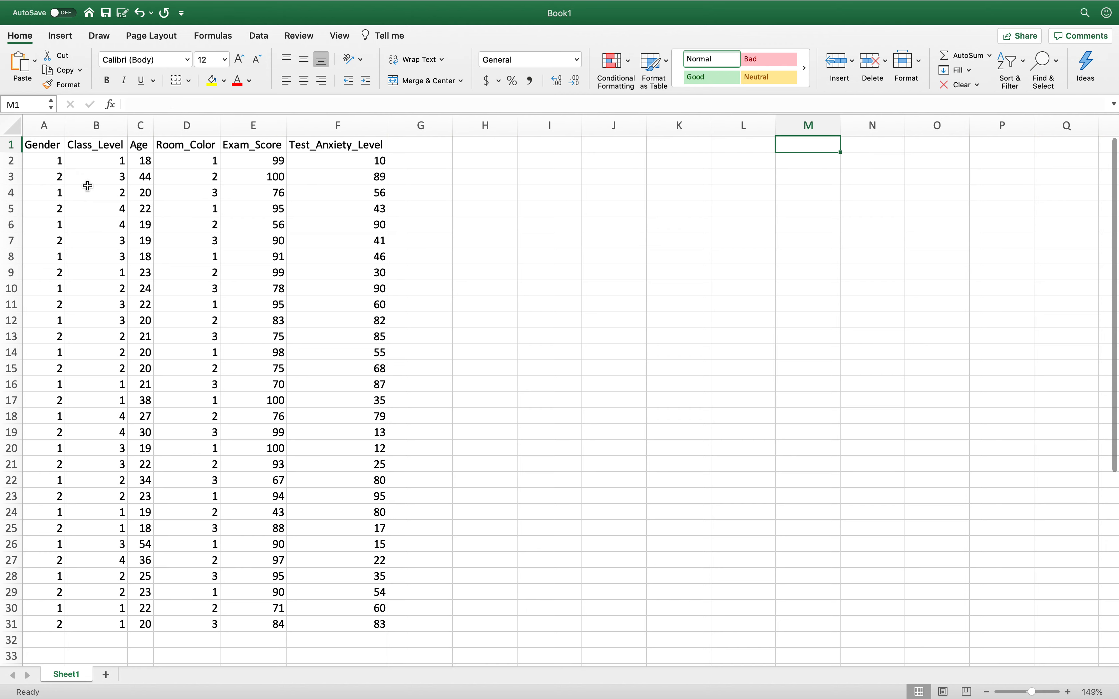
key("Left")
key("Left")
key("Left")
key("Left")
key("Left")
key("Left")
key("Left")
key("Left")
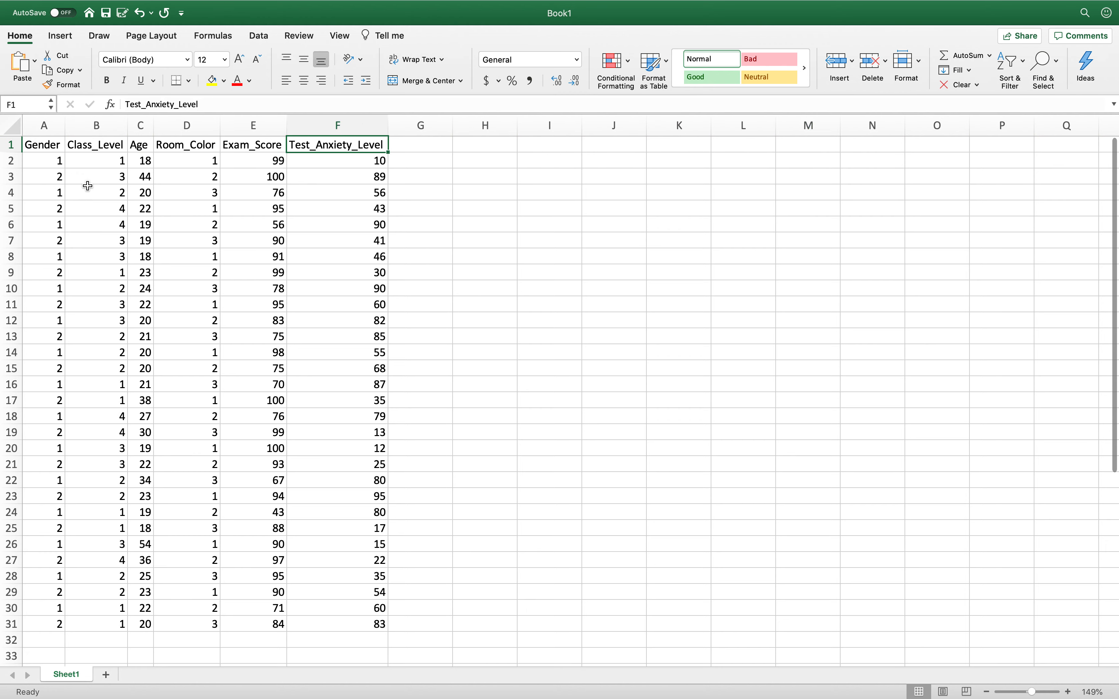
key("Right")
key("Right")
key("Left")
key("Left")
key("Left")
key("Left")
key("Left")
key("Left")
key("Left")
key("Right")
key("Right")
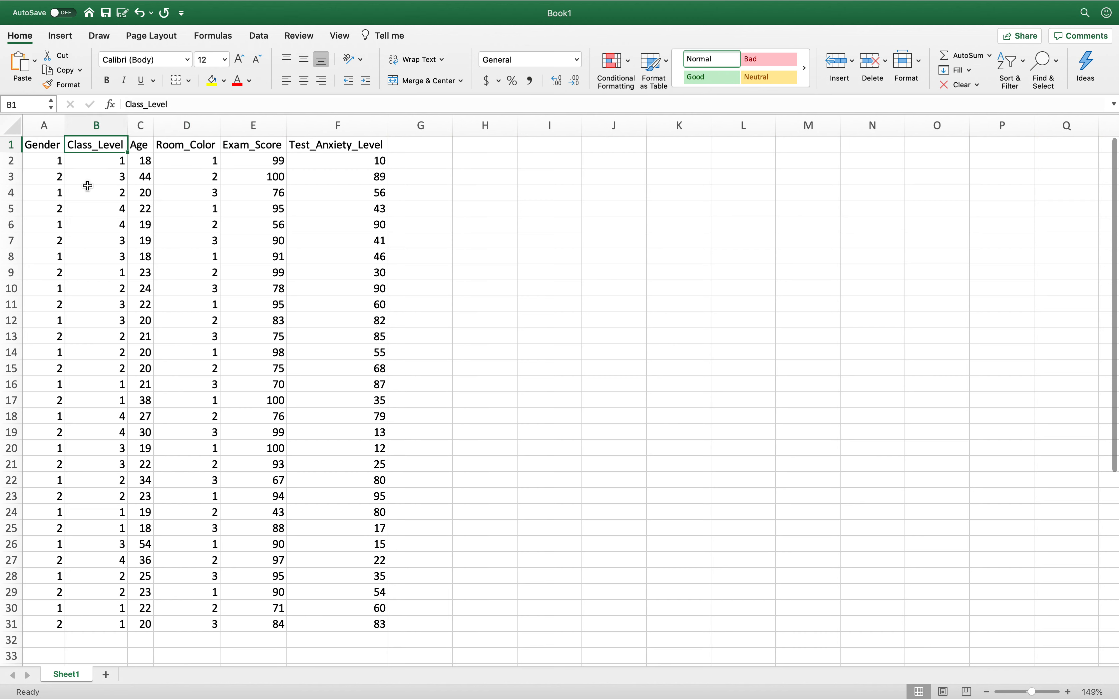
key("Right")
key("Right")
key("Right")
key("Right")
key("Left")
key("Left")
key("Left")
key("Left")
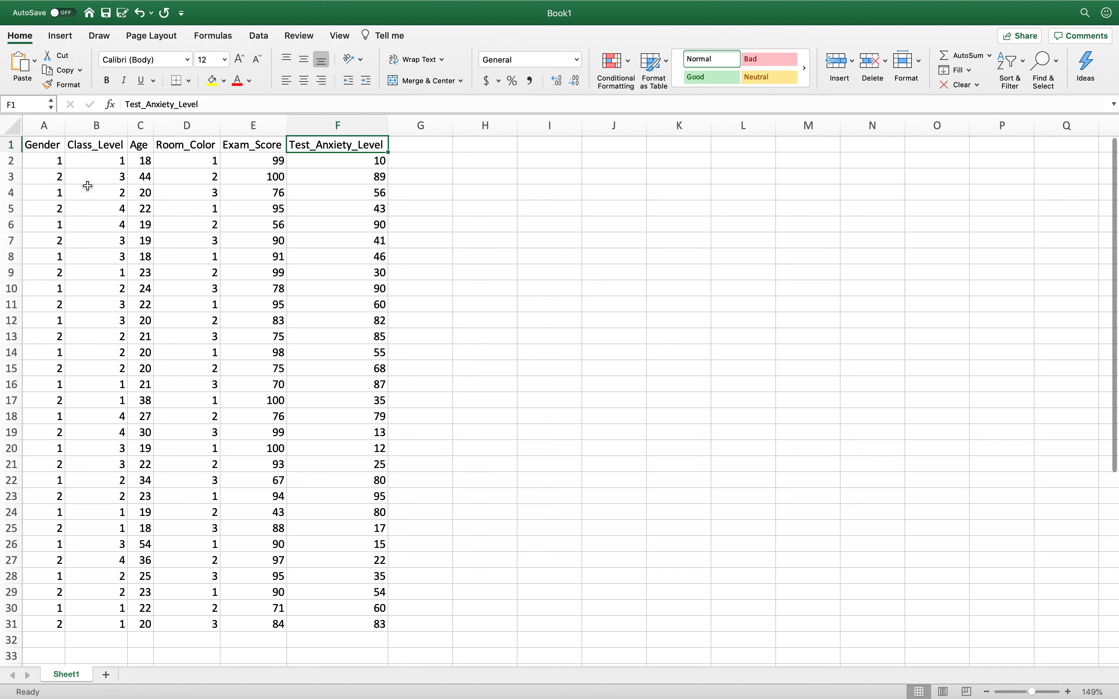
key("Left")
key("Left")
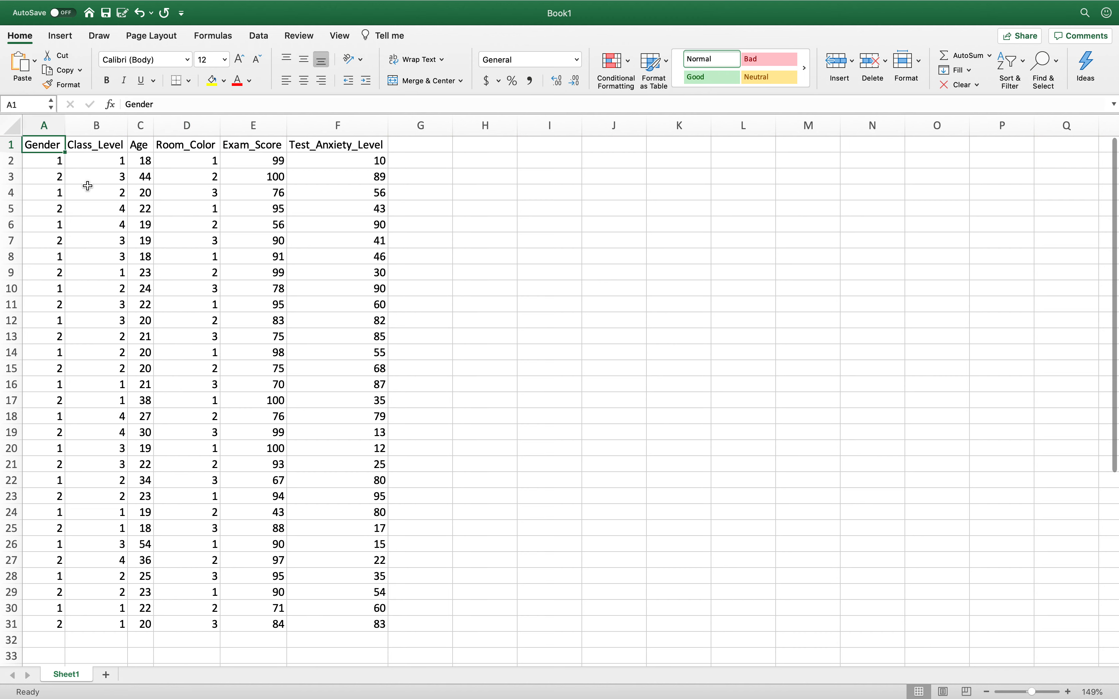
key("Right")
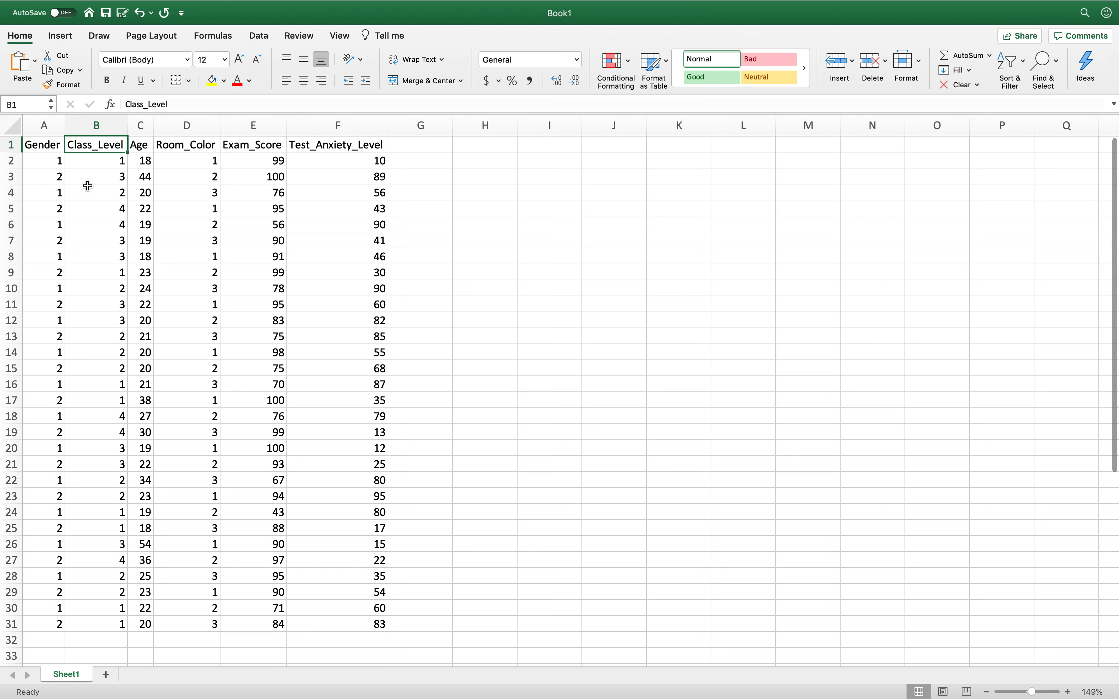
key("Right")
key("Right")
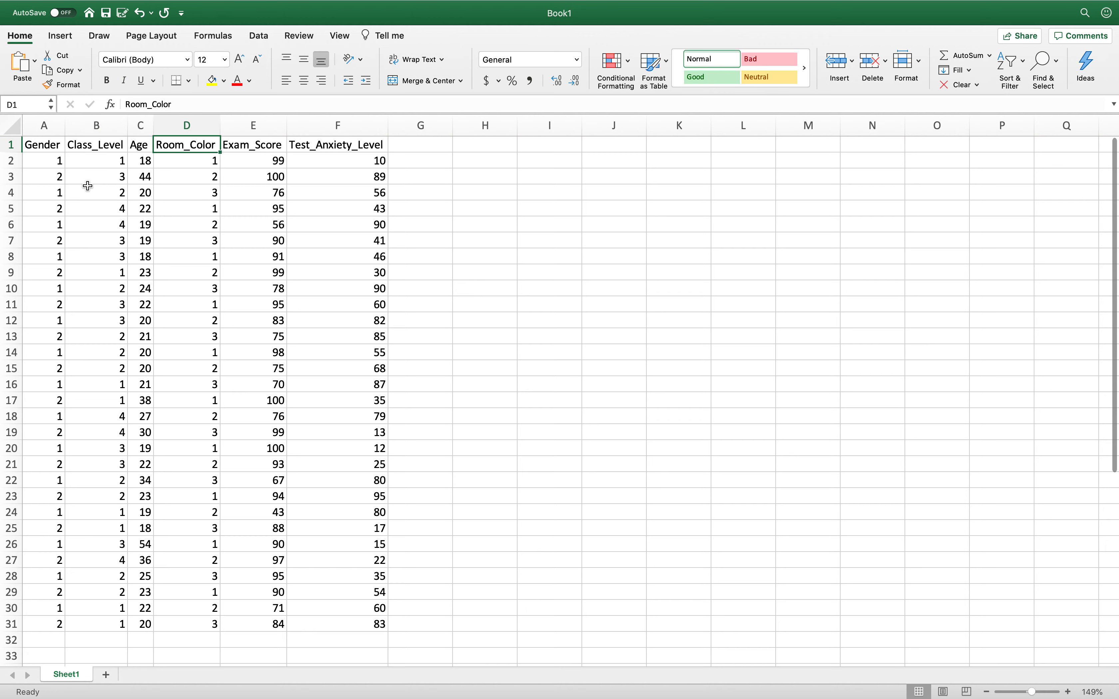
key("Right")
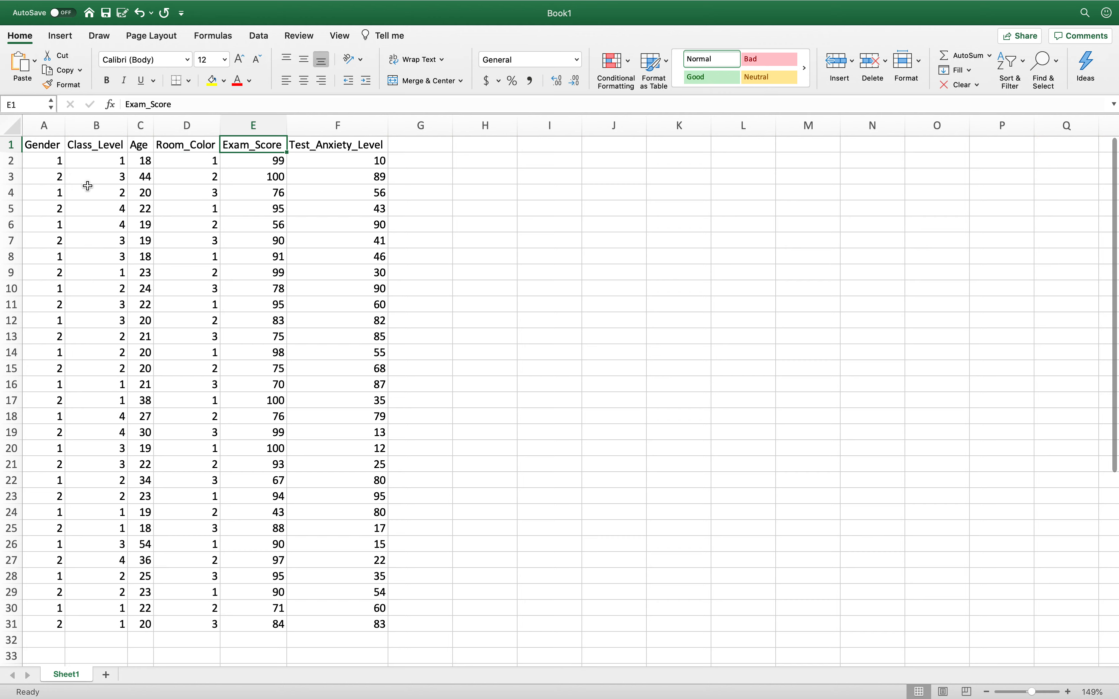
key("Right")
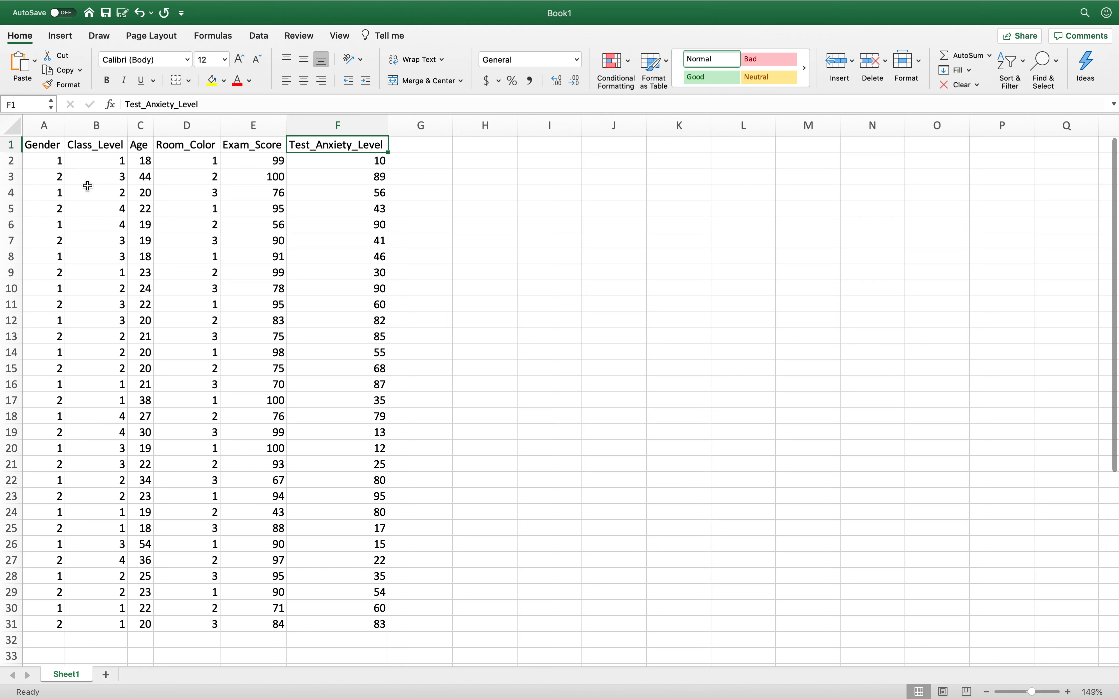
key("Right")
key("Left")
key("Right")
key("Left")
key("Left")
key("Left")
key("Left")
key("Left")
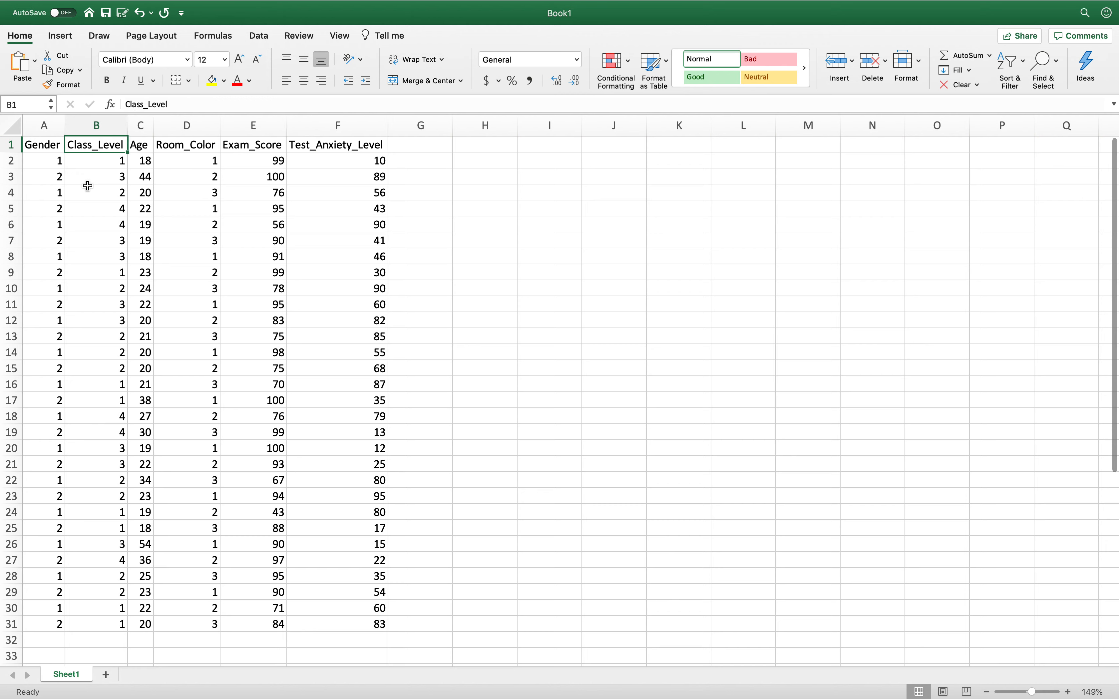
key("Right")
key("Right")
key("Right")
key("Right")
key("Right")
key("Left")
key("Left")
key("Left")
key("Left")
key("Left")
key("Left")
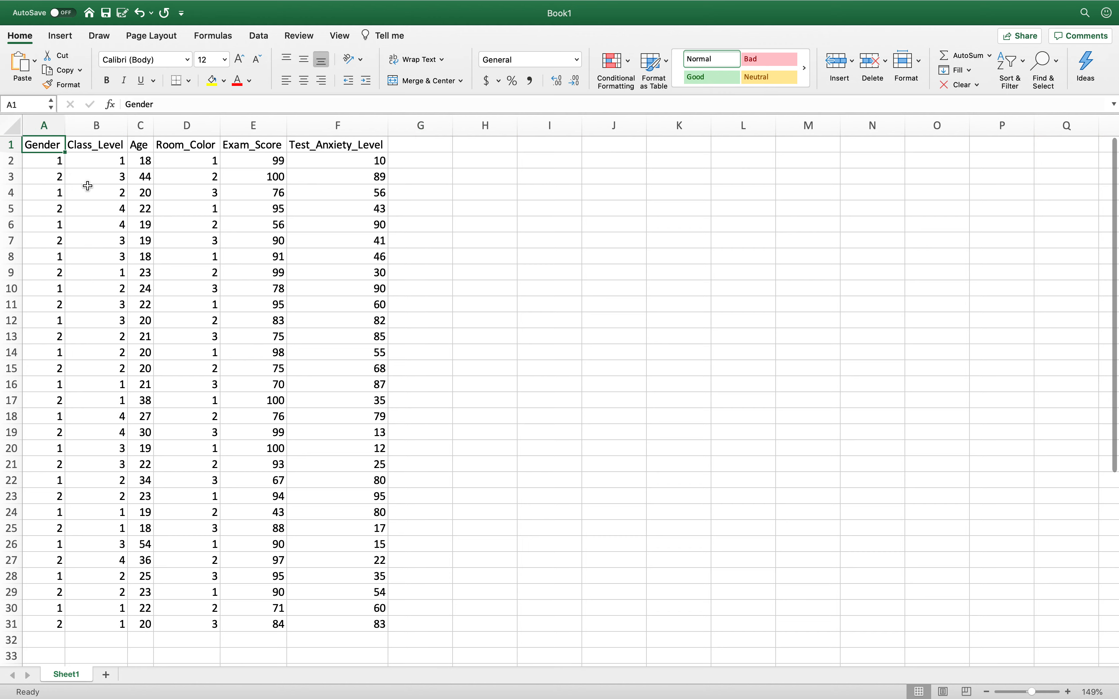
key("Right")
key("Right")
key("Right")
key("Right")
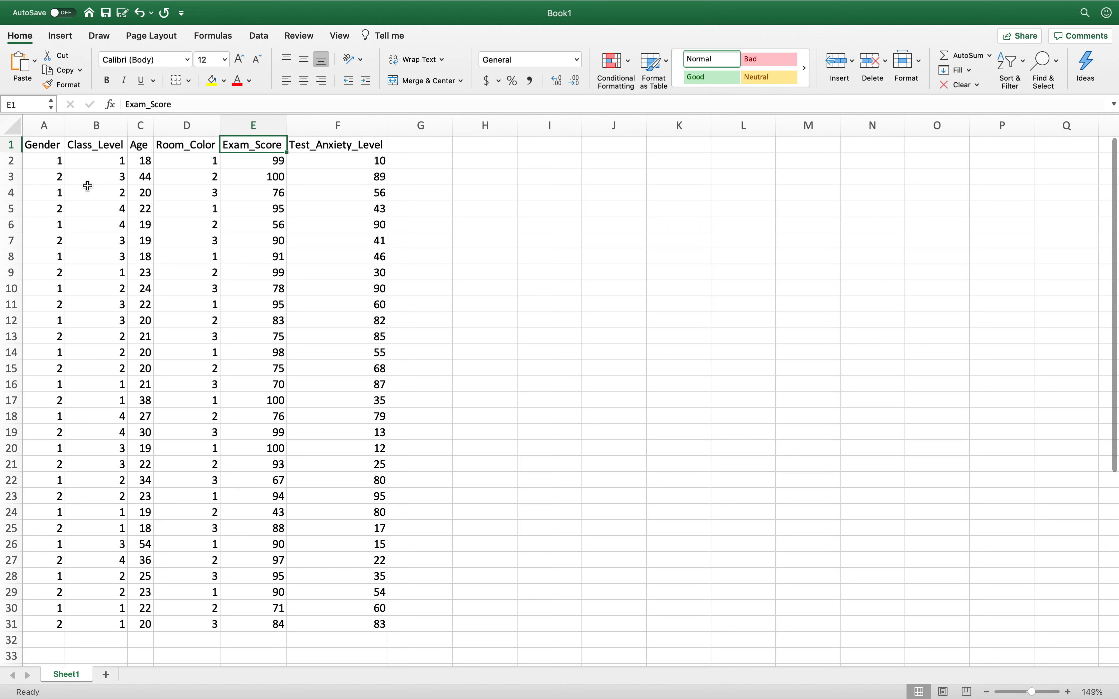
key("Left")
key("Left")
key("Left")
key("Left")
key("Right")
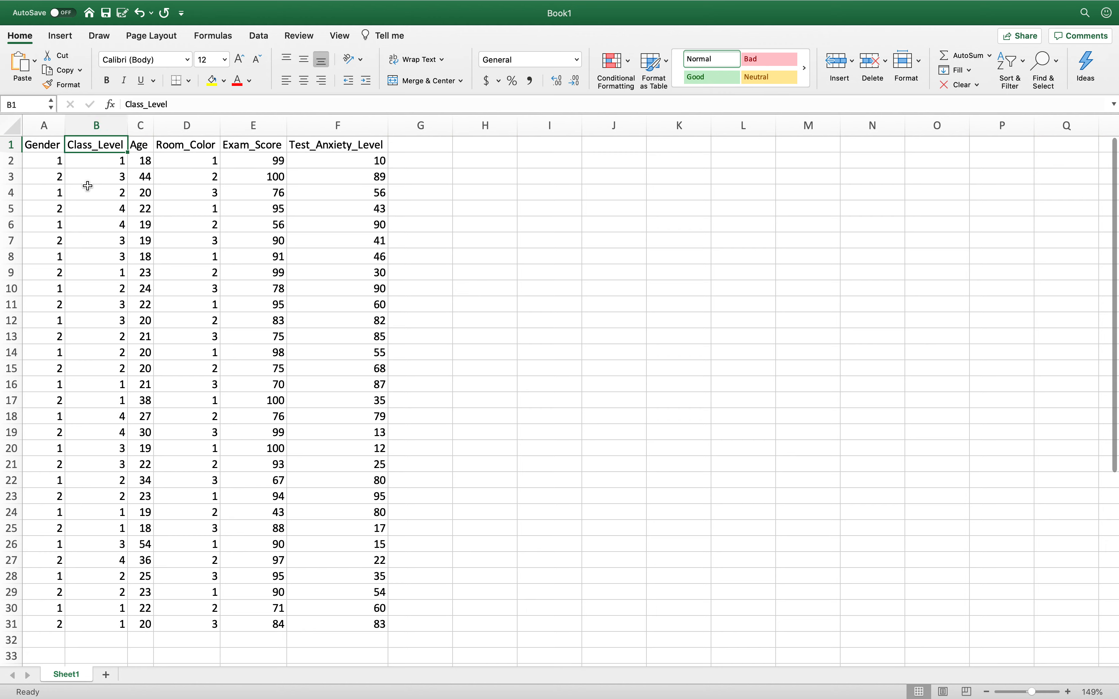
key("Right")
key("Left")
key("Right")
key("Right")
key("Right")
key("Right")
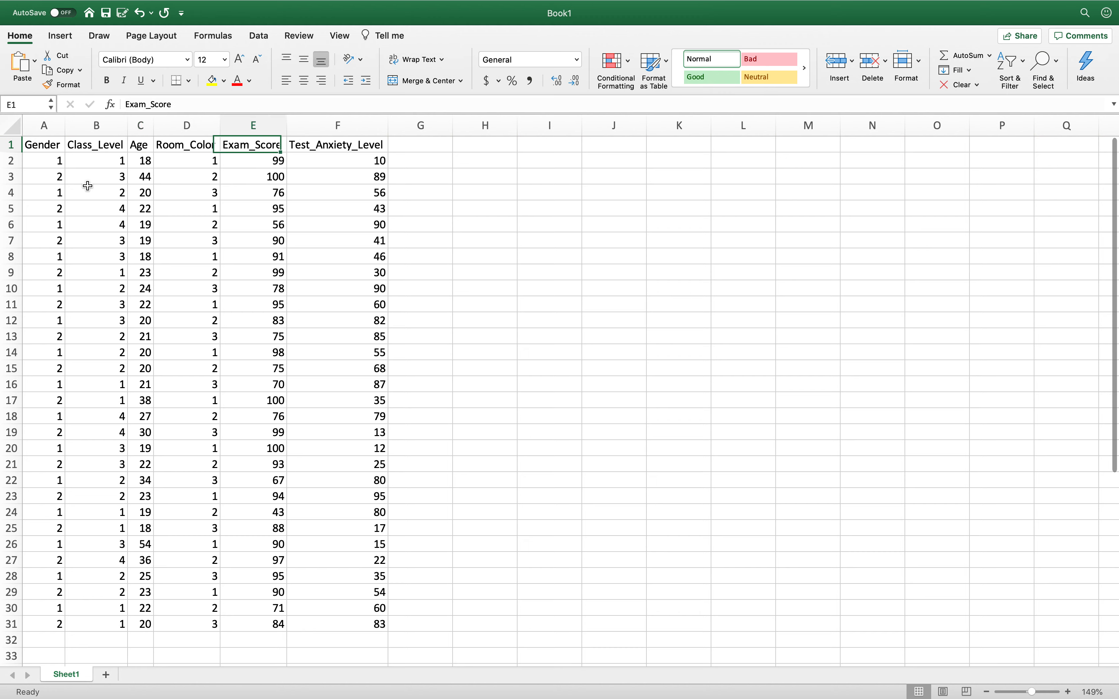
key("Left")
key("Left")
key("Left")
key("Left")
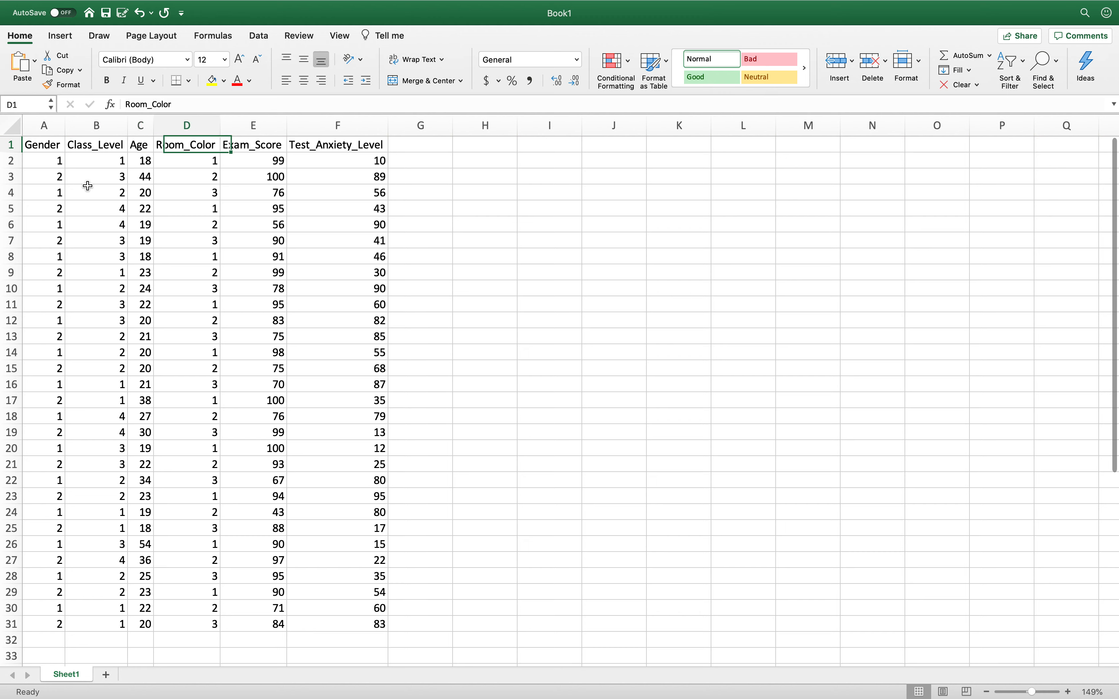
key("Left")
key("Right")
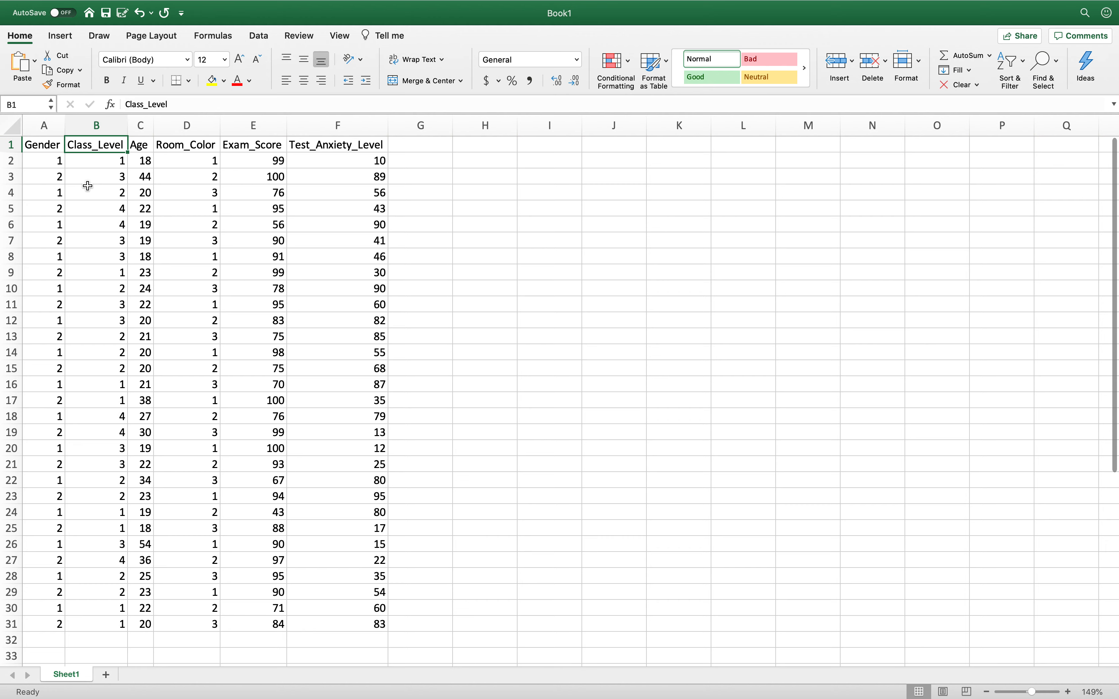
key("Left")
key("Right")
key("Left")
key("Right")
key("Right")
key("Right")
key("Right")
key("Right")
key("Left")
key("Left")
key("Left")
key("Left")
key("Left")
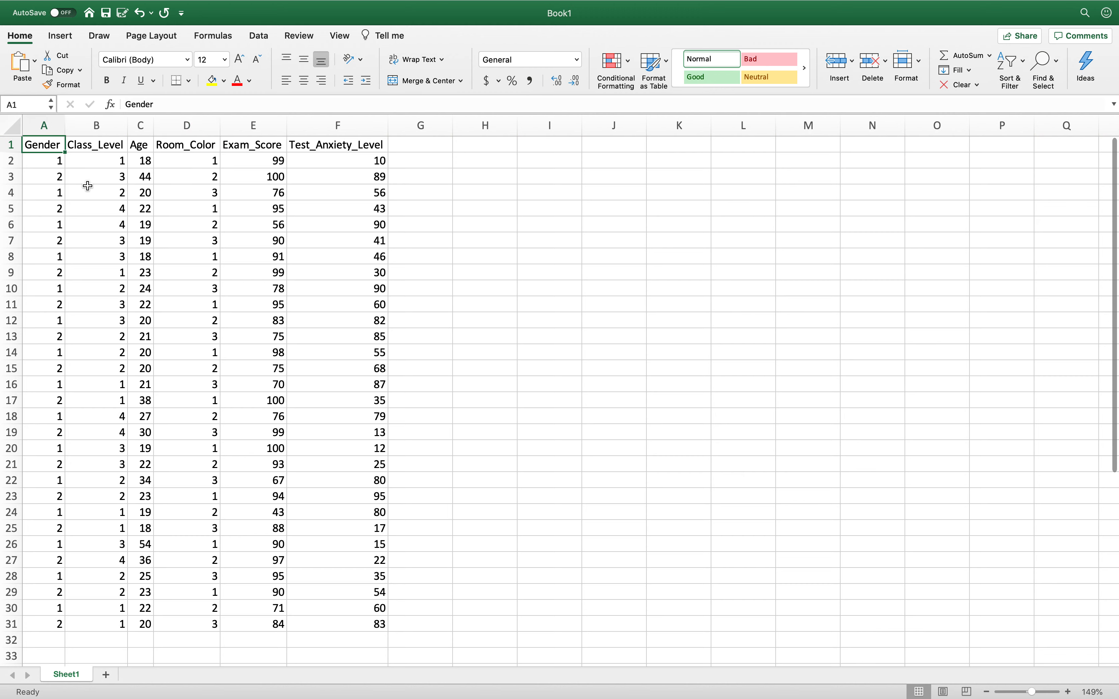
key("Right")
key("Left")
Step: Save the exam workbook as SPSS in Downloads, in Excel Workbook (.xlsx) format, and close it
left_click(81, 8)
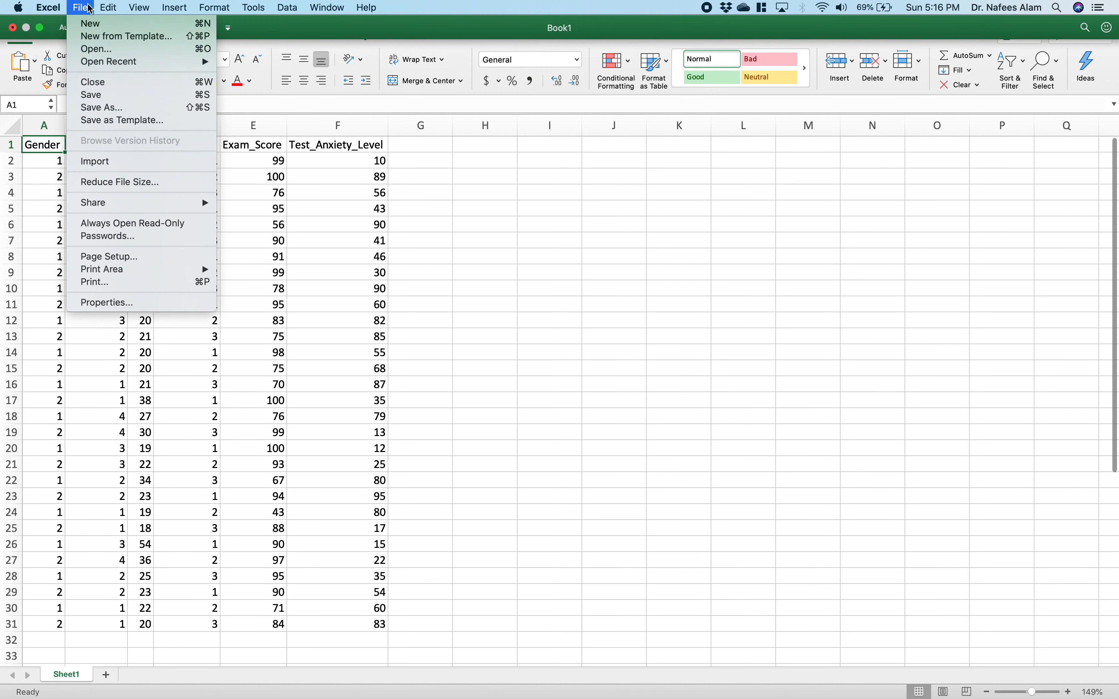
left_click(101, 107)
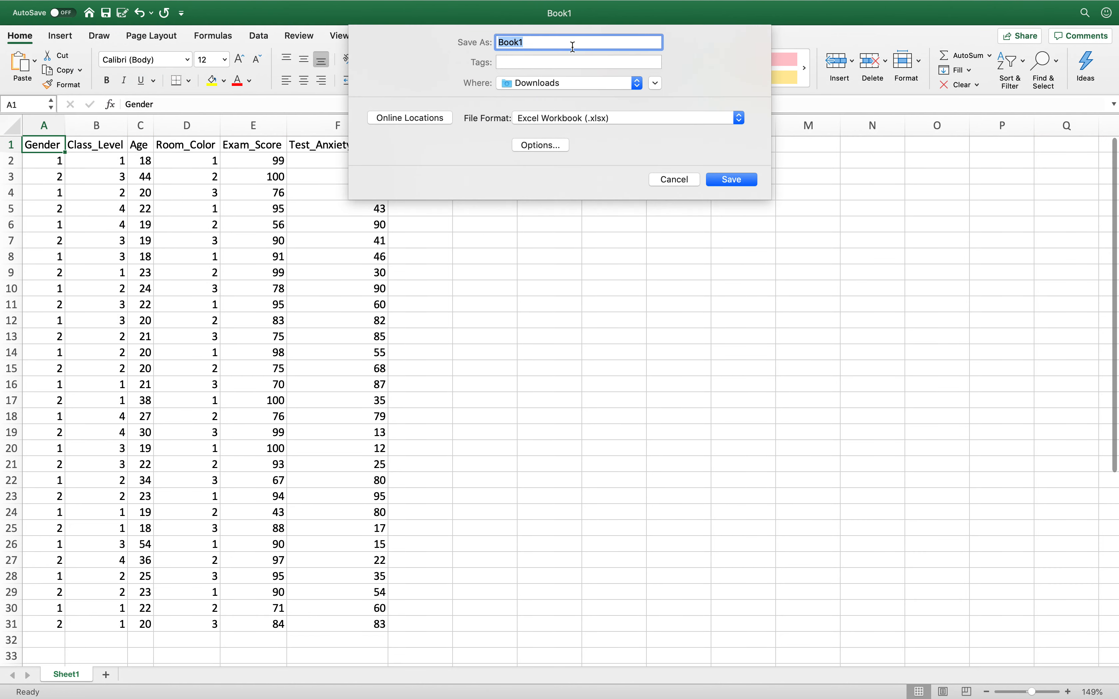
type("SPSS")
left_click(732, 179)
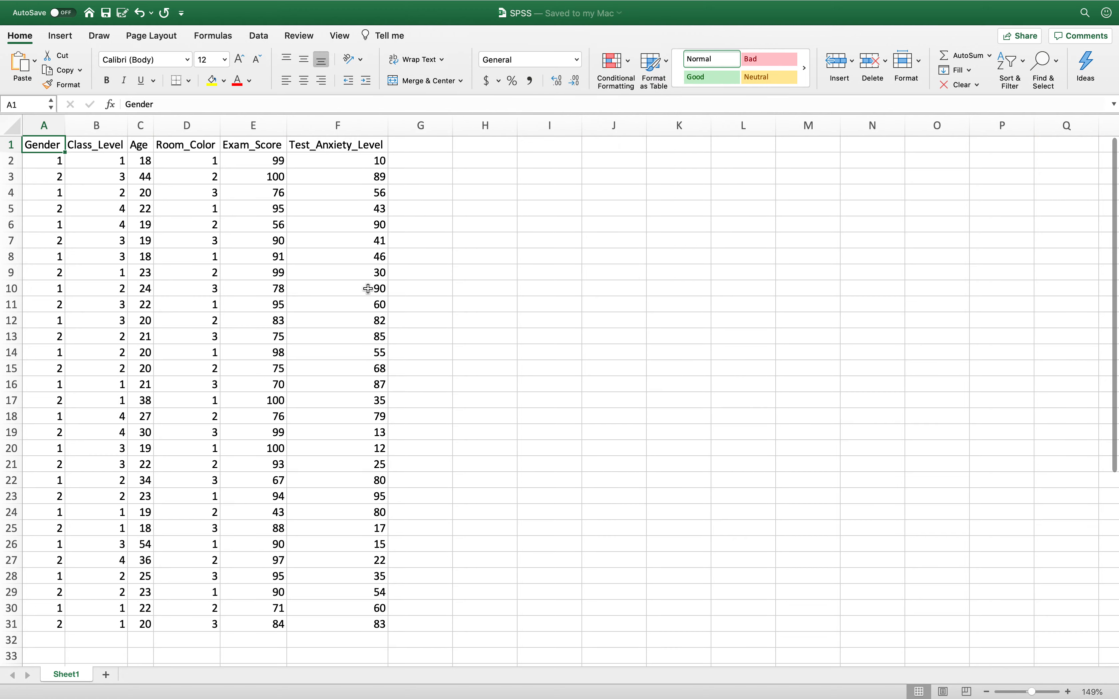
mouse_move(79, 4)
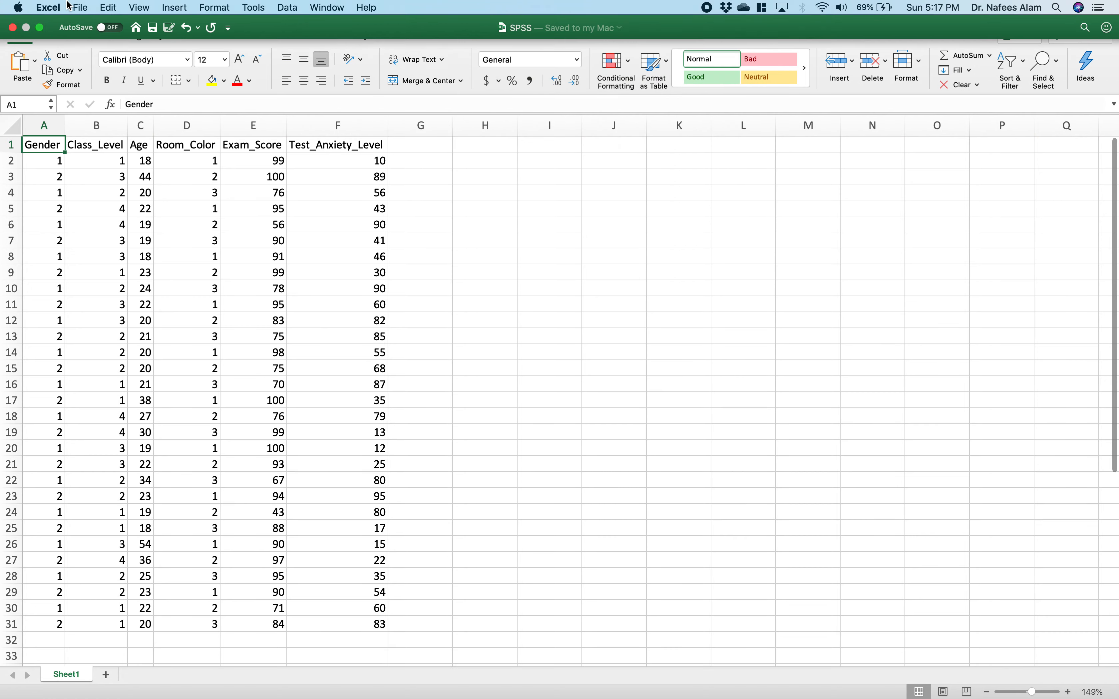
left_click(12, 27)
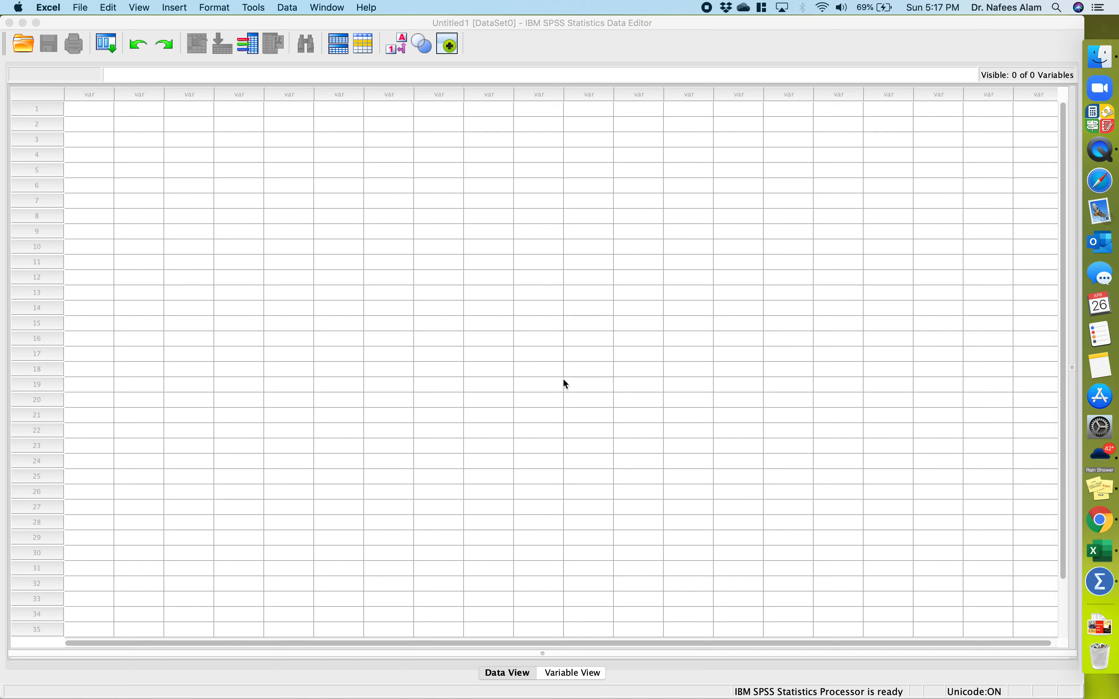
left_click(83, 8)
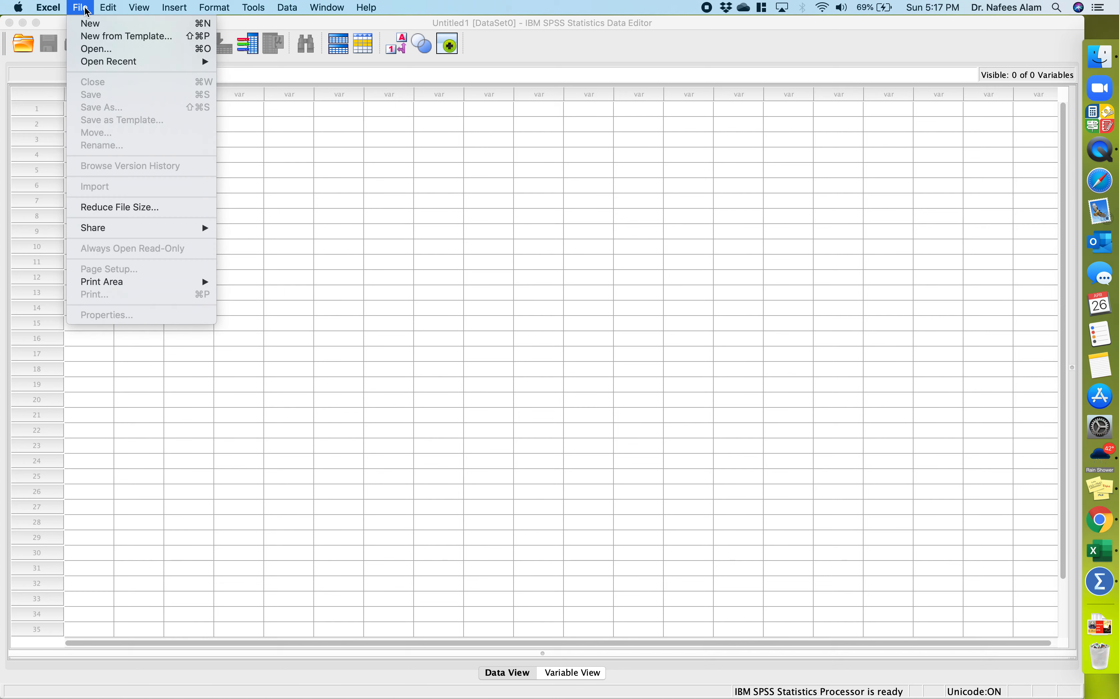
left_click(100, 49)
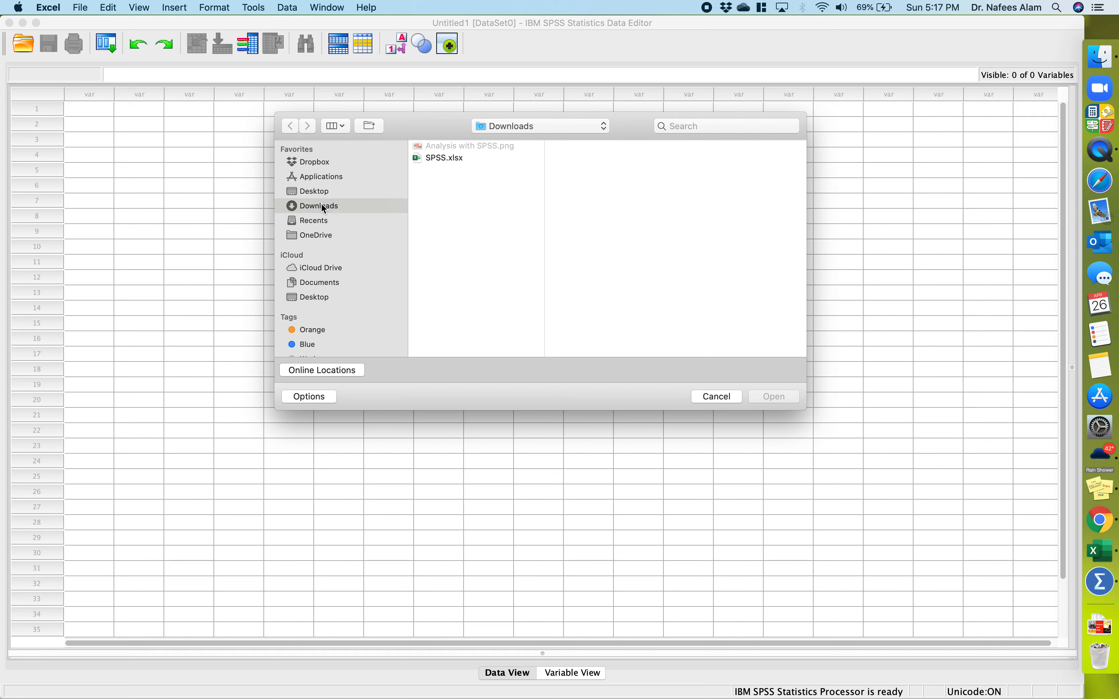
left_click(444, 162)
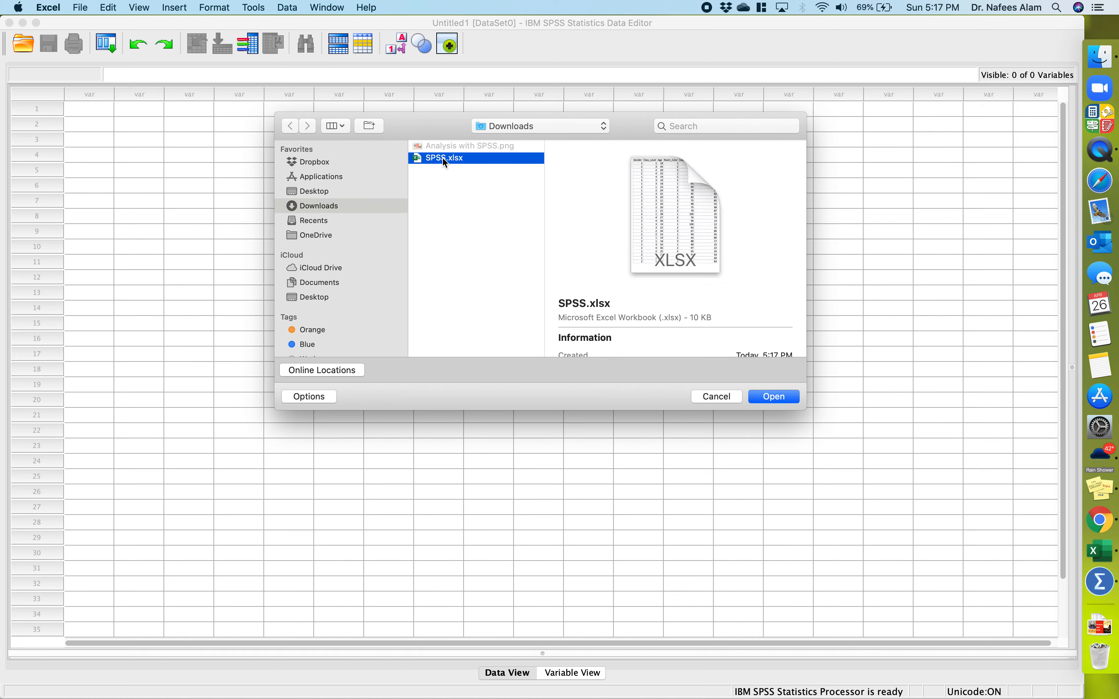
left_click(789, 396)
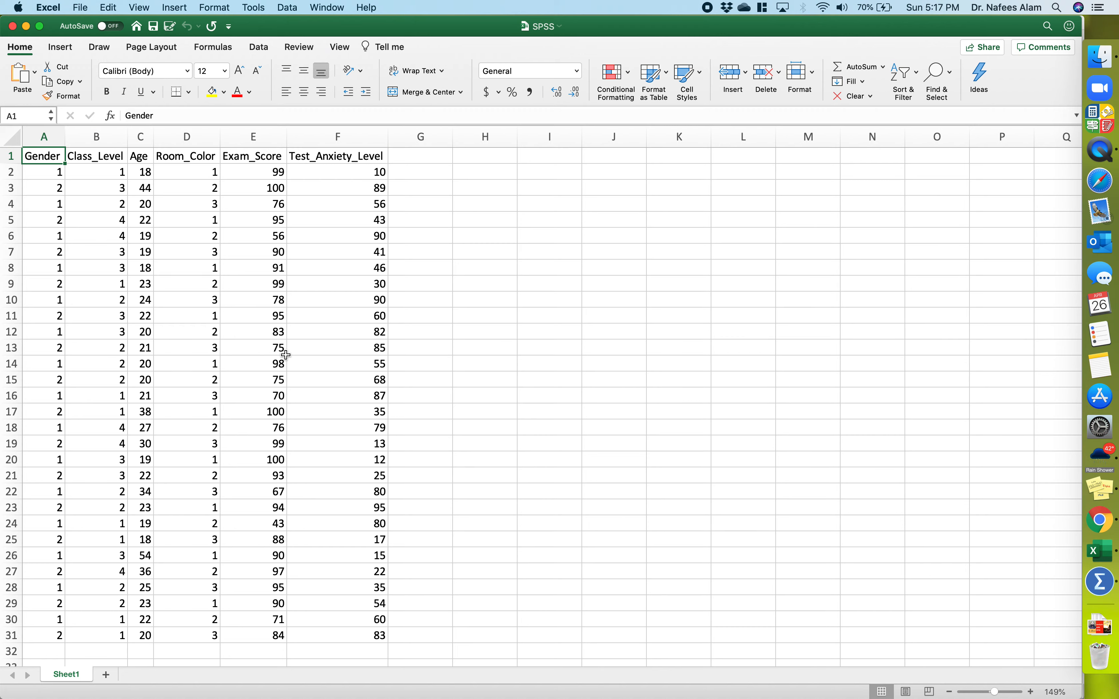
left_click(13, 26)
Step: Switch to SPSS Statistics and import Sheet1 of the Excel file SPSS.xlsx from Downloads as a dataset, with variable names read from the first row
left_click(247, 237)
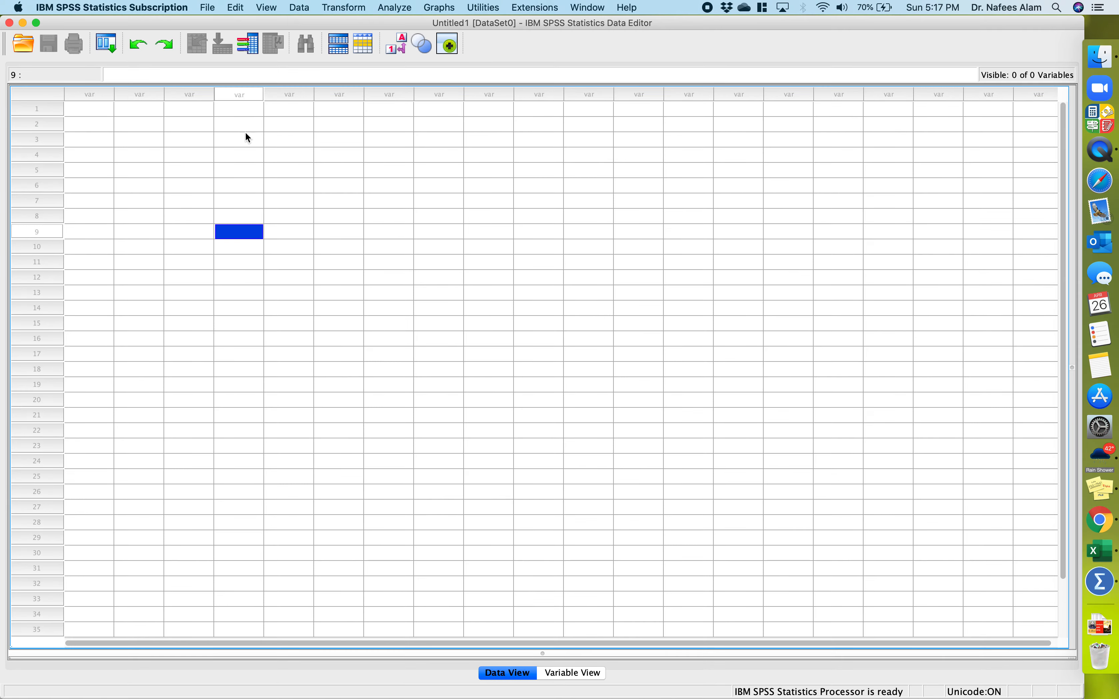
left_click(89, 108)
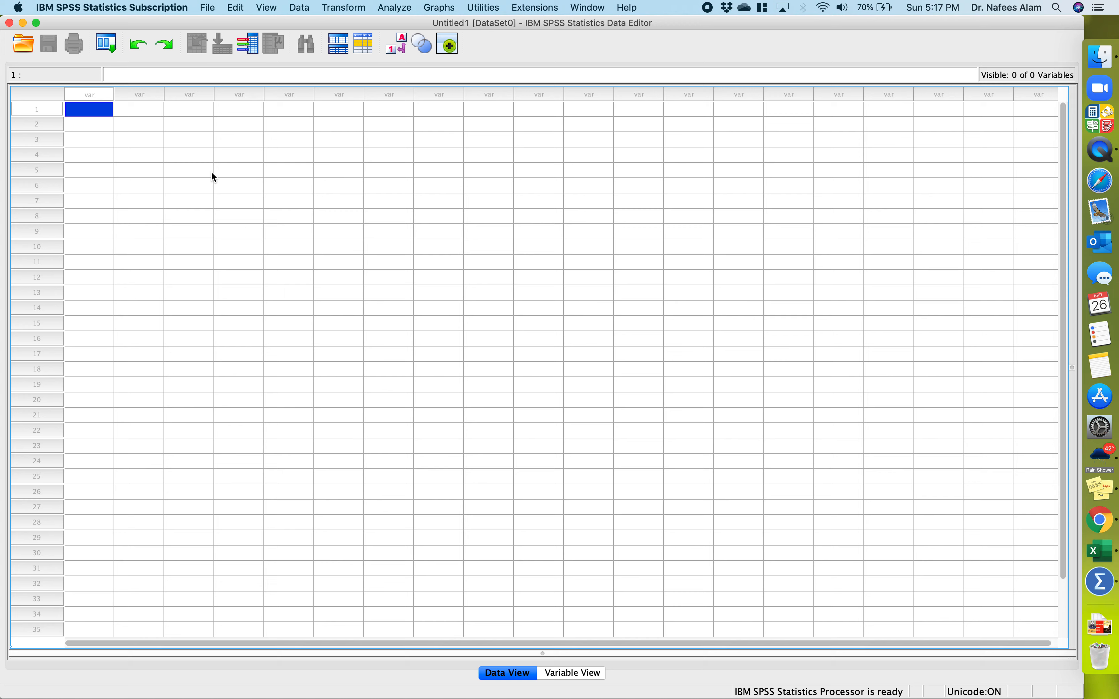
left_click(209, 7)
mouse_move(221, 41)
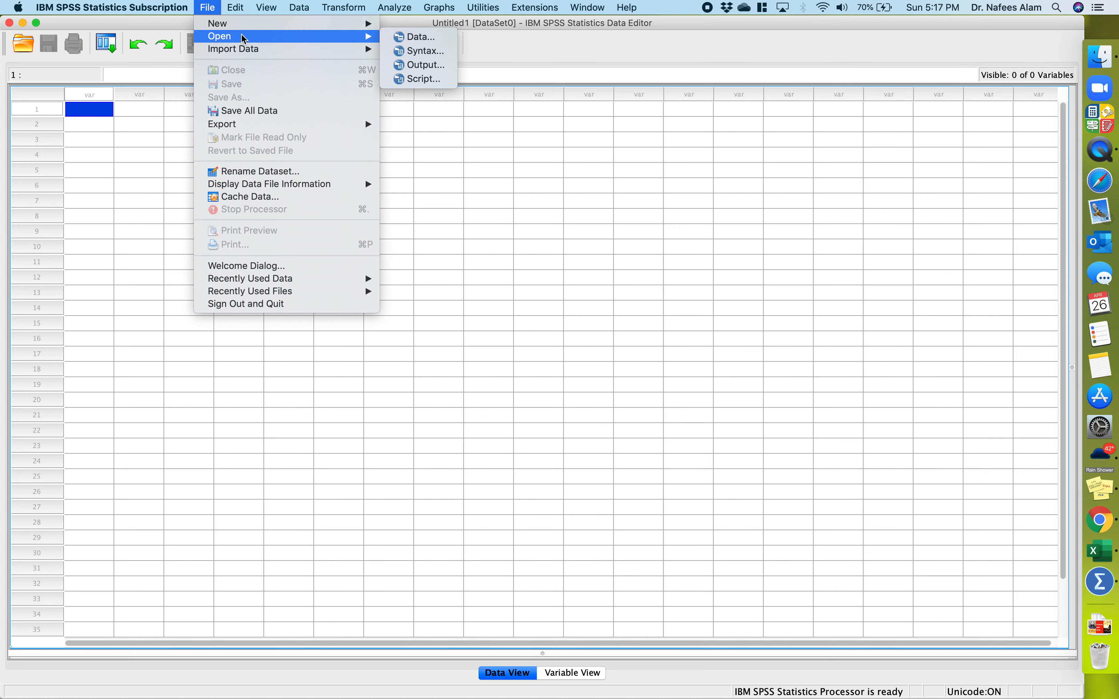
left_click(423, 38)
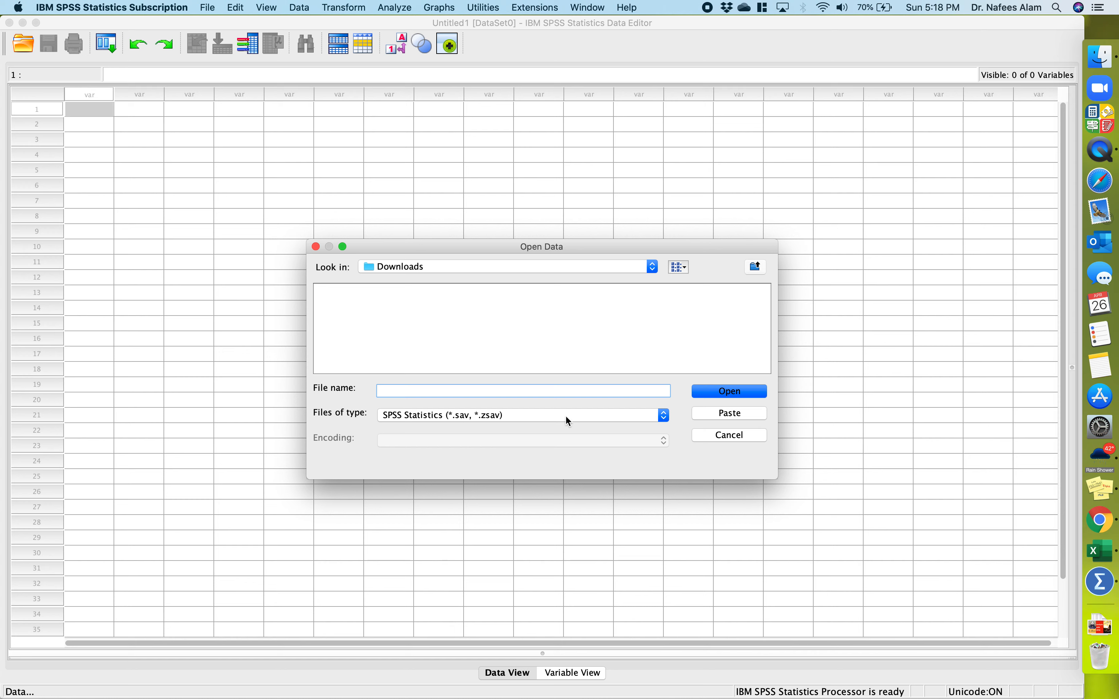
left_click(665, 416)
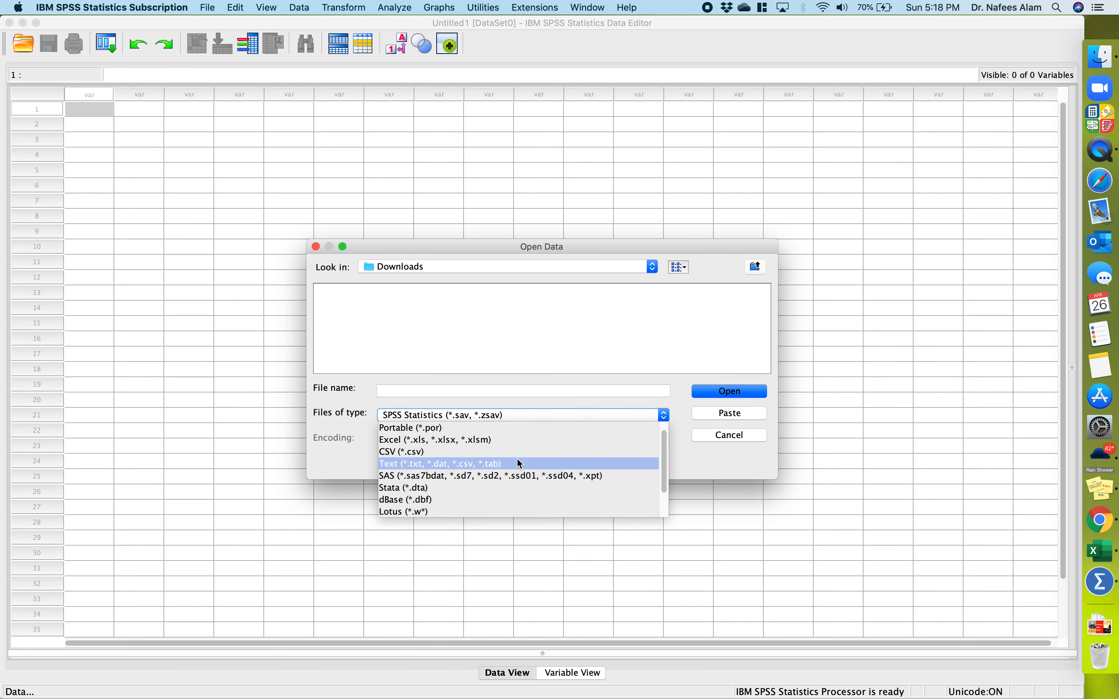
left_click(474, 440)
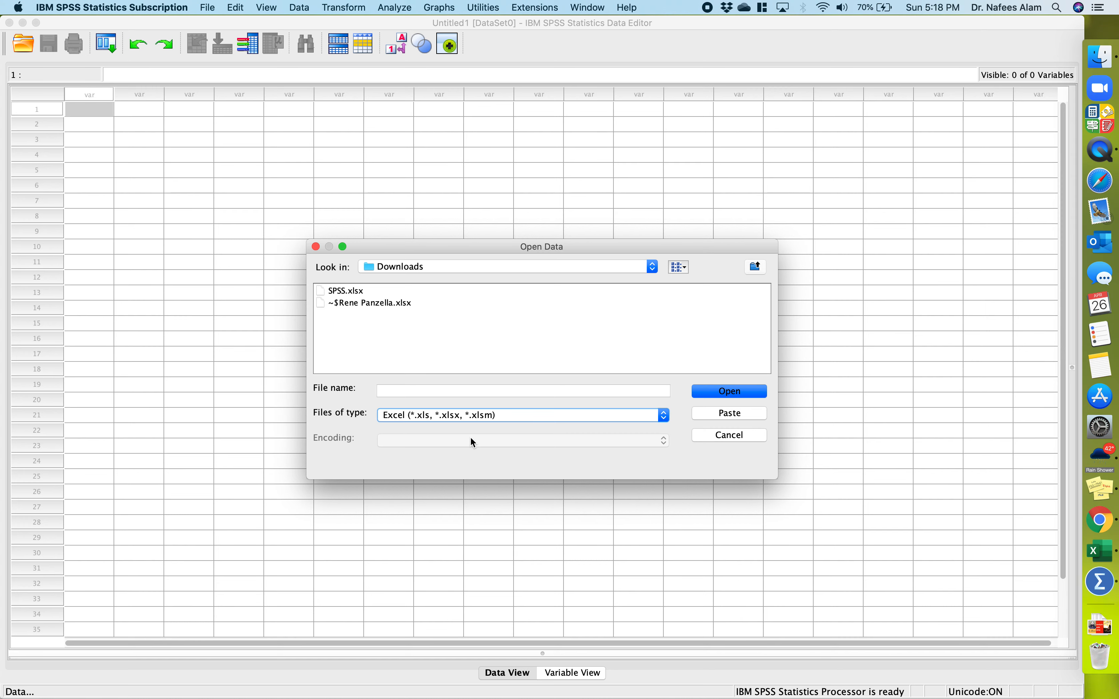
left_click(348, 292)
left_click(729, 394)
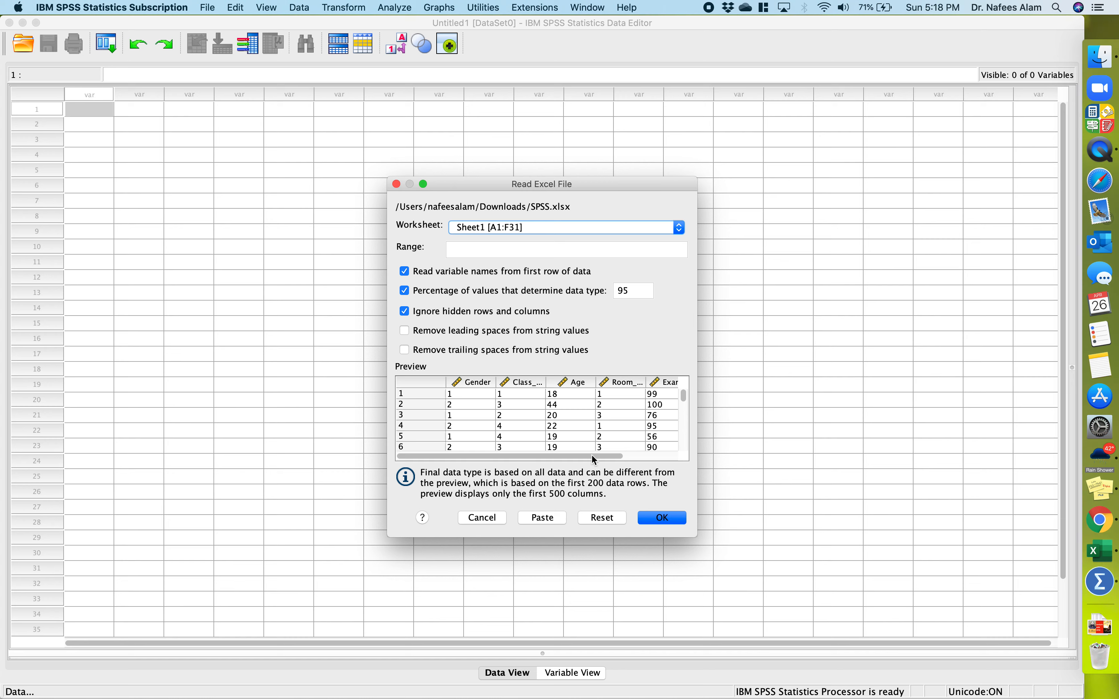
mouse_move(592, 455)
left_mouse_down()
mouse_move(661, 450)
mouse_move(587, 455)
left_mouse_up()
left_click(658, 520)
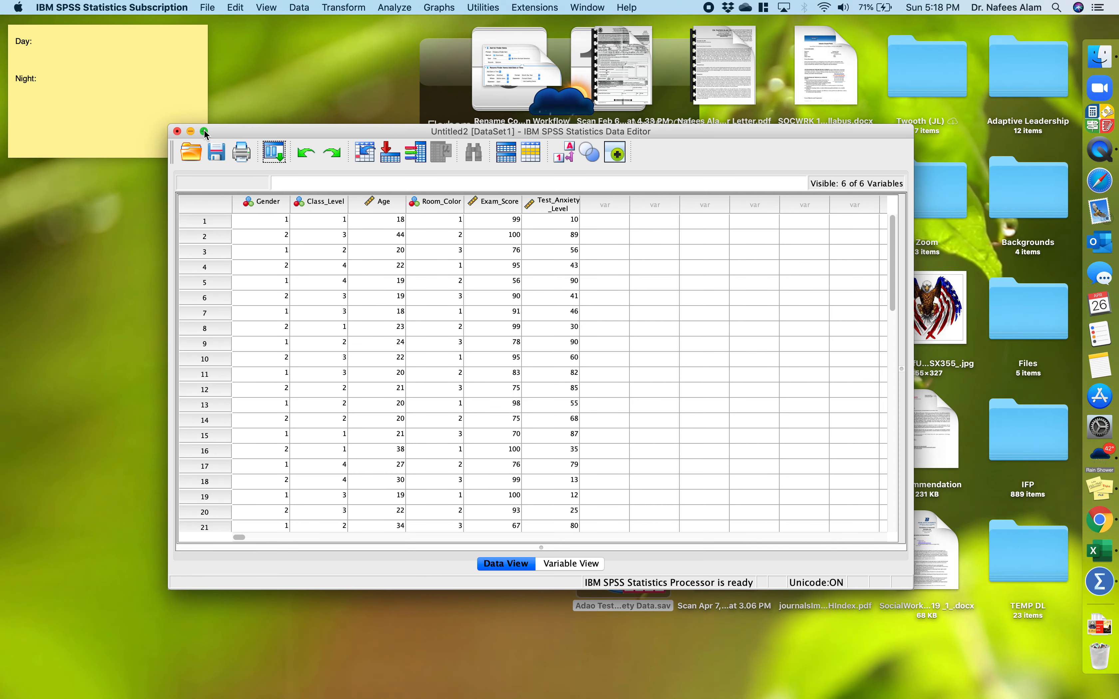
Step: Maximize the imported dataset's window and widen the Test_Anxiety_Level column so its heading fits on one line
left_click(204, 131)
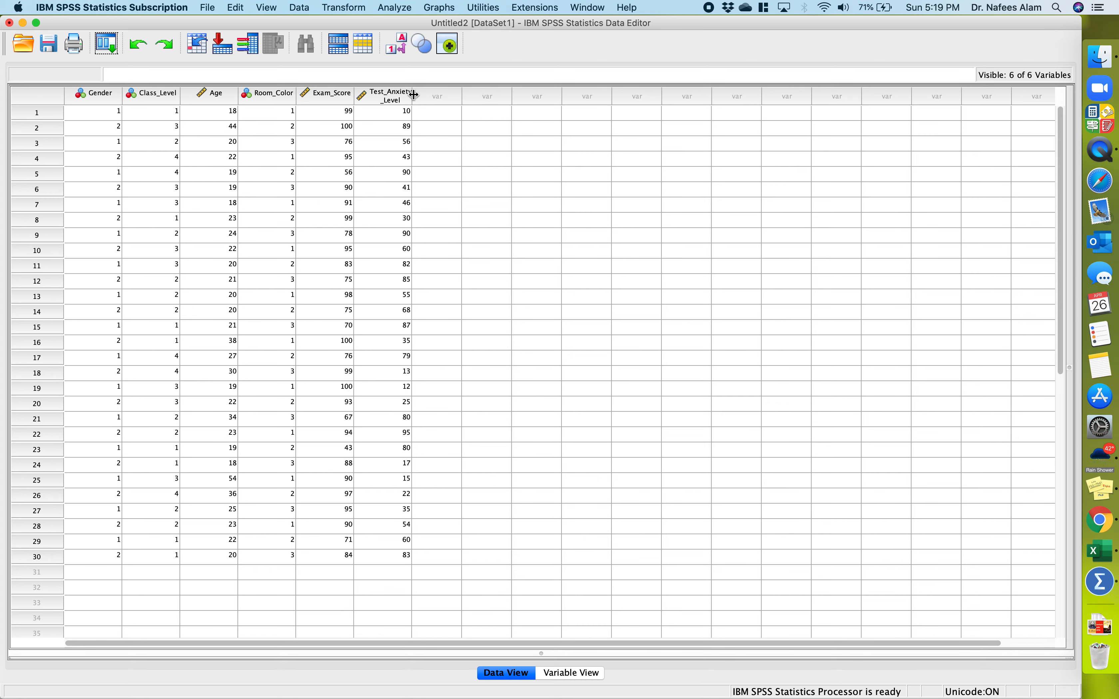
left_click_drag(414, 94, 448, 94)
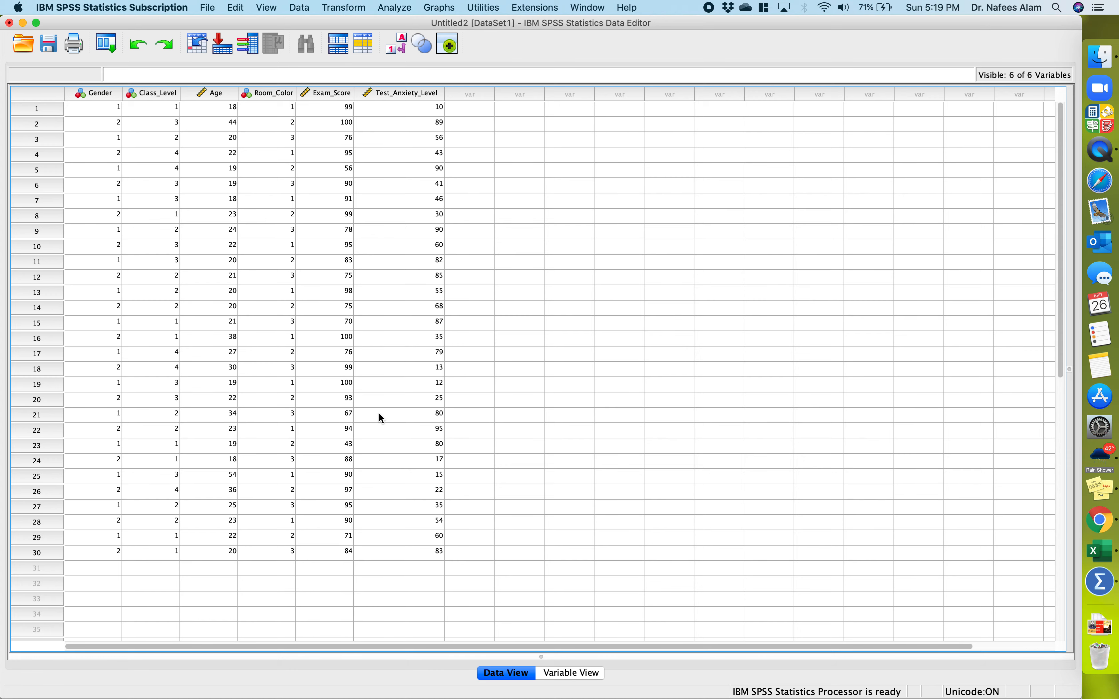
Step: Examine the imported variables' attributes in Variable View and compare them with the cases in Data View
left_click(592, 673)
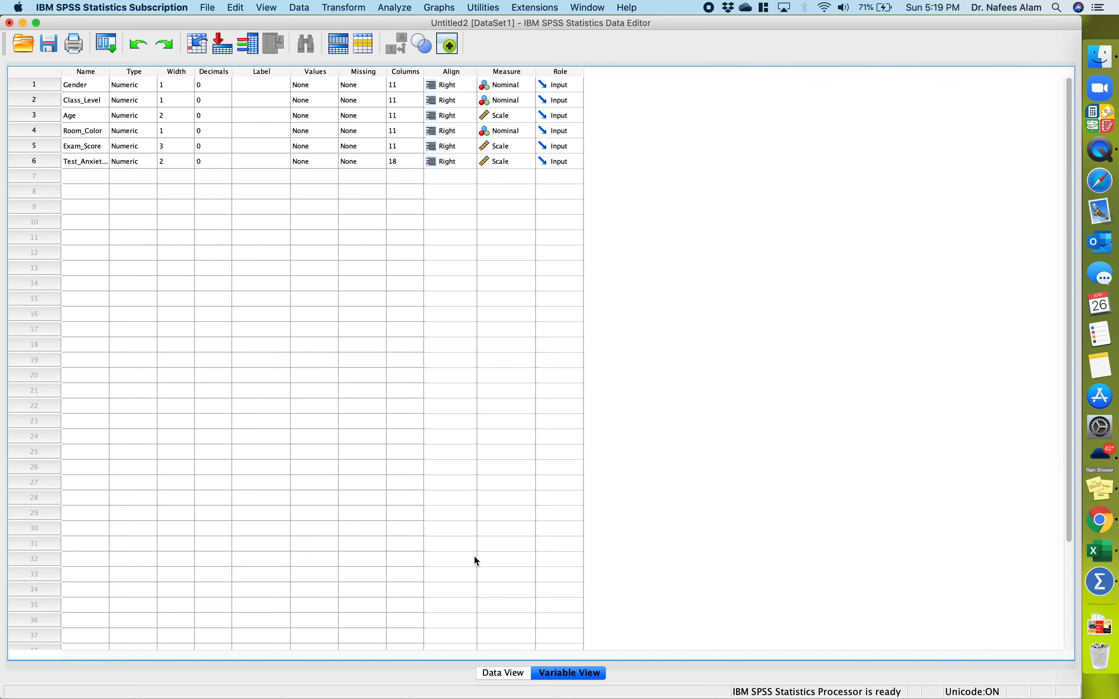
left_click(511, 674)
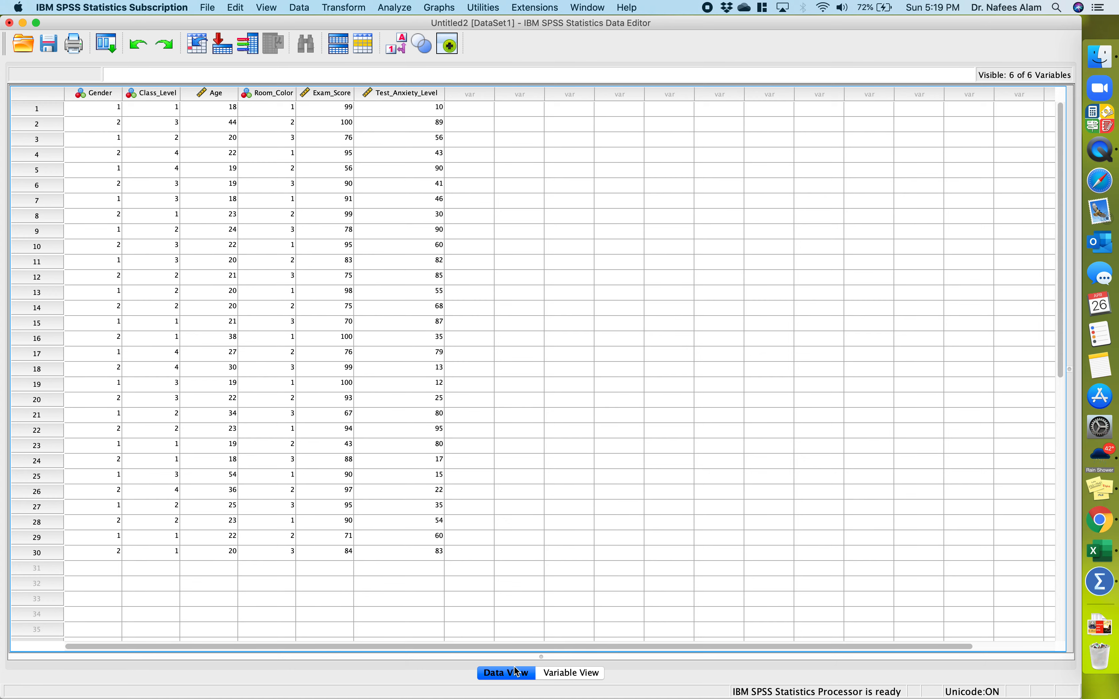
left_click(576, 677)
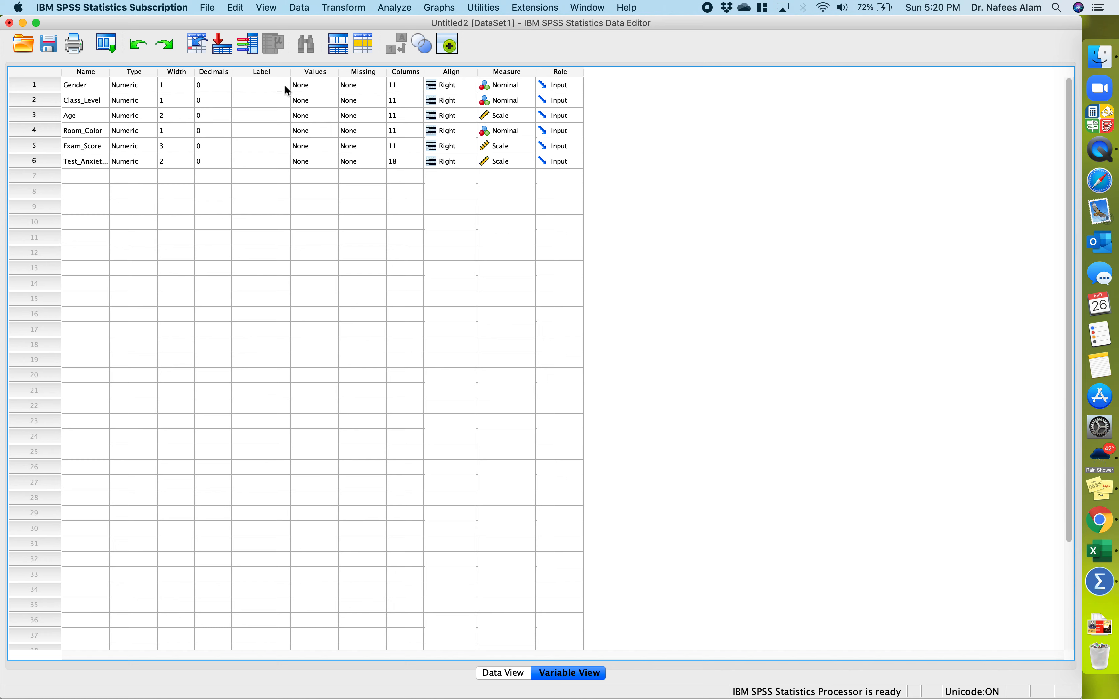
Step: Define the value labels 1 = Male and 2 = Female for Gender, and set its measurement level to Nominal
left_click(333, 87)
left_click(331, 86)
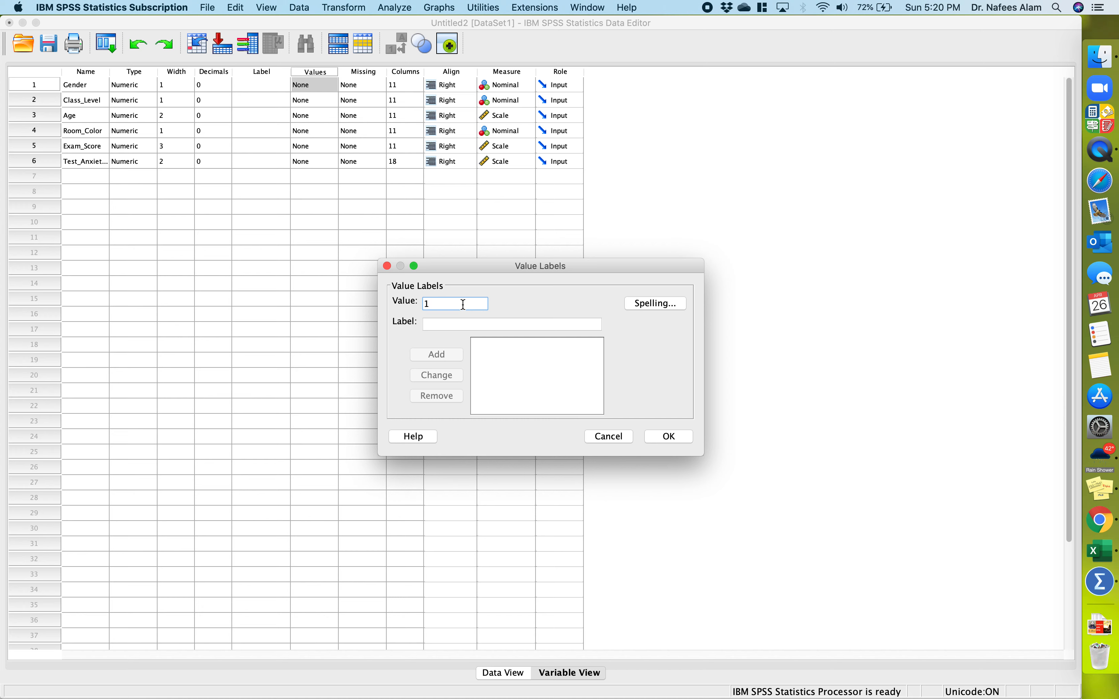
key("Tab")
type("Ma")
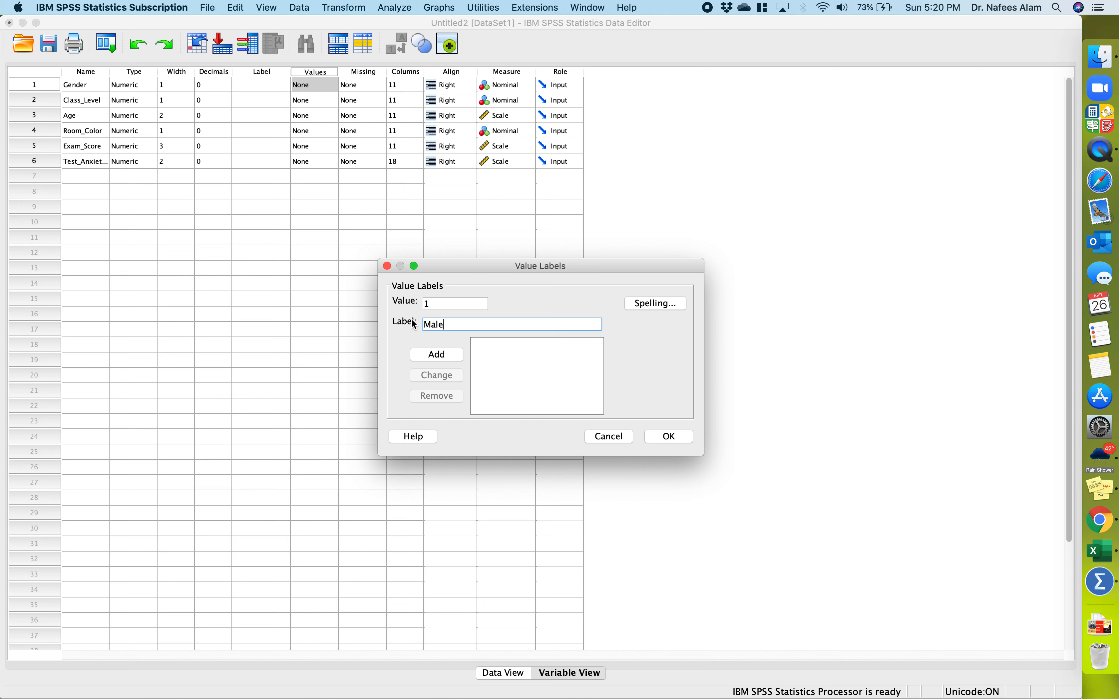
left_click(444, 356)
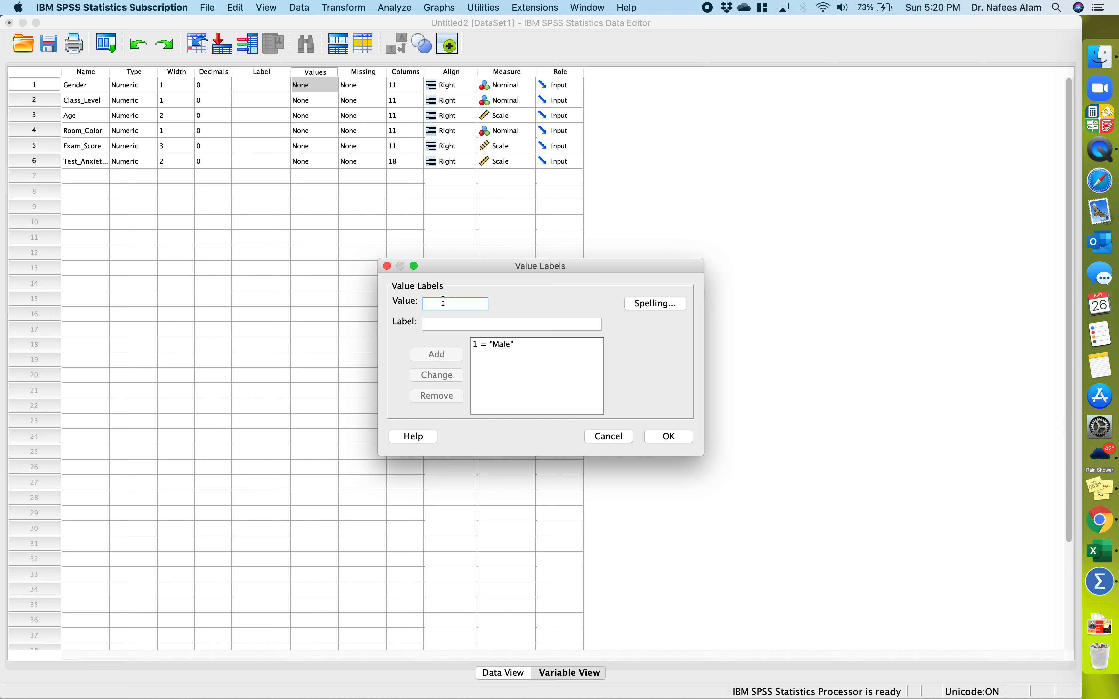
key("Tab")
type("Fem")
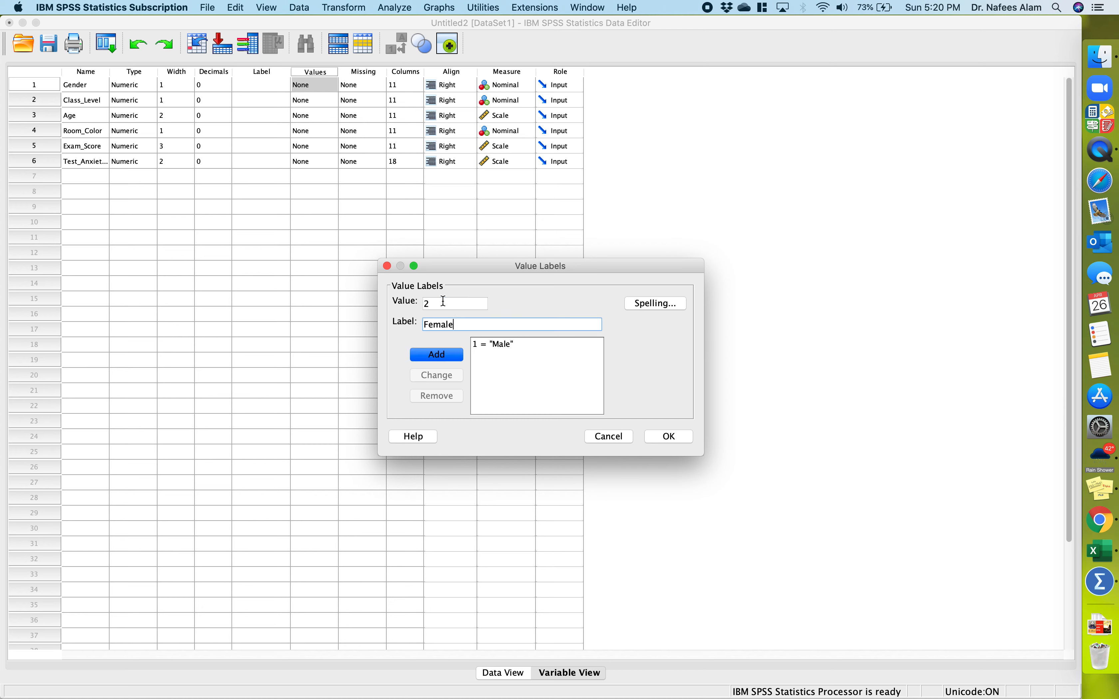
left_click(437, 354)
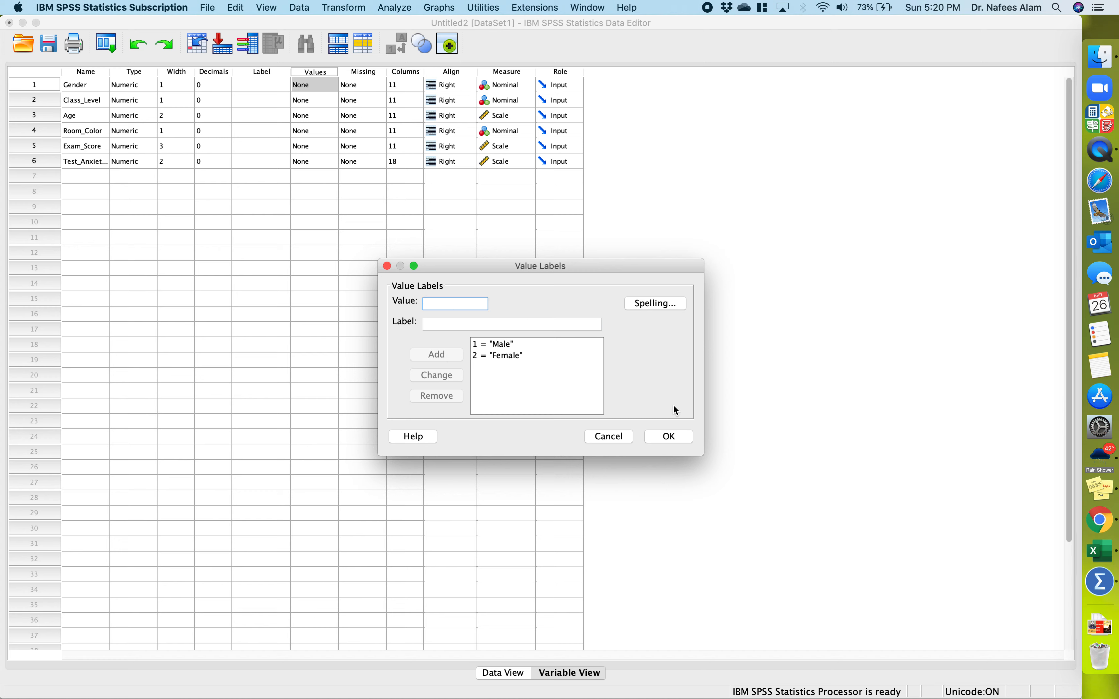
left_click(669, 436)
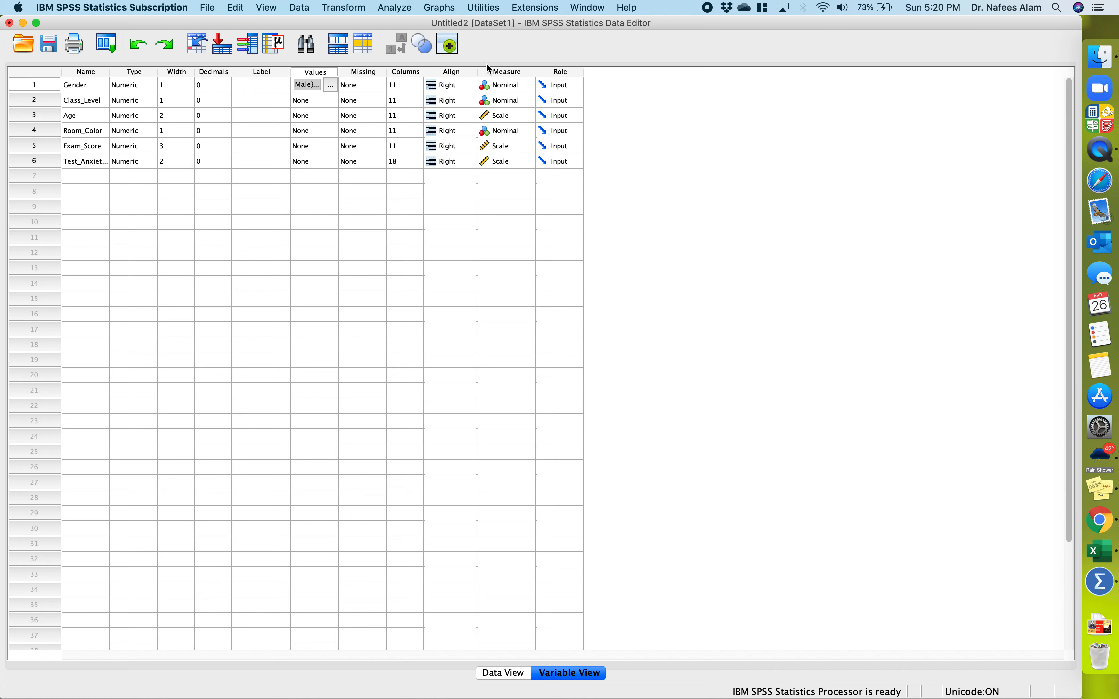
left_click(531, 85)
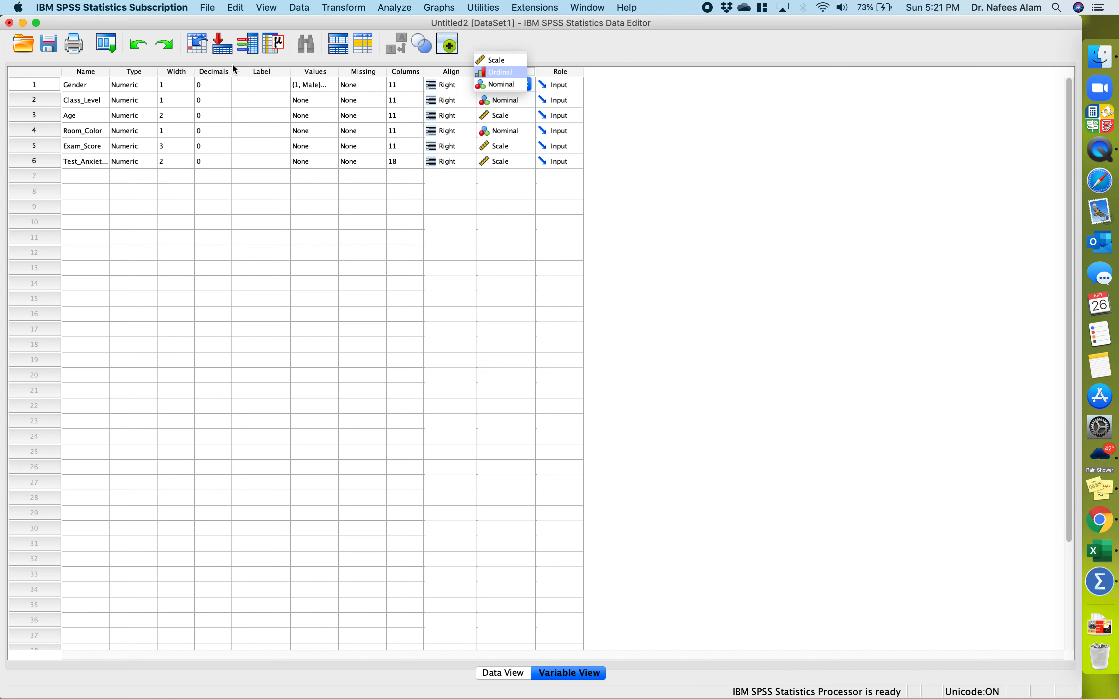
left_click(517, 91)
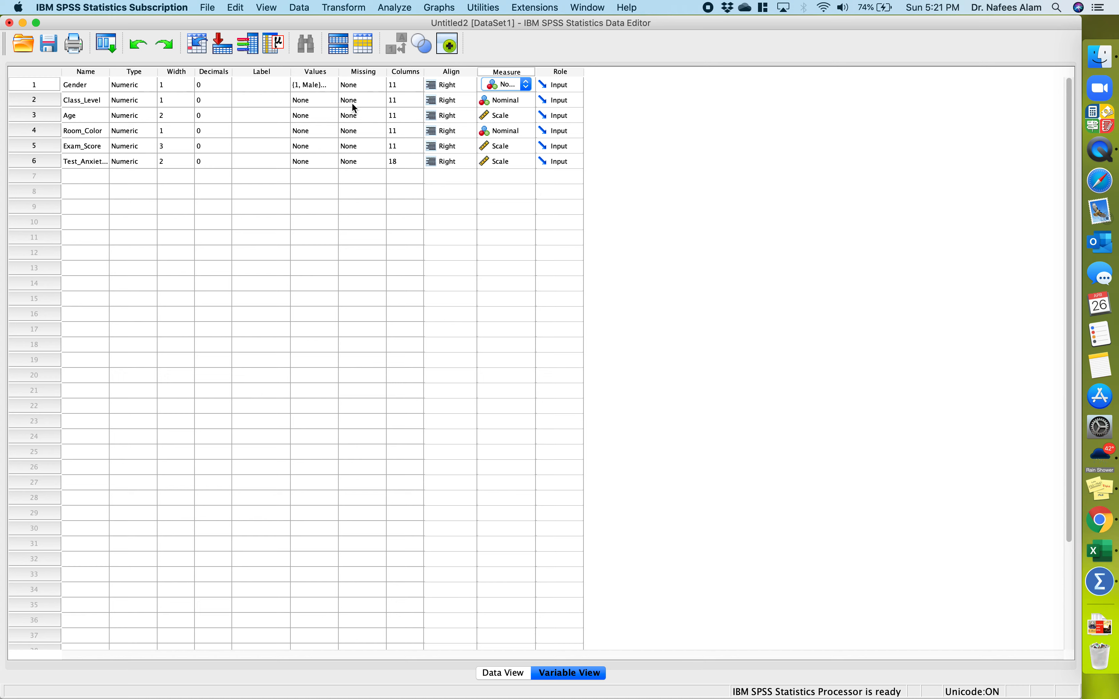
Step: Add the value labels 1 = Freshman and 2 = Sophomore for the Class_Level variable
double_click(330, 105)
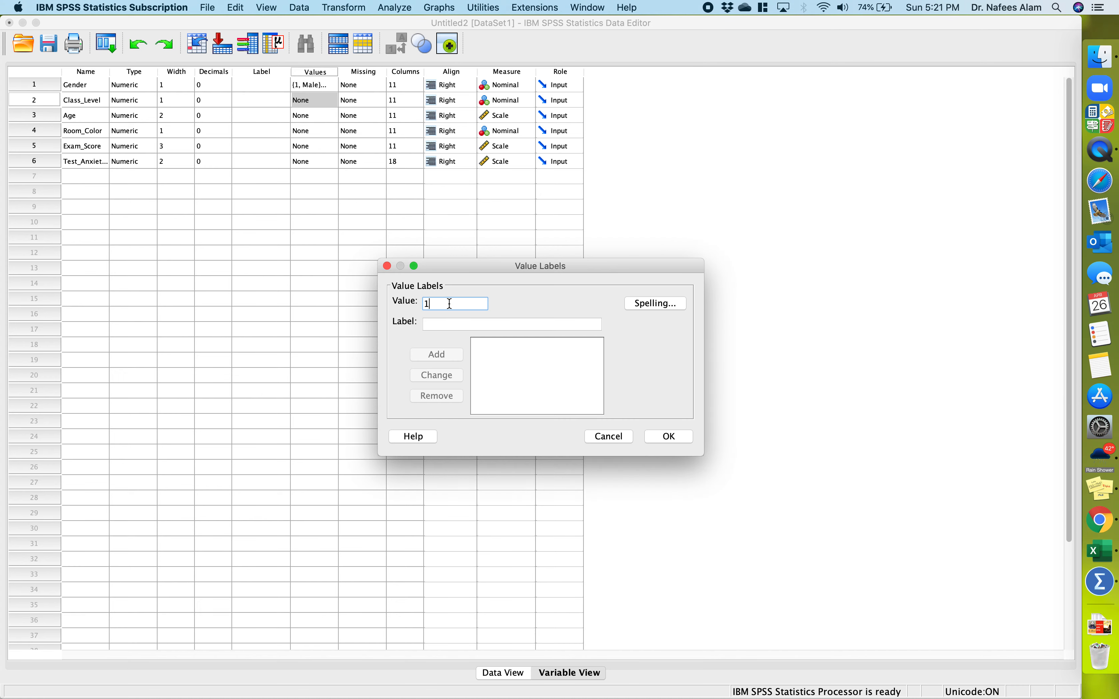
key("Tab")
type("Freshman")
key("Return")
type("2")
key("Tab")
type("Sophomor")
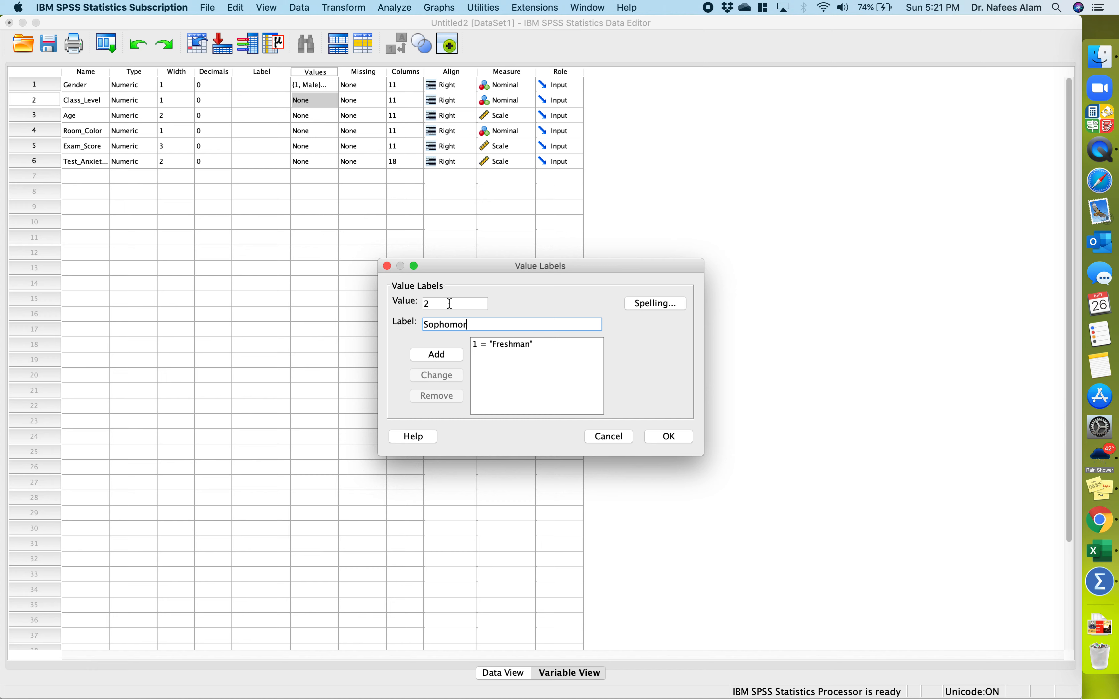
type("e")
key("Return")
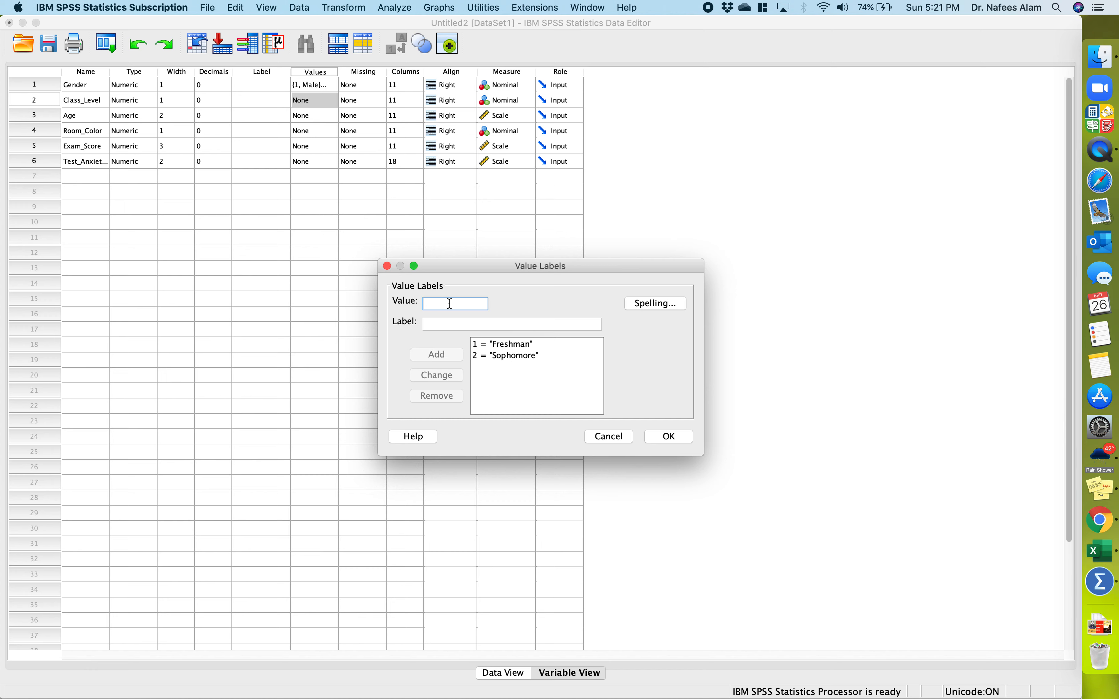
Step: Add the value label 3 = Junior for the Class_Level variable
type("3")
key("Tab")
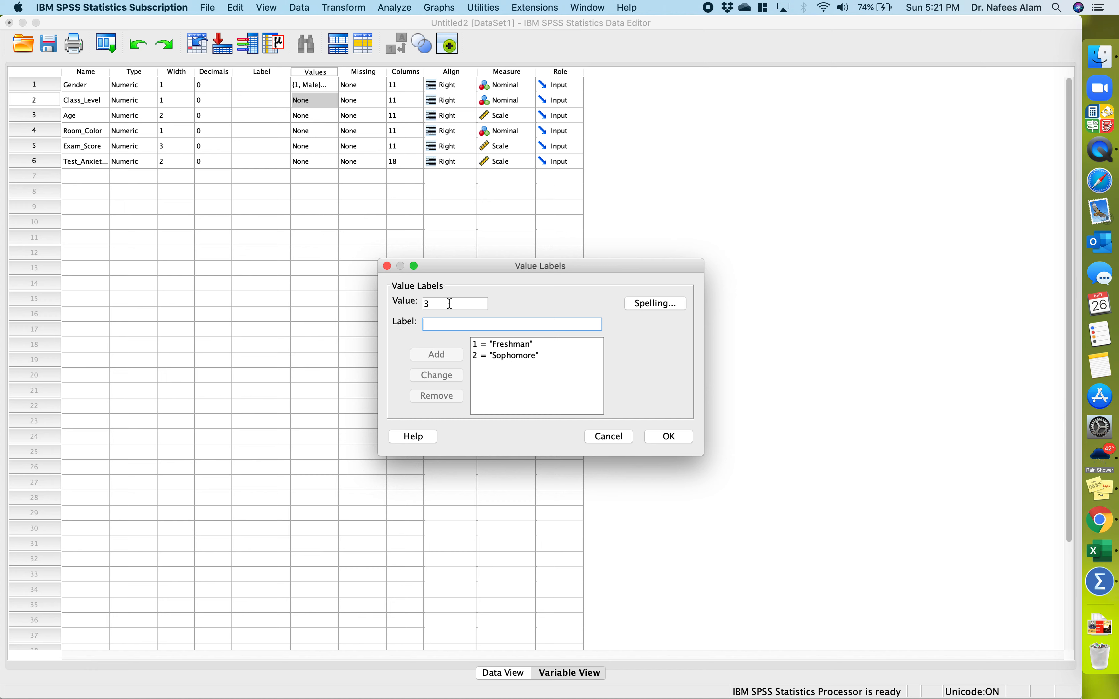
type("Junio")
key("BackSpace")
key("BackSpace")
type("nior")
key("Return")
Step: Add the value label 4 = Senior for Class_Level, apply its labels, and set its measurement level to Nominal
type("4")
key("Tab")
type("Seior")
key("BackSpace")
key("BackSpace")
key("BackSpace")
type("nior")
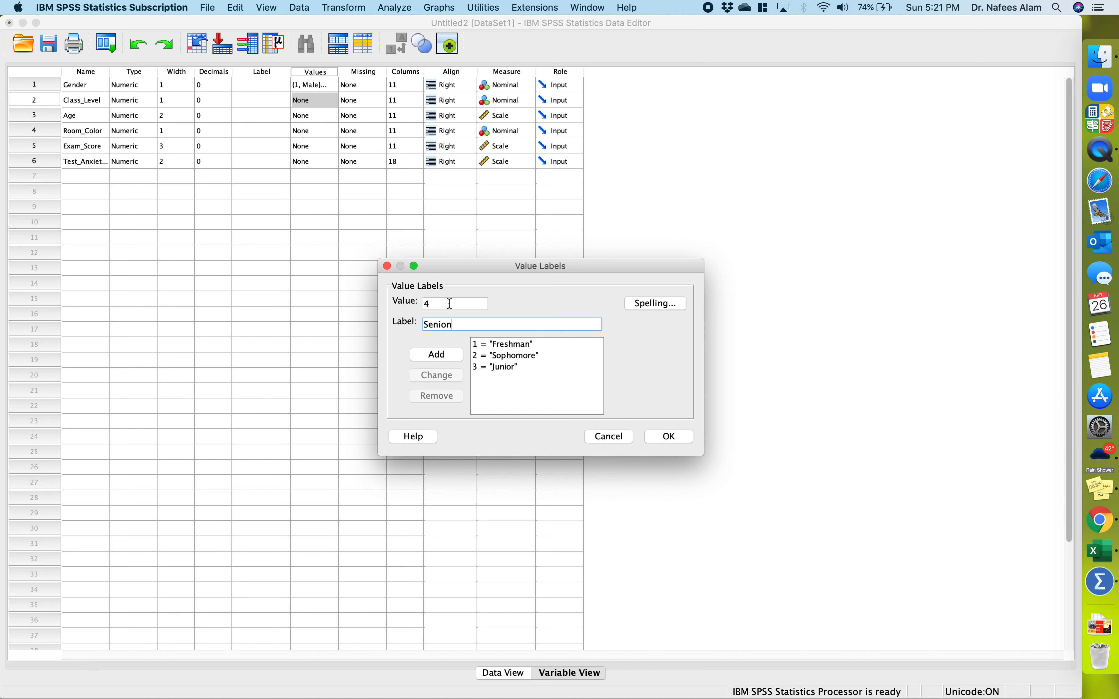
key("Return")
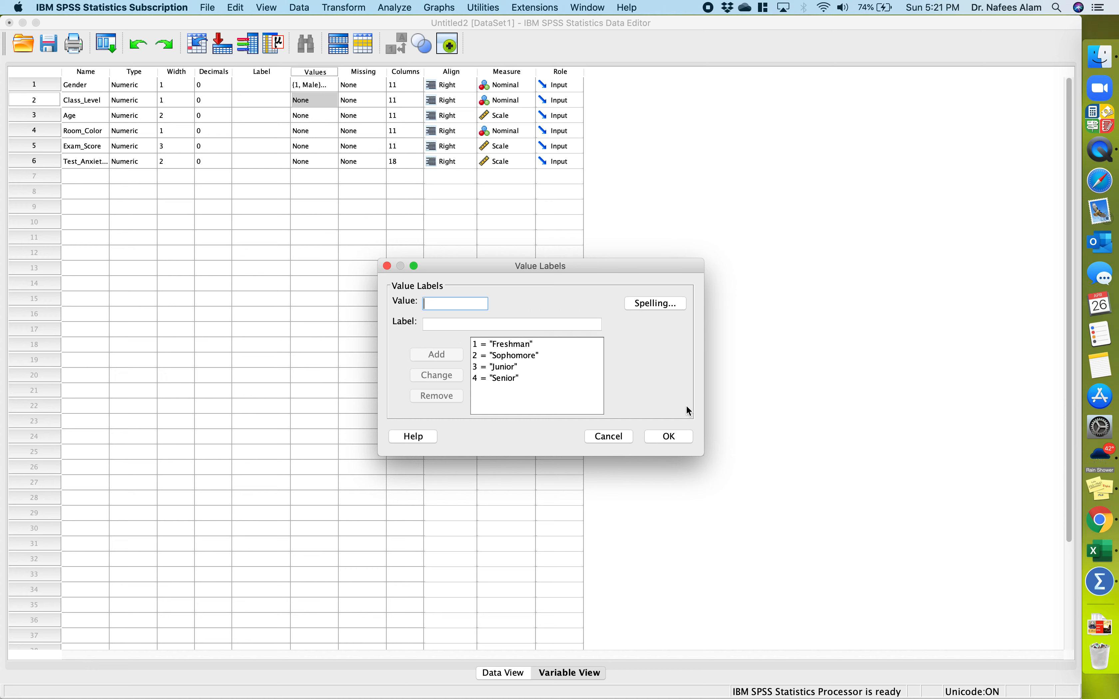
left_click(680, 436)
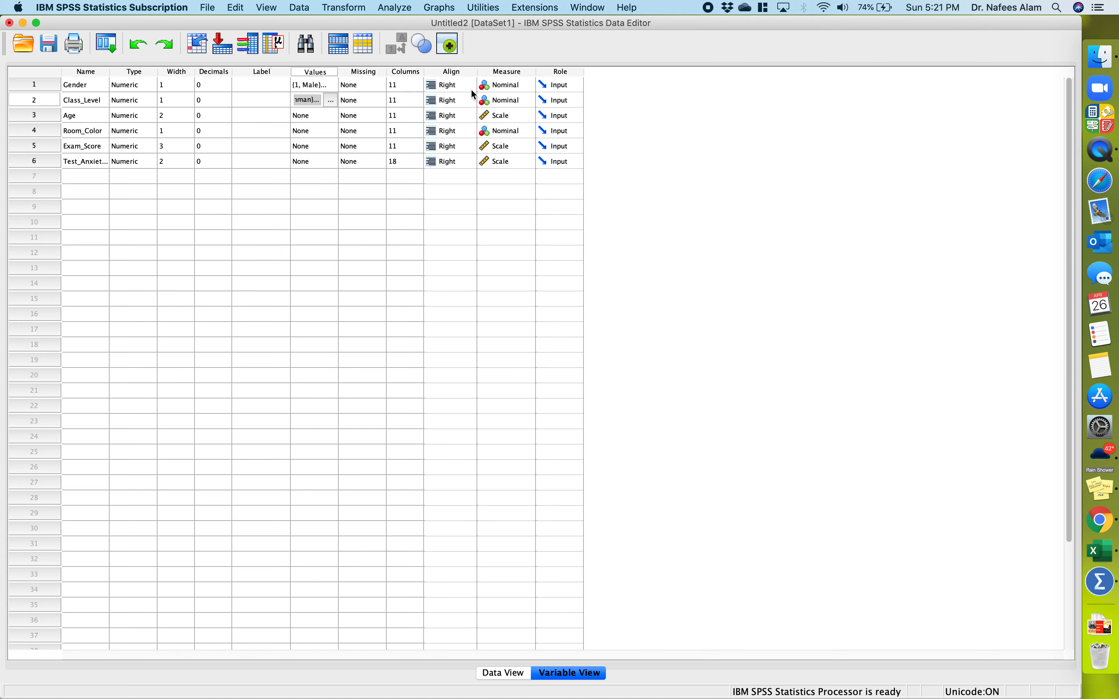
left_click(531, 102)
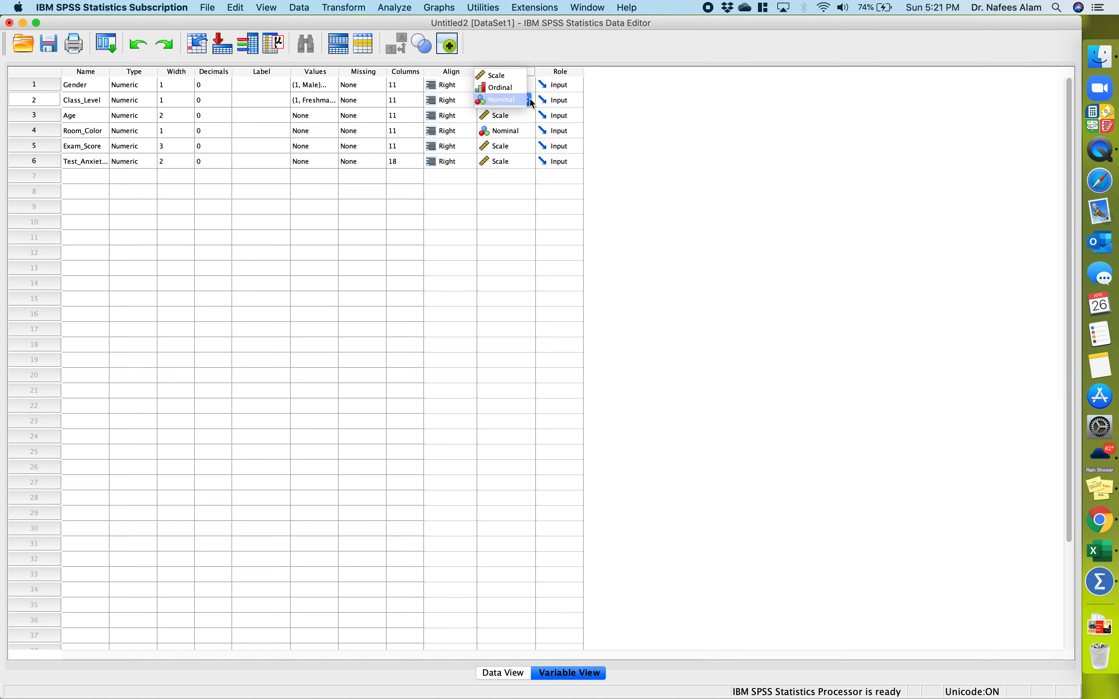
left_click(509, 99)
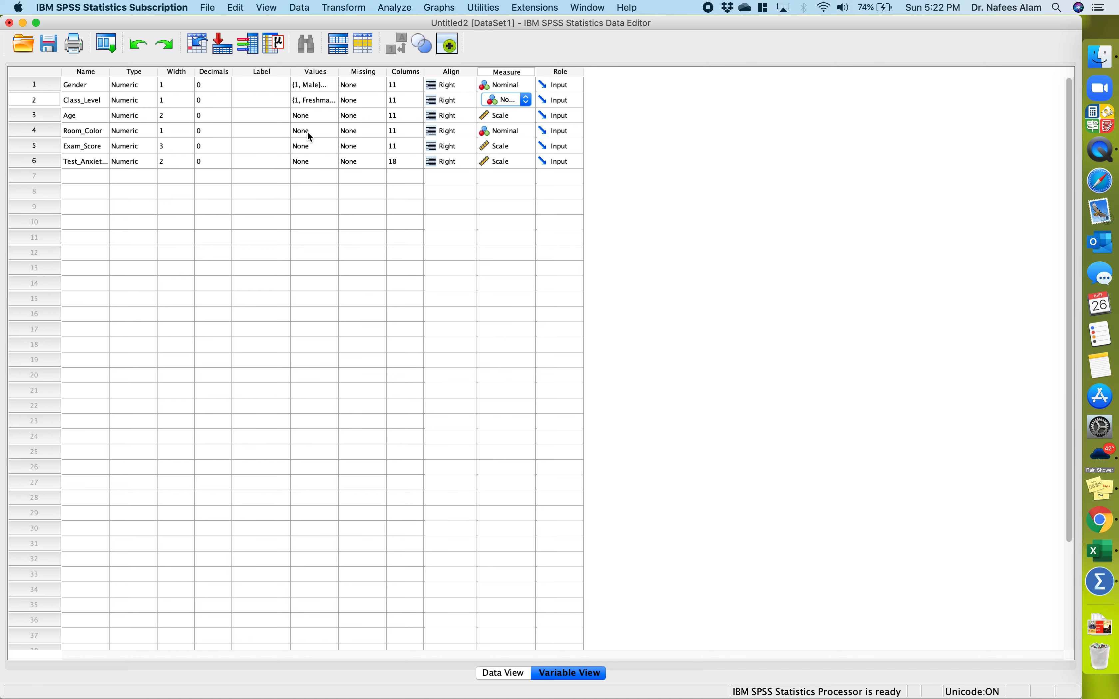
Step: Define the value labels 1 = White, 2 = Blue and 3 = Yellow for the Room_Color variable
double_click(334, 130)
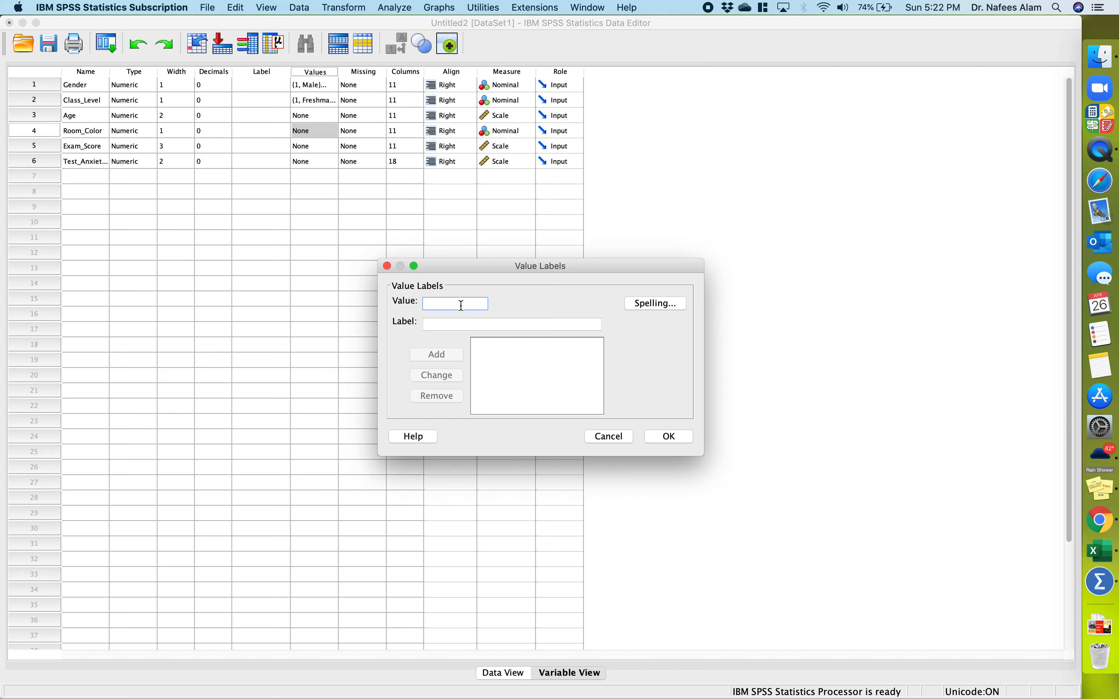
type("1")
key("Tab")
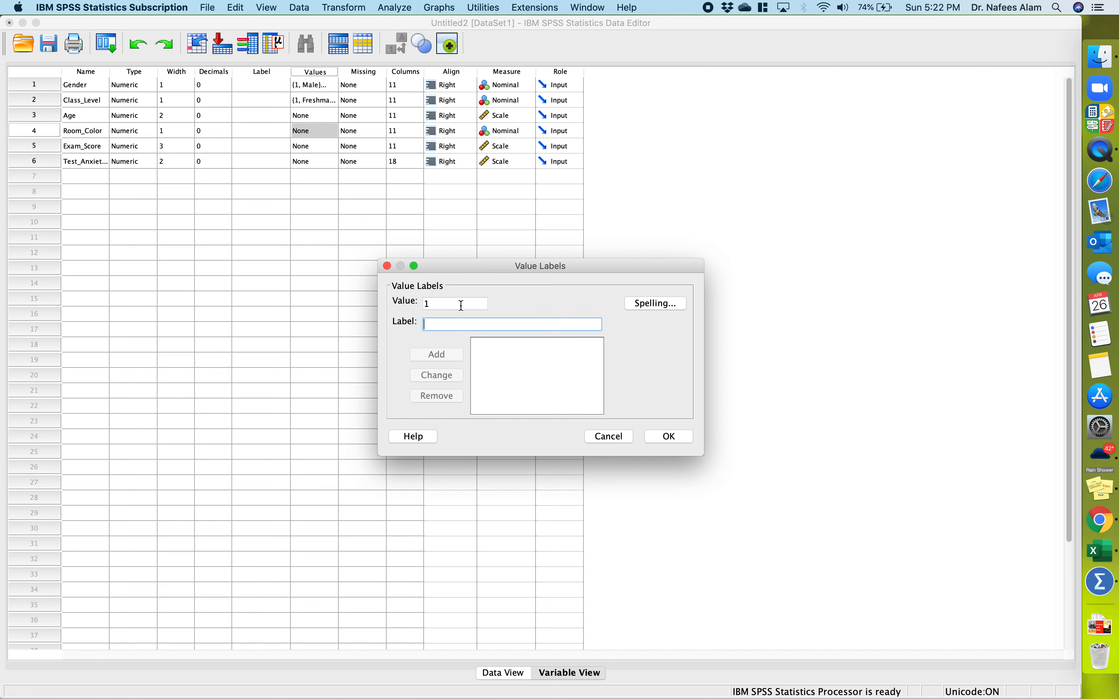
type("White")
key("Return")
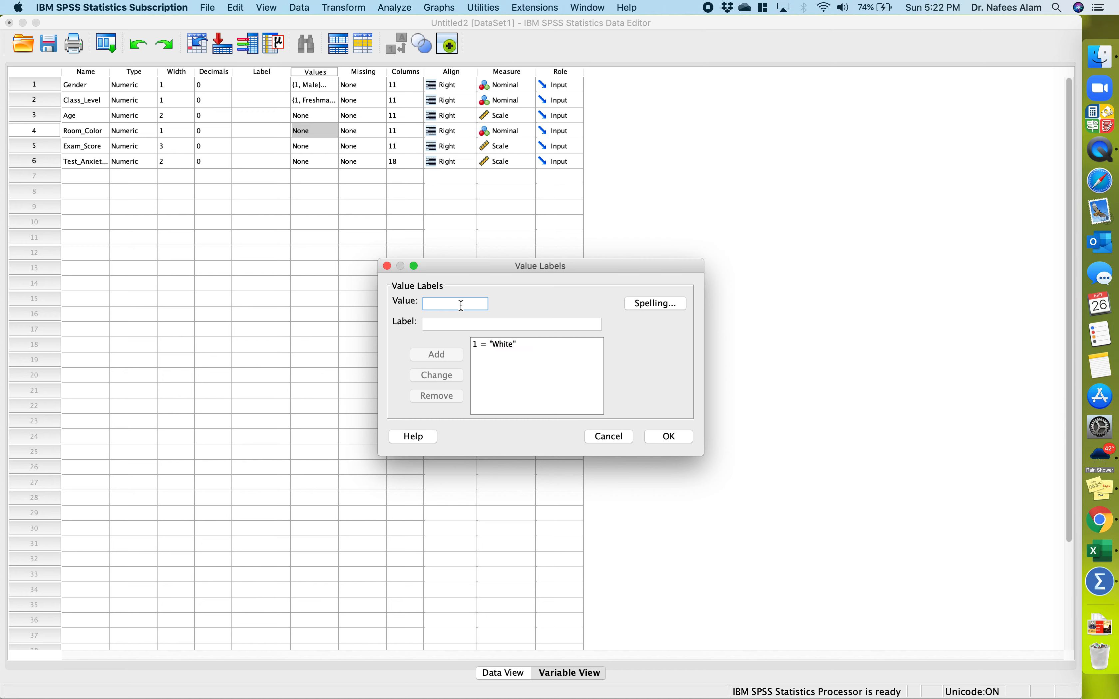
type("2")
key("Tab")
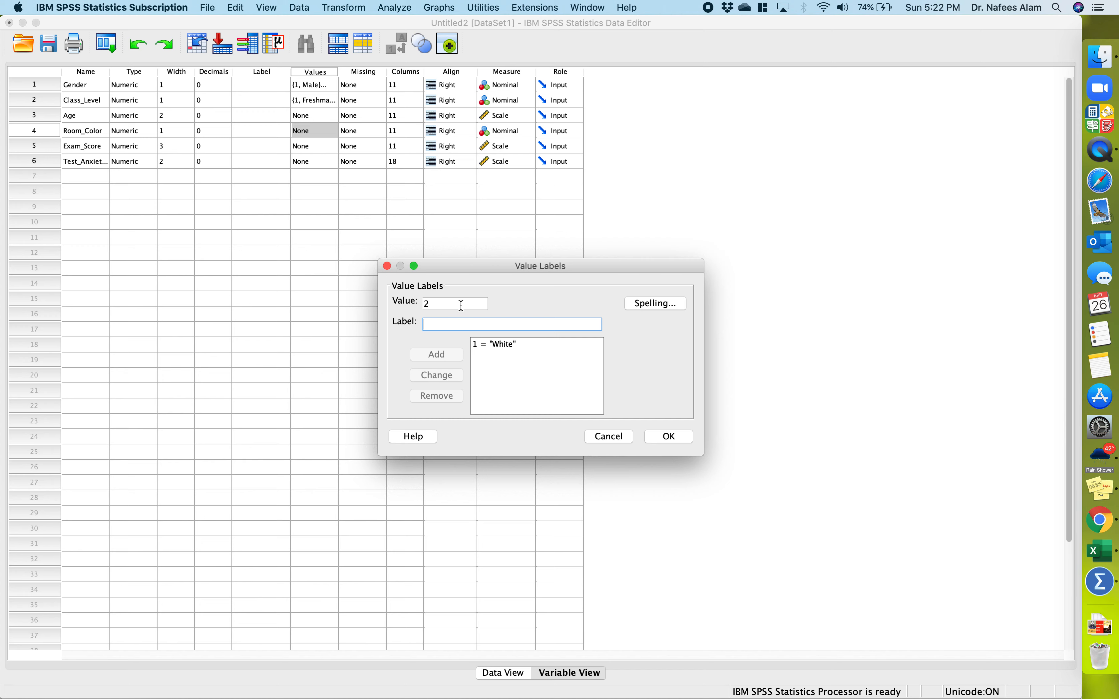
type("Blue")
key("Return")
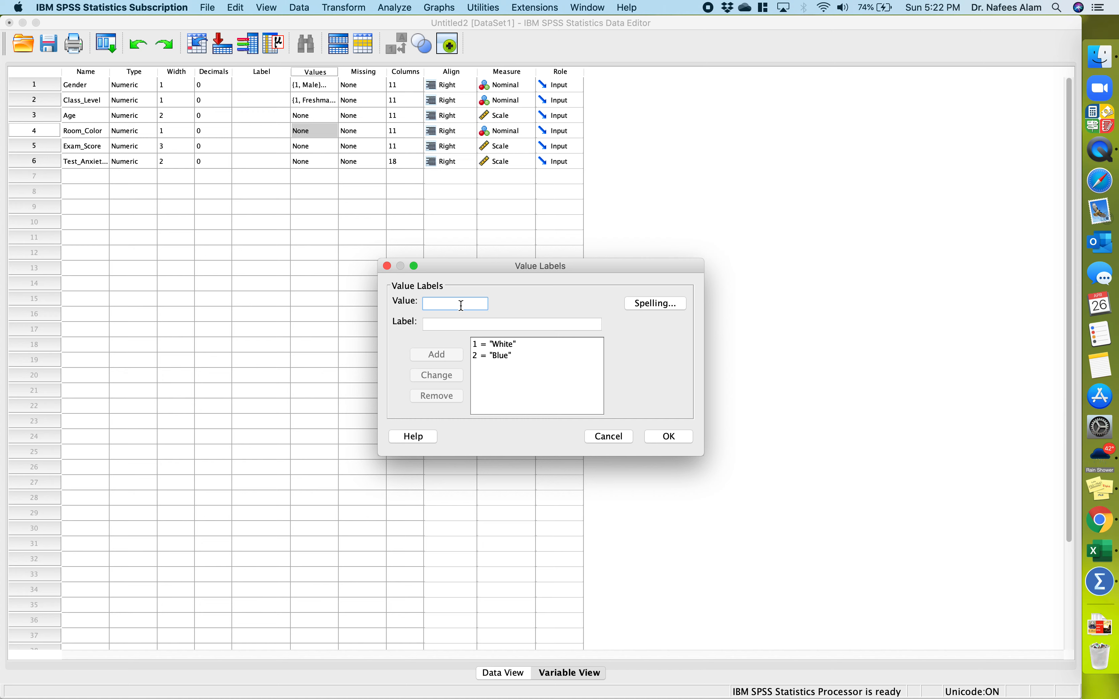
type("3")
key("Tab")
type("Yel")
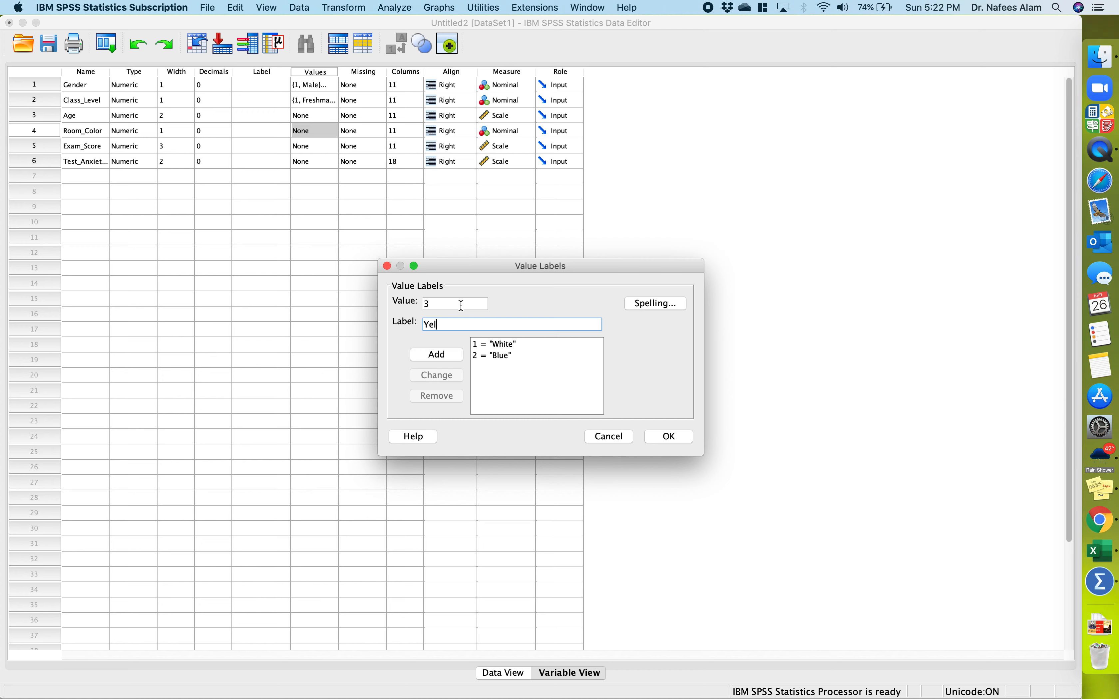
type("low")
key("Return")
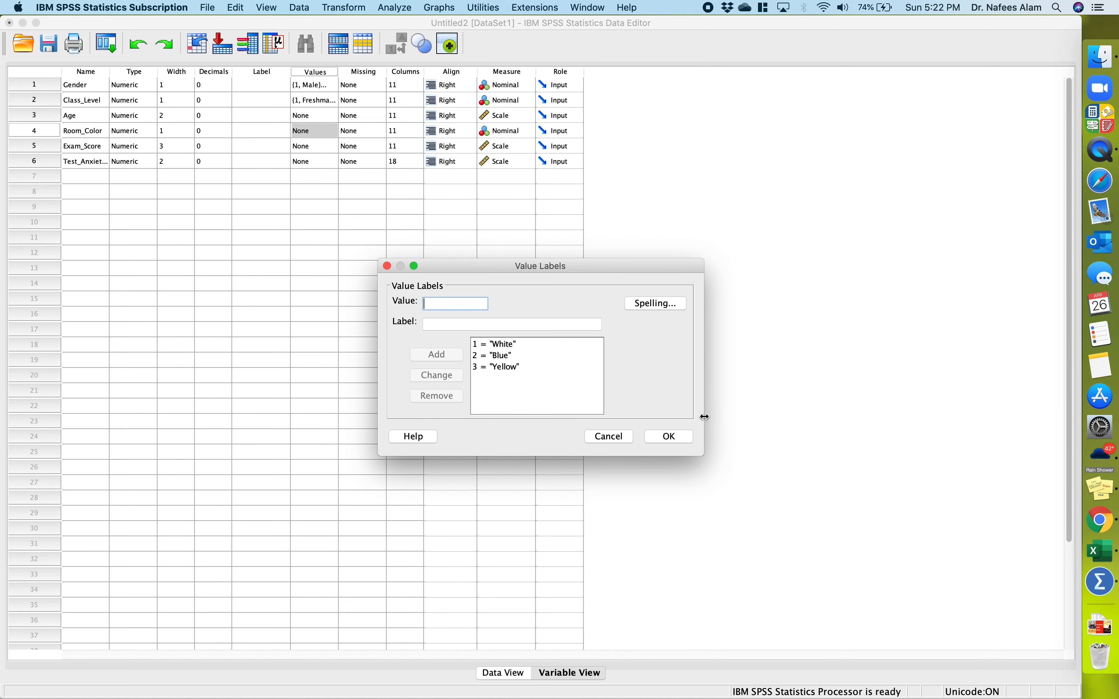
left_click(678, 436)
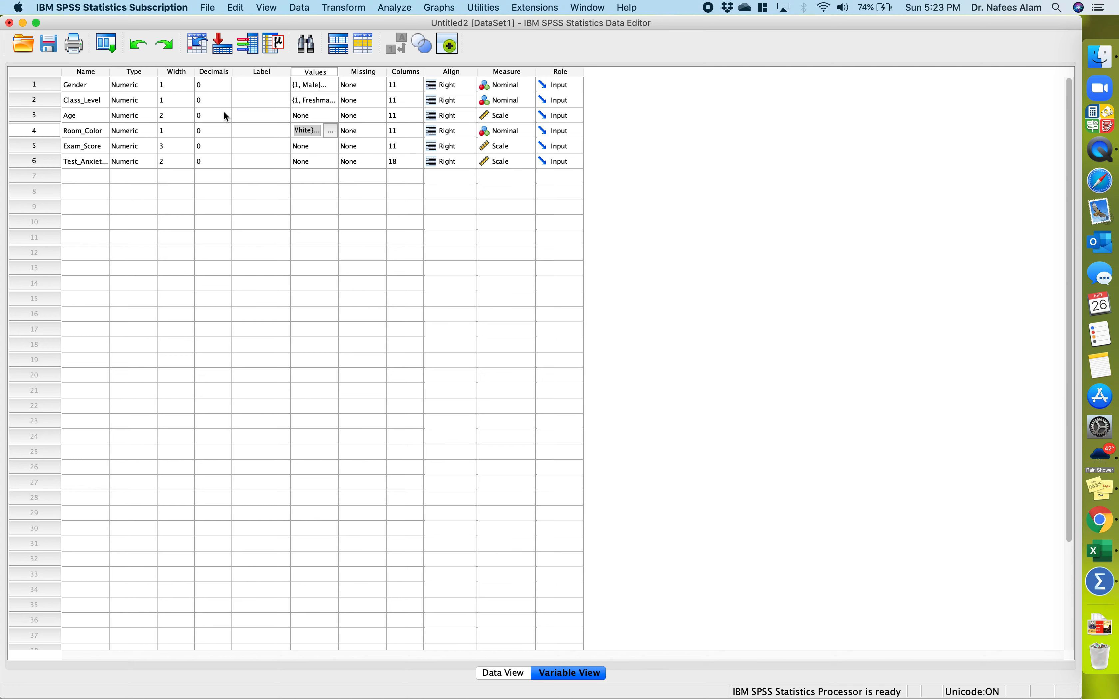
Step: Compare the cases in Data View with value labels shown and with numeric codes shown, ending with the numeric codes
left_click(504, 674)
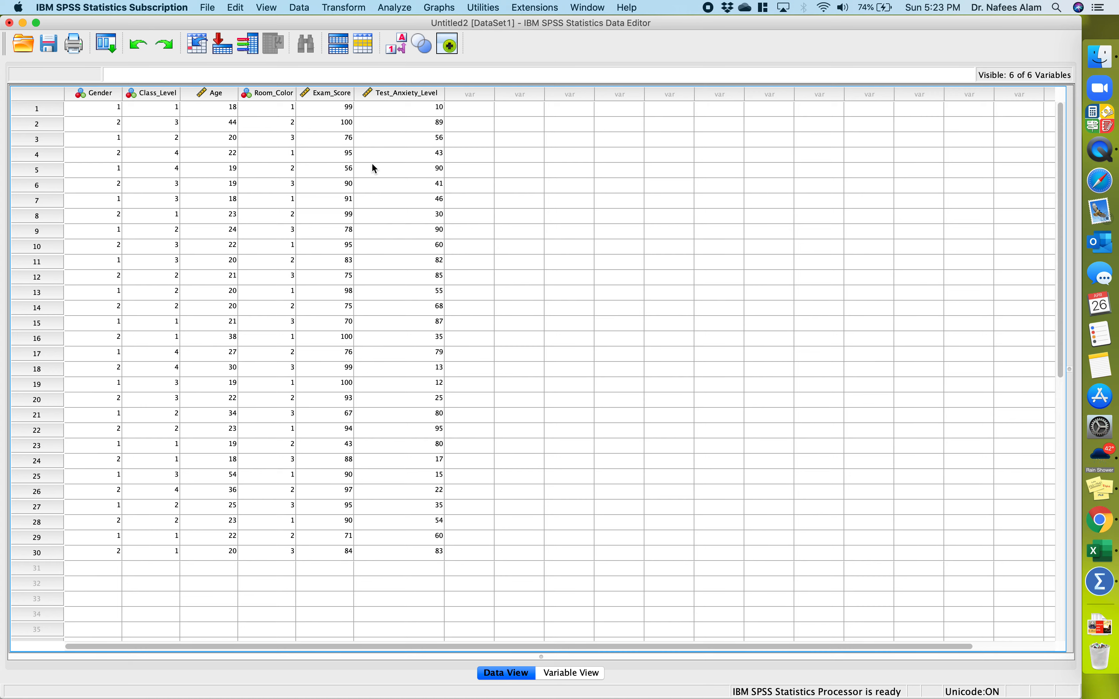
left_click(401, 49)
left_click(402, 49)
left_click(402, 49)
left_click(402, 49)
left_click(403, 49)
left_click(402, 49)
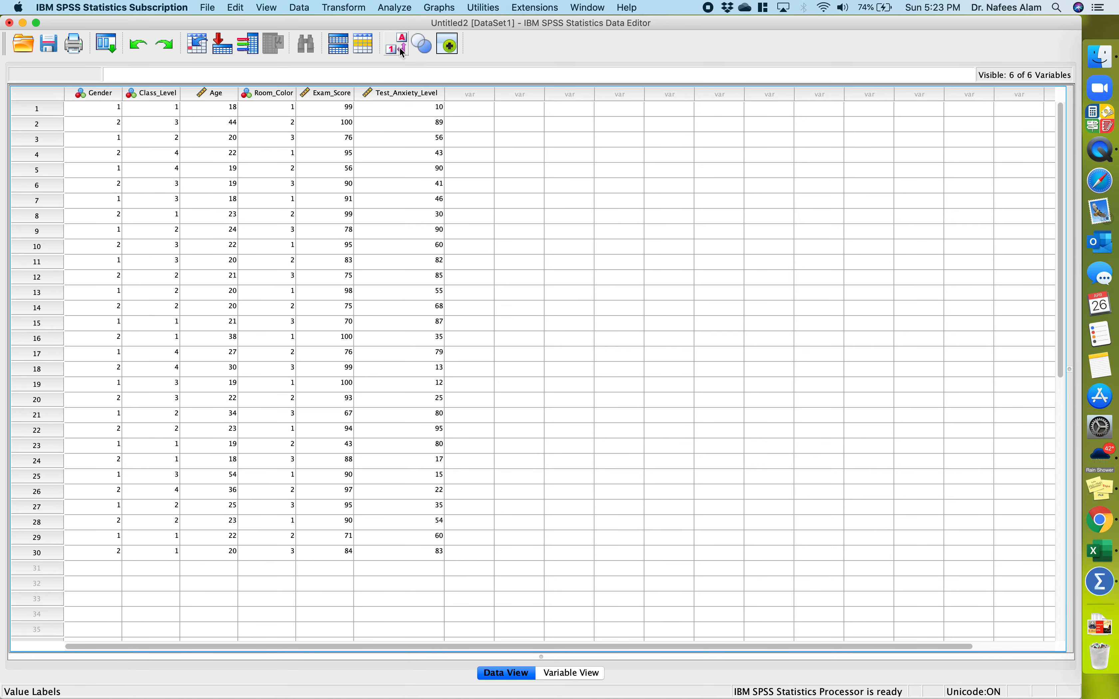
left_click(403, 49)
left_click(402, 49)
left_click(402, 49)
left_click(403, 49)
left_click(402, 49)
left_click(402, 49)
left_click(402, 49)
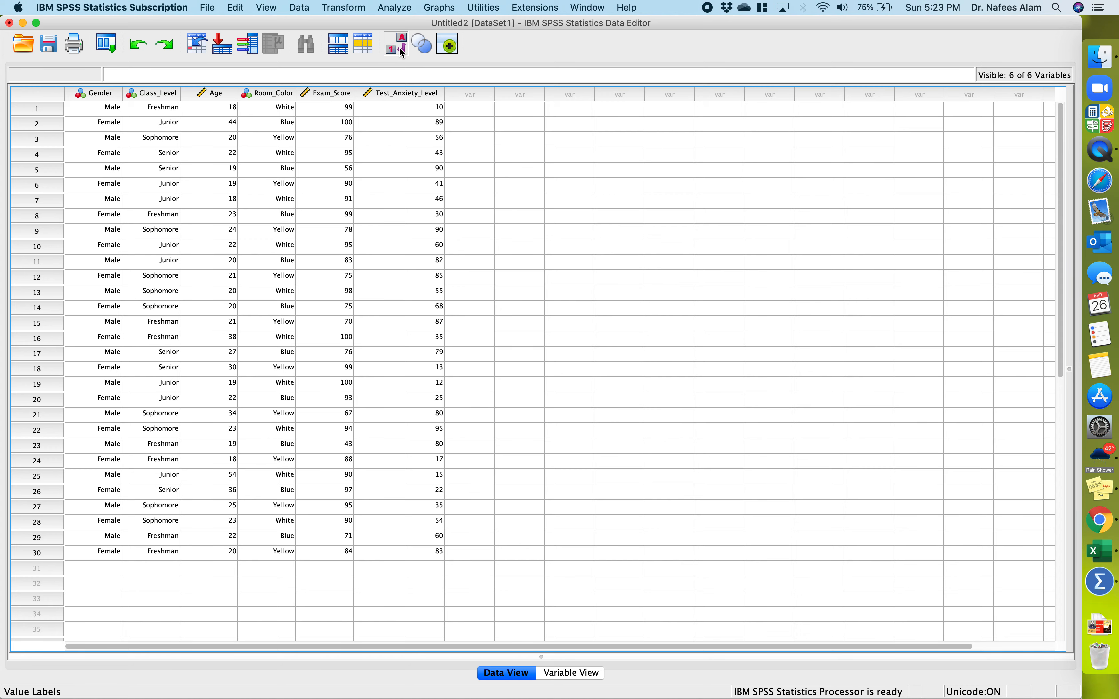
left_click(402, 49)
left_click(402, 49)
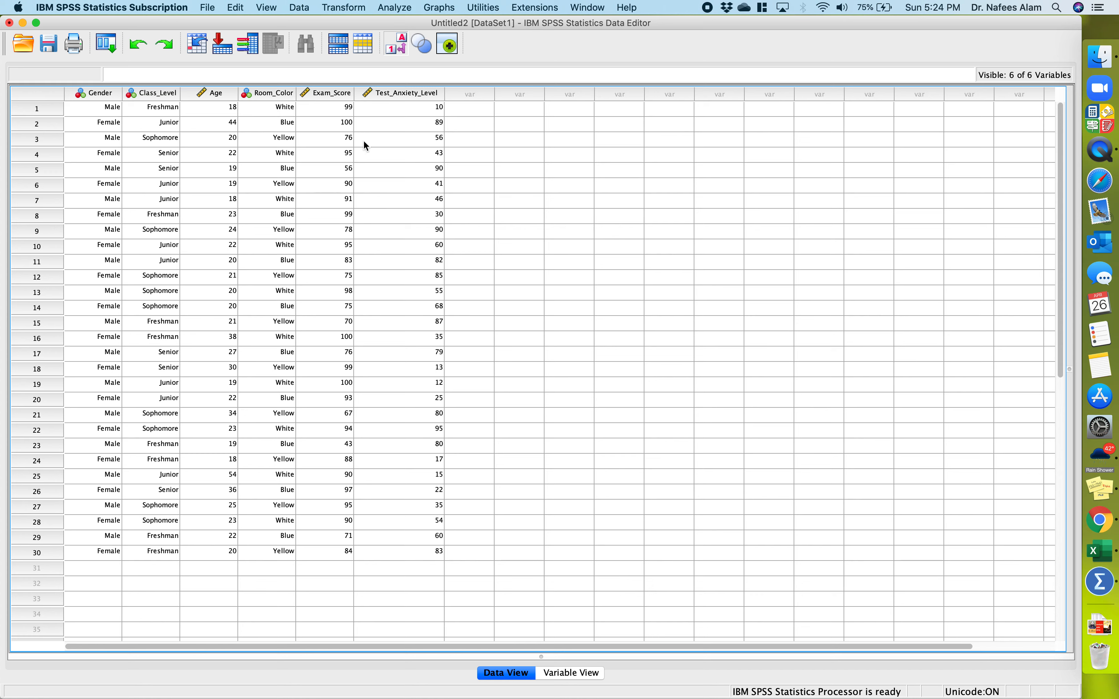
left_click(398, 46)
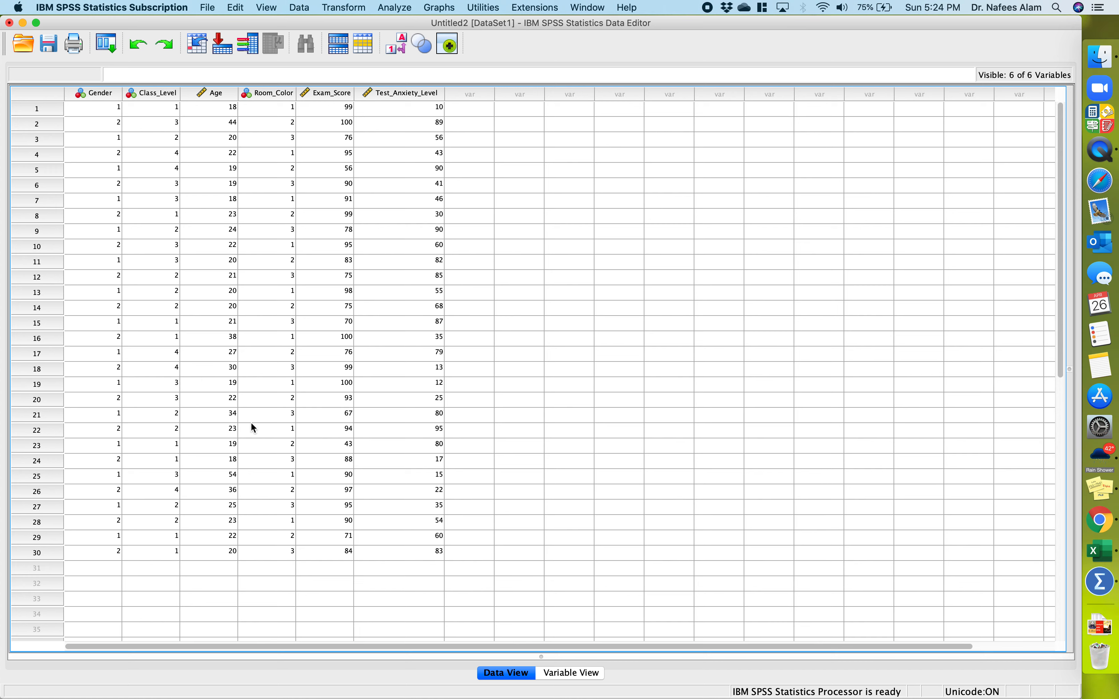
left_click(581, 673)
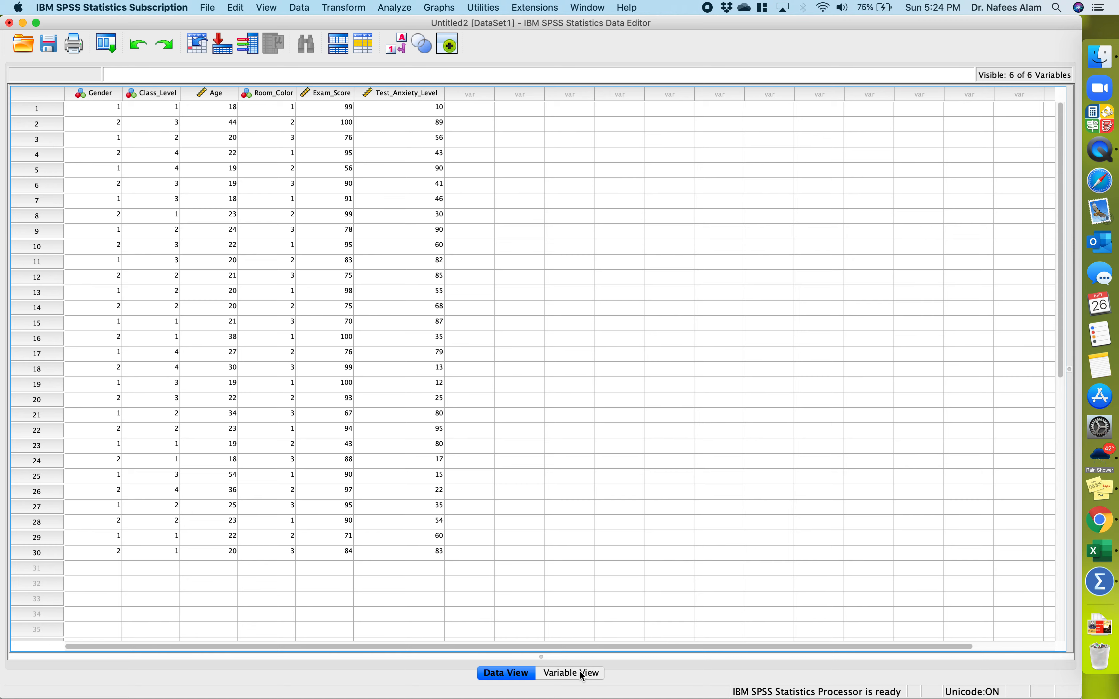
left_click(506, 674)
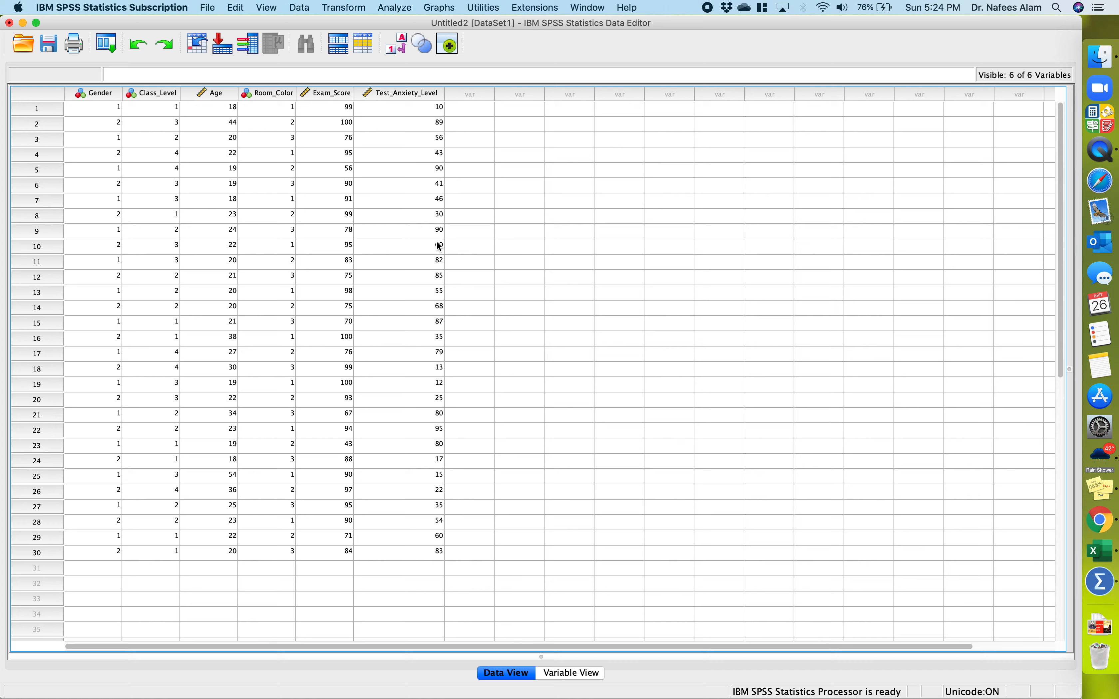
Step: Start a Frequencies analysis from the descriptive statistics procedures
left_click(396, 8)
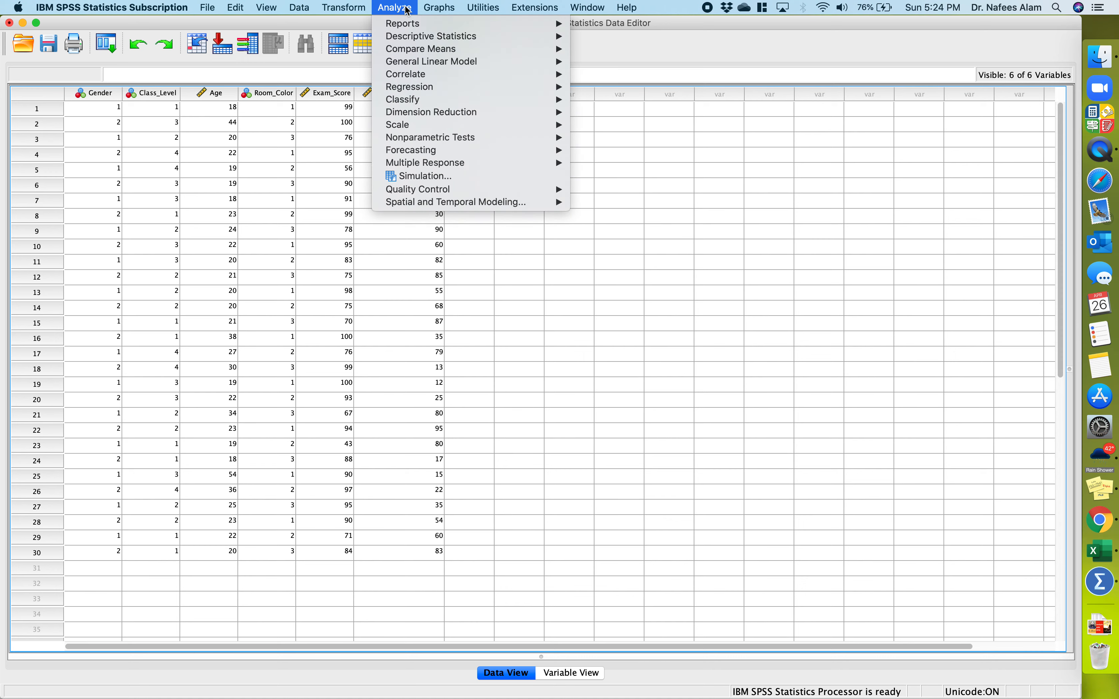
mouse_move(226, 6)
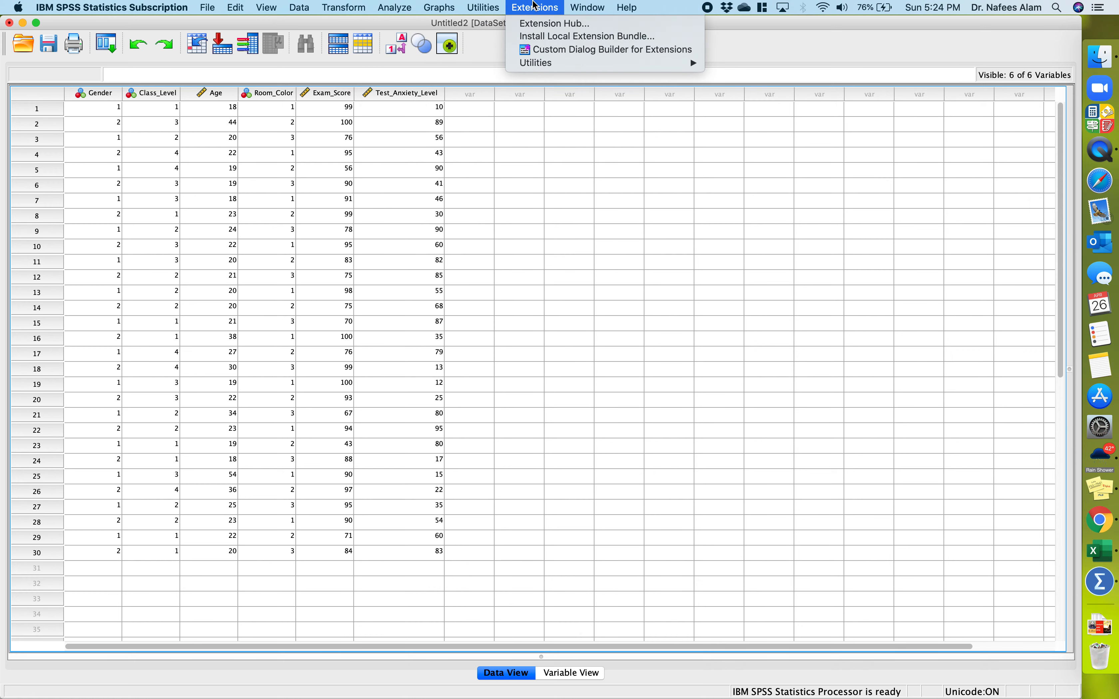
mouse_move(437, 6)
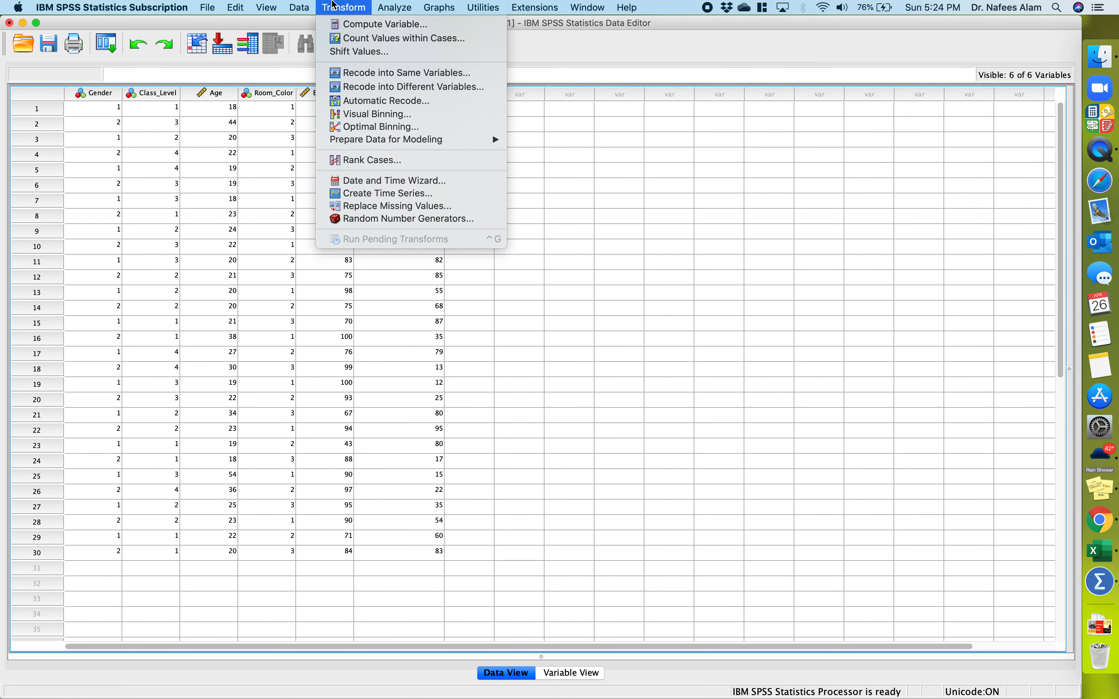
mouse_move(399, 9)
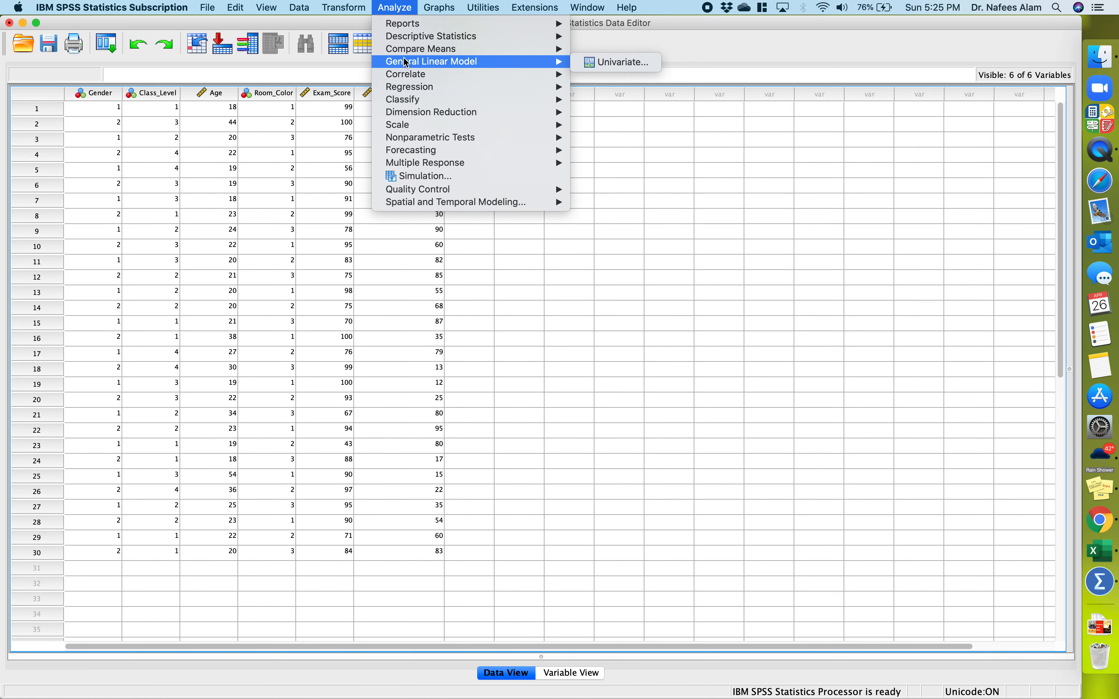
mouse_move(431, 54)
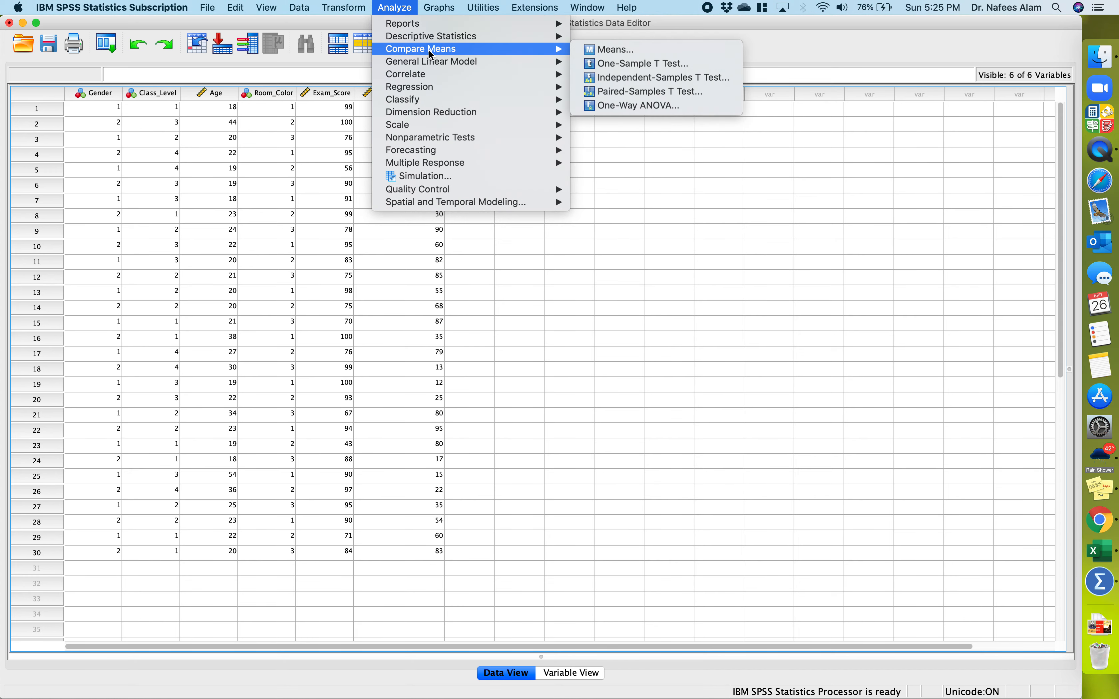
mouse_move(455, 106)
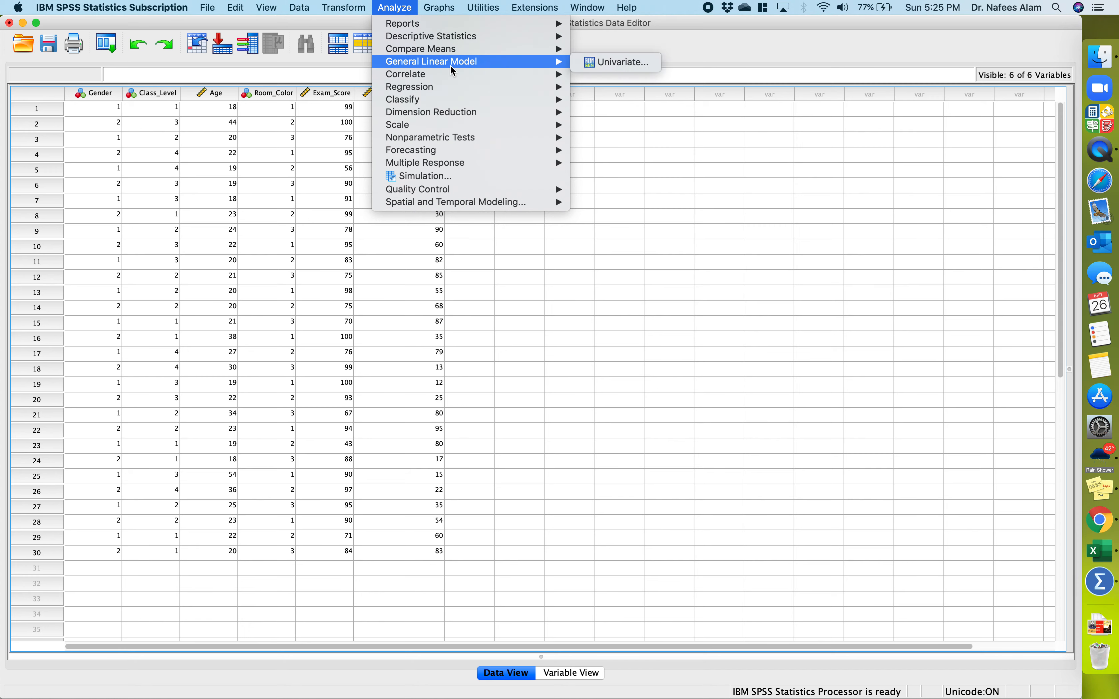
mouse_move(409, 29)
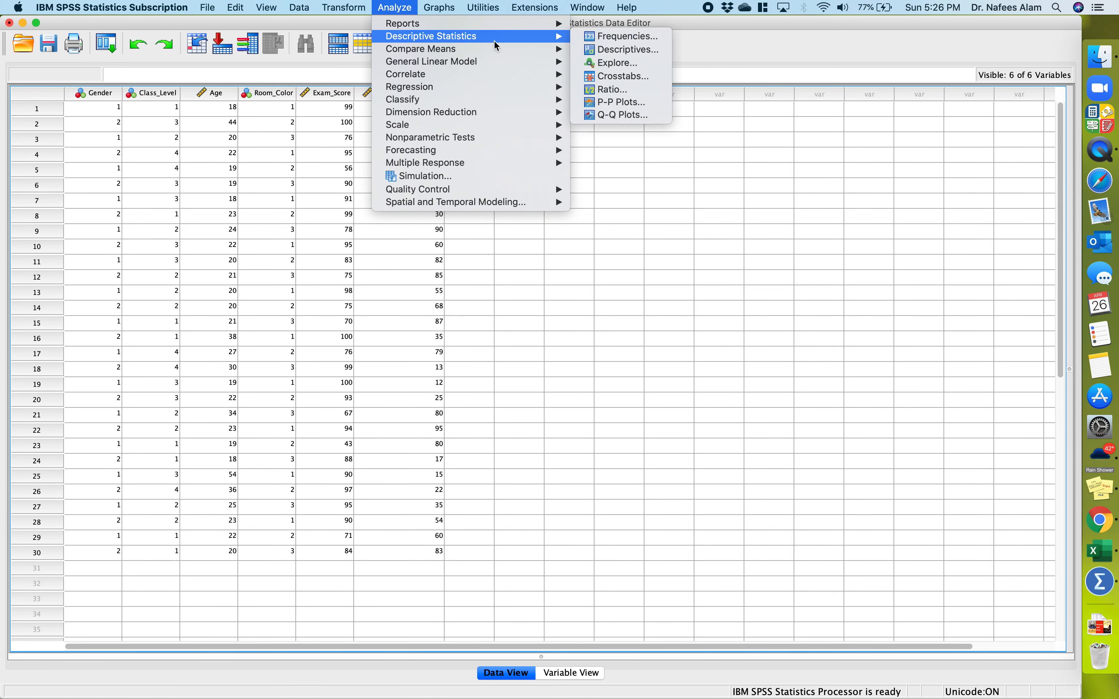
left_click(602, 41)
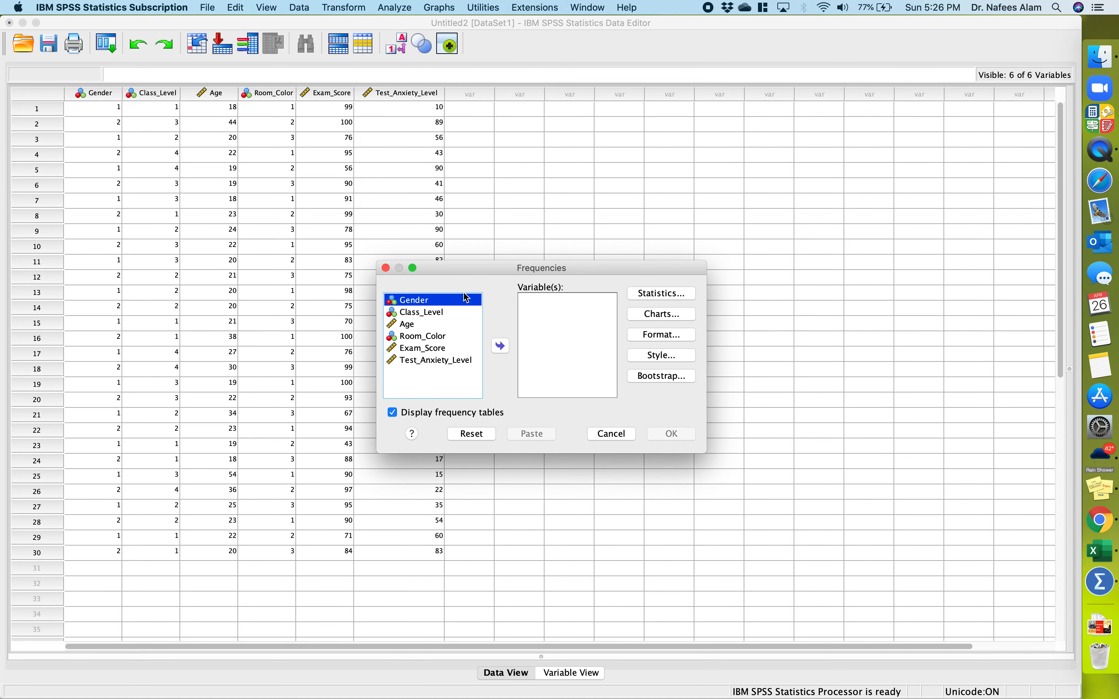
Step: Try adding all six variables to the frequency analysis, and remove them from it again
left_click(443, 361, "shift")
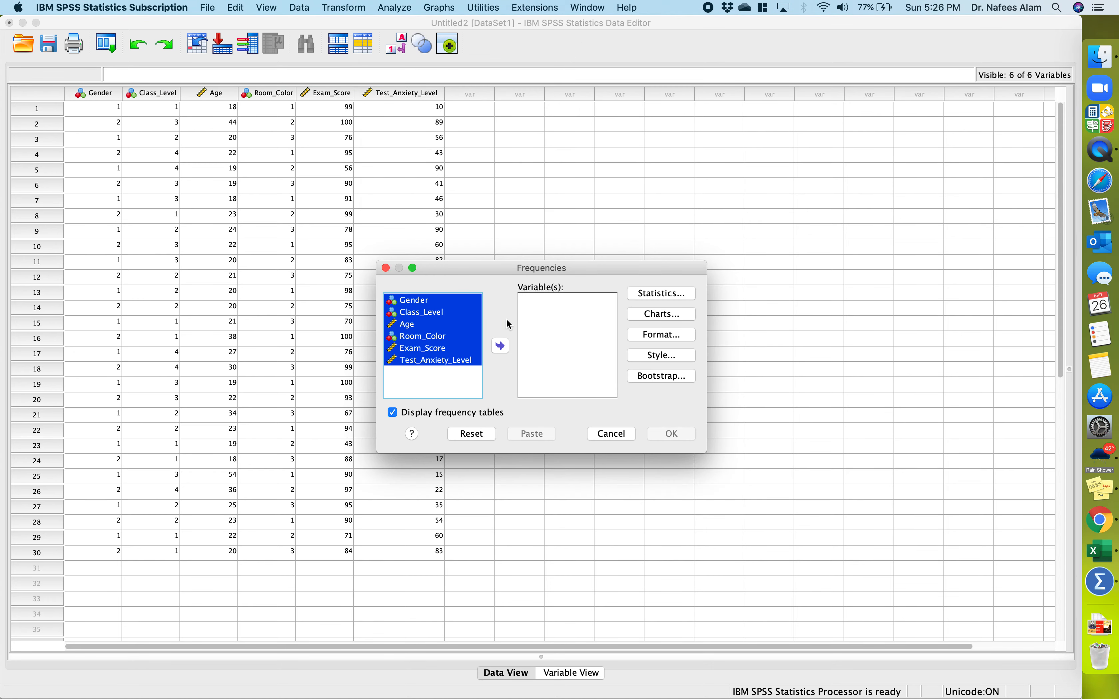
left_click(499, 348)
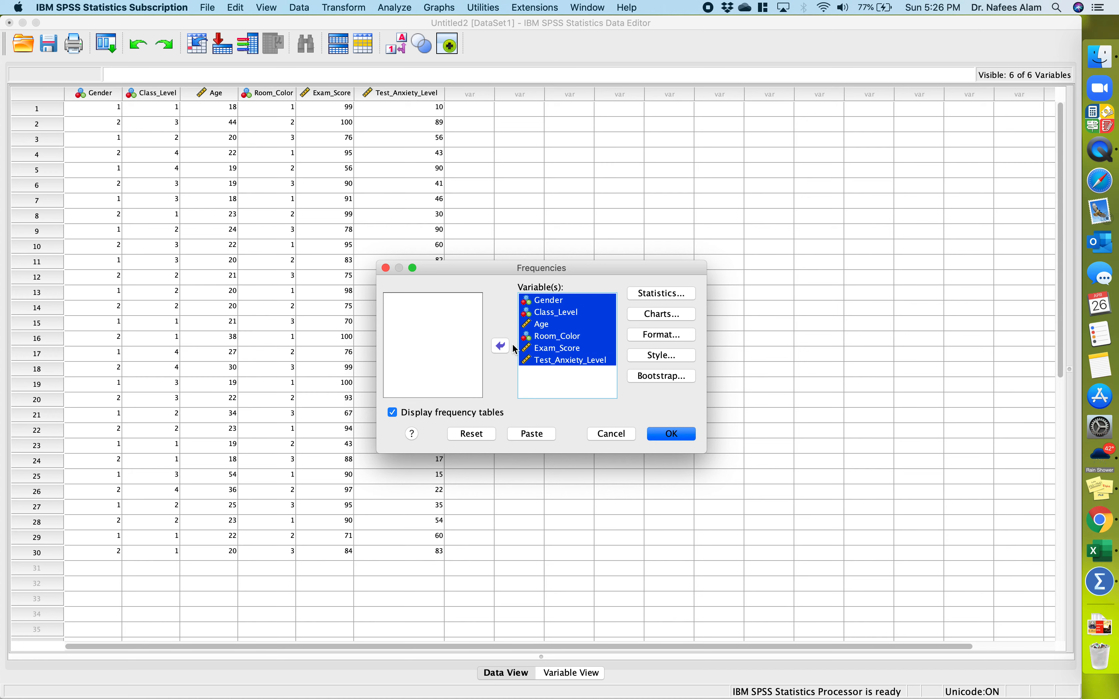
left_click(499, 348)
left_click(431, 376)
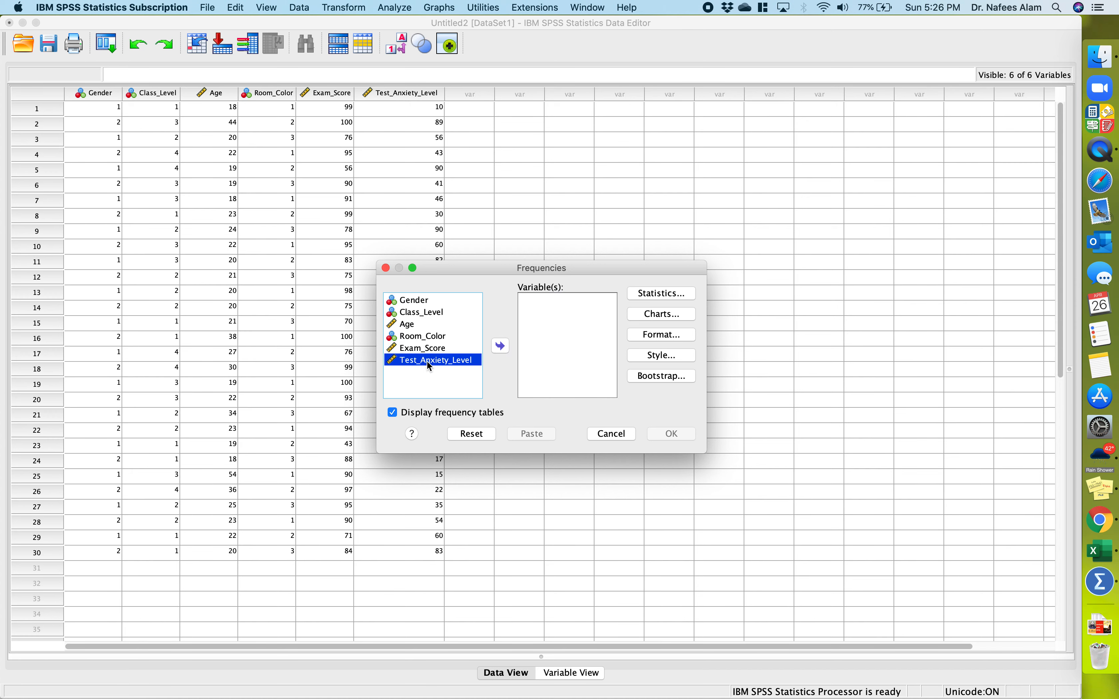
Step: Add Gender to the frequency analysis and request its mean, median, mode, standard deviation, variance, range, minimum and maximum
left_click(425, 302)
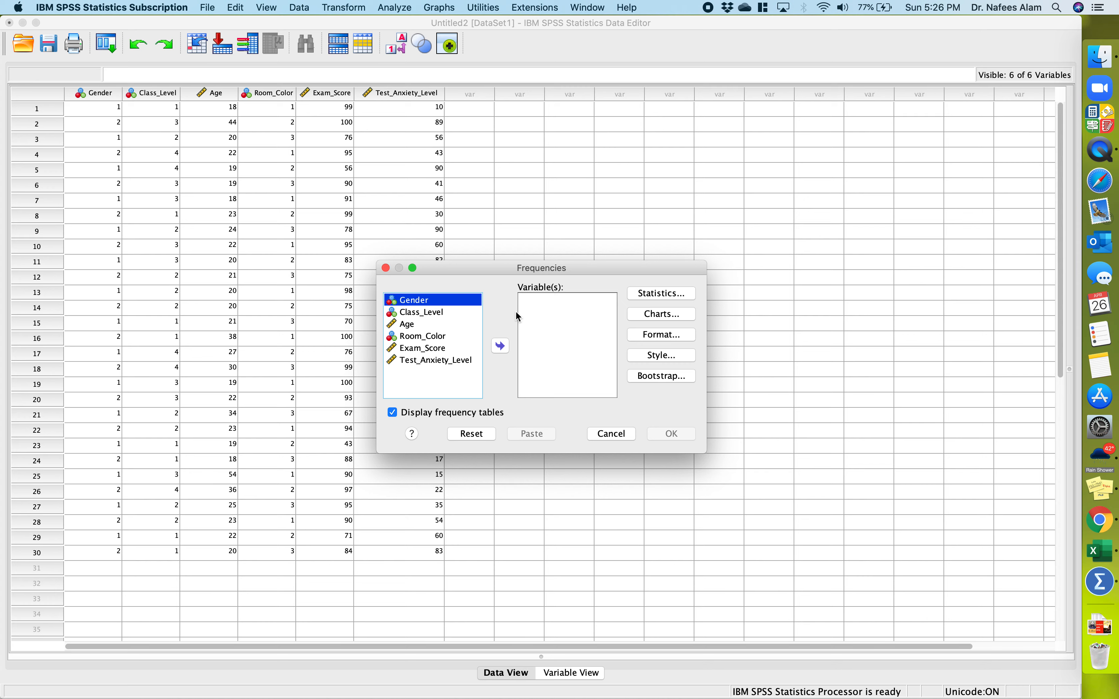
left_click(501, 347)
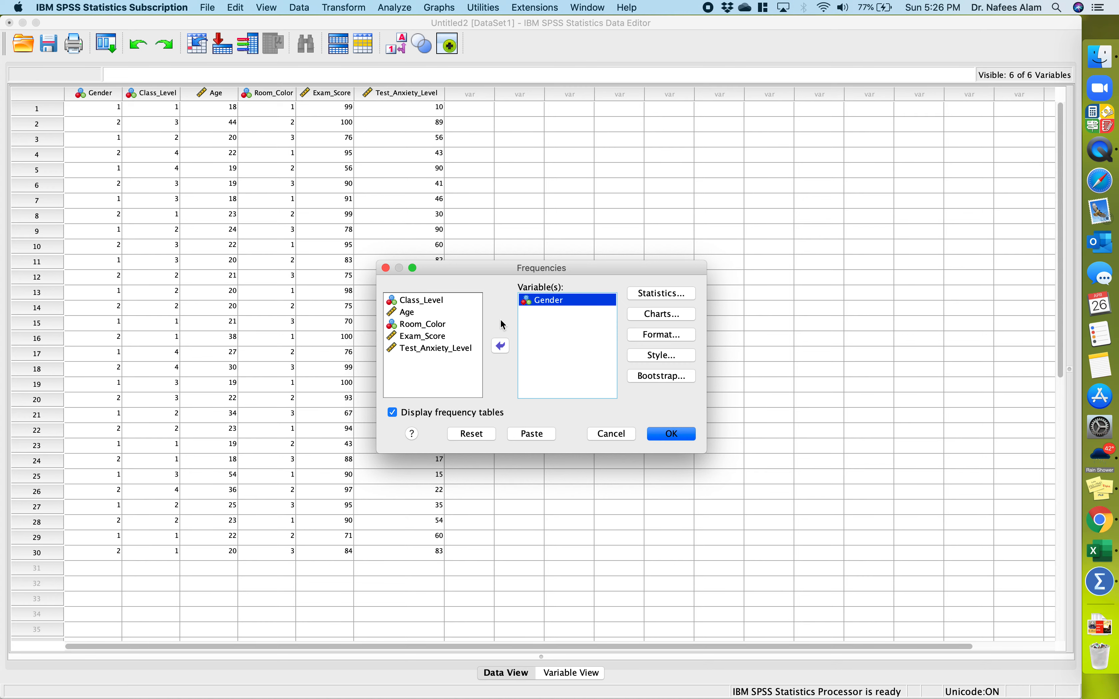
left_click(662, 293)
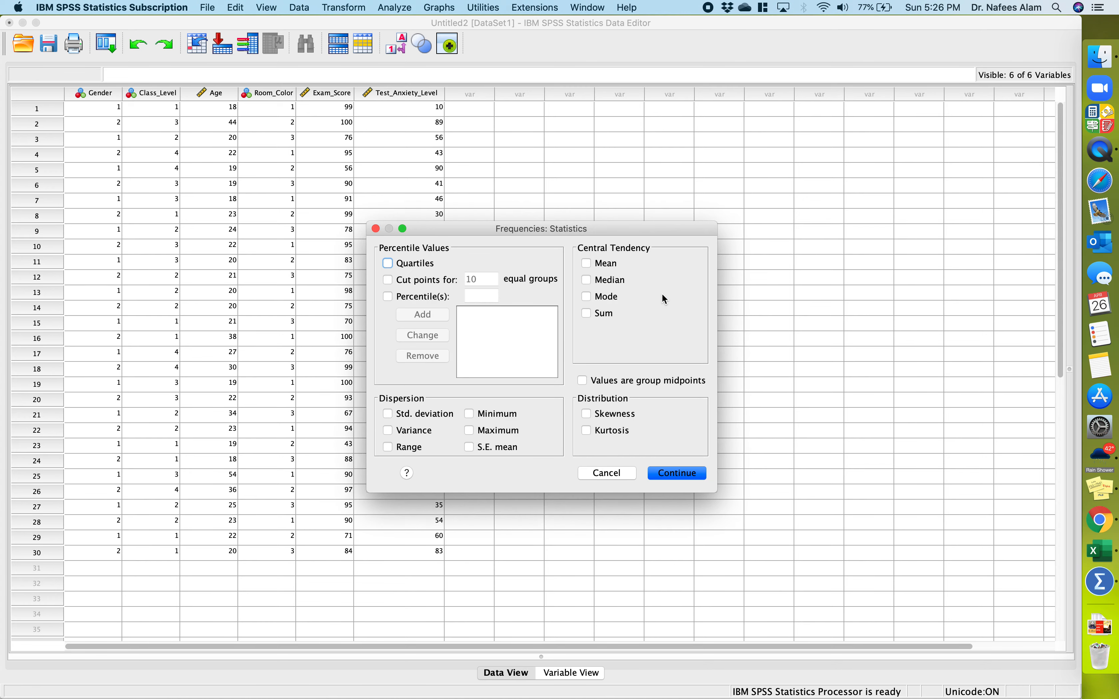
left_click(588, 264)
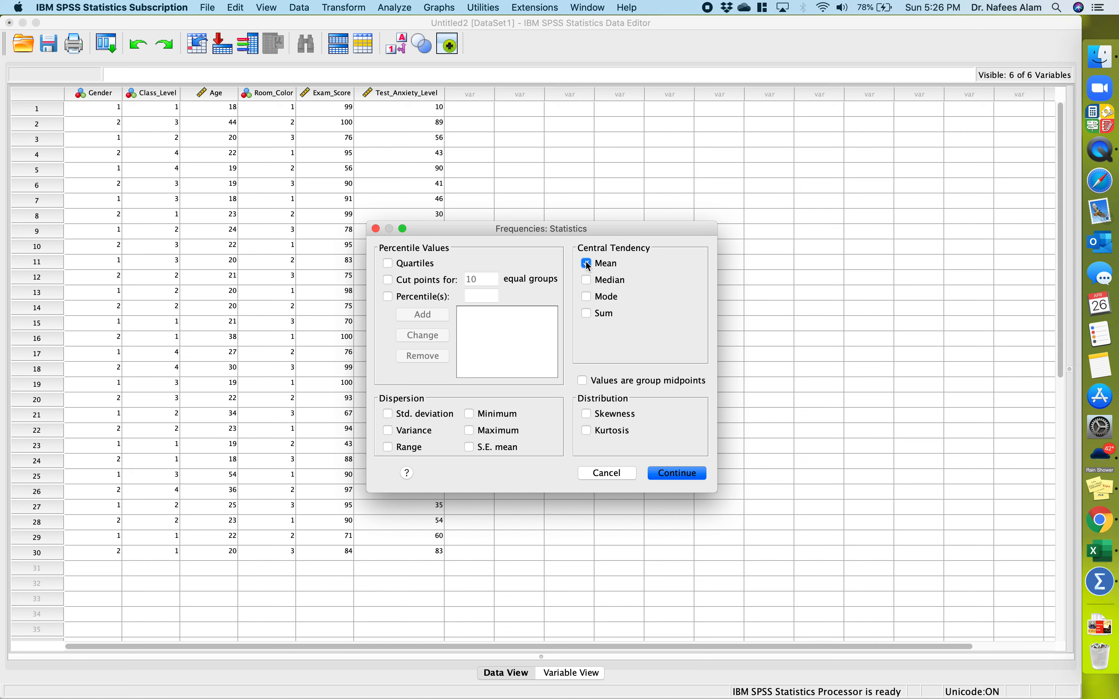
left_click(587, 280)
left_click(588, 297)
left_click(389, 414)
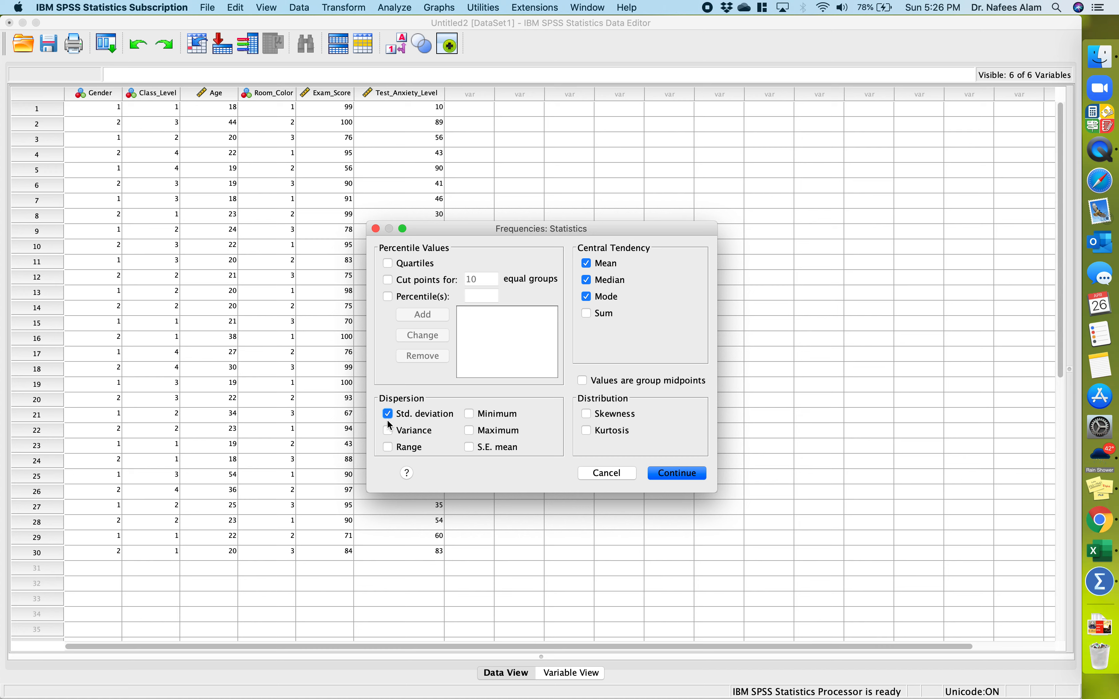
left_click(388, 447)
left_click(469, 430)
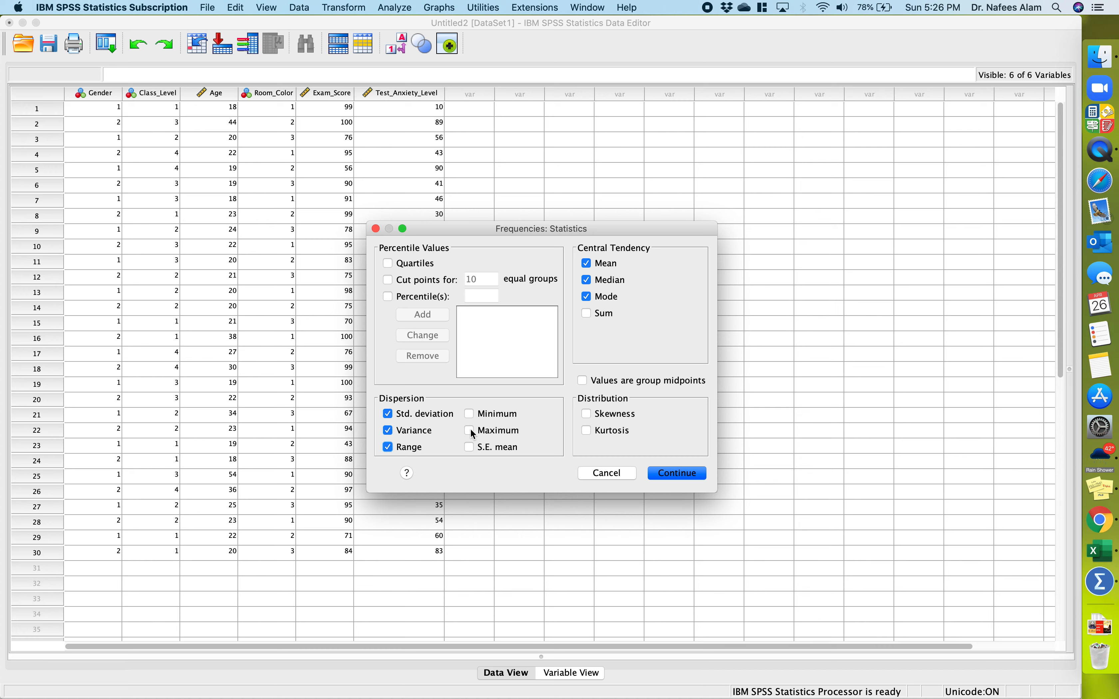
left_click(470, 414)
left_click(684, 475)
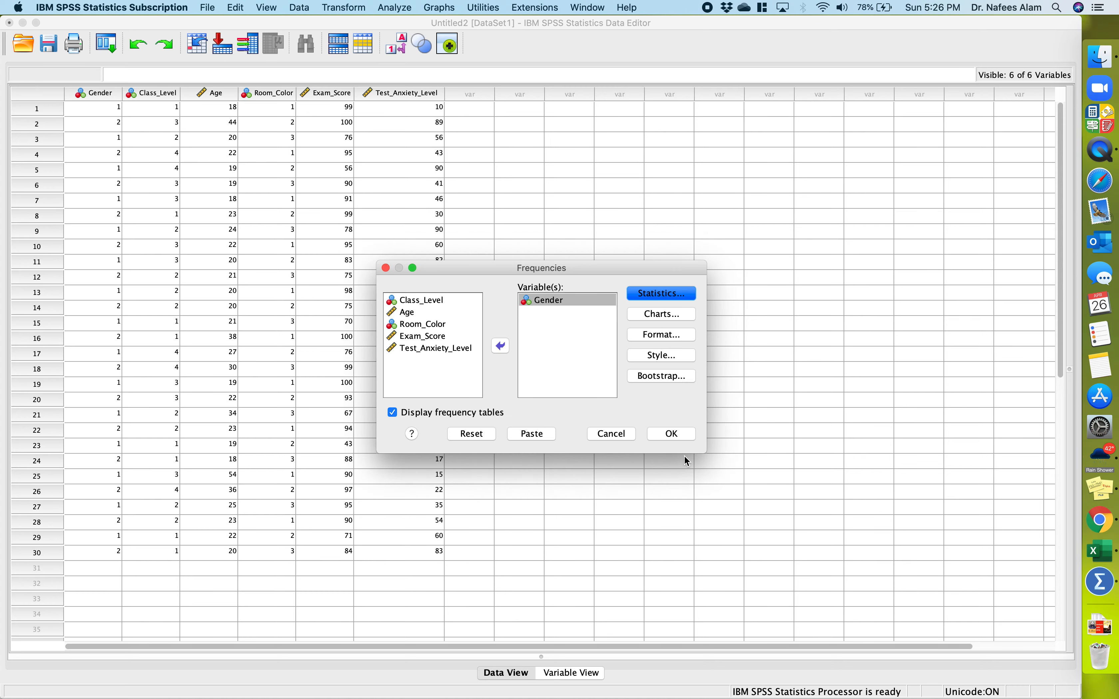
Step: Request a pie chart with percentages as chart values and run the Gender frequency analysis
left_click(659, 316)
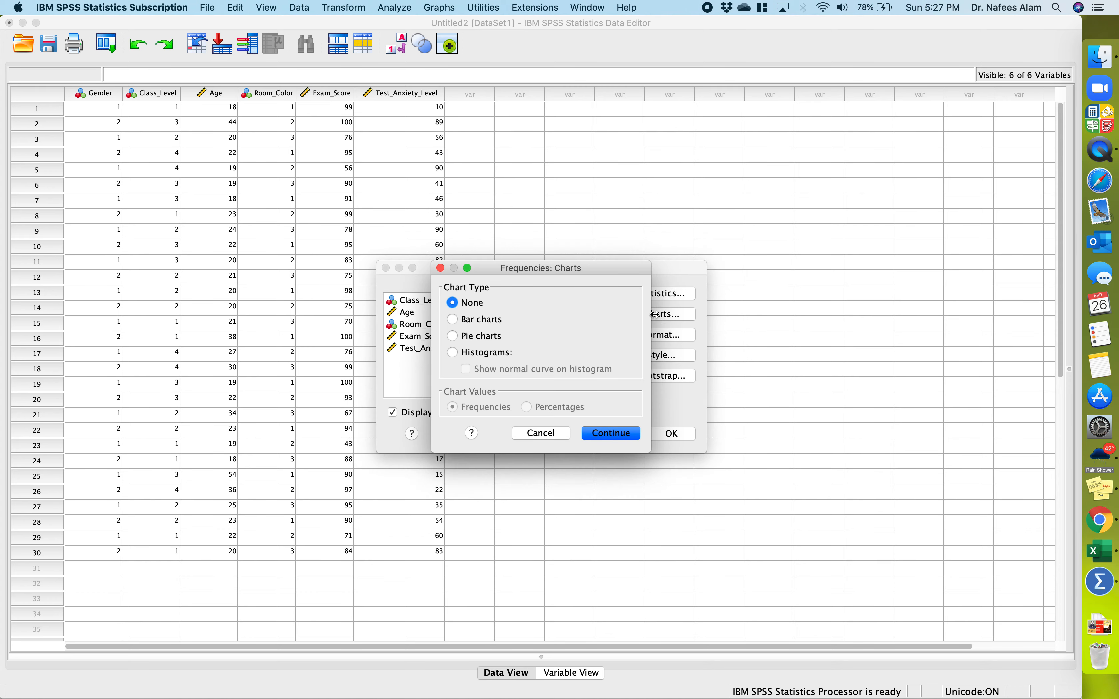
left_click(456, 339)
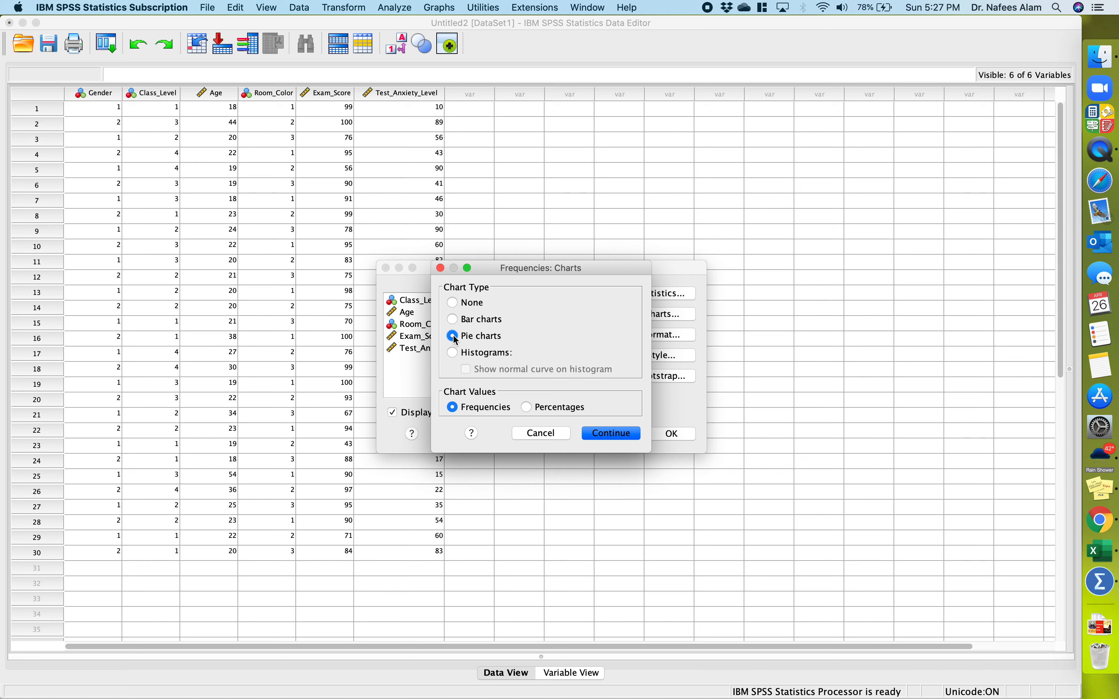
left_click(527, 407)
left_click(618, 435)
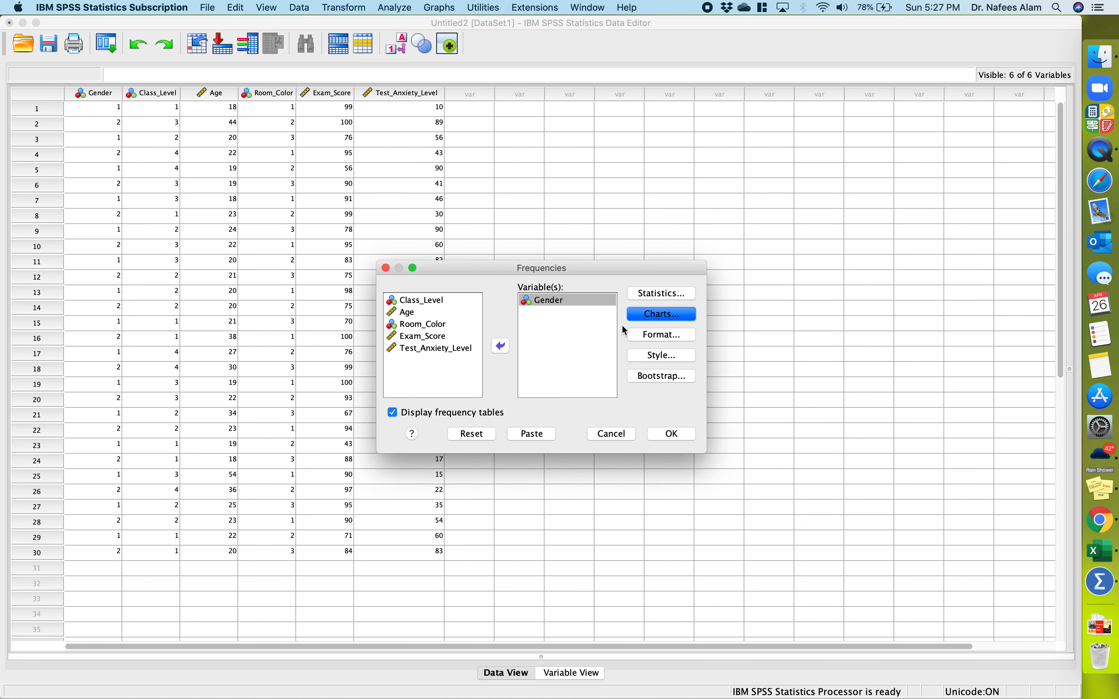
left_click(670, 435)
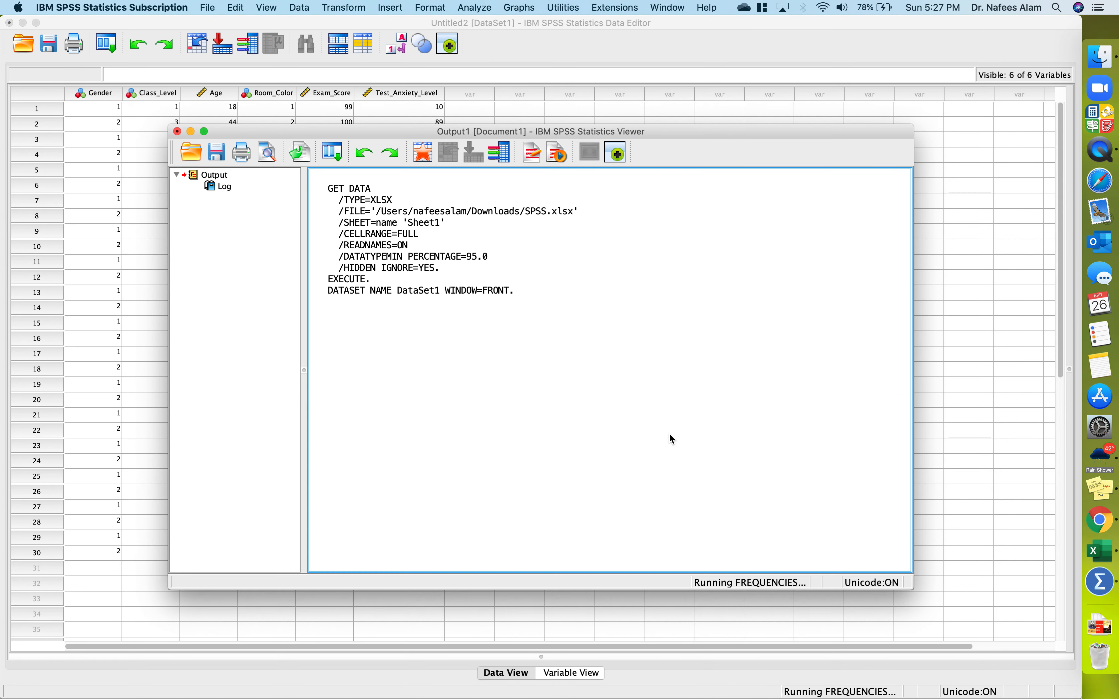
Step: Examine the Gender statistics table, frequency table and pie chart in the output
left_click(389, 328)
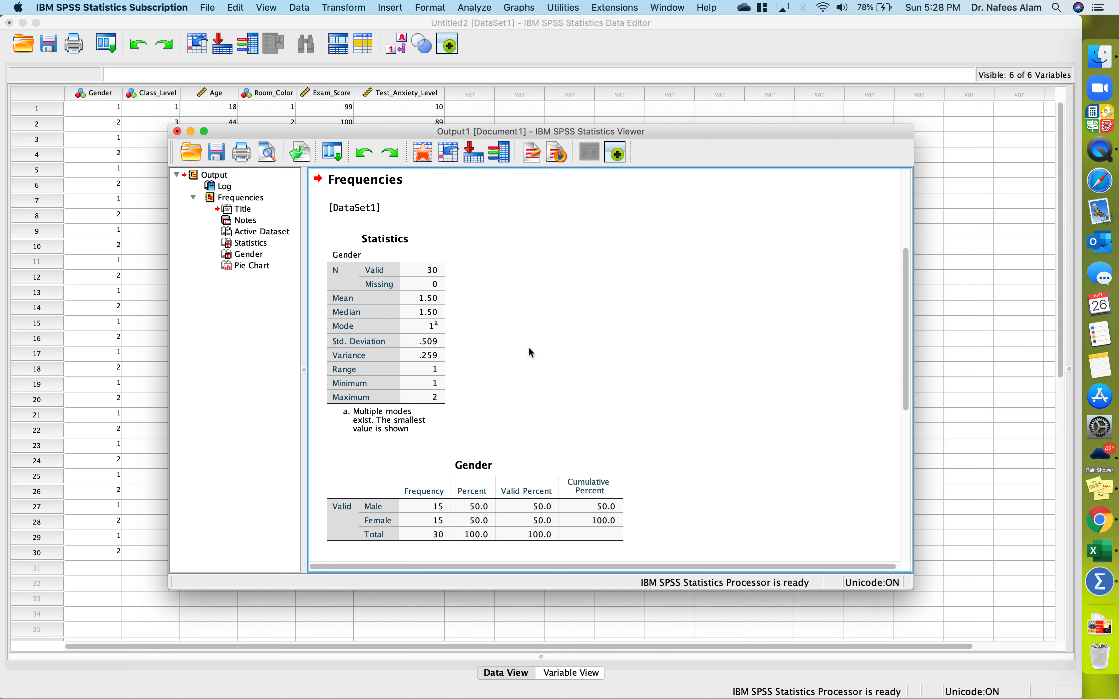
scroll(529, 348, "down", 3)
scroll(529, 348, "up", 3)
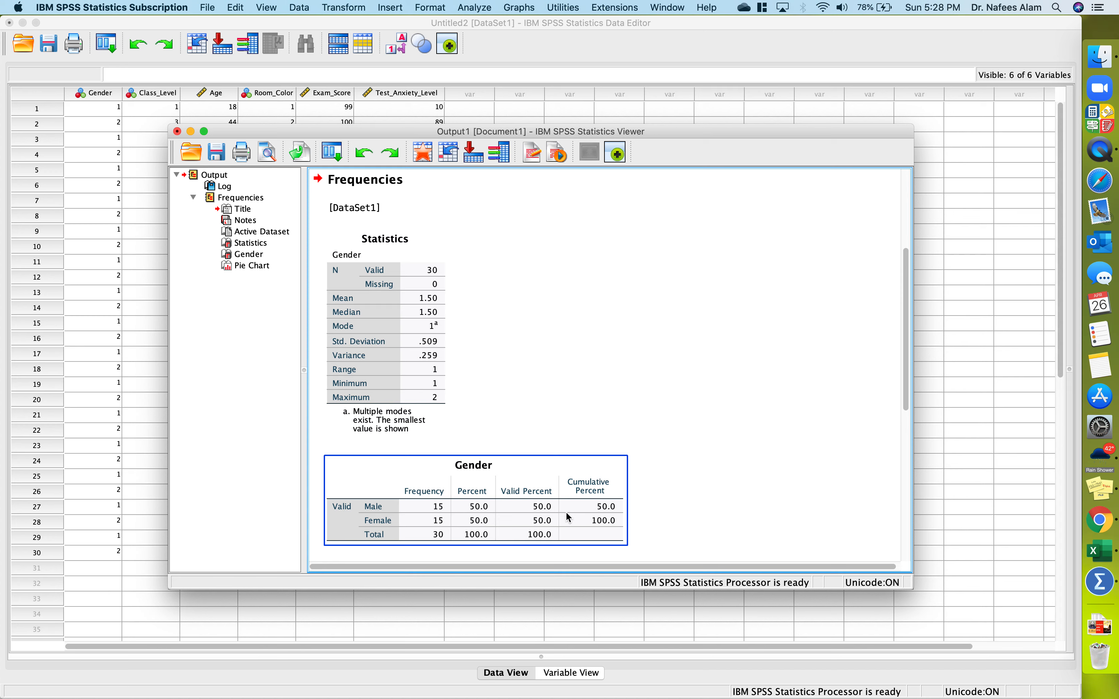
left_click(351, 290)
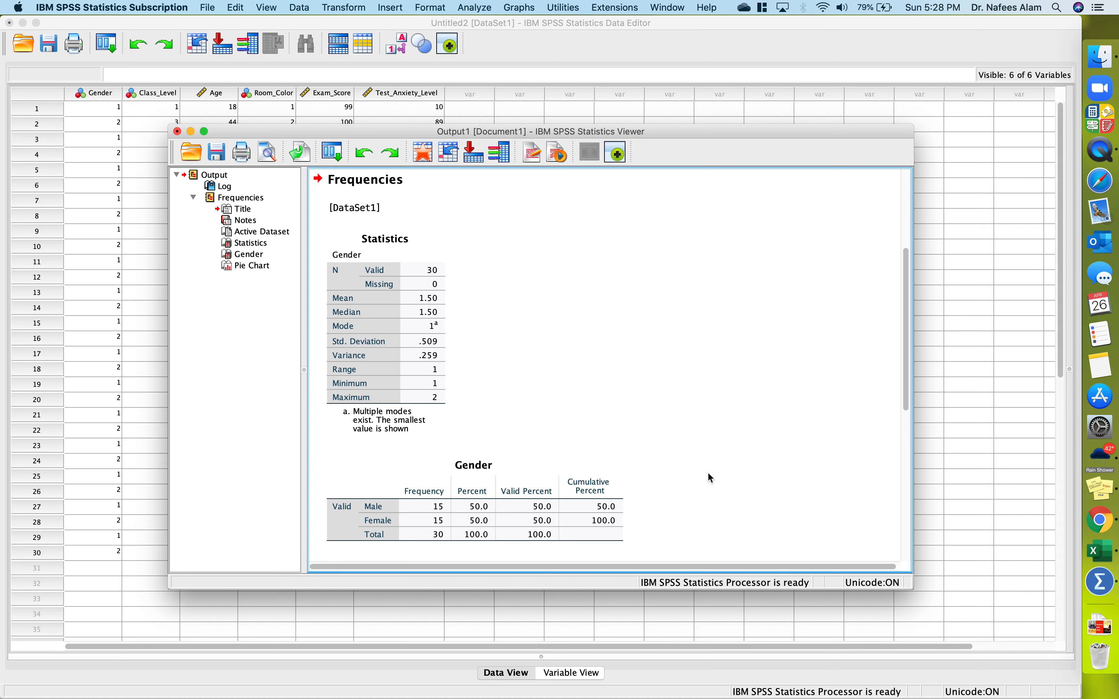
scroll(710, 476, "down", 10)
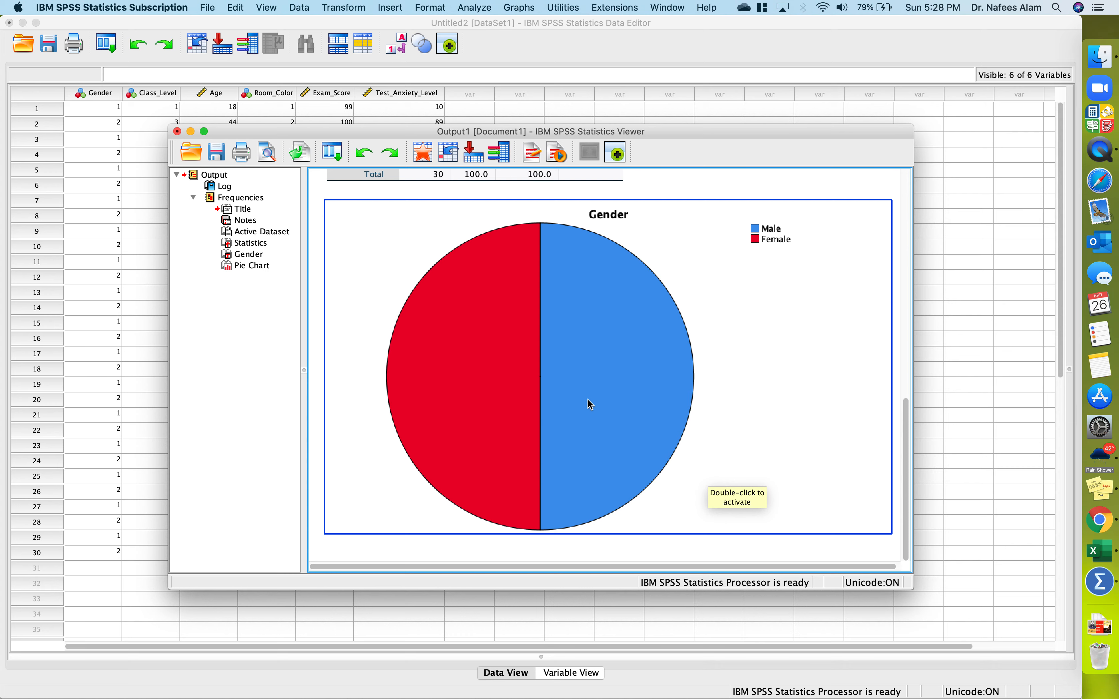
scroll(584, 412, "up", 2)
scroll(571, 371, "down", 2)
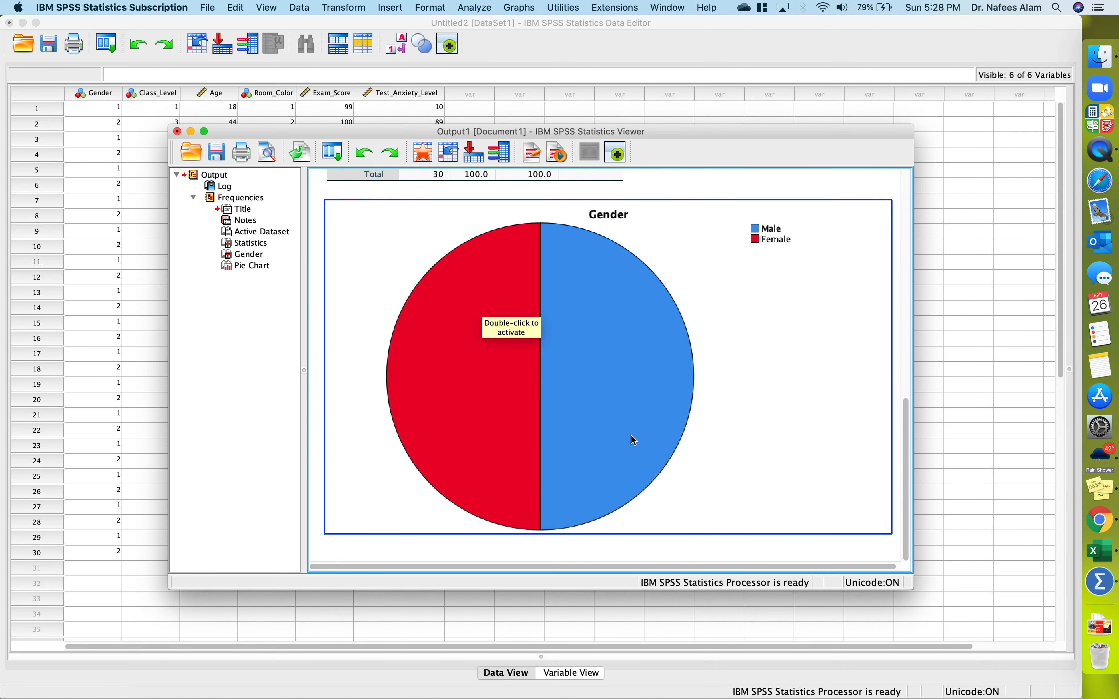
Step: Show percentage data labels on the slices of the Gender pie chart and close the chart editor
double_click(633, 391)
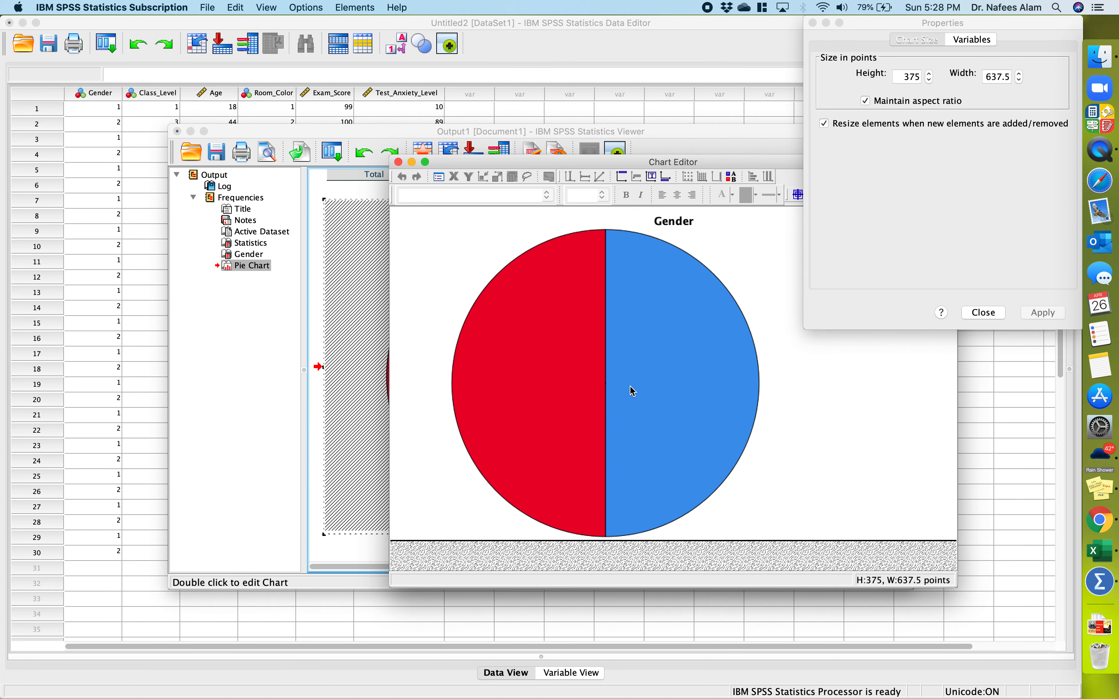
right_click(647, 366)
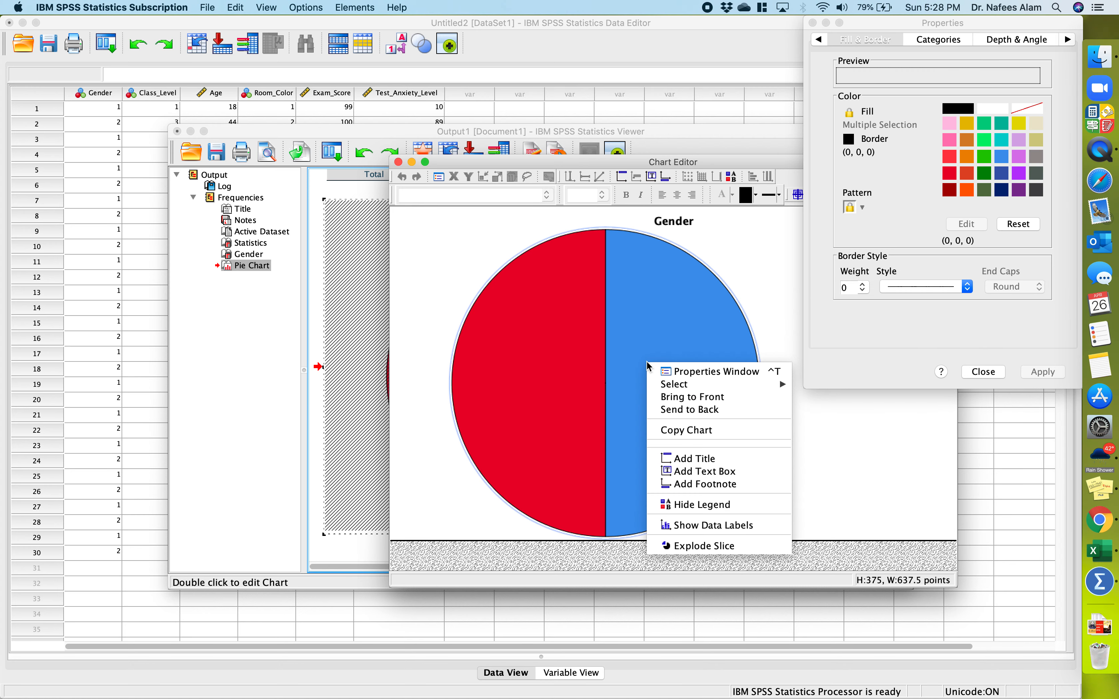
left_click(700, 524)
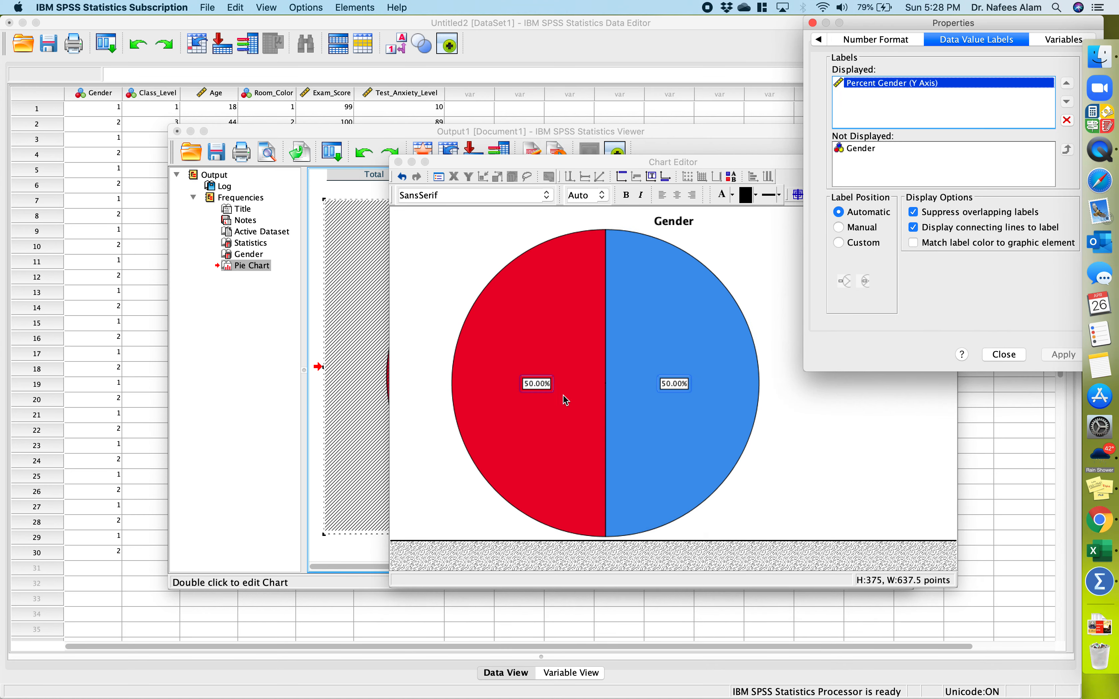
left_click(398, 162)
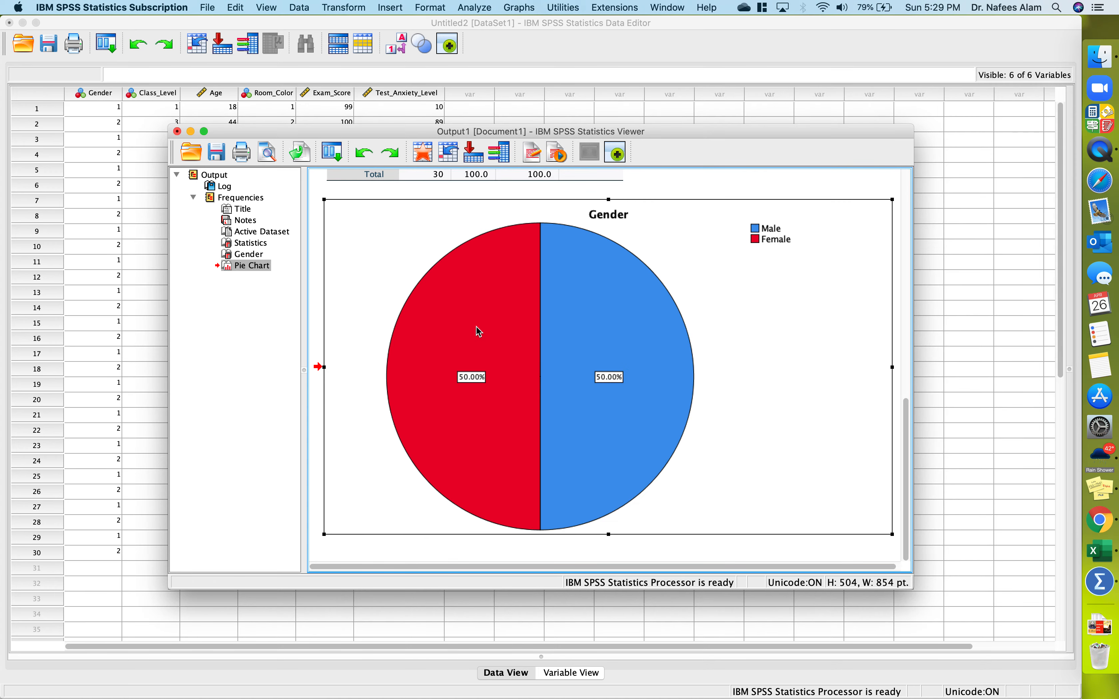
left_click(535, 550)
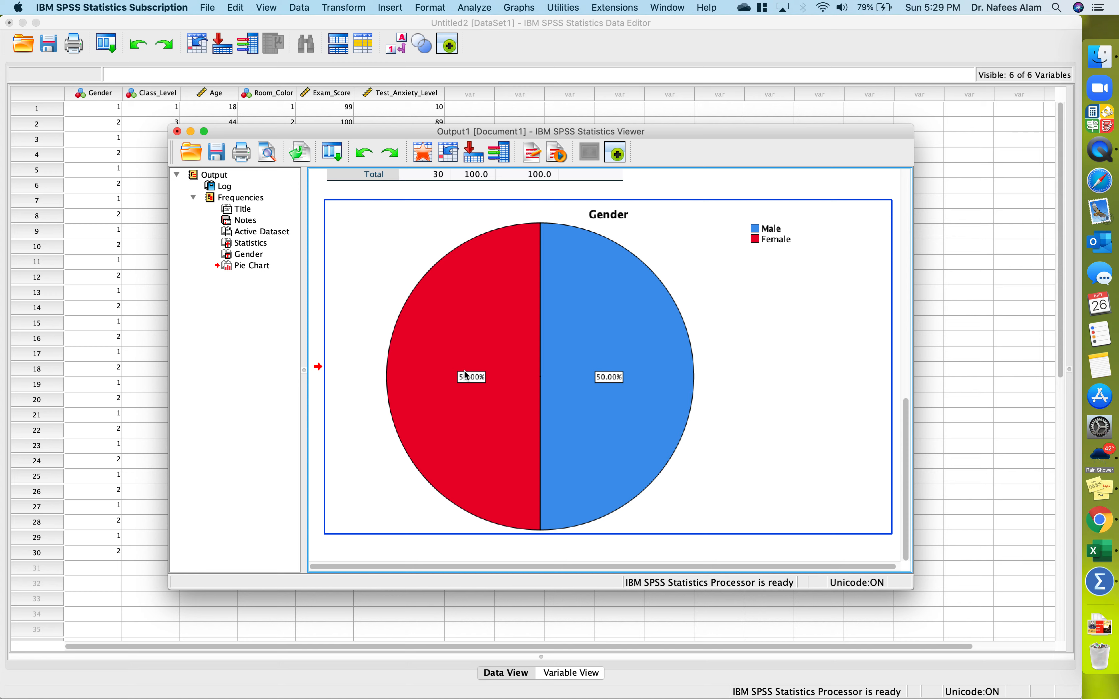
Step: Review the whole Gender output again, from the command log through the tables to the labelled pie chart
scroll(609, 377, "up", 5)
scroll(609, 381, "up", 5)
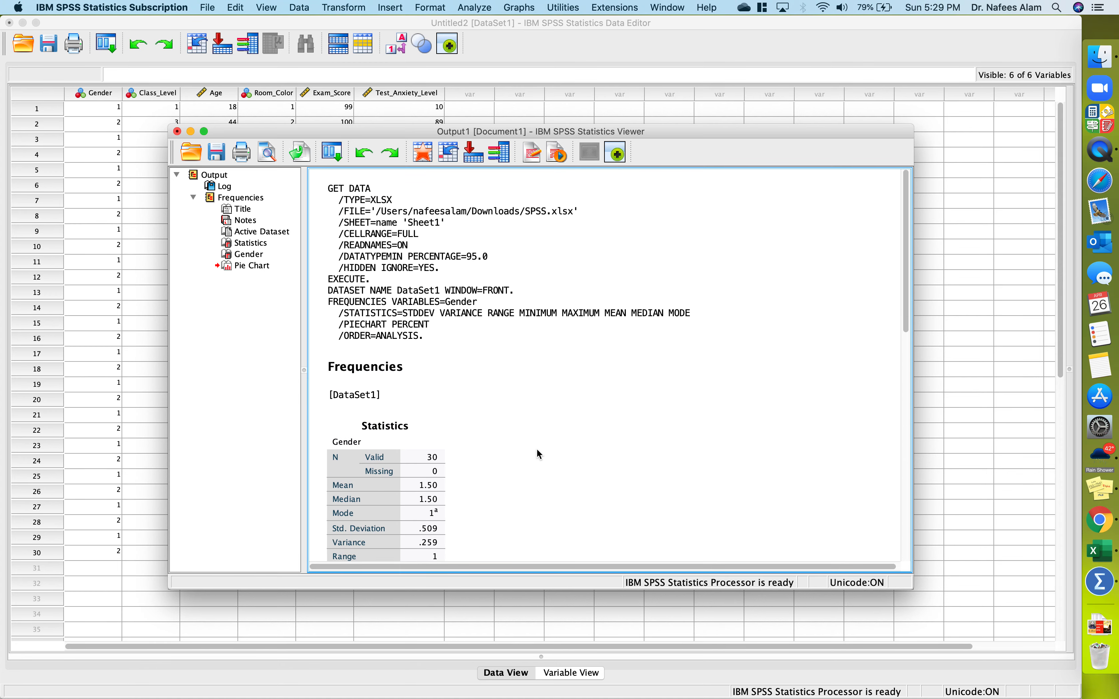
scroll(538, 451, "down", 10)
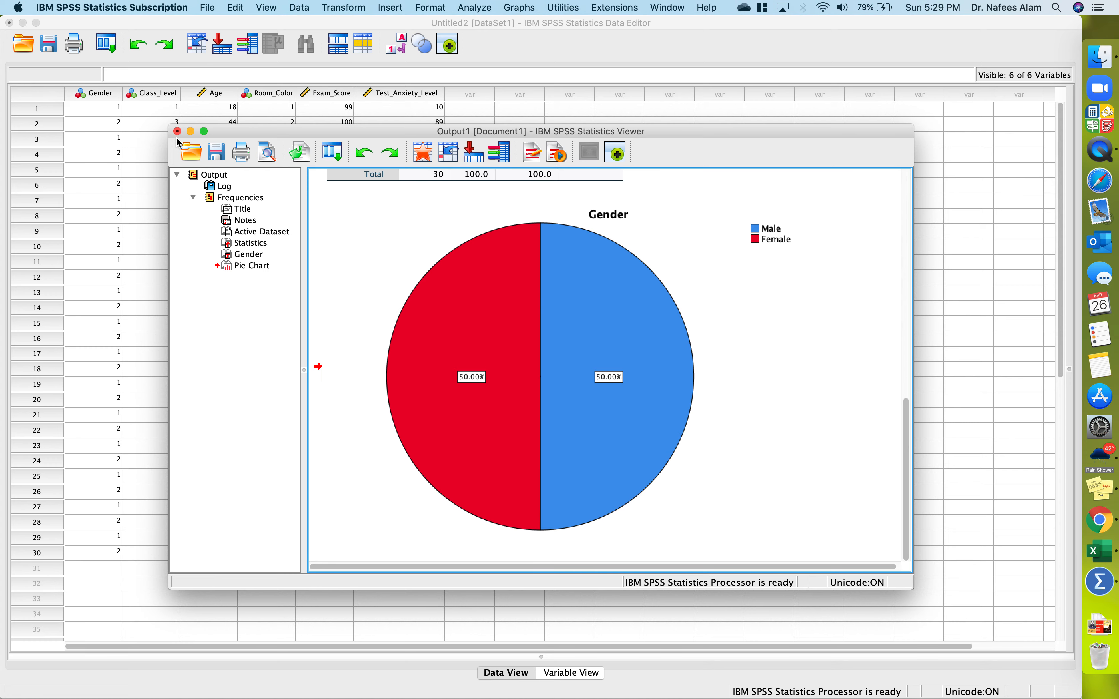
scroll(528, 398, "up", 10)
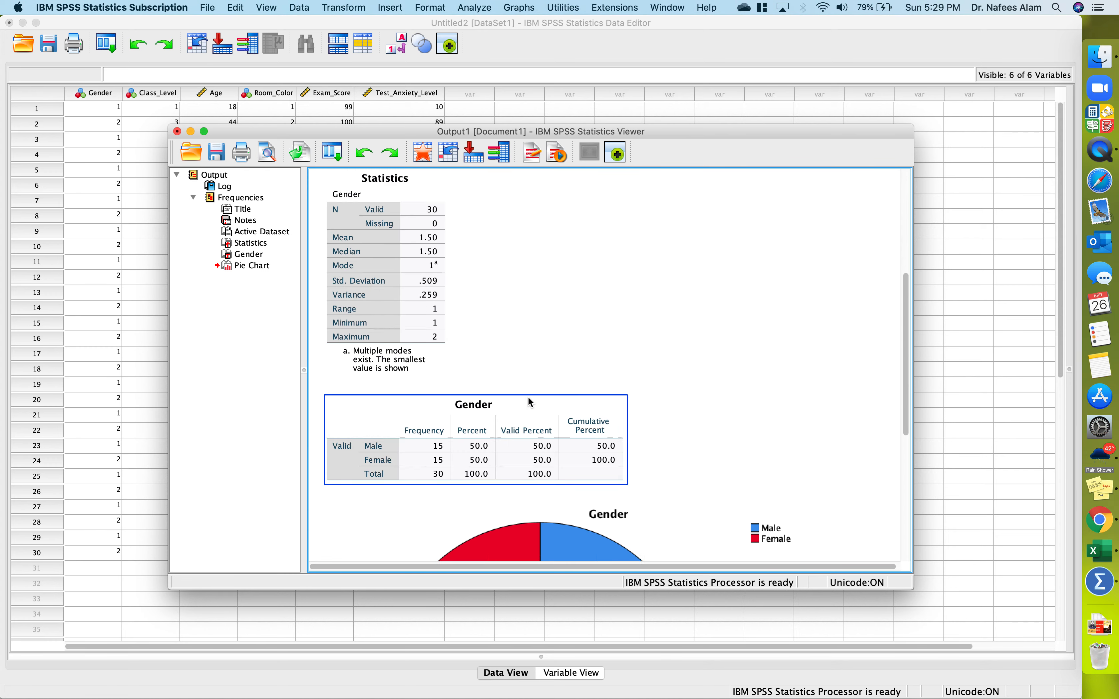
scroll(629, 380, "down", 10)
scroll(631, 382, "up", 10)
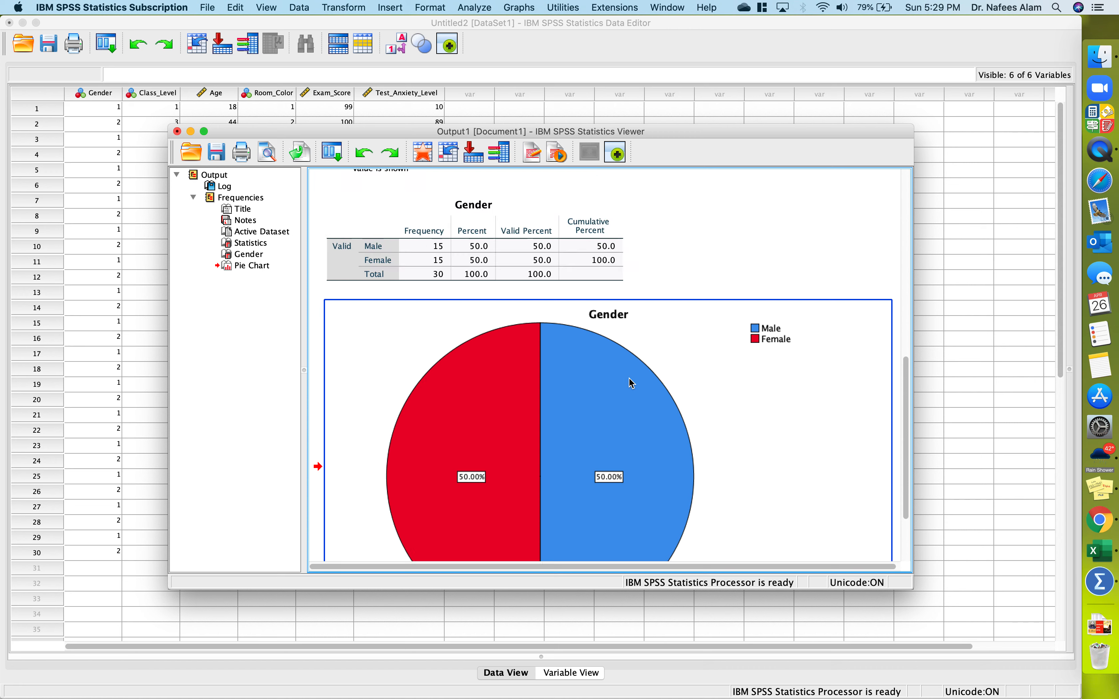
scroll(623, 375, "down", 10)
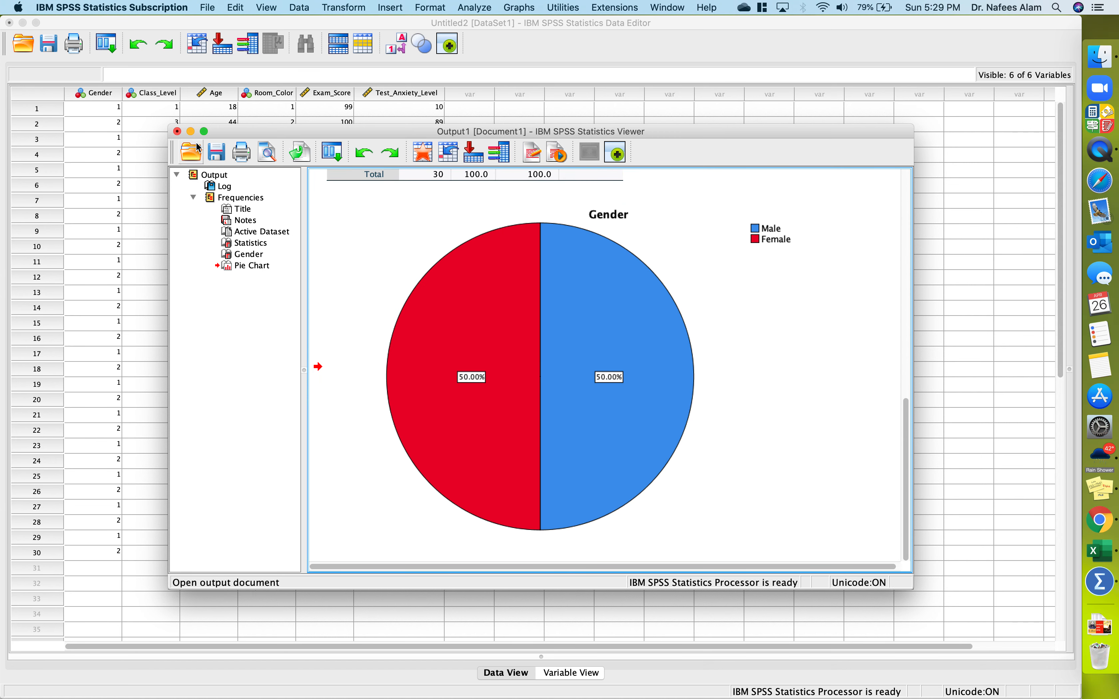
left_click(380, 368)
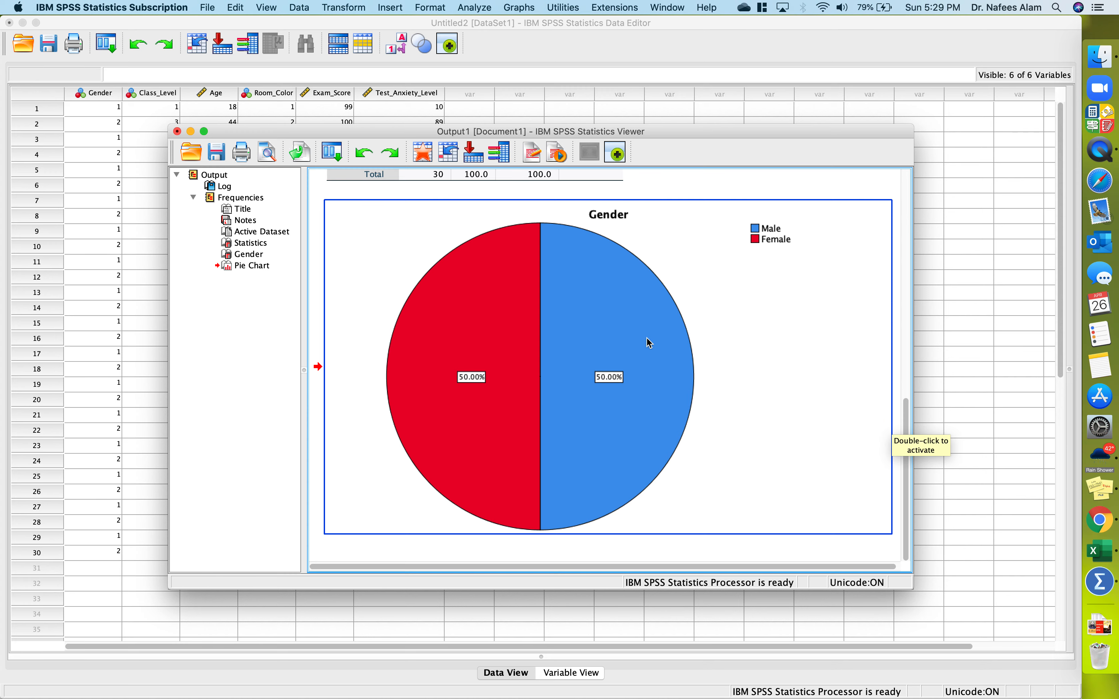
scroll(647, 337, "up", 10)
scroll(646, 337, "down", 10)
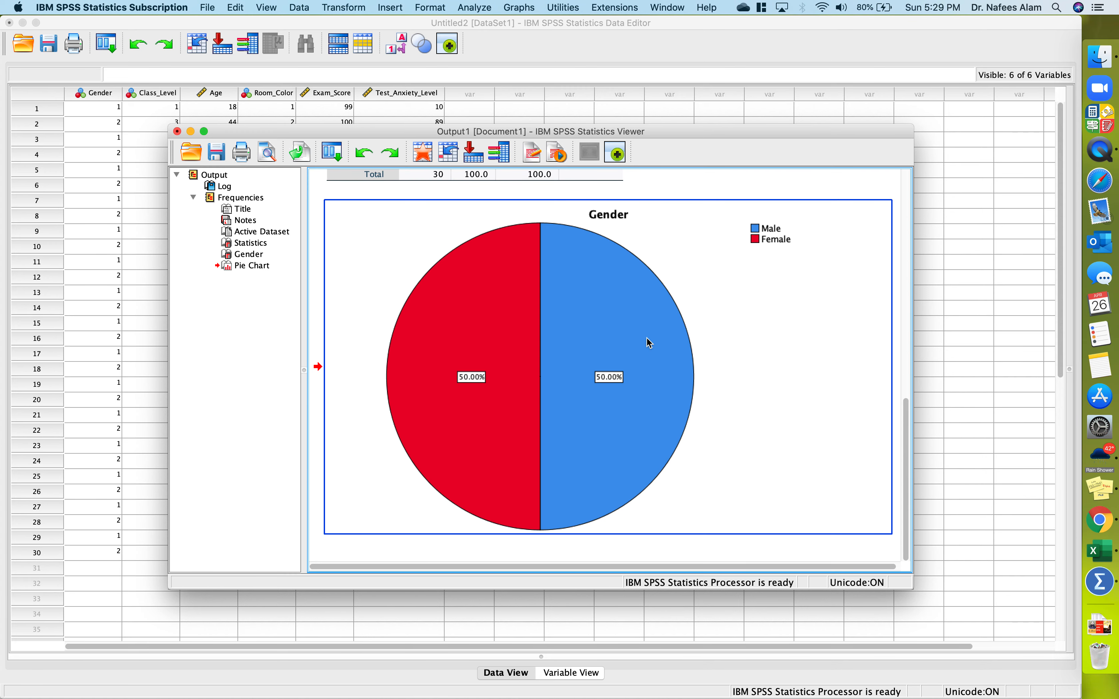
left_click(404, 553)
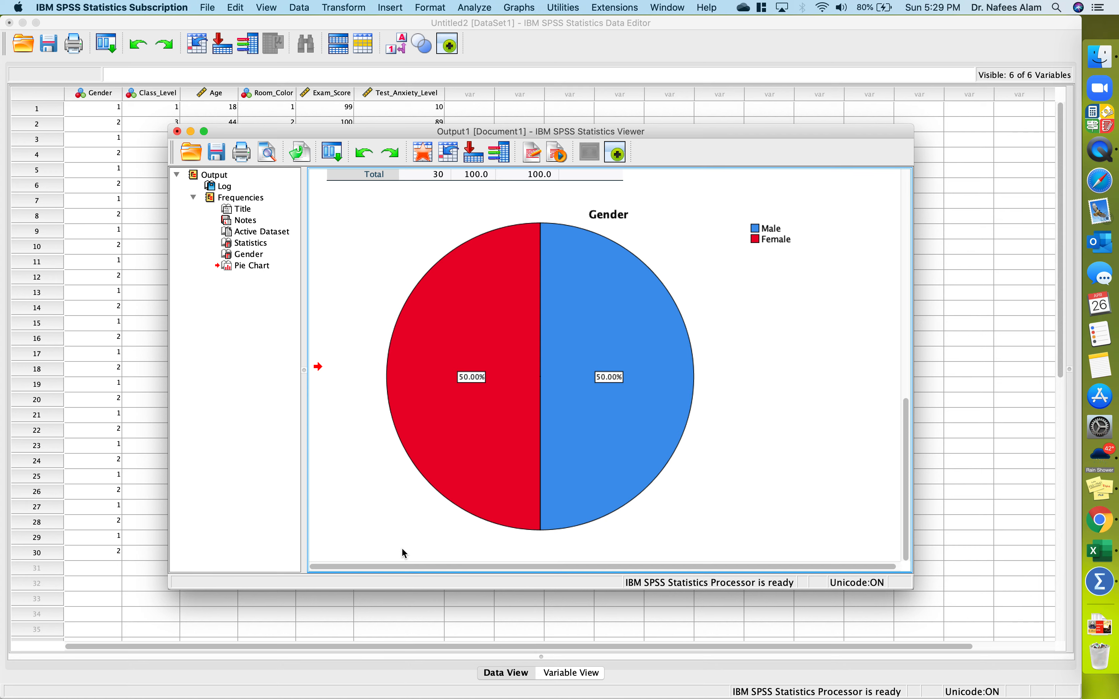
left_click(504, 227)
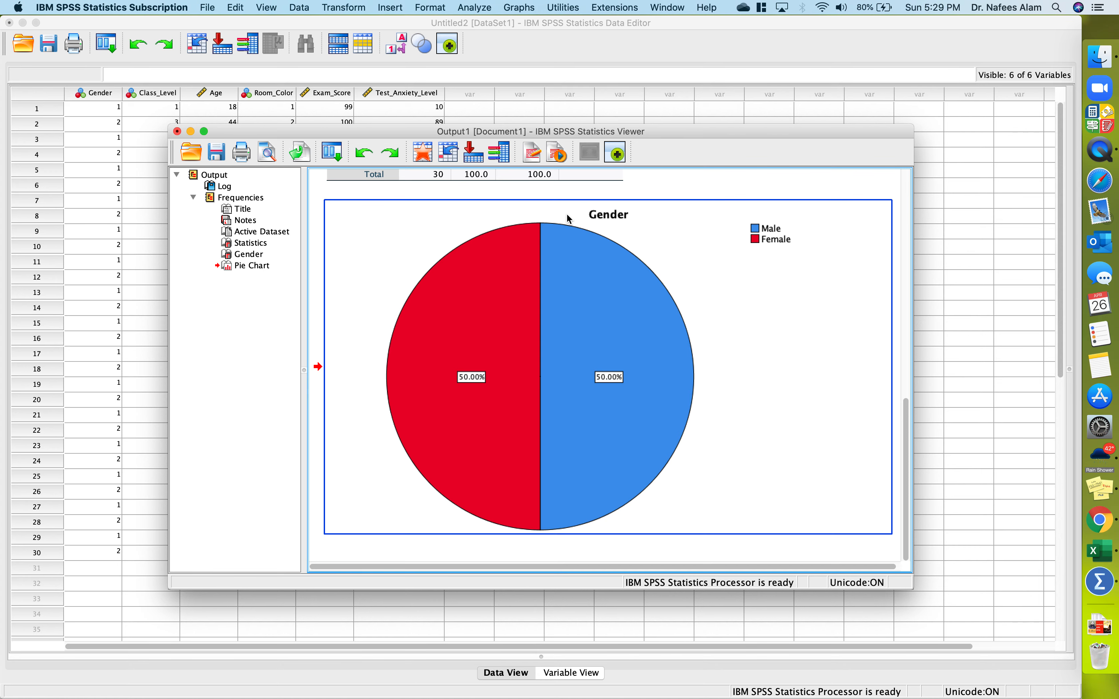
left_click(312, 275)
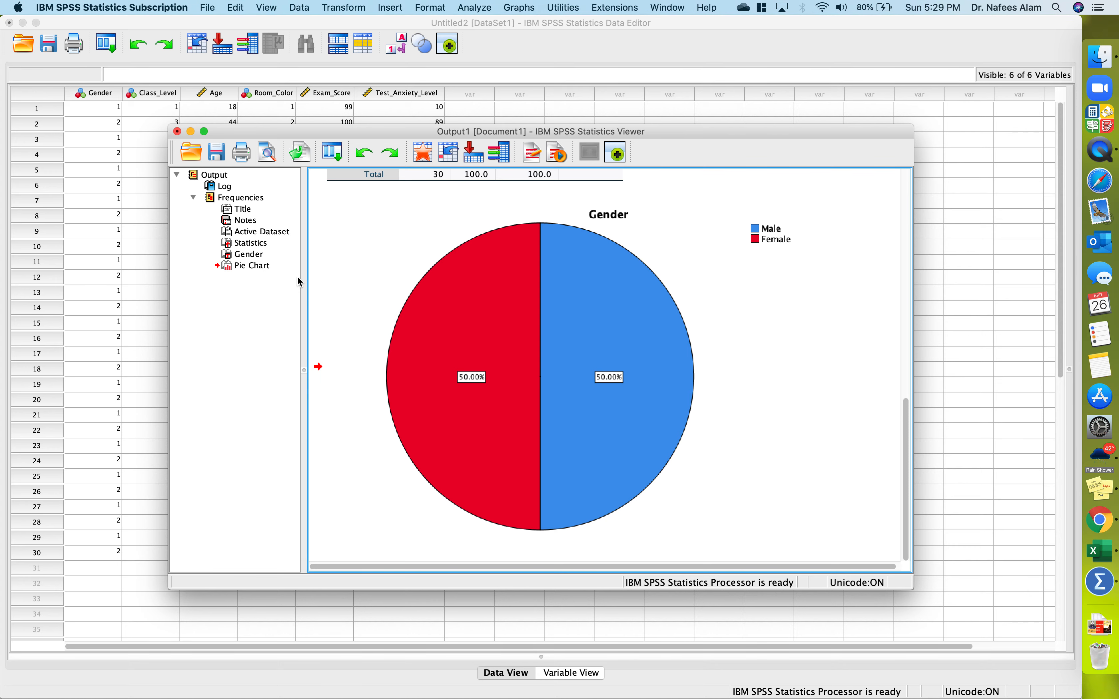
Step: Return to the data editor, start another Frequencies analysis and remove Gender from its variables
left_click(564, 42)
left_click(395, 7)
mouse_move(462, 36)
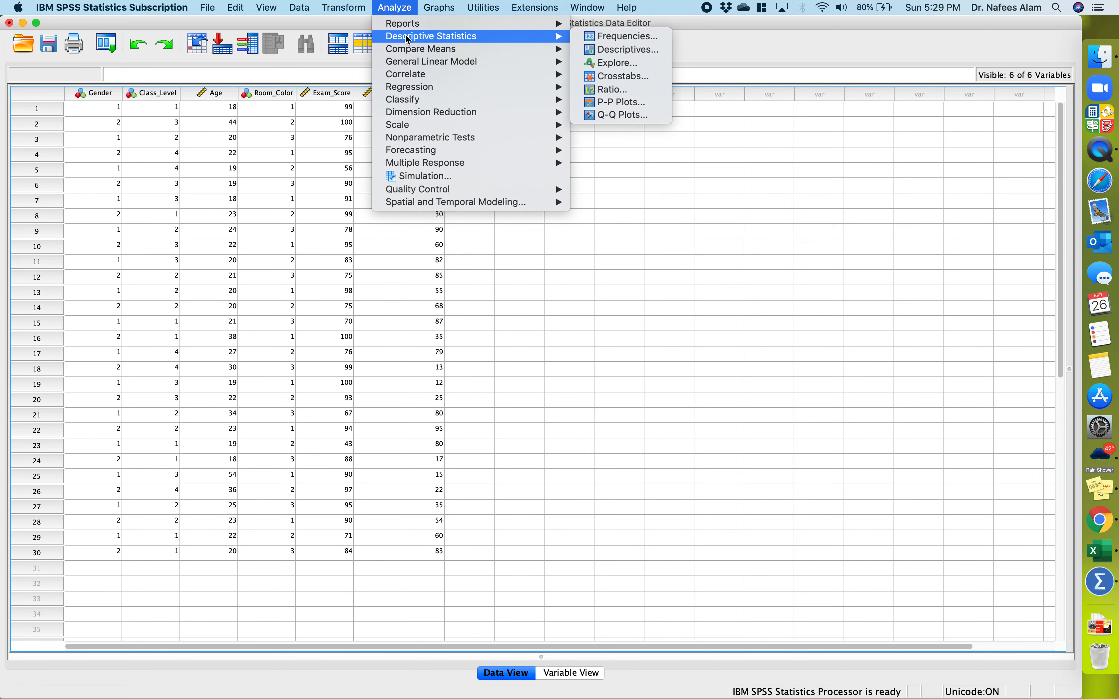
left_click(616, 39)
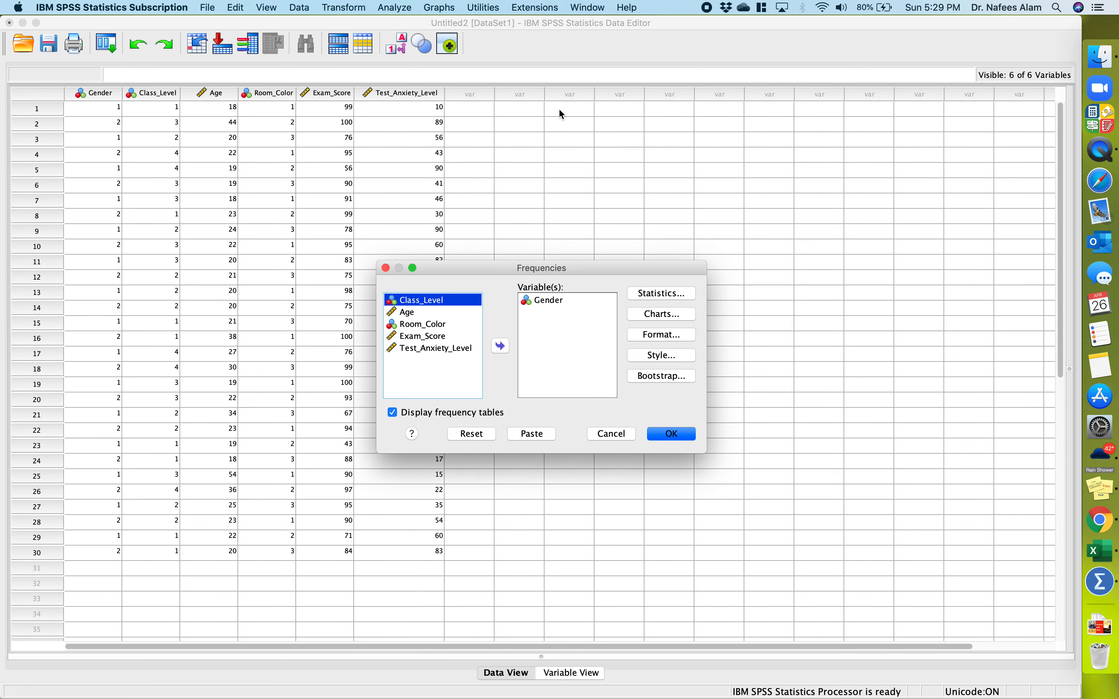
left_click(541, 301)
left_click(505, 346)
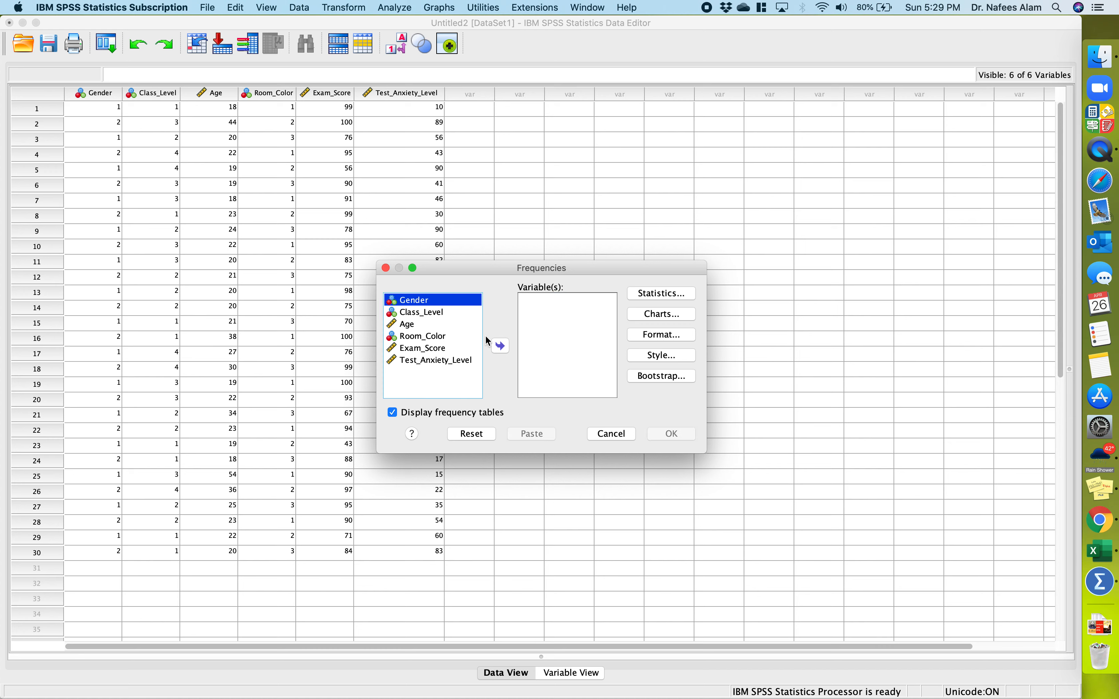
Step: Add all six variables to the Frequencies analysis and accept mean, median, mode, standard deviation, variance, range, minimum and maximum as statistics
left_click(435, 312)
key("super+a")
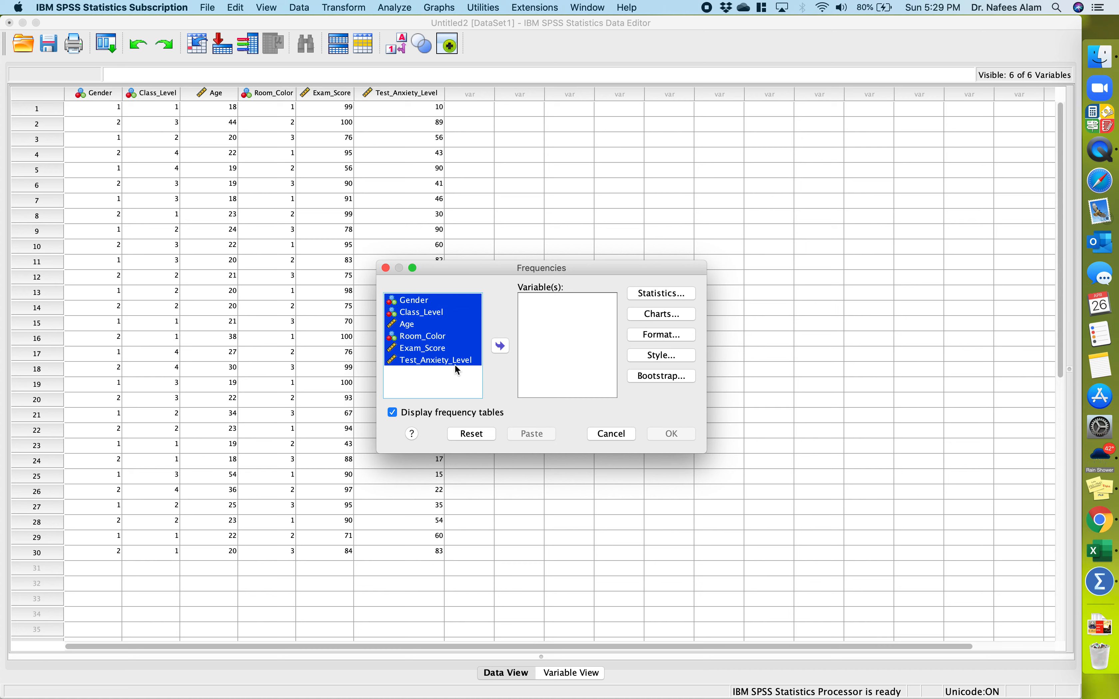
left_click(501, 348)
left_click(662, 294)
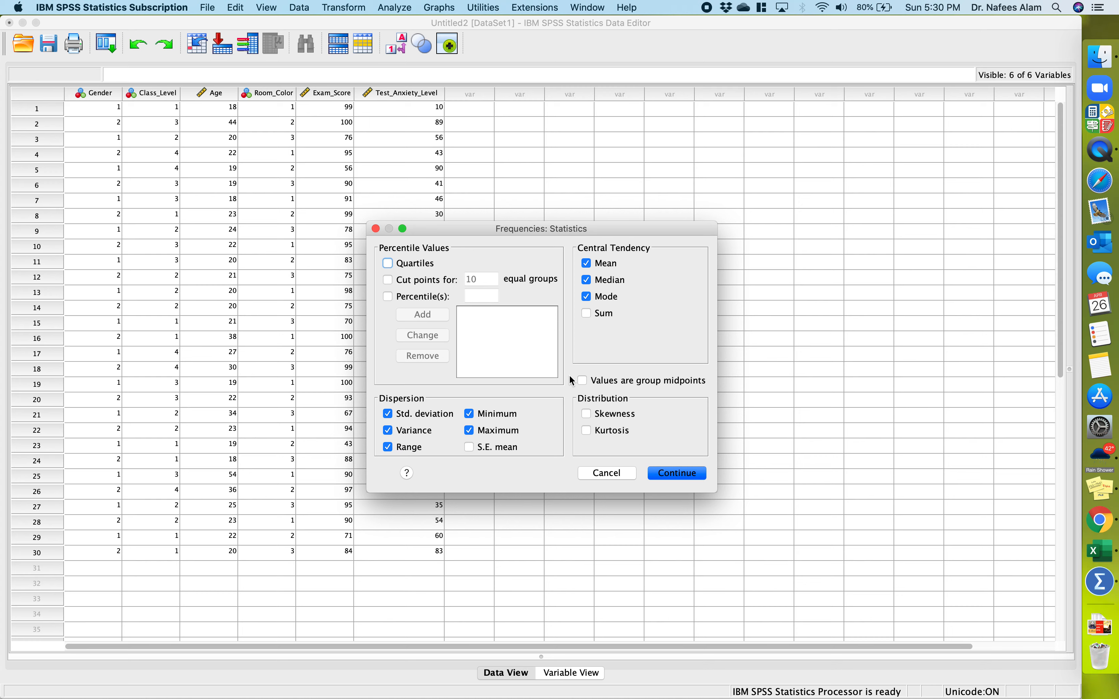
left_click(677, 473)
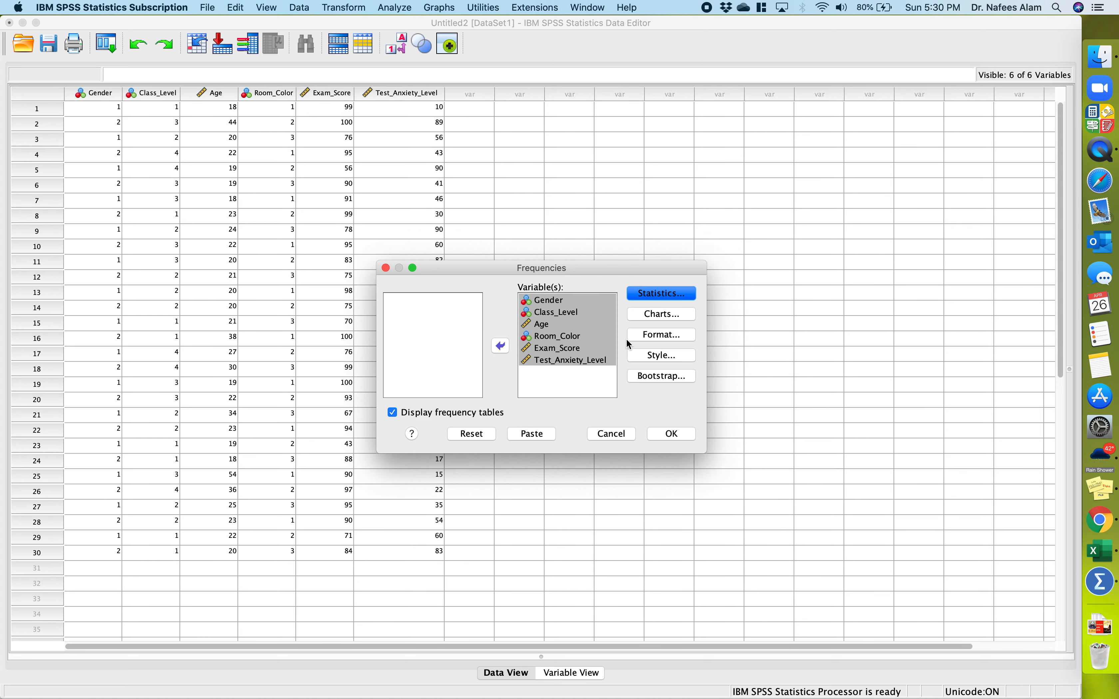
Step: Keep pie charts with percentages and the ascending-values, compare-variables format, and run the Frequencies analysis
left_click(674, 319)
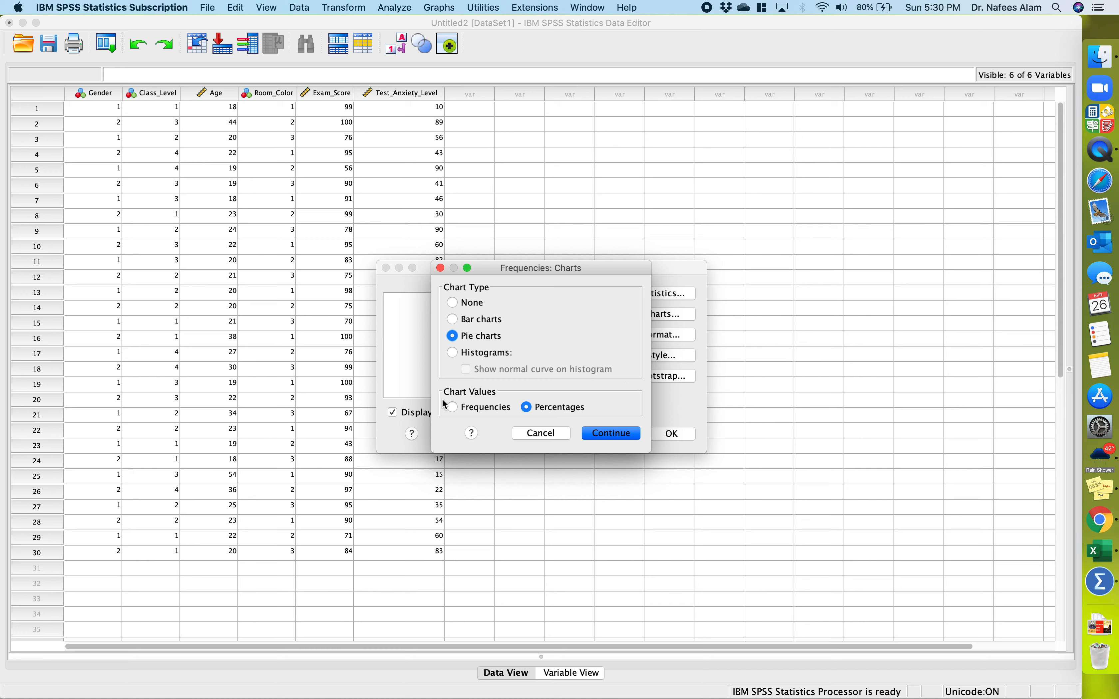
left_click(608, 433)
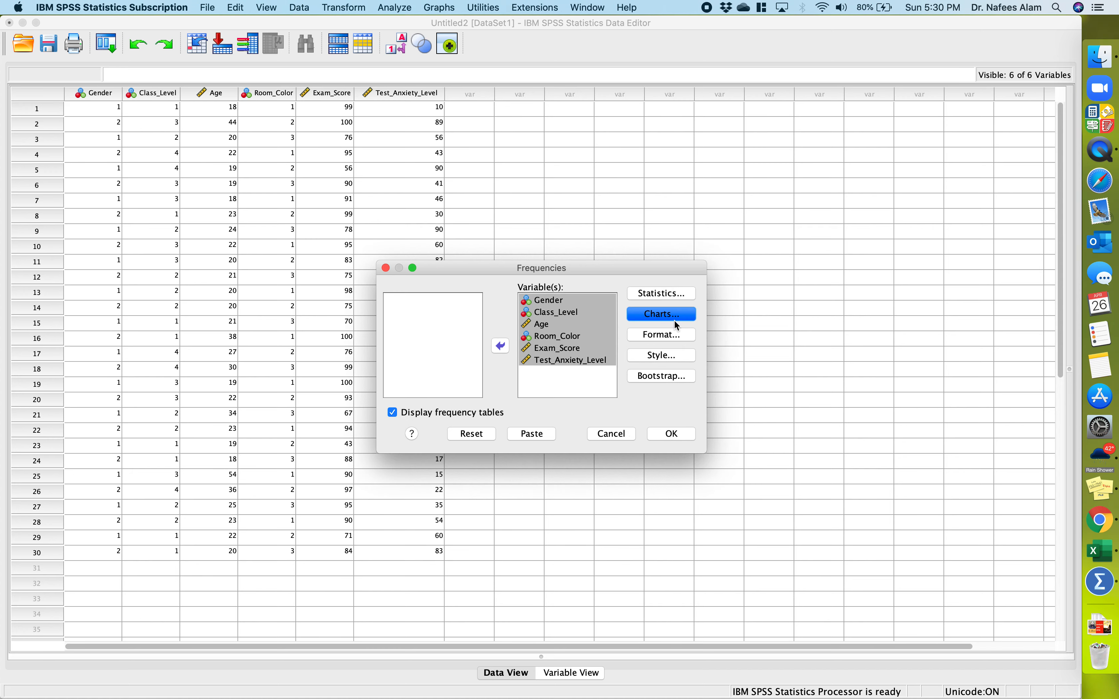
left_click(657, 335)
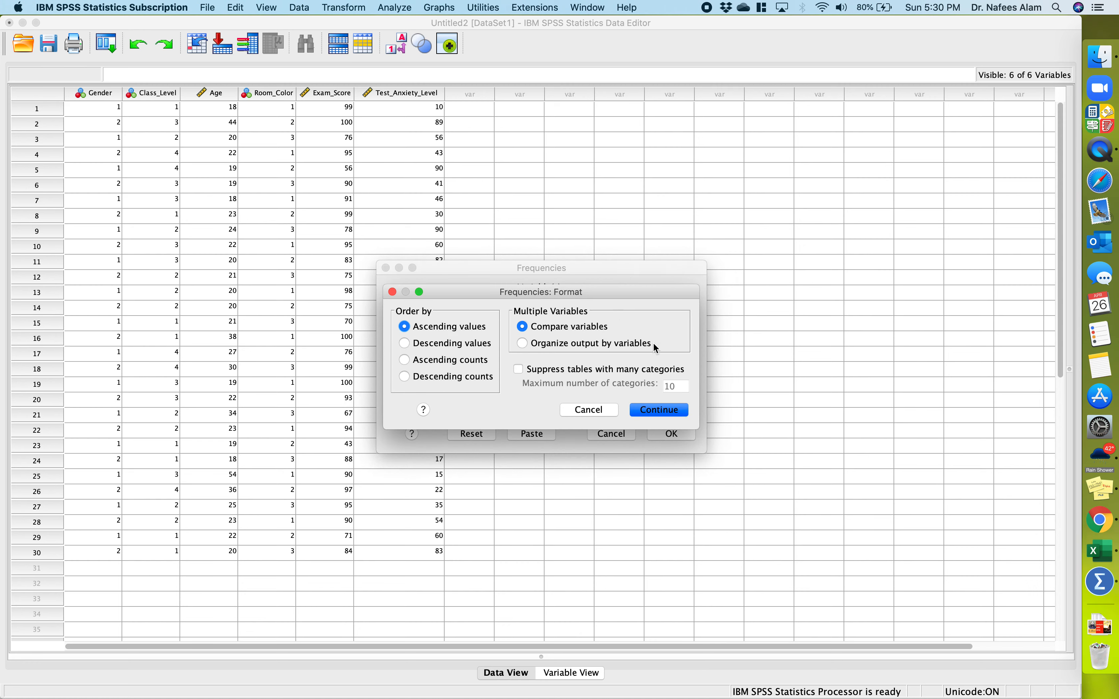
left_click(678, 412)
left_click(676, 433)
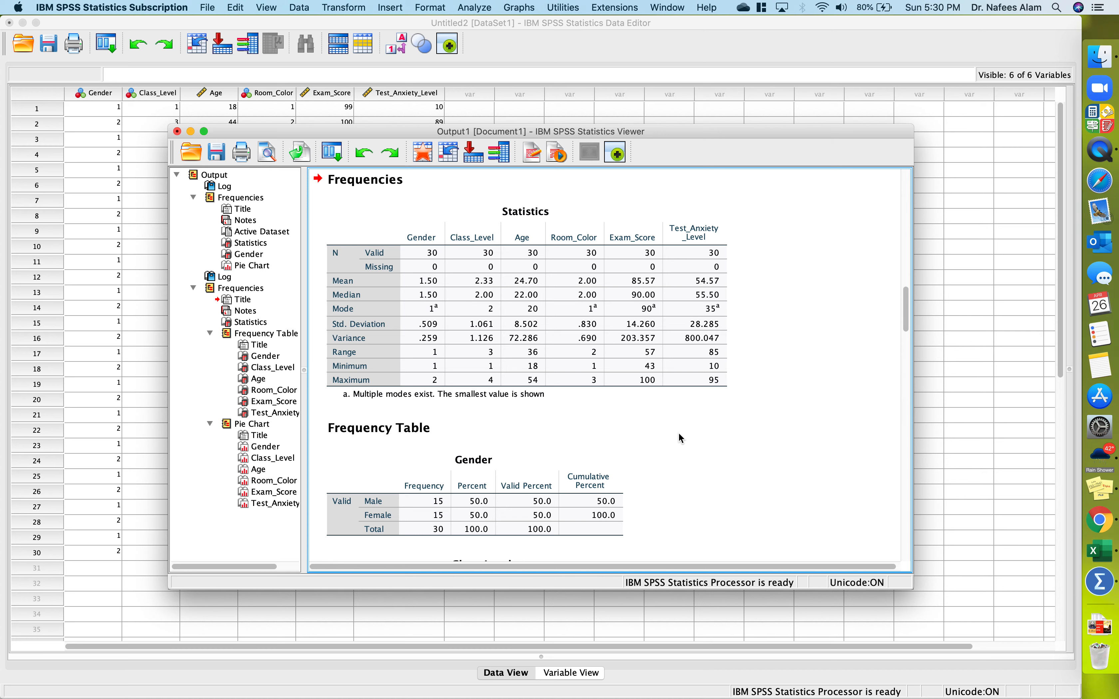
Step: Examine the combined Statistics table for all six variables, glancing through the frequency tables below it
left_click(579, 341)
left_click(690, 415)
left_click(861, 425)
left_click(808, 220)
left_click(674, 238)
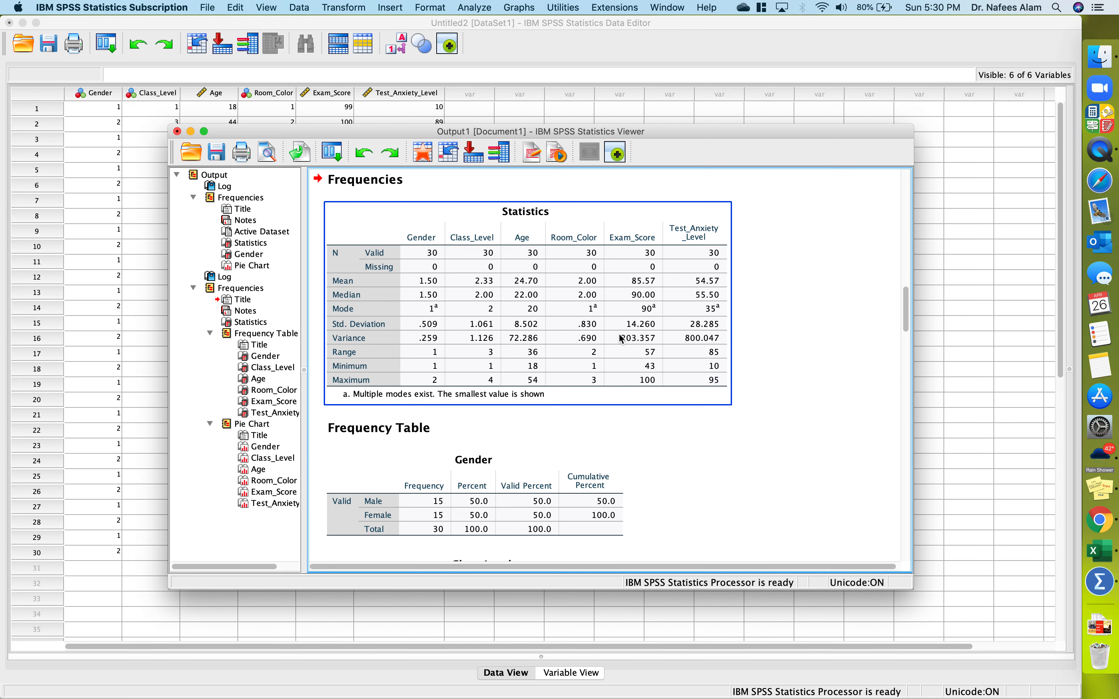
left_click(440, 416)
left_click(451, 501)
left_click(629, 326)
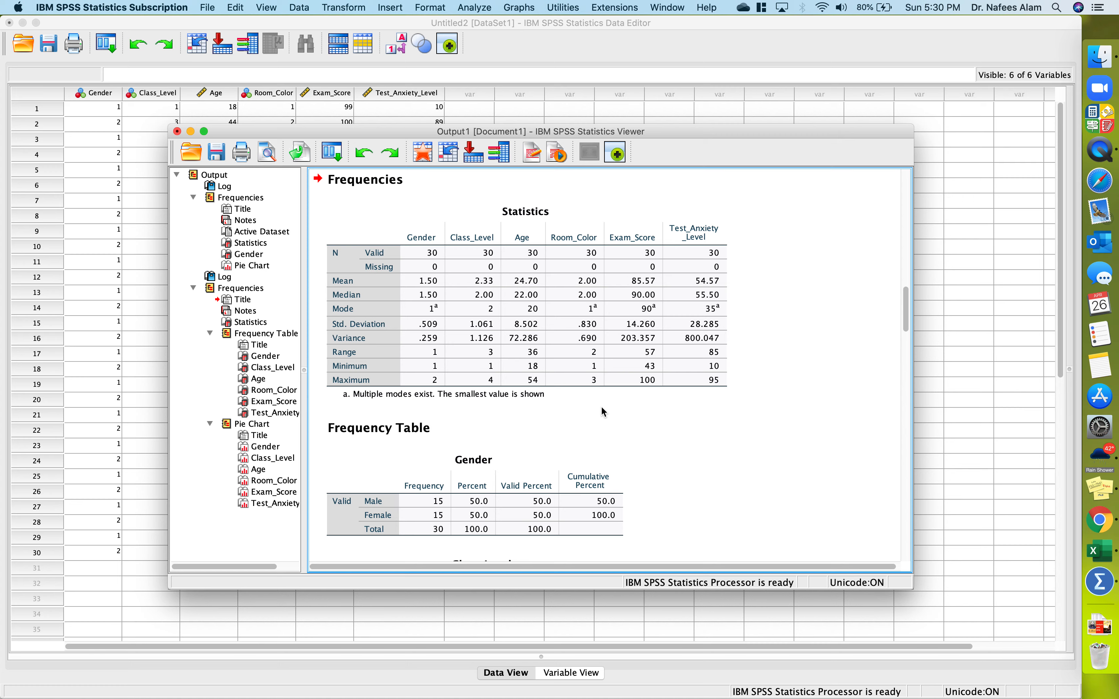
scroll(602, 408, "down", 5)
scroll(500, 370, "down", 8)
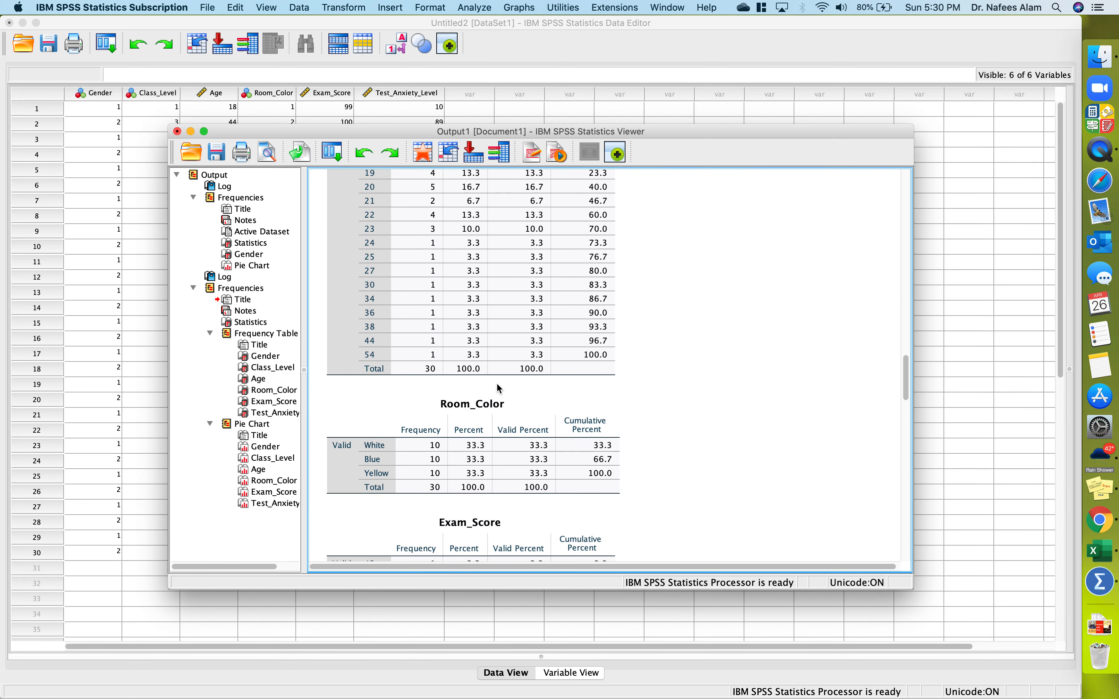
scroll(471, 456, "up", 4)
scroll(470, 453, "up", 5)
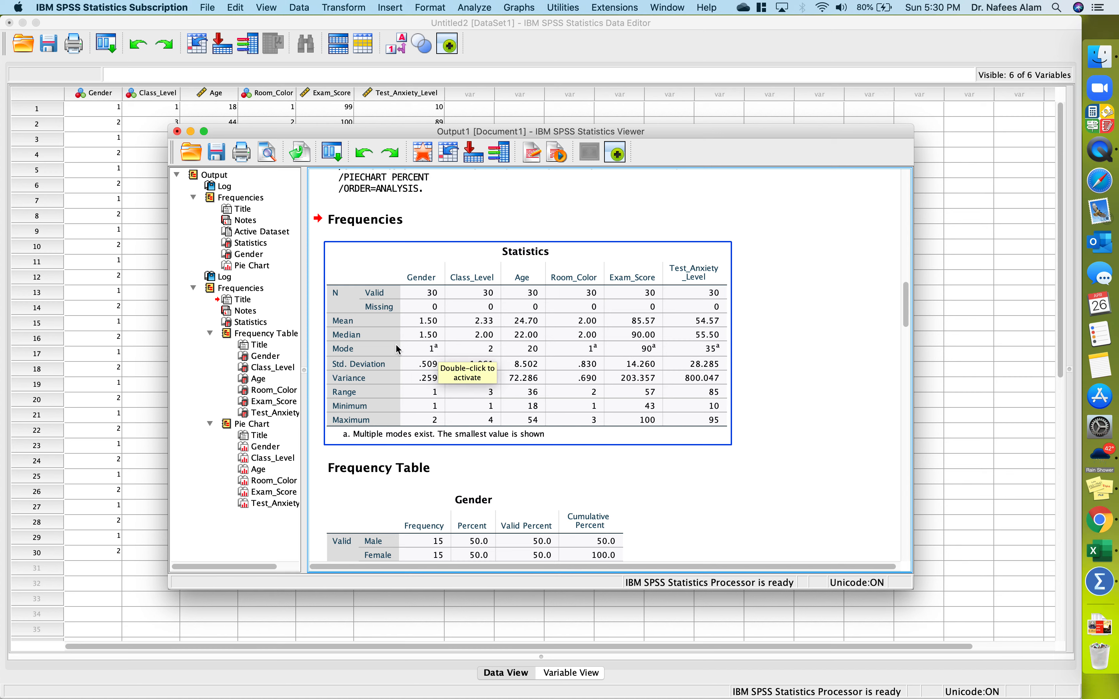
left_click(855, 363)
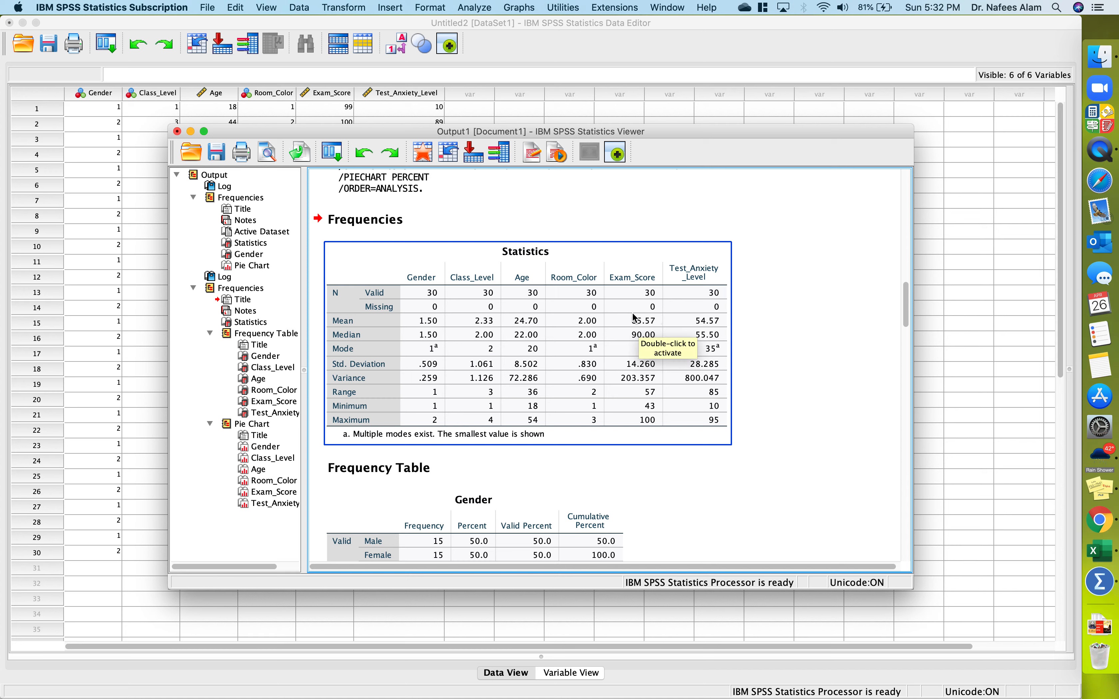
left_click(676, 456)
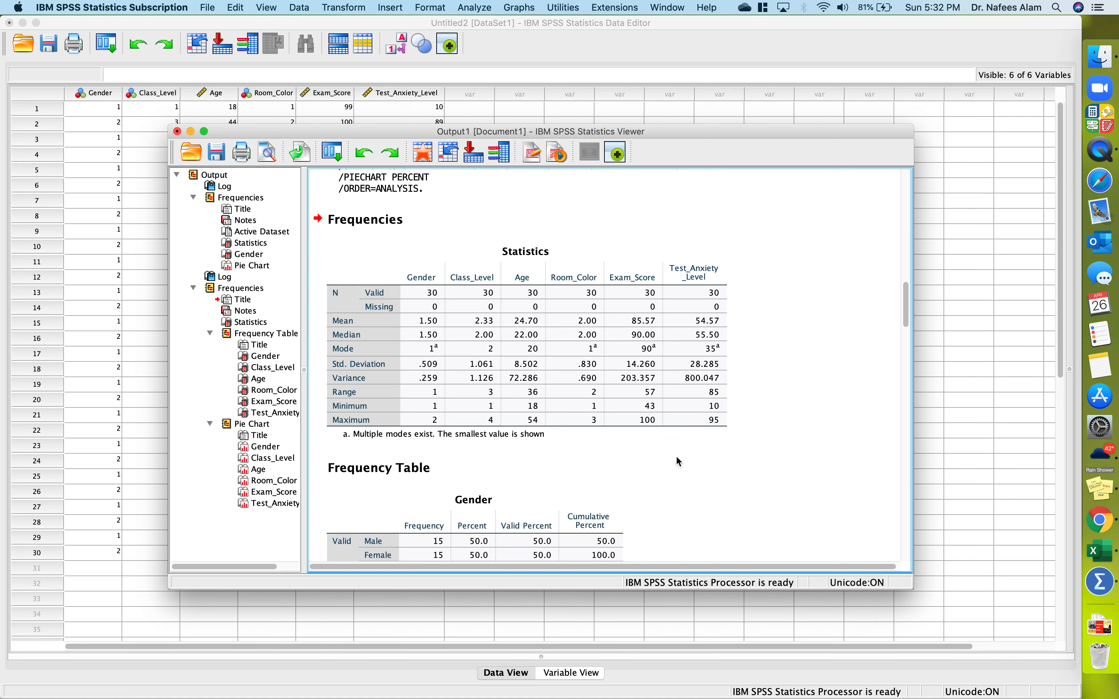
left_click(684, 421)
Step: Examine the frequencies, percentages and cumulative percentages in the Gender and Class_Level frequency tables
scroll(798, 431, "down", 3)
scroll(798, 431, "up", 3)
scroll(783, 419, "down", 6)
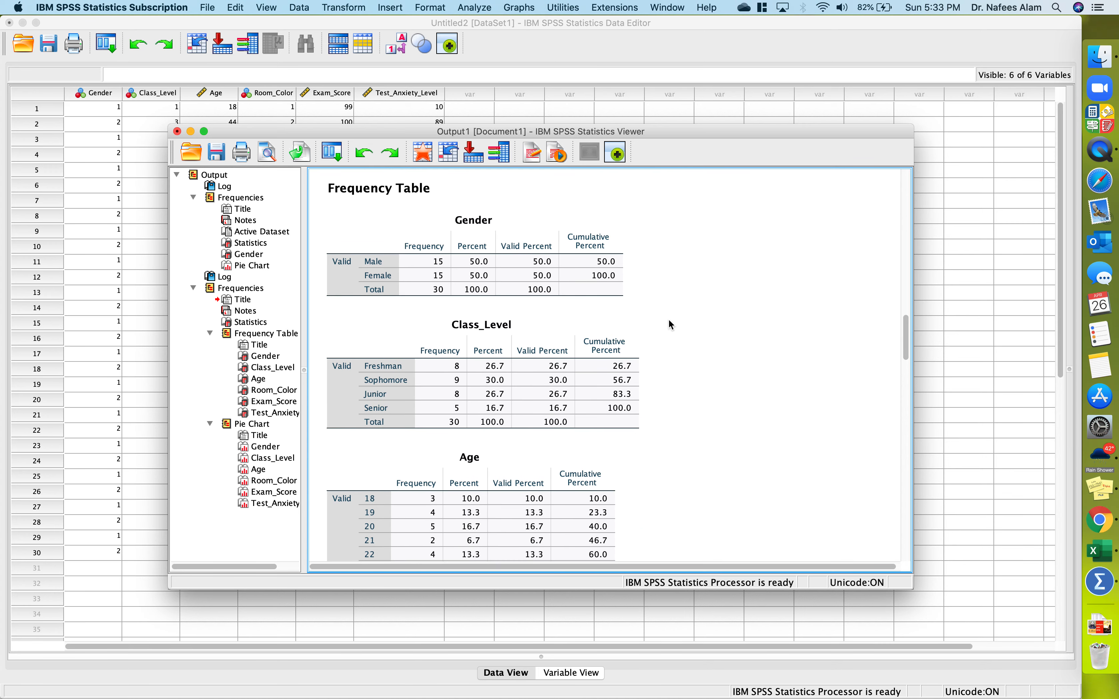
scroll(683, 348, "down", 3)
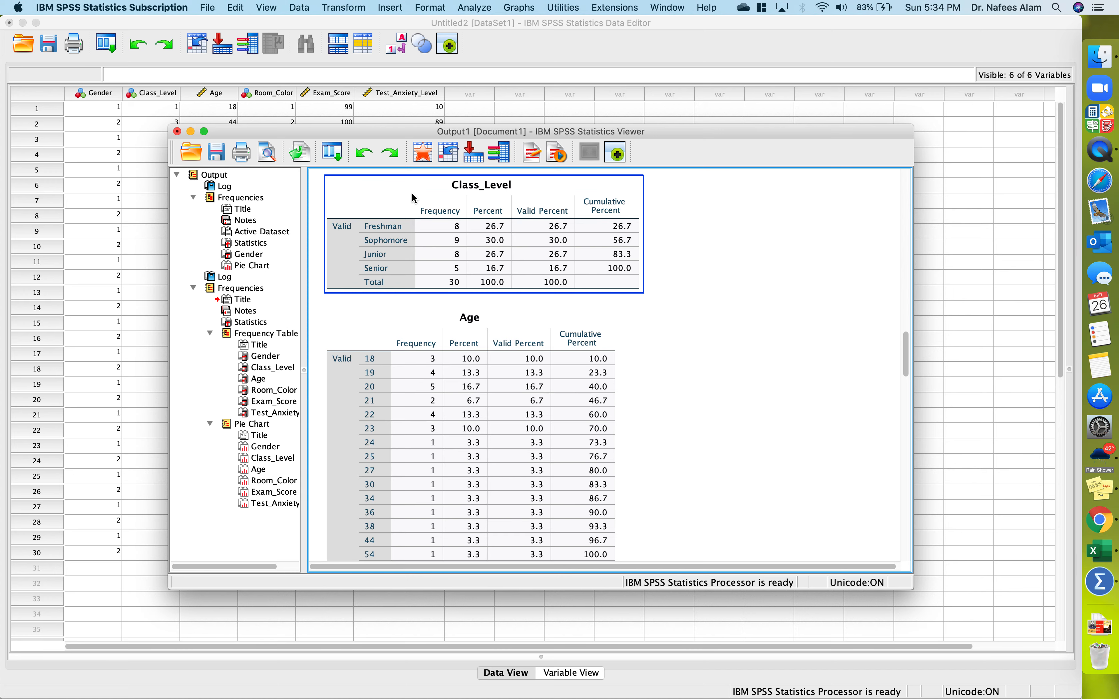
left_click(546, 315)
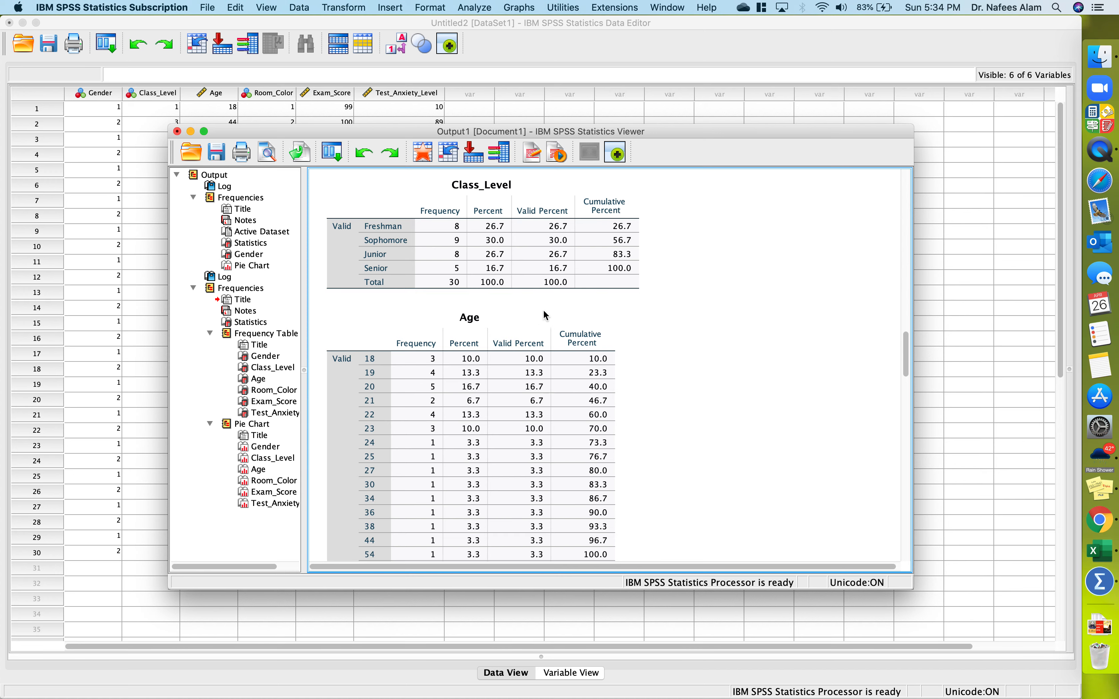
left_click(627, 262)
Step: Examine the Age frequency table, including its frequency, percent, valid percent and cumulative percent columns
scroll(680, 400, "down", 5)
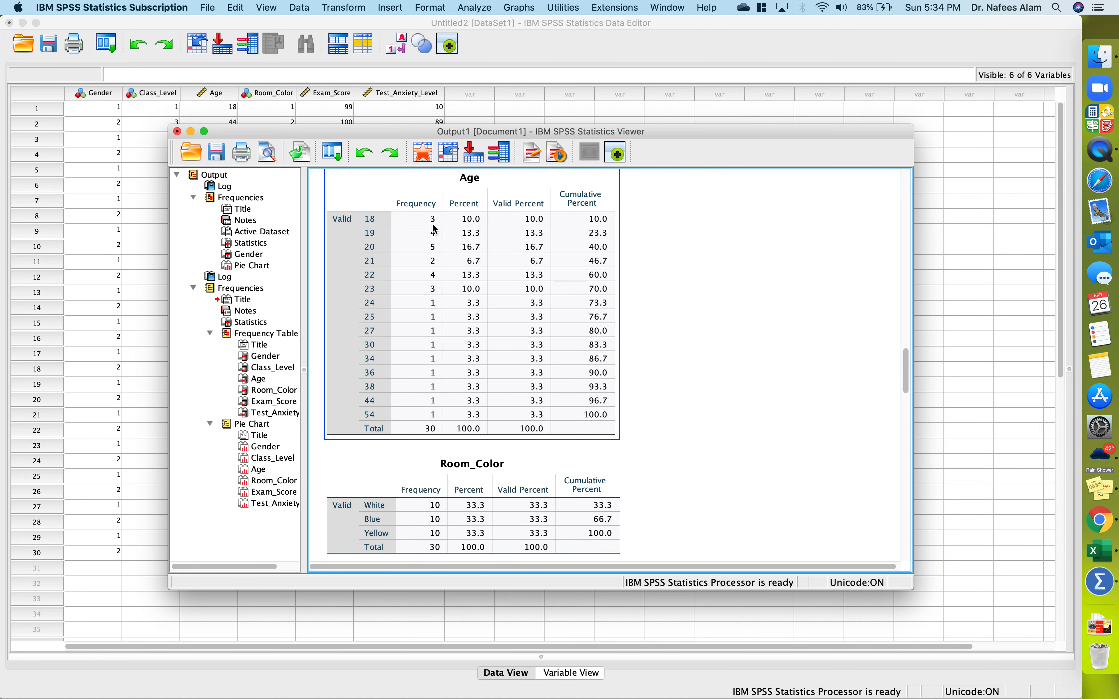
scroll(467, 289, "up", 2)
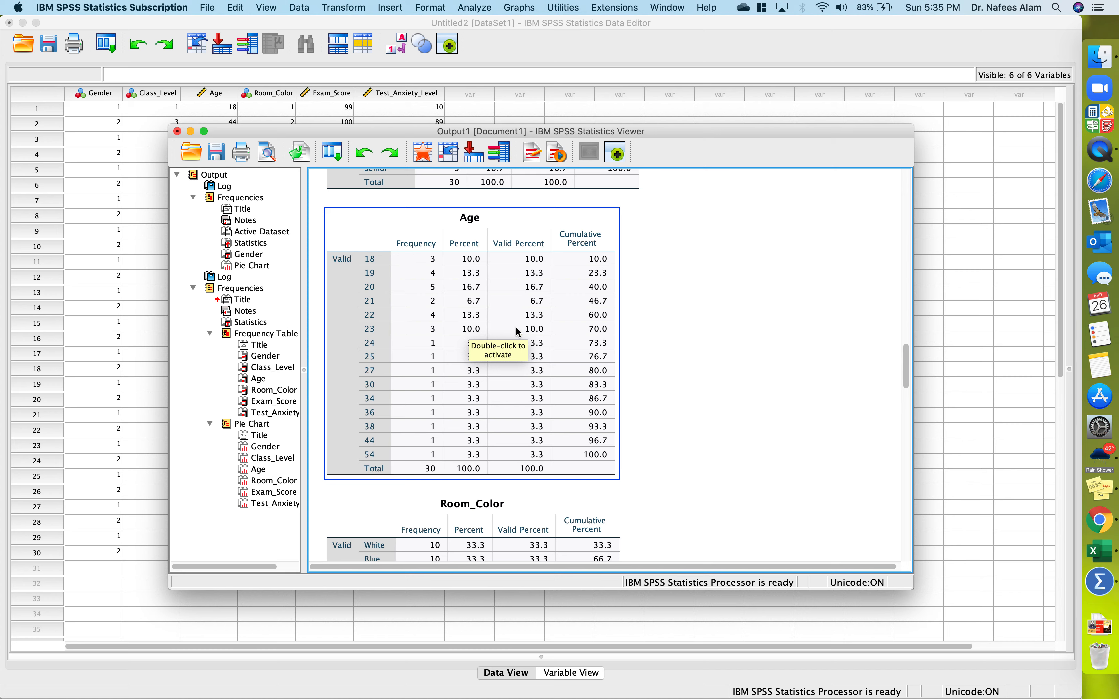
left_click(725, 350)
left_click(611, 224)
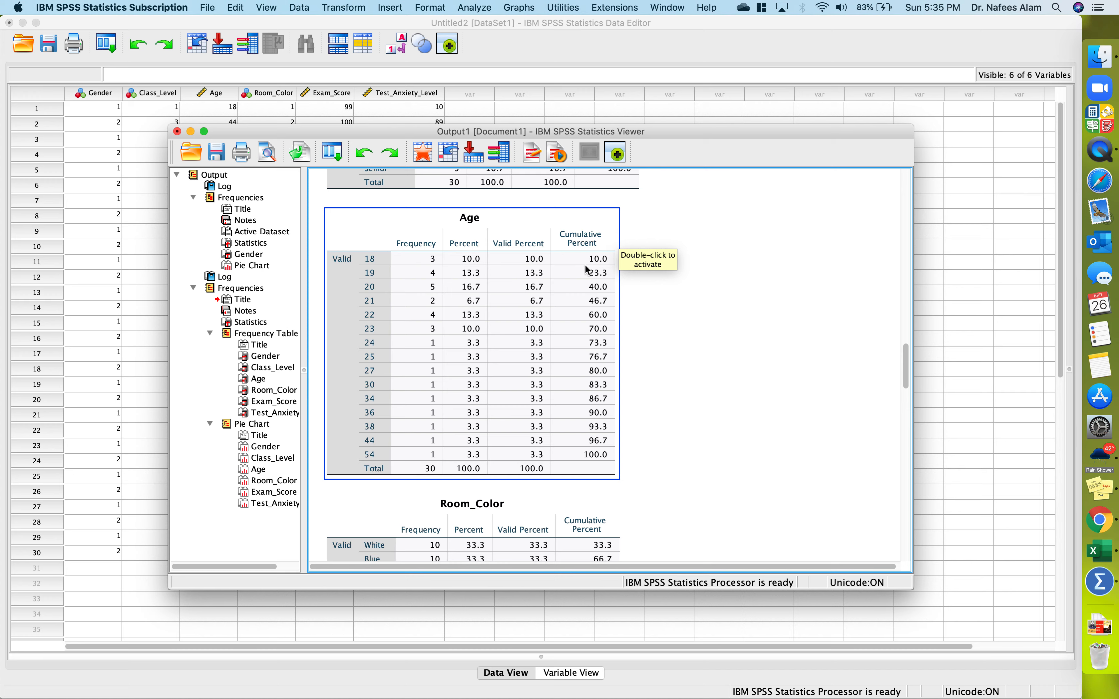
left_click(623, 270)
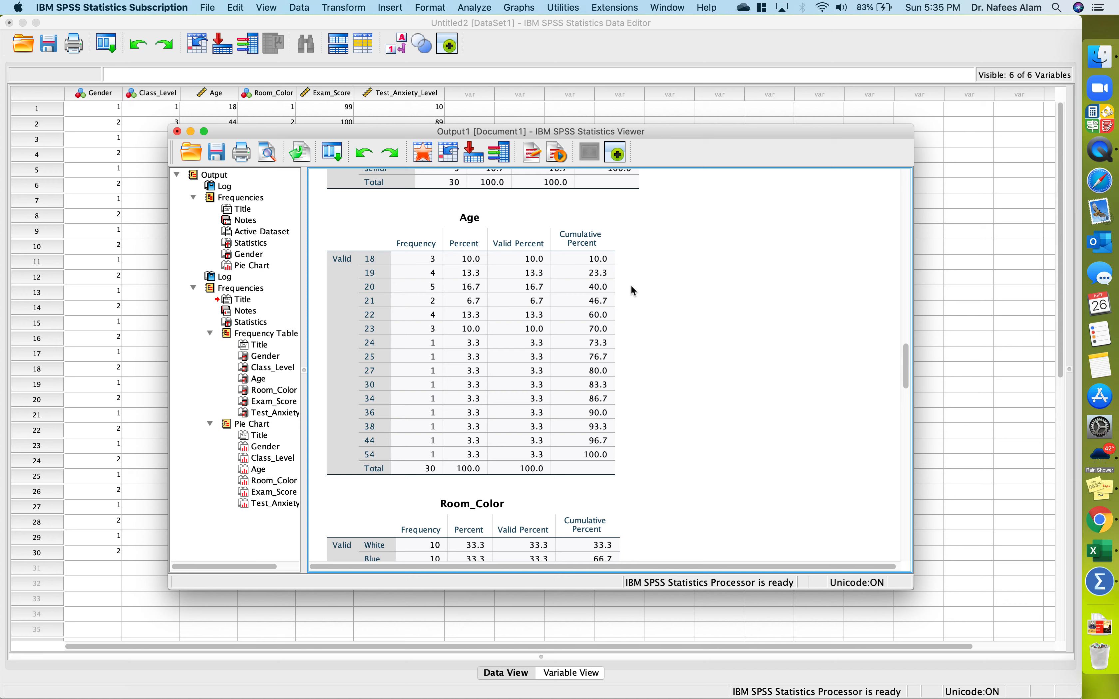
left_click(357, 450)
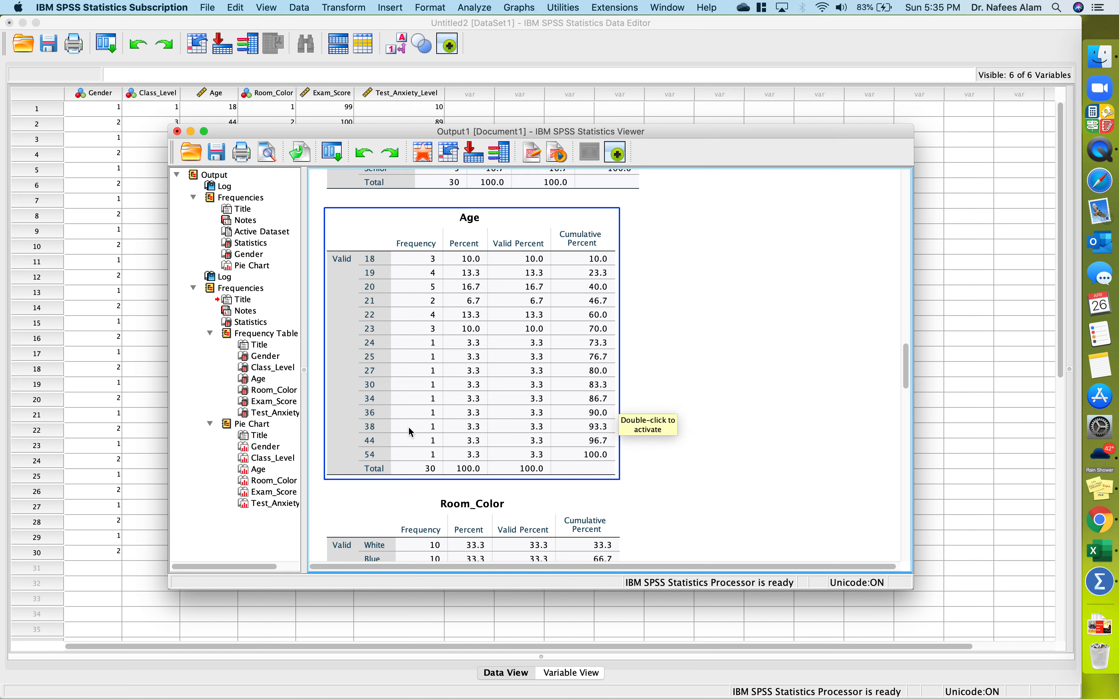
left_click(622, 353)
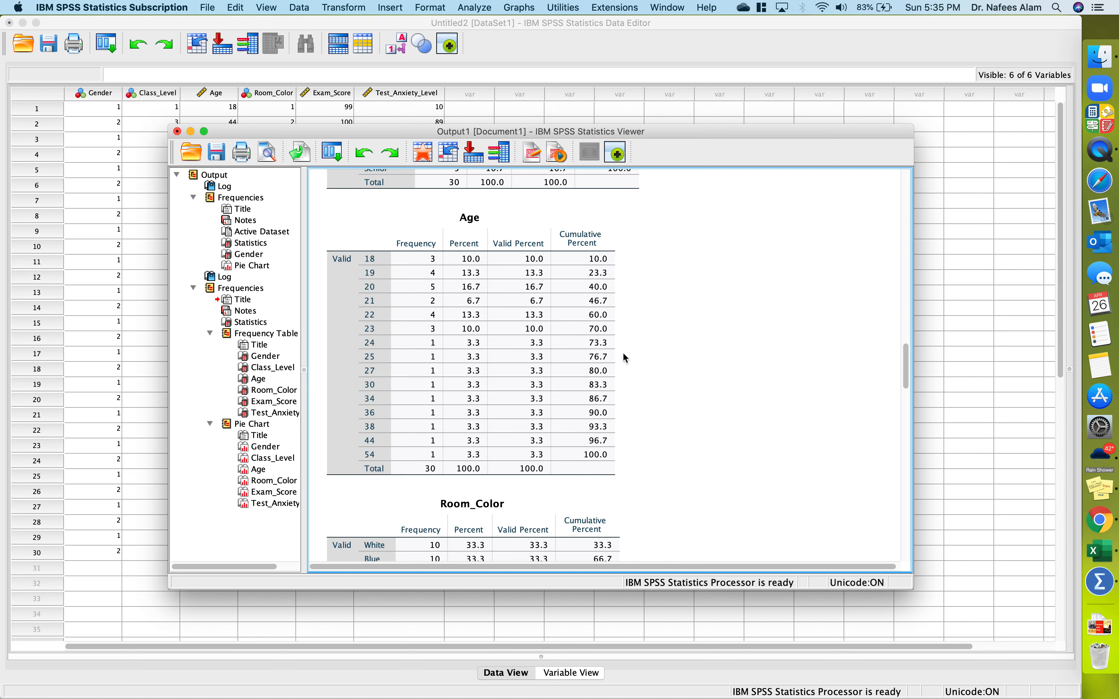
left_click(498, 454)
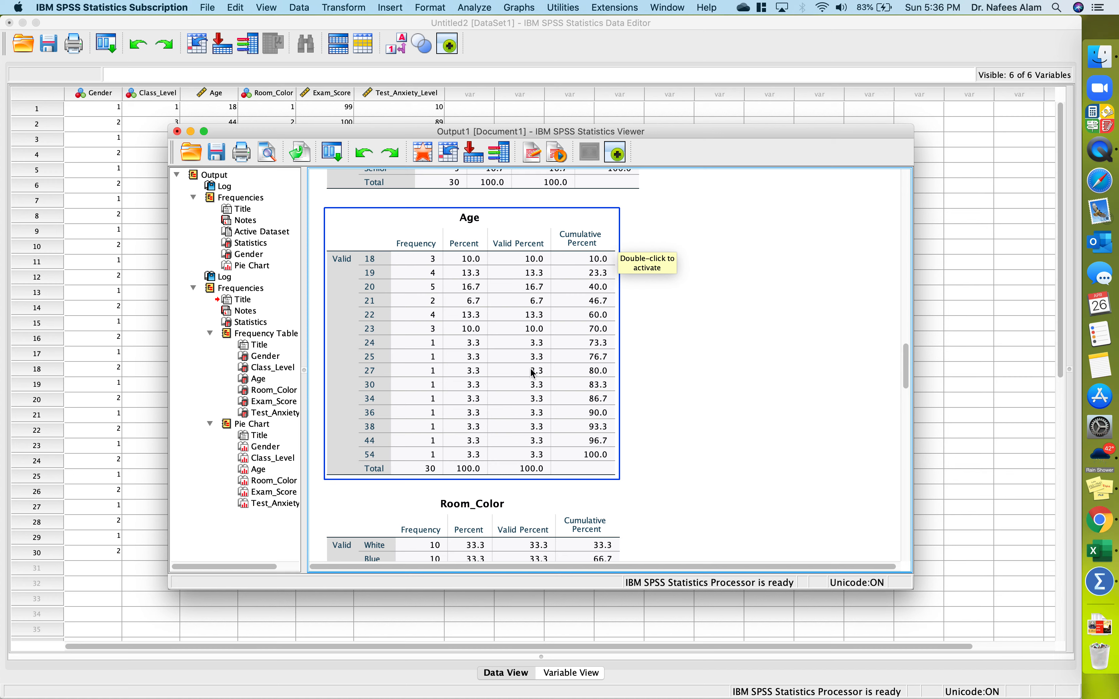
left_click(646, 442)
left_click(547, 318)
left_click(627, 412)
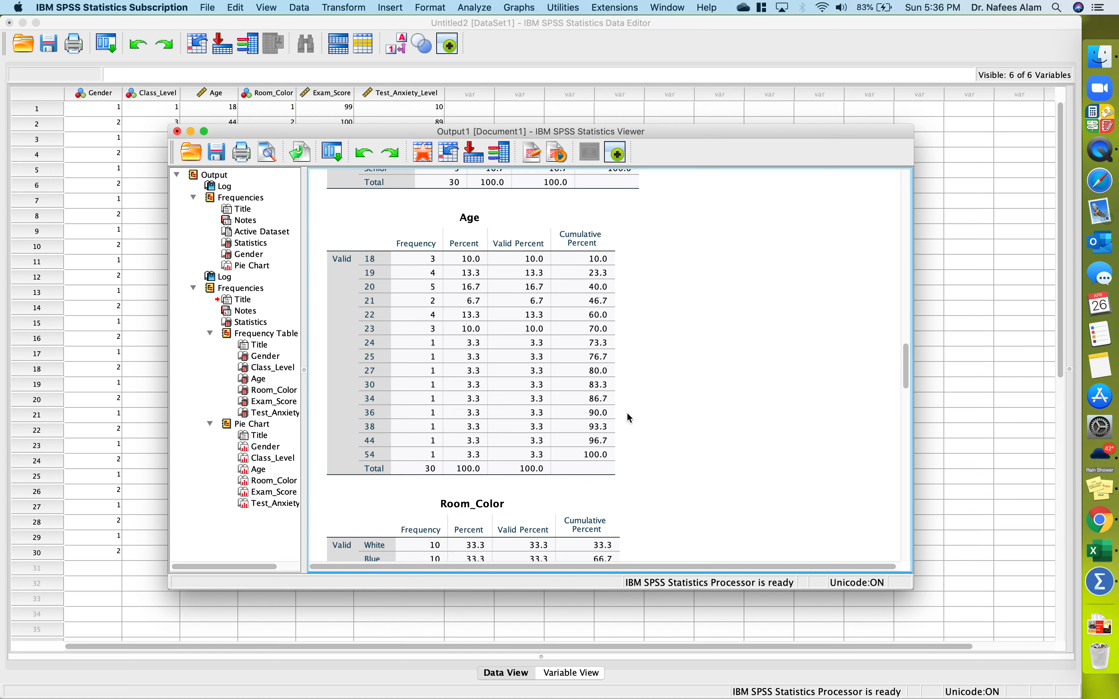
Step: Examine the Room_Color and Exam_Score frequency tables in the output
scroll(746, 385, "down", 6)
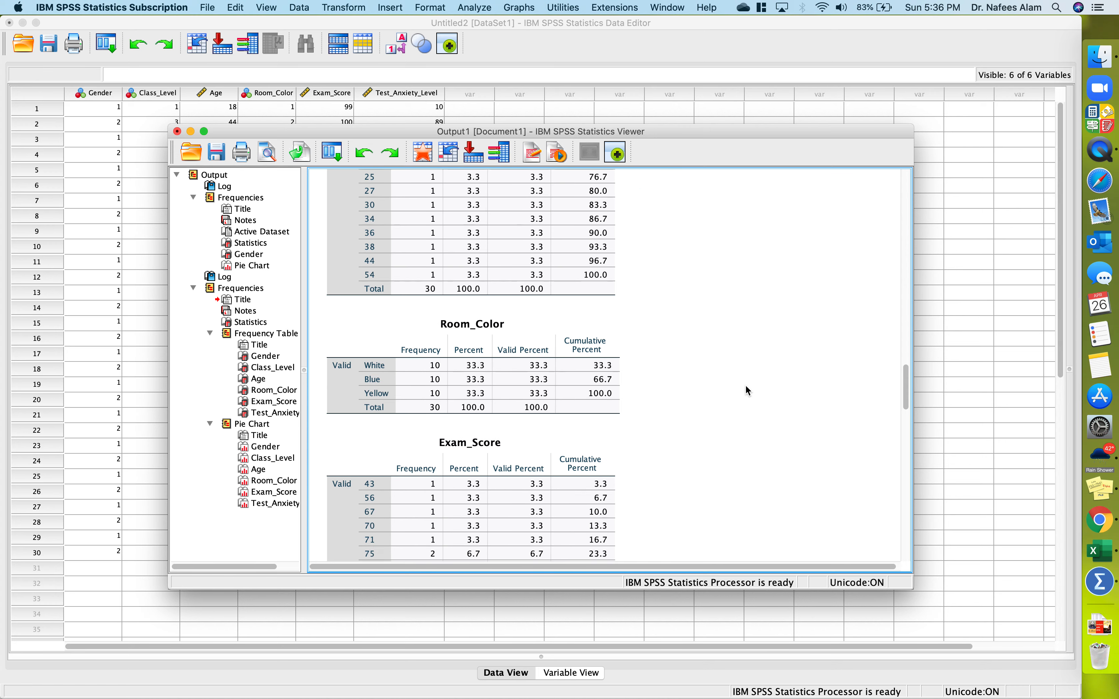
left_click(493, 265)
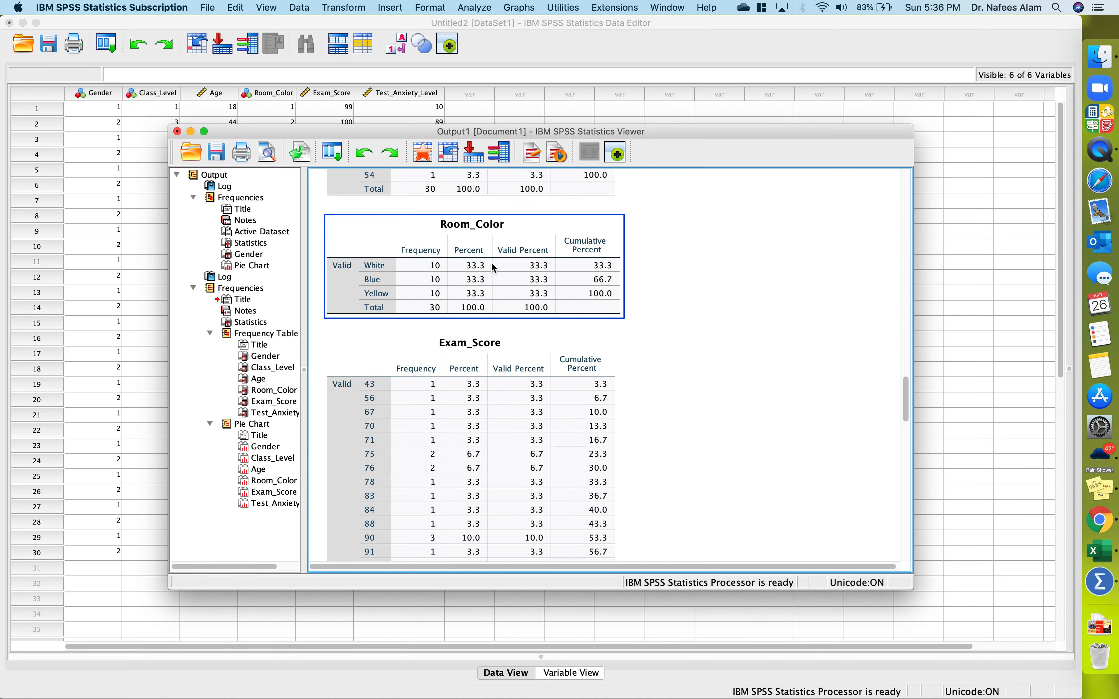
left_click(651, 281)
left_click(362, 284)
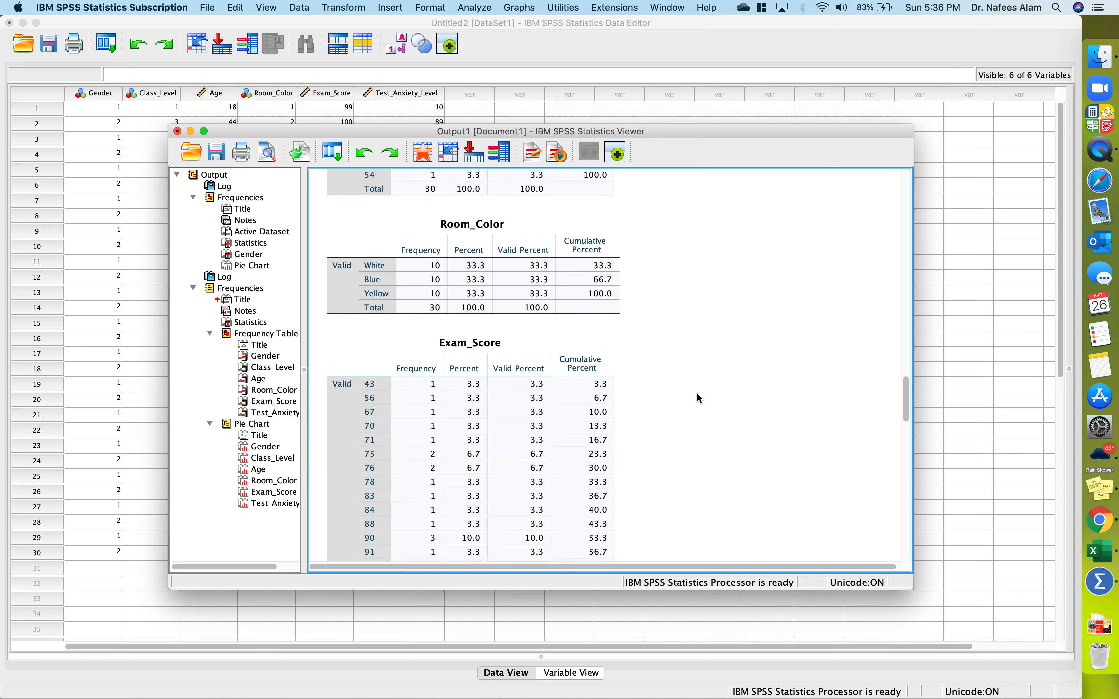
scroll(696, 394, "down", 5)
scroll(715, 400, "up", 1)
left_click(551, 259)
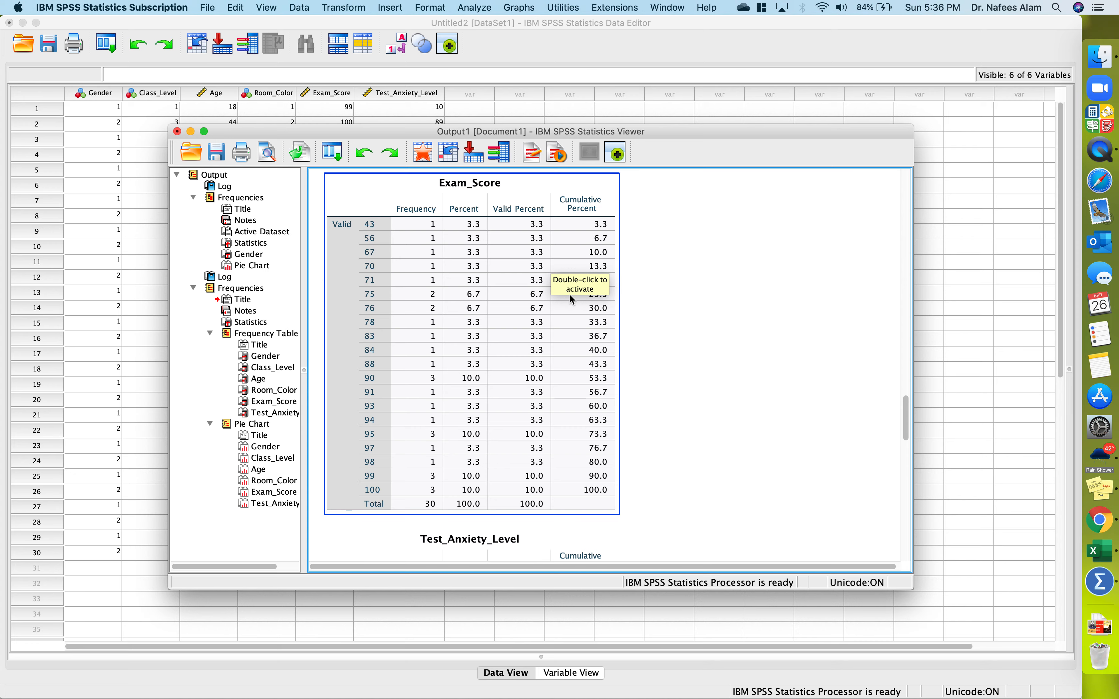
left_click(687, 364)
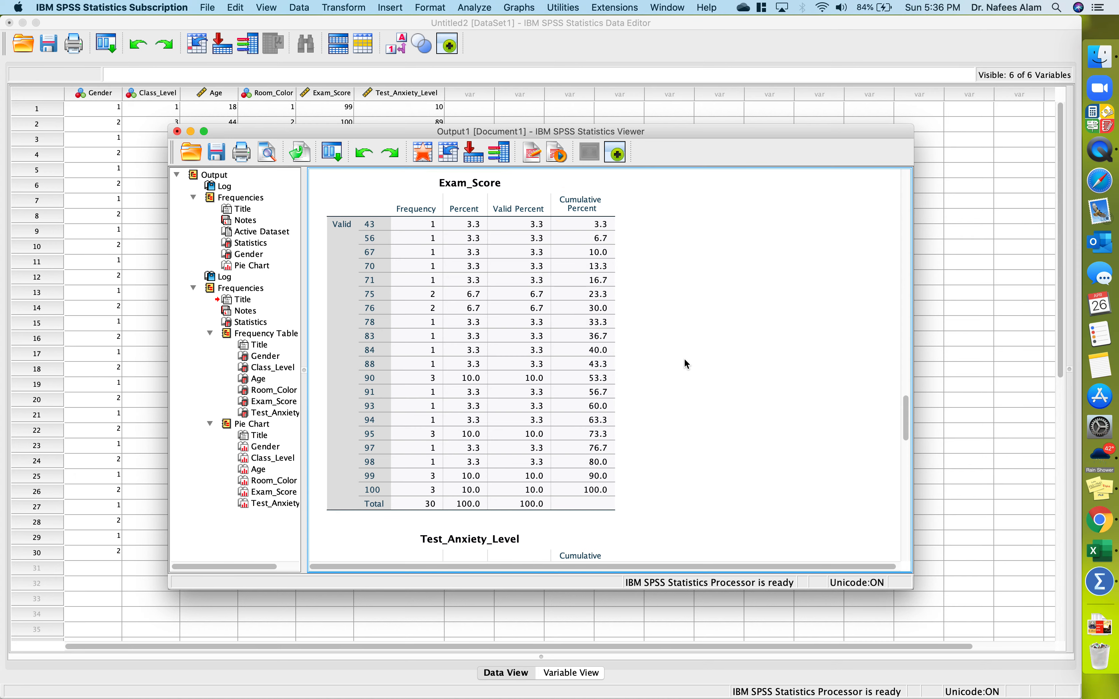
Step: Review the Test_Anxiety_Level frequency table and continue to the start of the pie charts
scroll(685, 402, "down", 6)
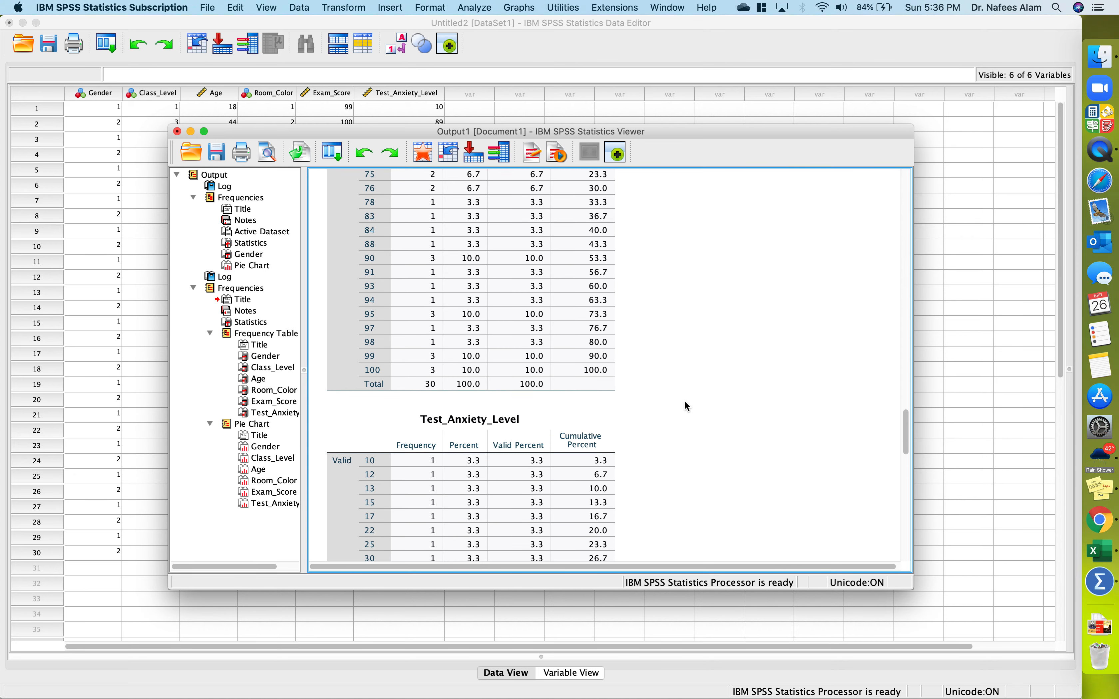
scroll(685, 401, "down", 4)
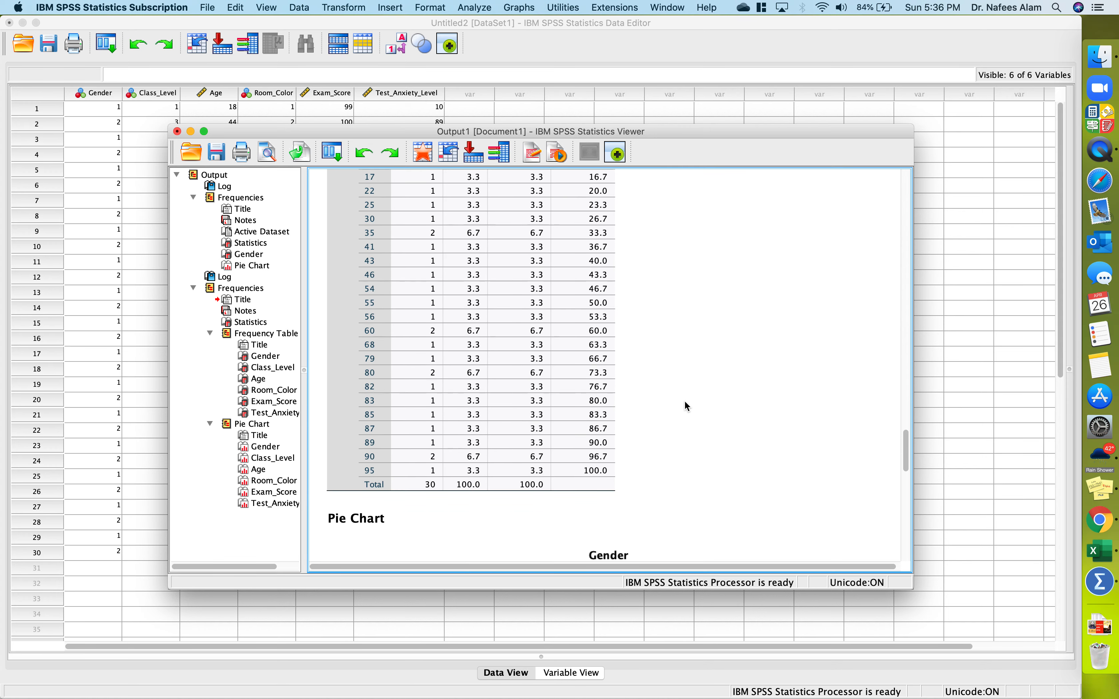
scroll(686, 406, "up", 5)
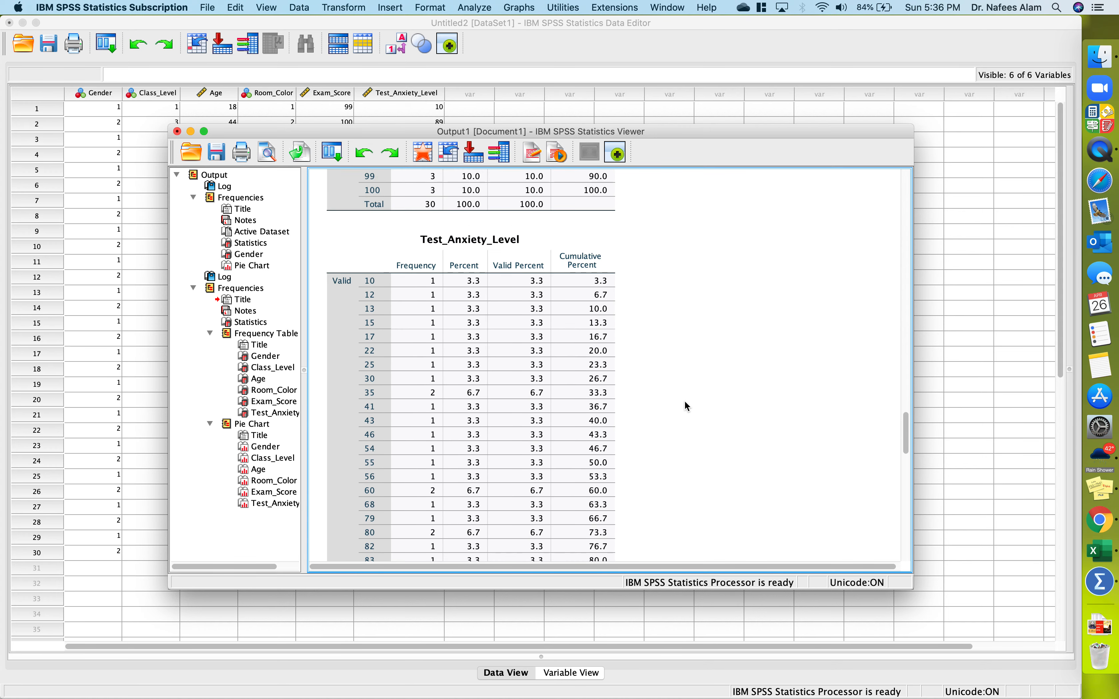
scroll(686, 405, "down", 2)
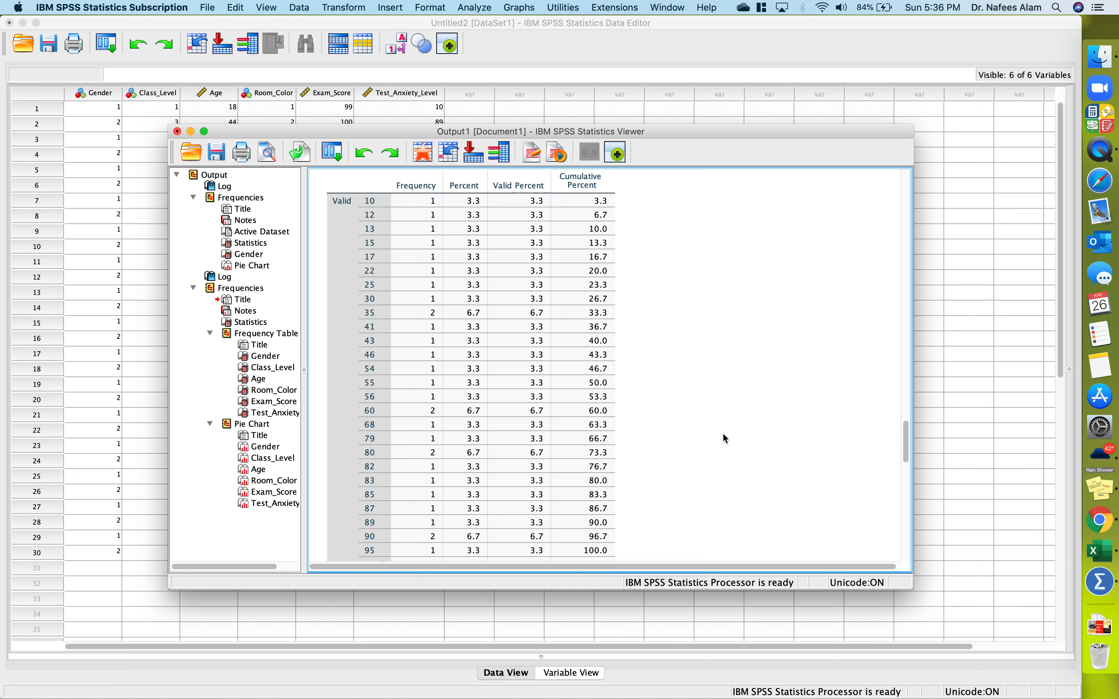
scroll(723, 434, "down", 2)
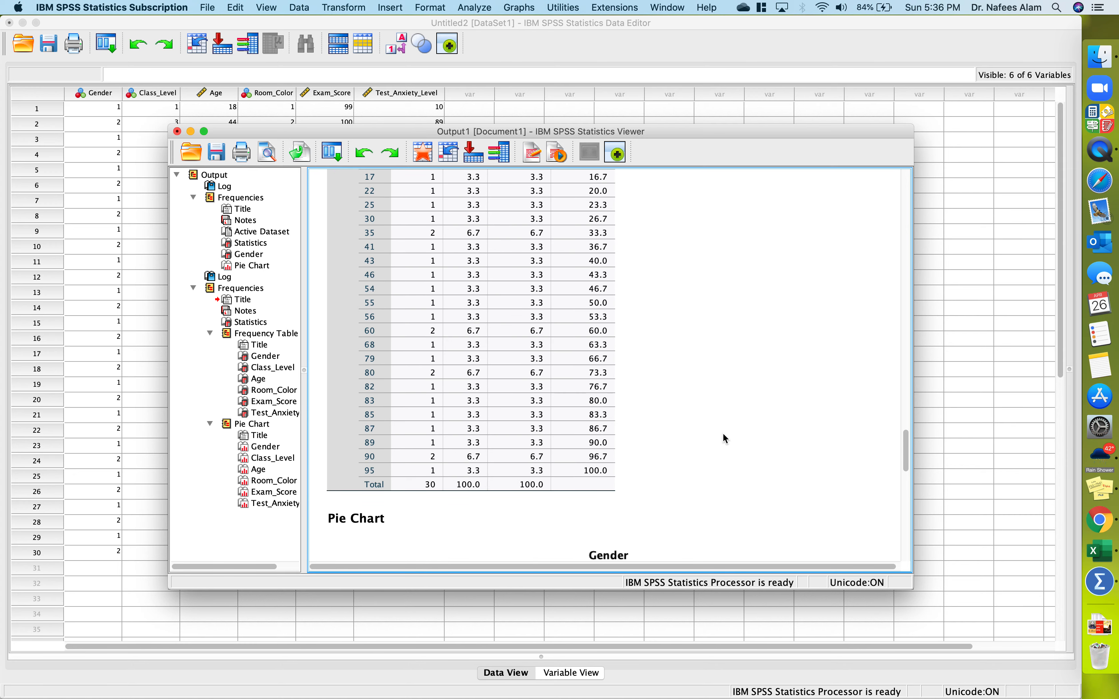
scroll(736, 444, "down", 3)
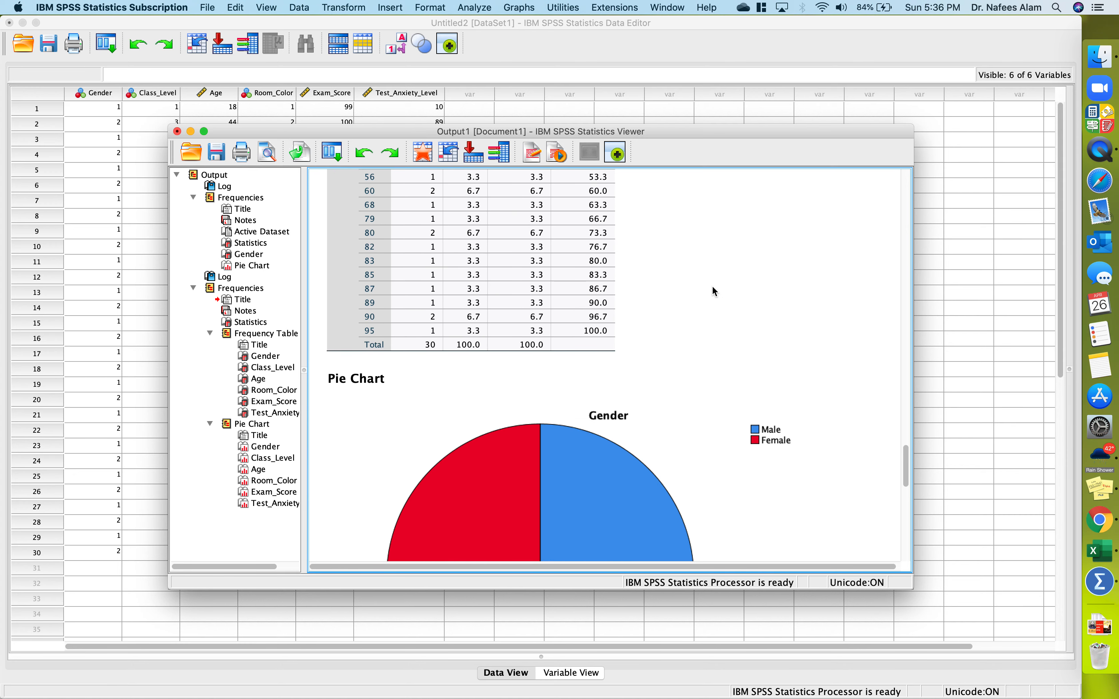
Step: Examine the Gender and Class_Level pie charts in the output, including their category legends
scroll(711, 286, "down", 5)
left_click(611, 282)
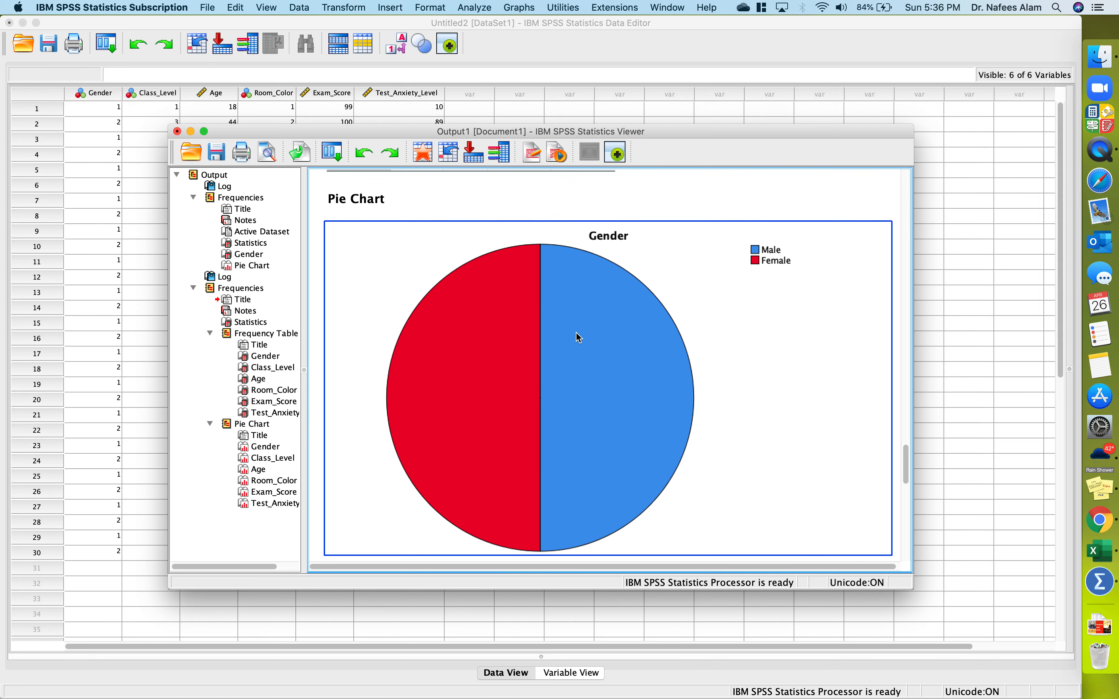
scroll(554, 407, "down", 8)
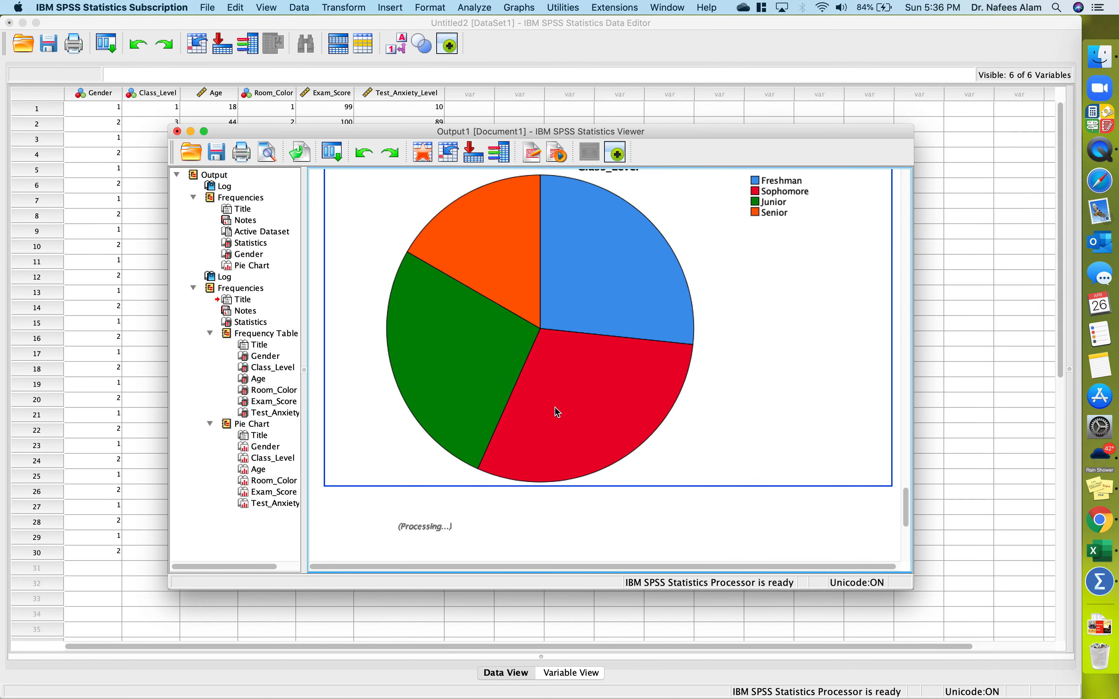
scroll(555, 408, "up", 2)
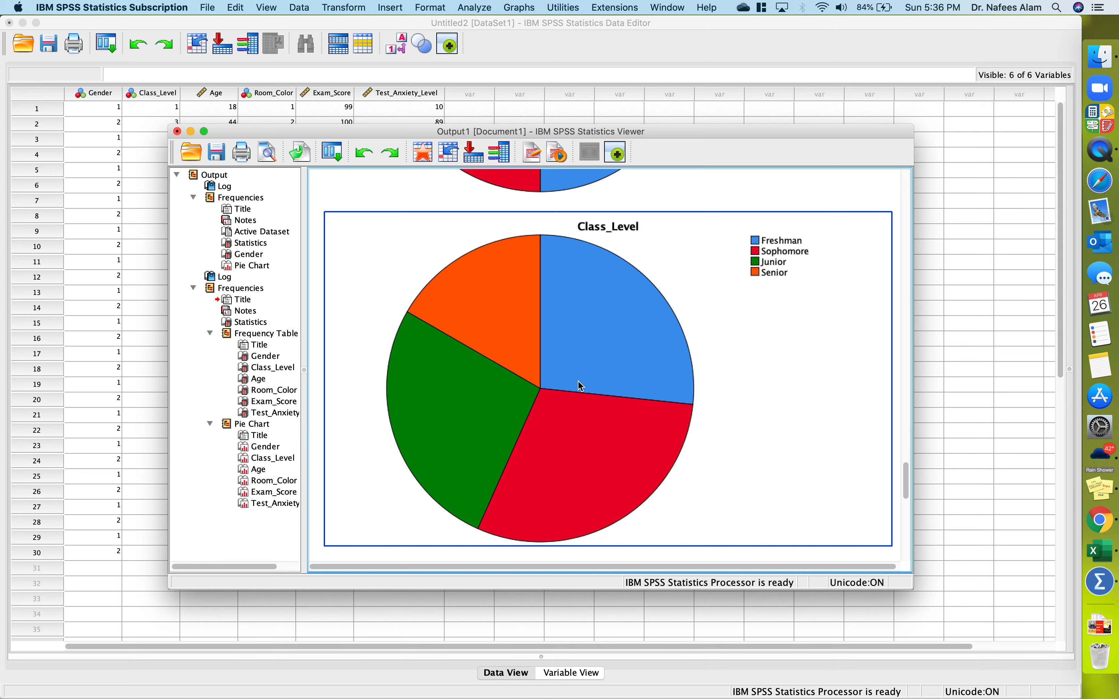
scroll(578, 382, "down", 1)
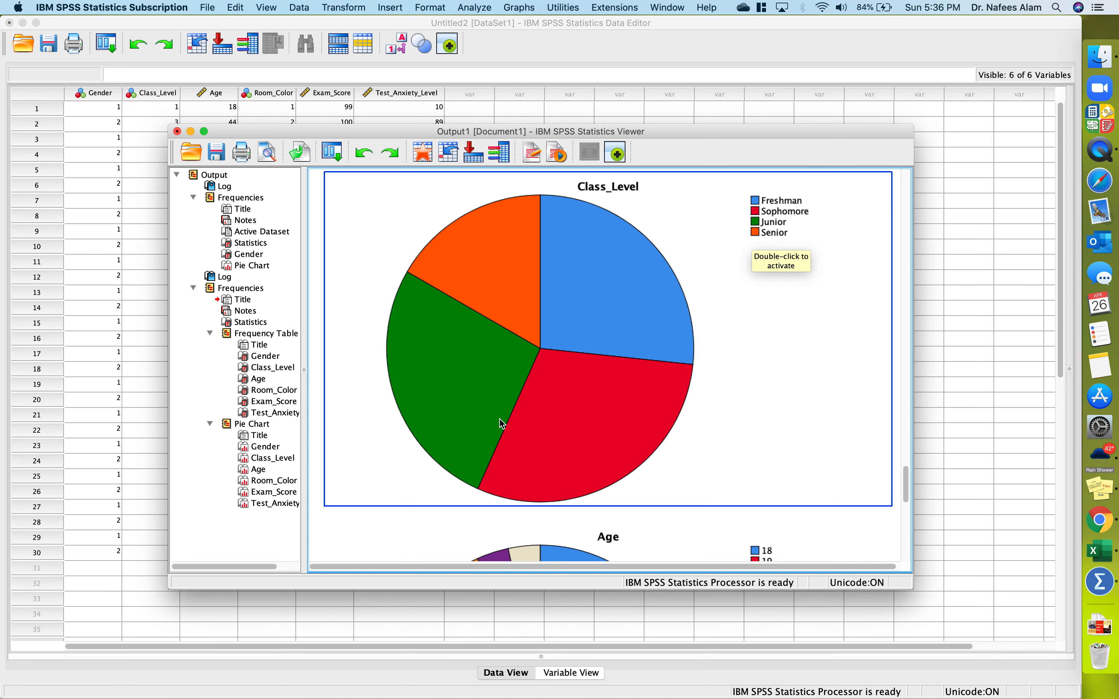
Step: Show data labels with percentages on the slices of the Class_Level pie chart and return to the output
left_click(590, 374)
double_click(588, 369)
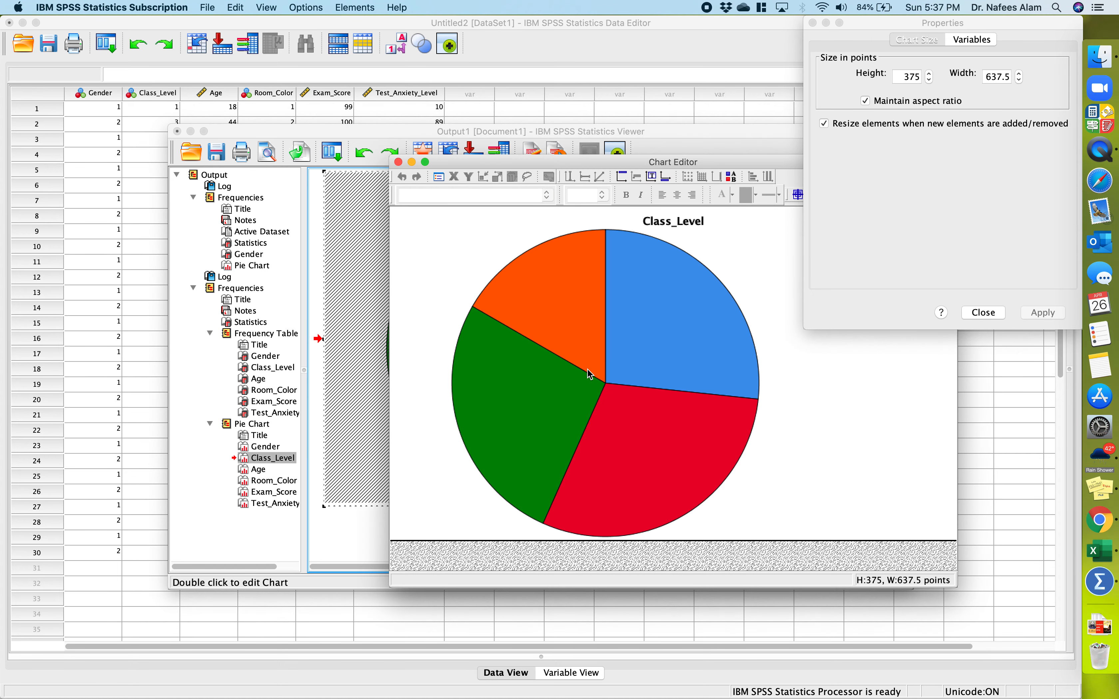
right_click(570, 402)
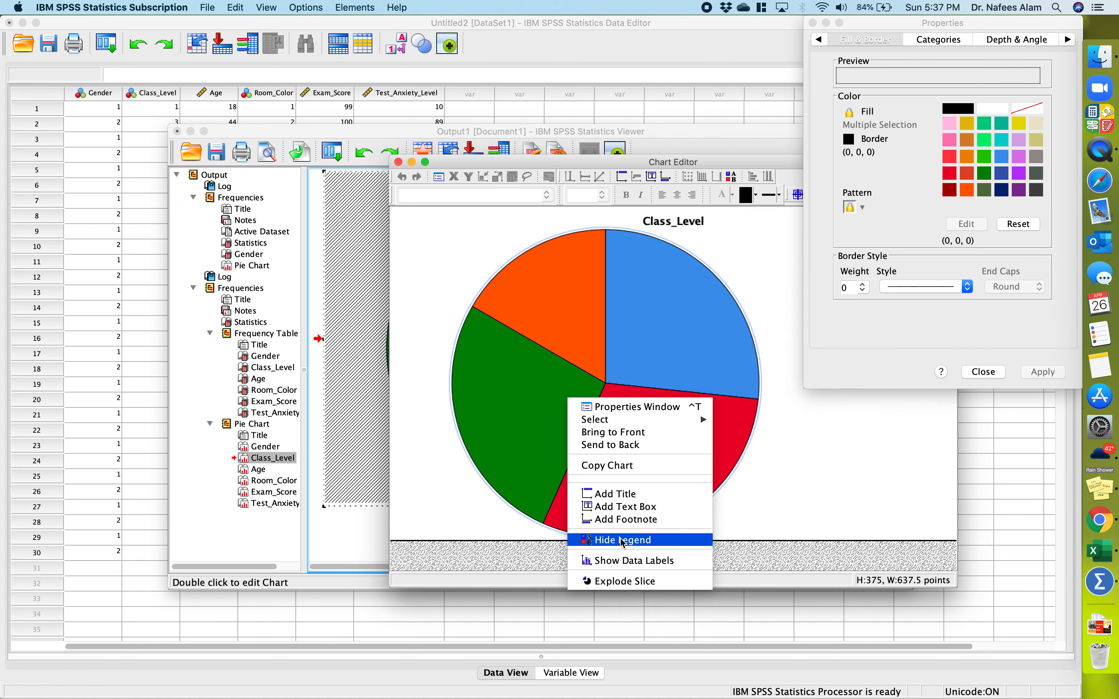
left_click(628, 561)
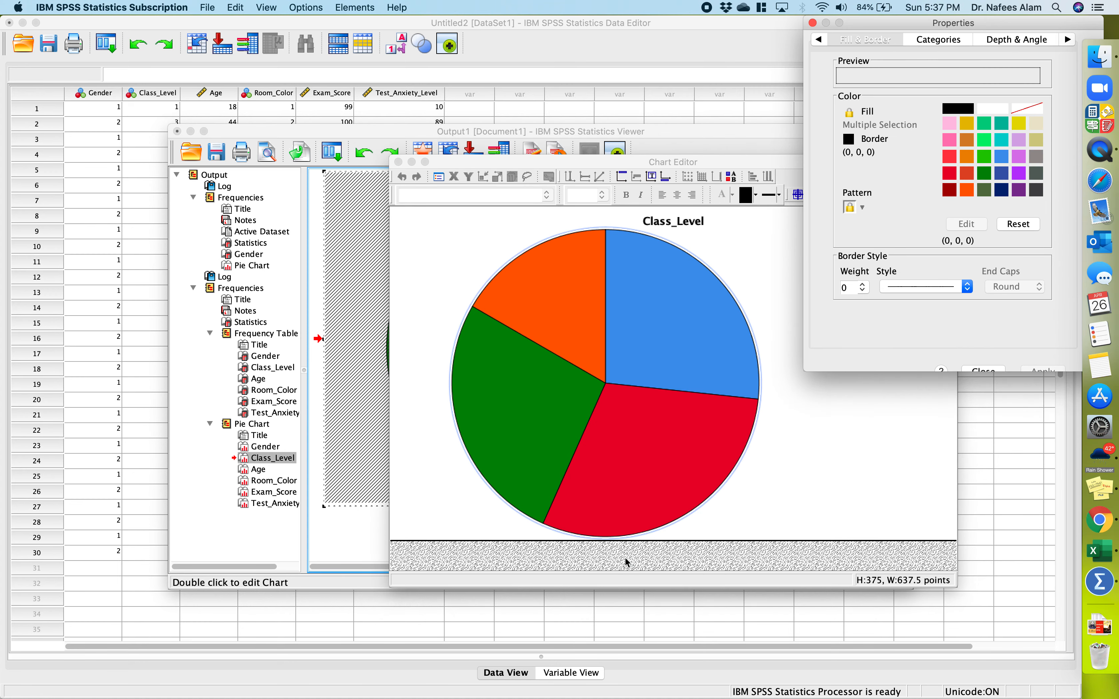
left_click(399, 162)
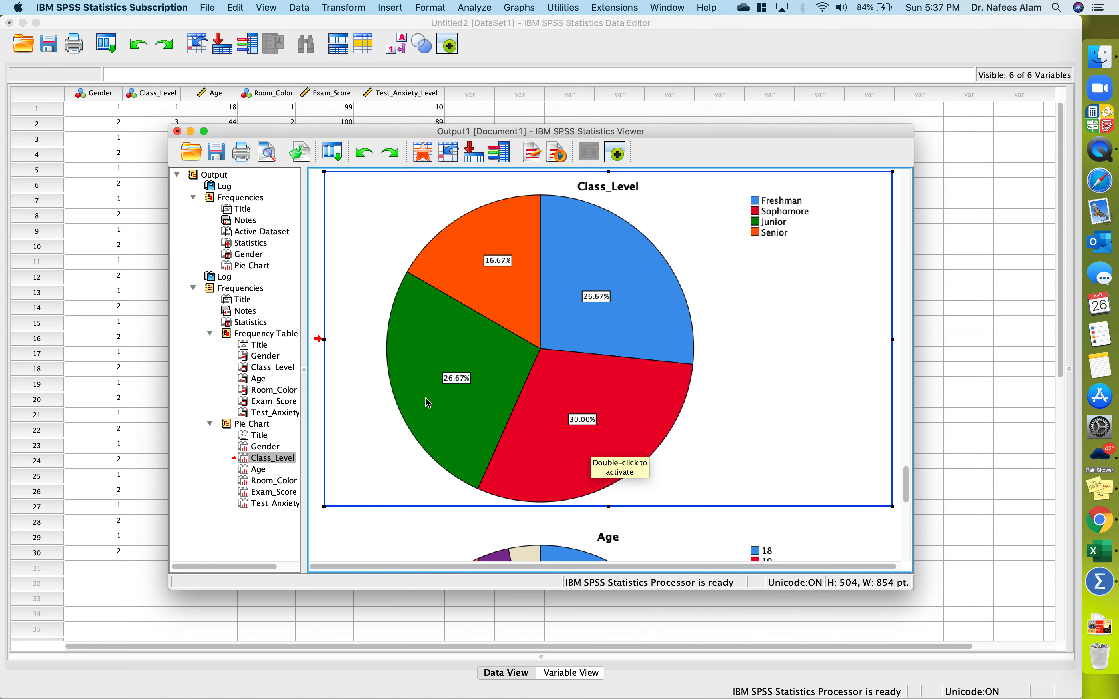
Step: Review the Age, Room_Color, Exam_Score and Test_Anxiety_Level pie charts in the output
scroll(650, 484, "down", 6)
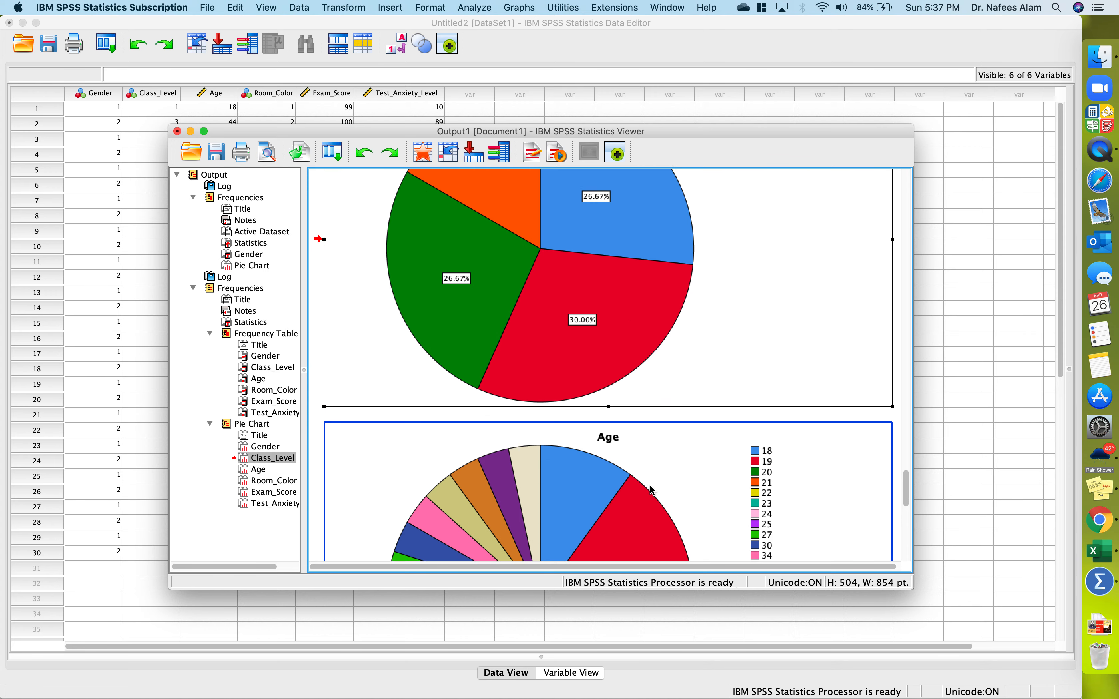
scroll(669, 337, "down", 6)
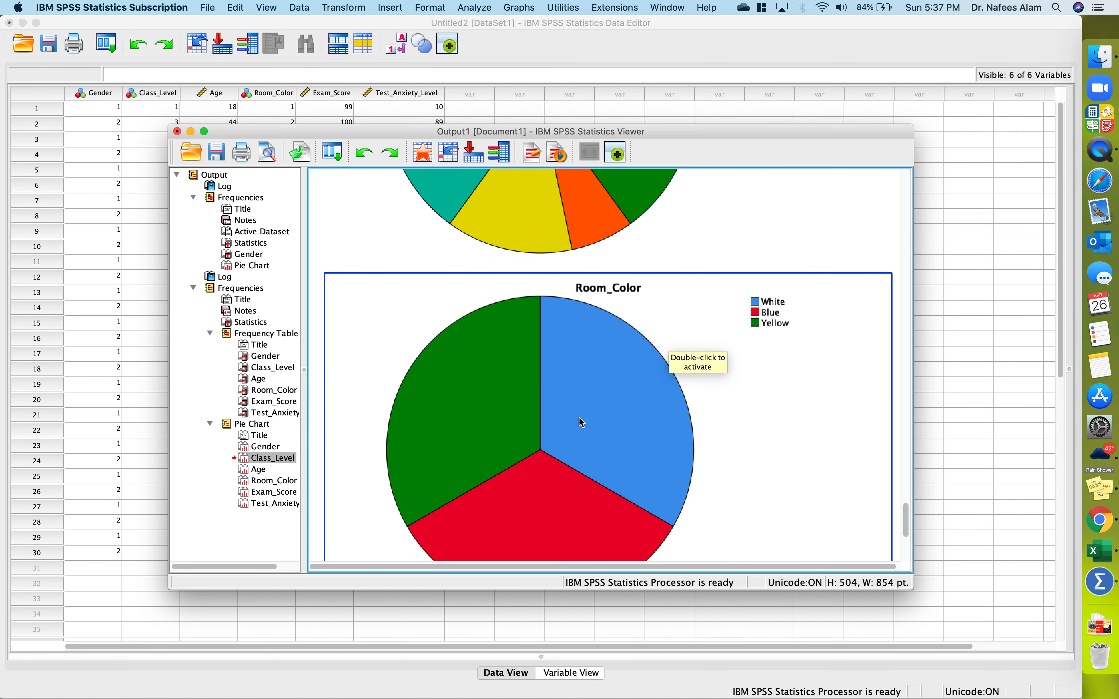
scroll(579, 418, "down", 10)
scroll(629, 352, "down", 5)
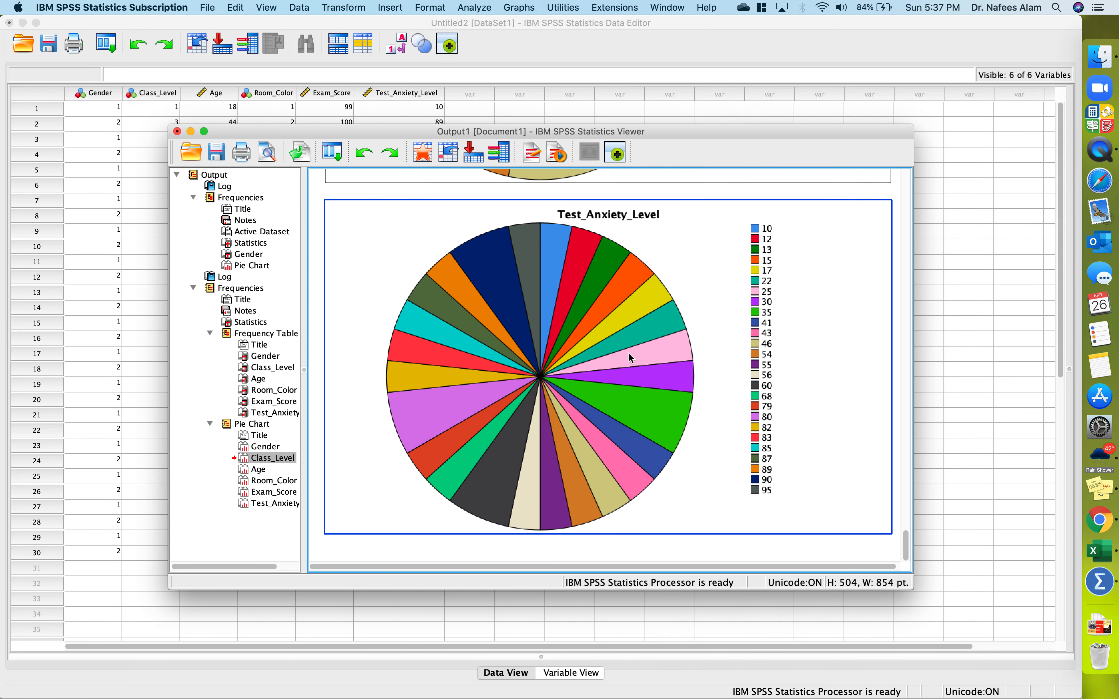
scroll(568, 338, "up", 1)
scroll(568, 338, "up", 20)
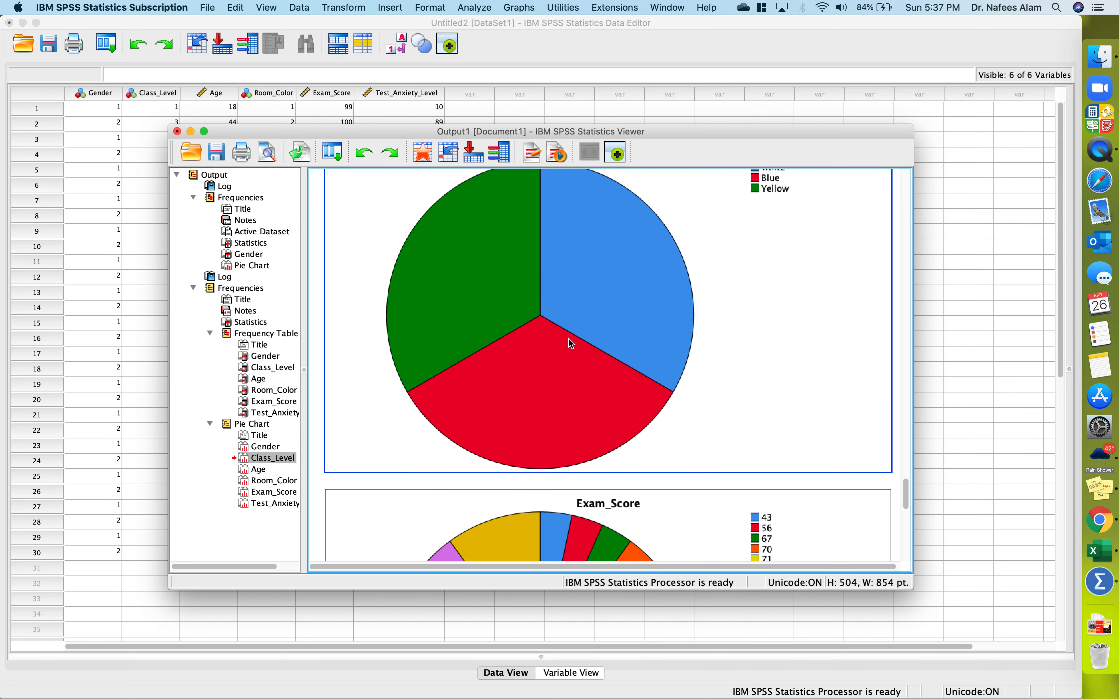
scroll(568, 340, "down", 20)
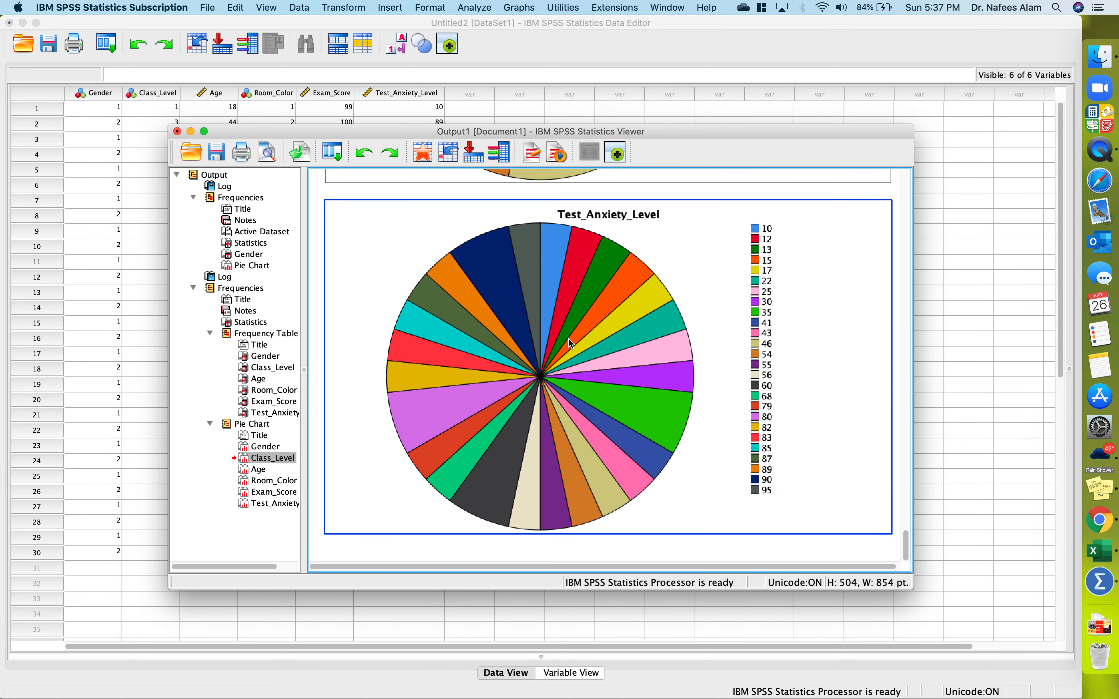
Step: Look back over the whole output, from the initial Gender statistics and frequency table to the last pie chart
scroll(568, 340, "up", 20)
scroll(569, 340, "up", 20)
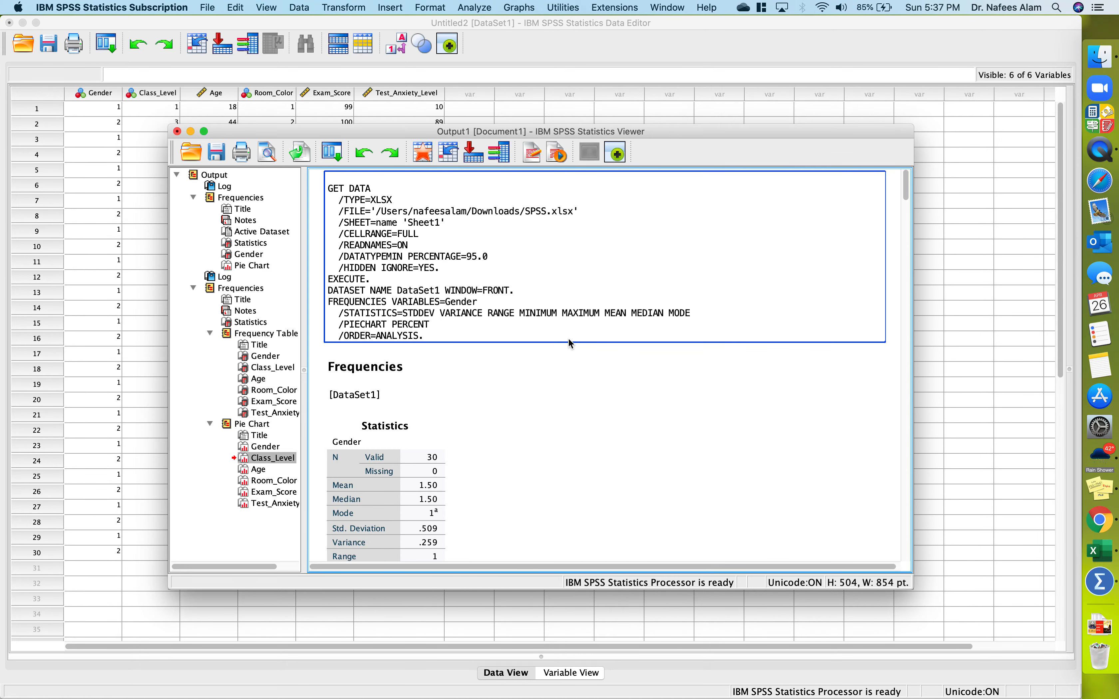
scroll(569, 340, "down", 5)
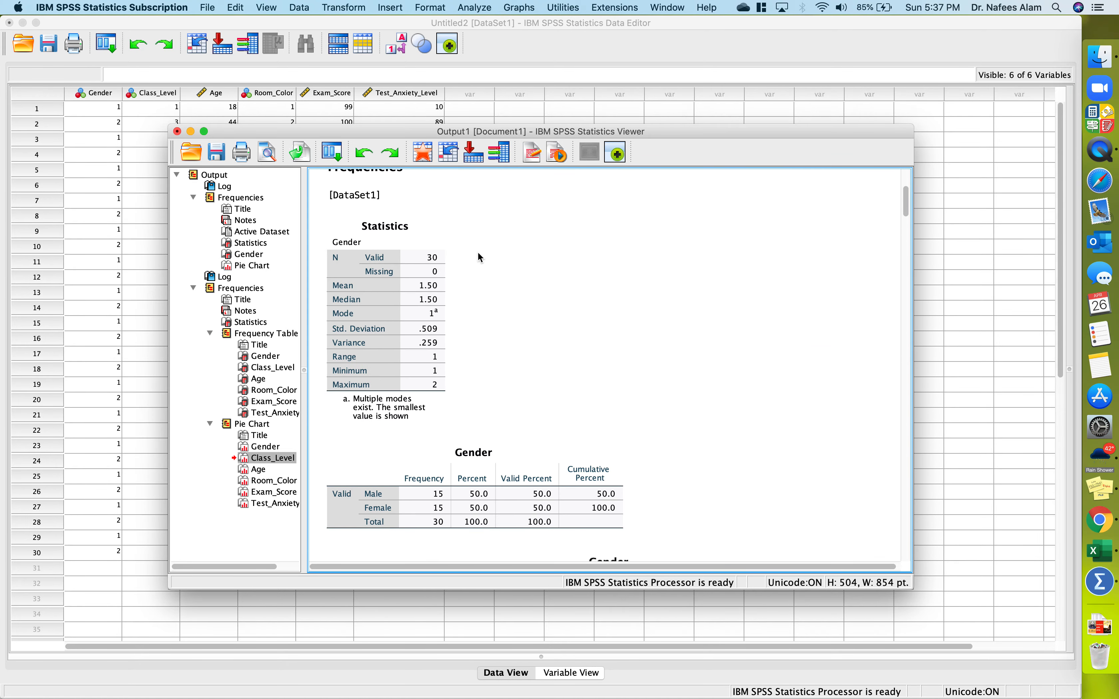
scroll(687, 471, "down", 20)
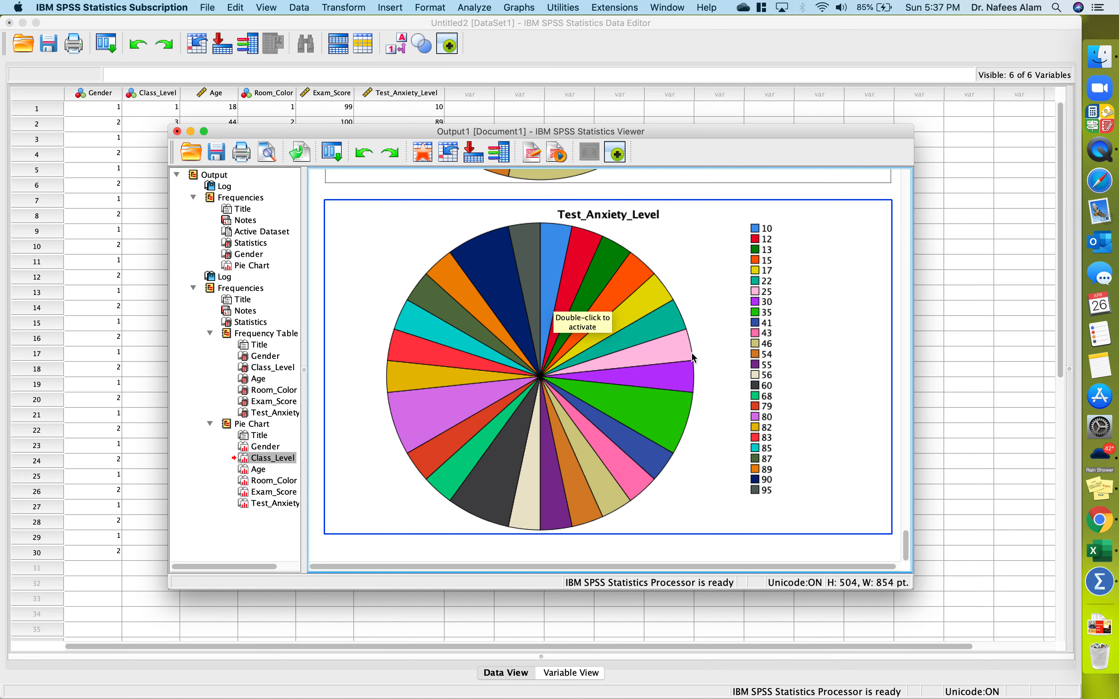
scroll(693, 356, "up", 20)
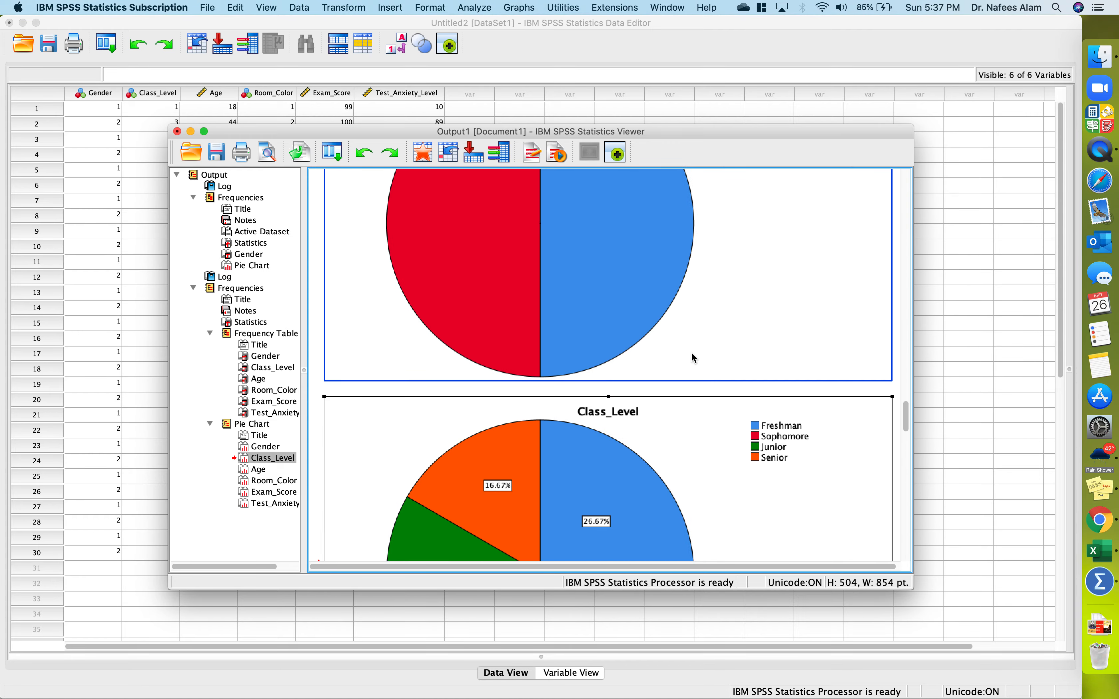
scroll(692, 355, "up", 20)
scroll(692, 355, "down", 20)
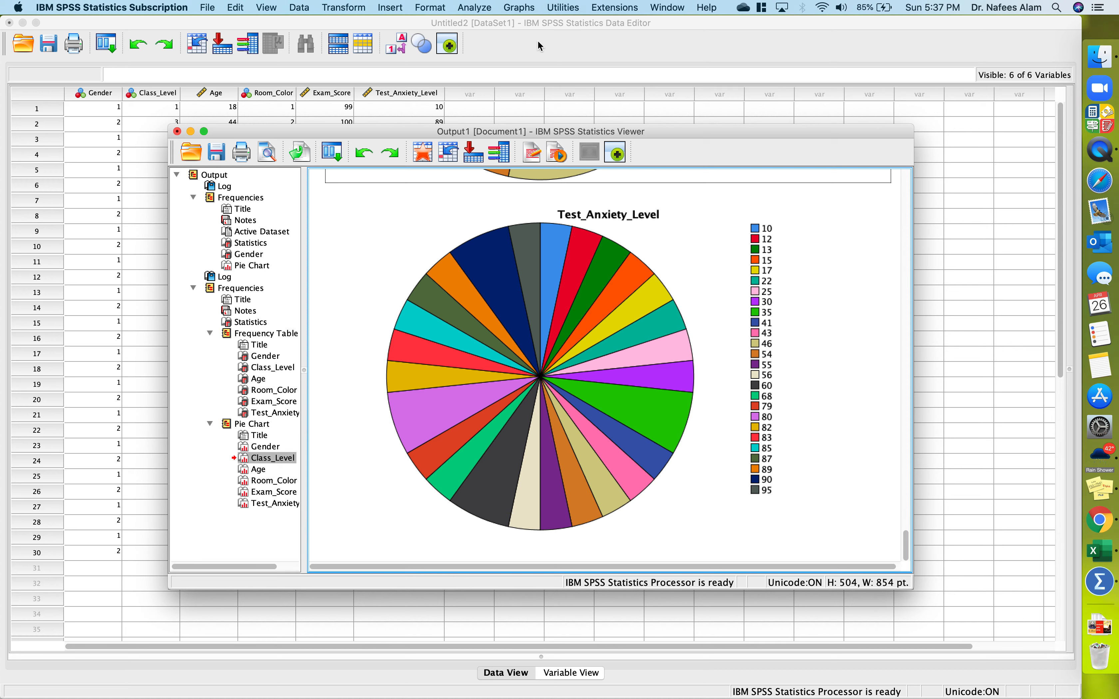
Step: Set up a Descriptives analysis with all six variables, from Gender through Test_Anxiety_Level
left_click(478, 6)
mouse_move(501, 39)
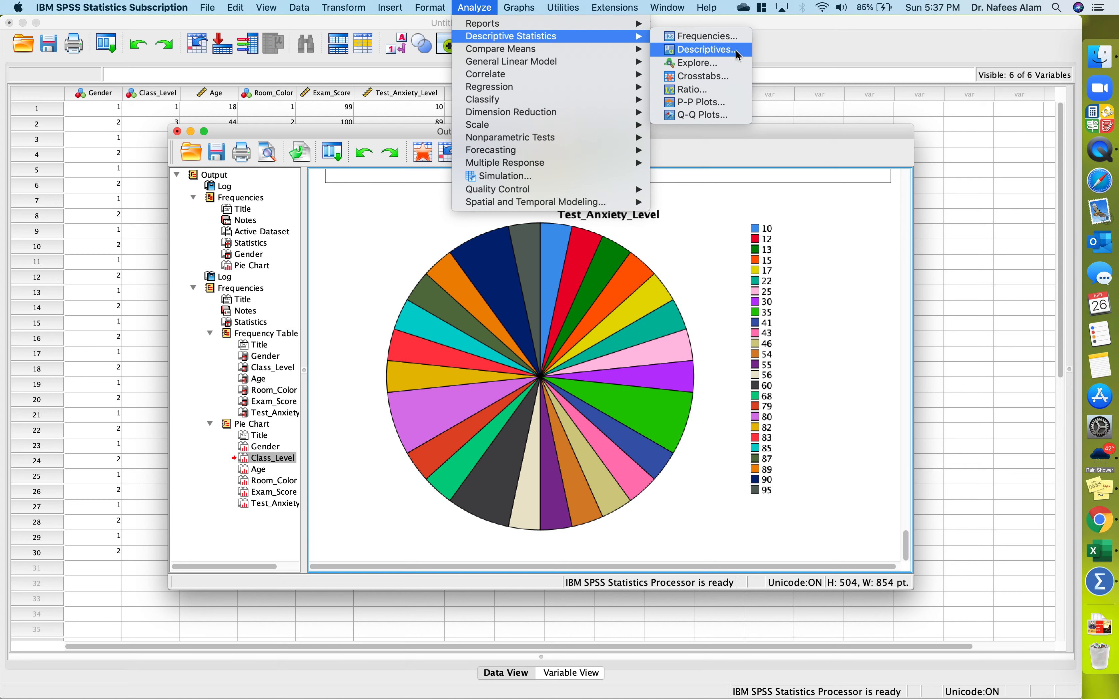
left_click(708, 50)
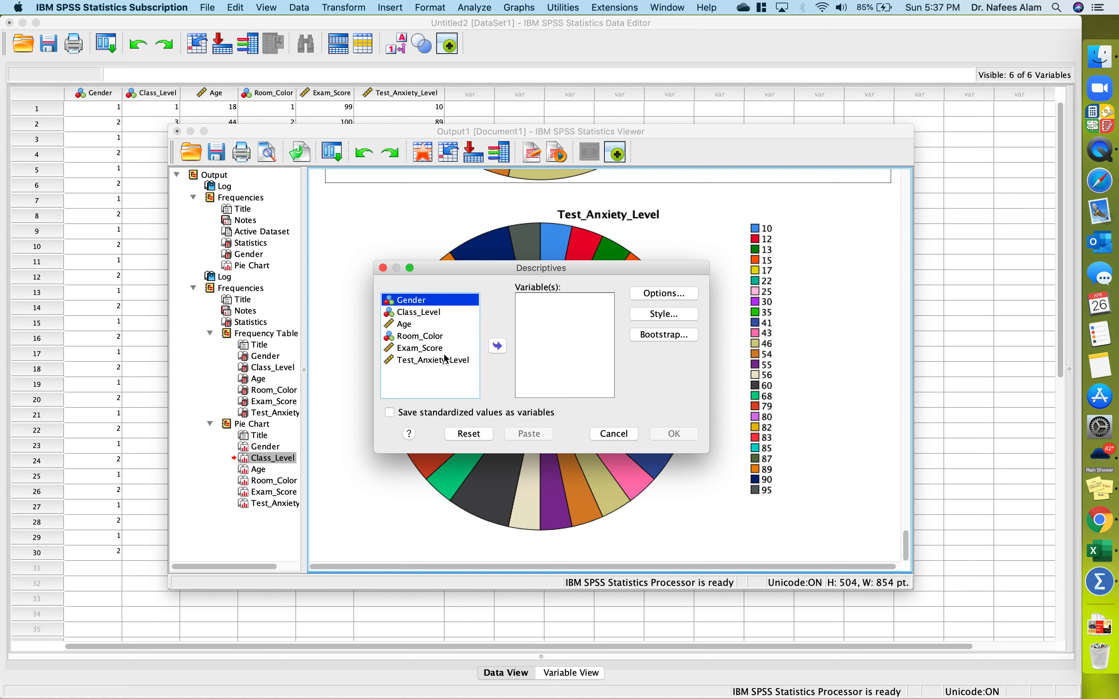
left_click(445, 359, "shift")
left_click(498, 346)
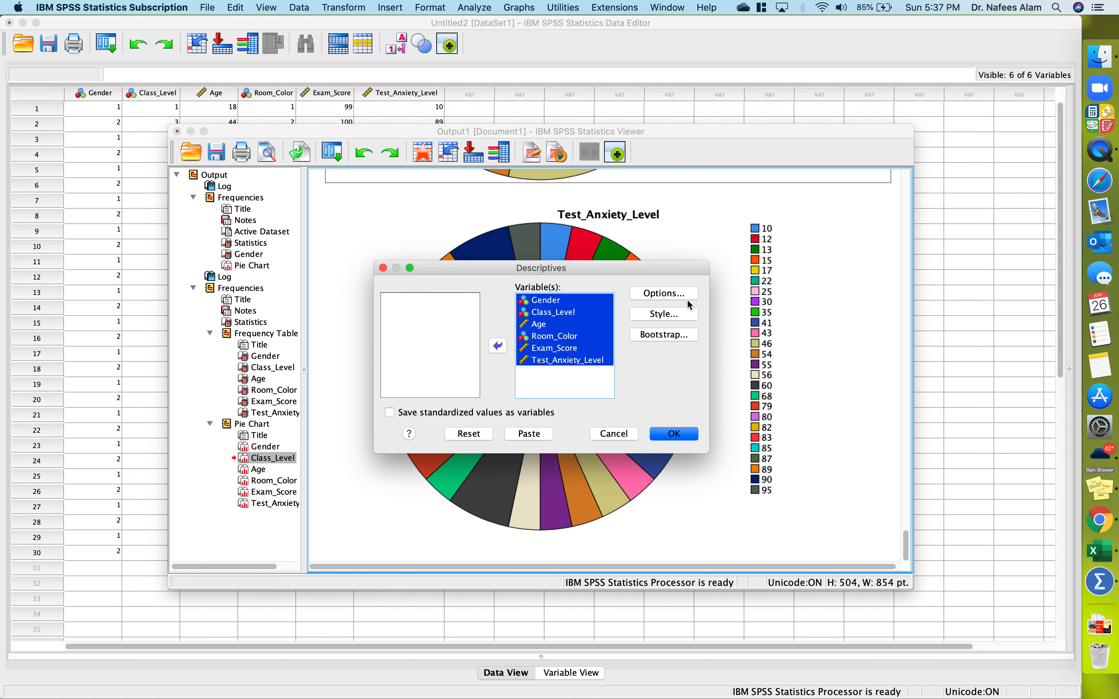
Step: Add variance and range to the default descriptive statistics and run the Descriptives analysis
left_click(672, 295)
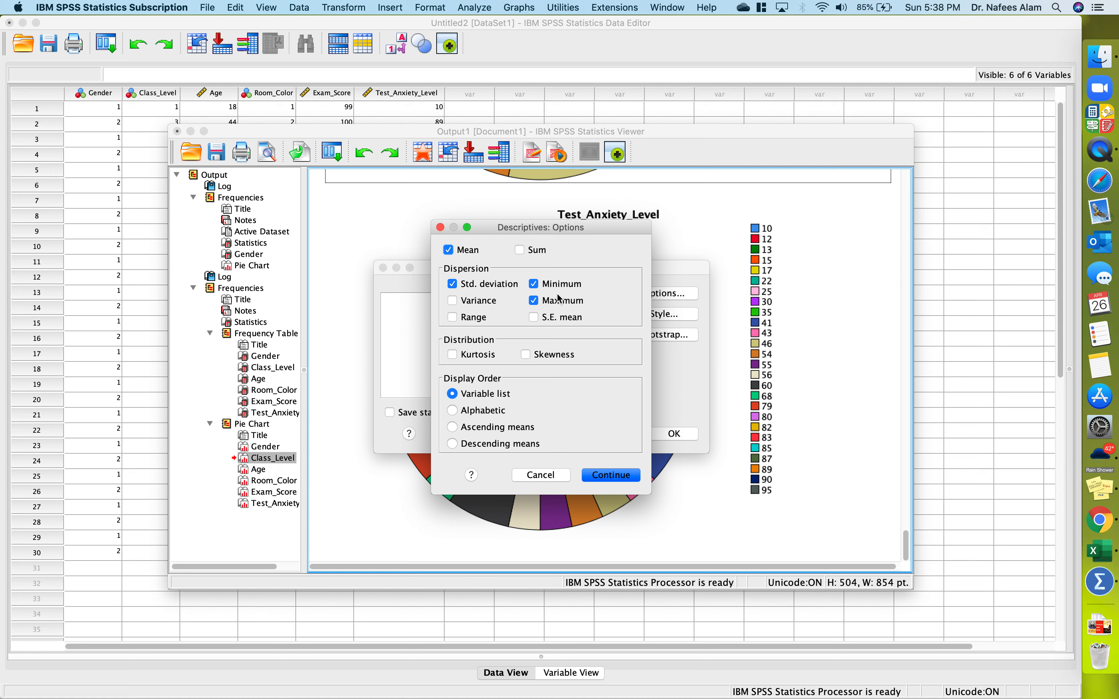
left_click(453, 302)
left_click(452, 316)
left_click(621, 476)
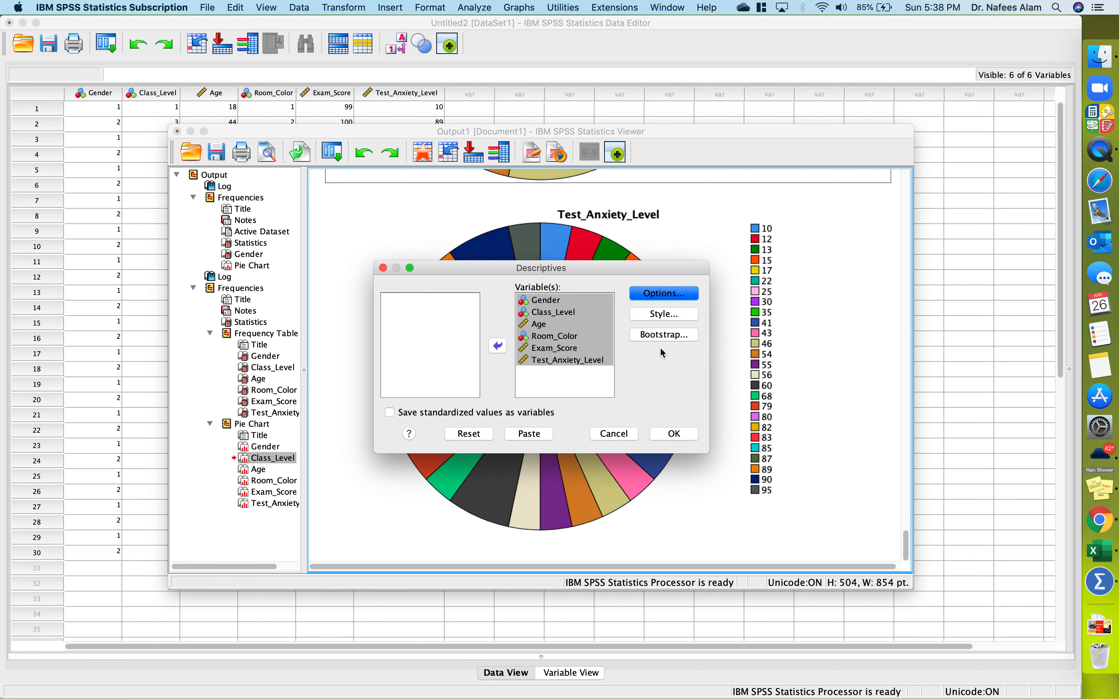
left_click(673, 434)
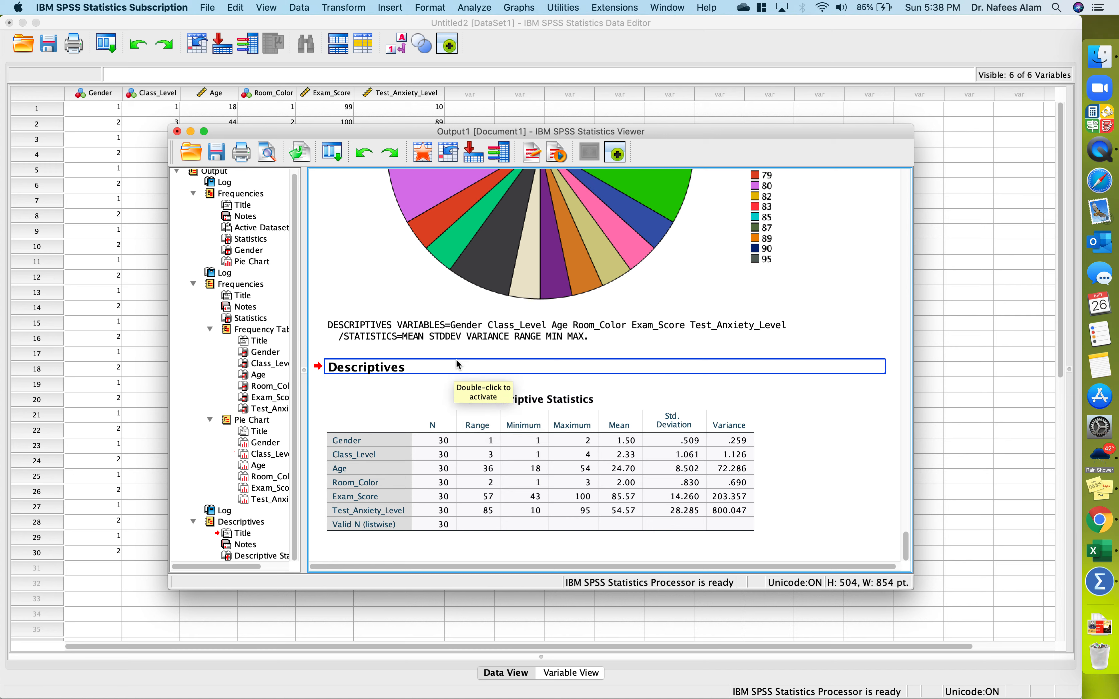
Step: Set up a Crosstabs analysis with Exam_Score as the row variable and Gender as the column variable
left_click(482, 9)
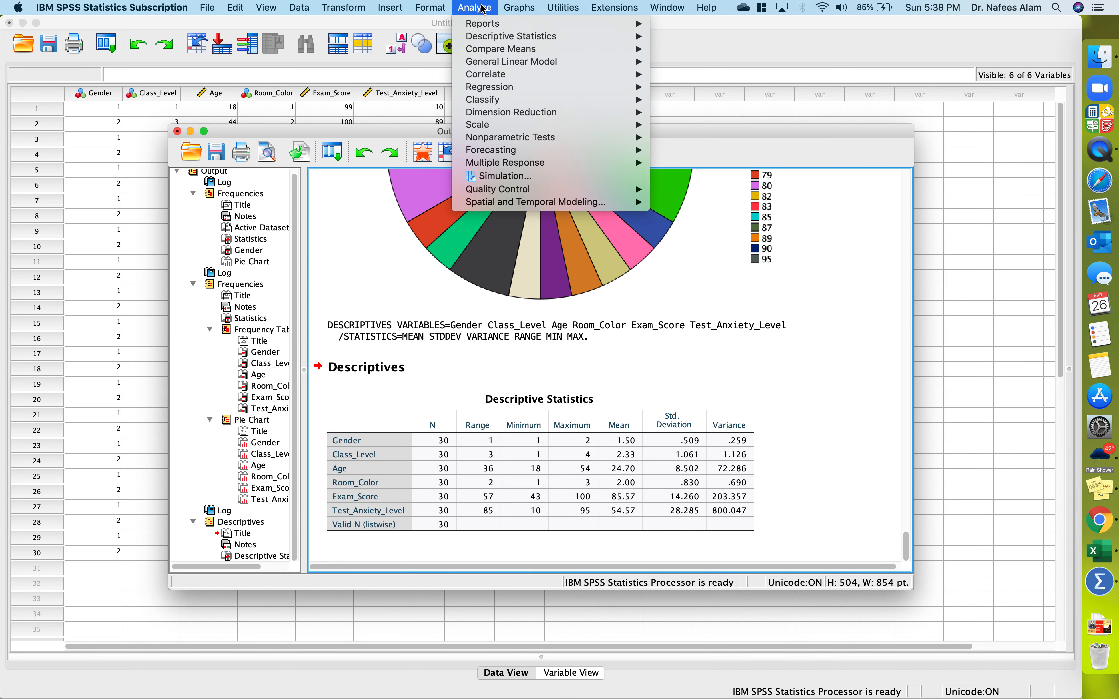
mouse_move(502, 41)
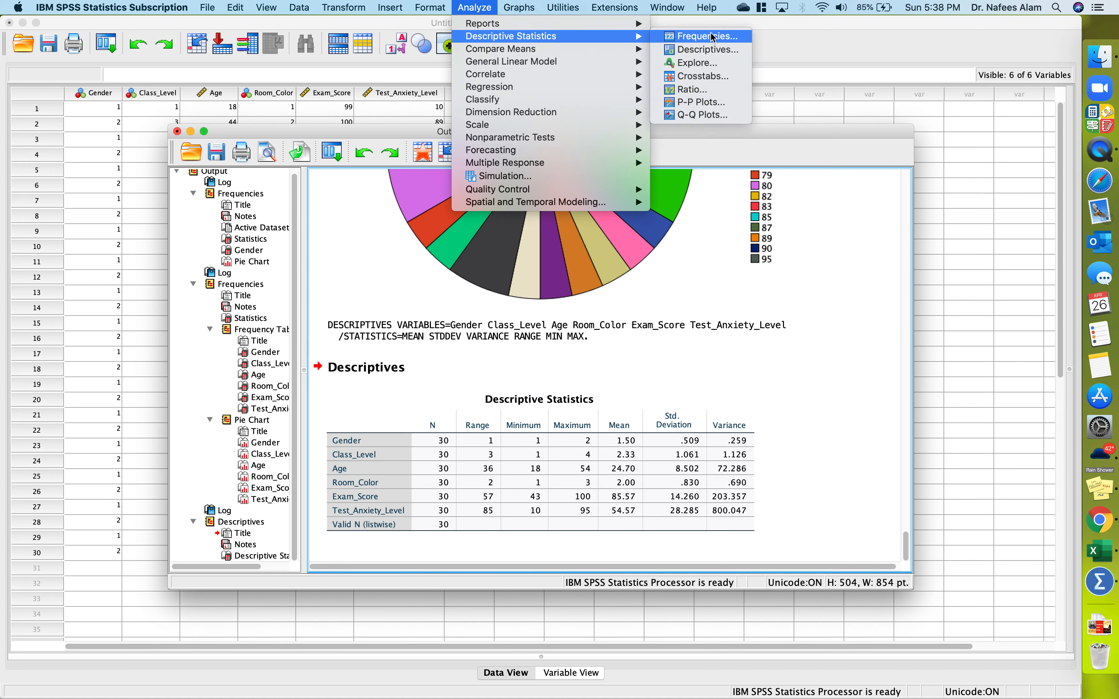
left_click(724, 81)
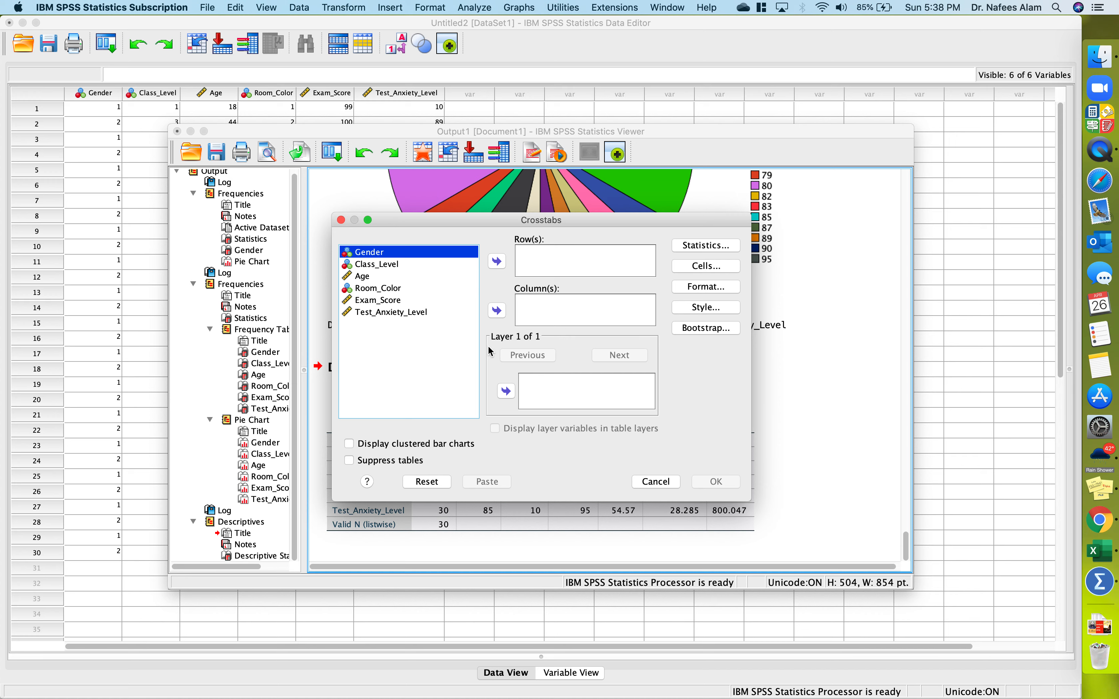
left_click(396, 302)
left_click(499, 263)
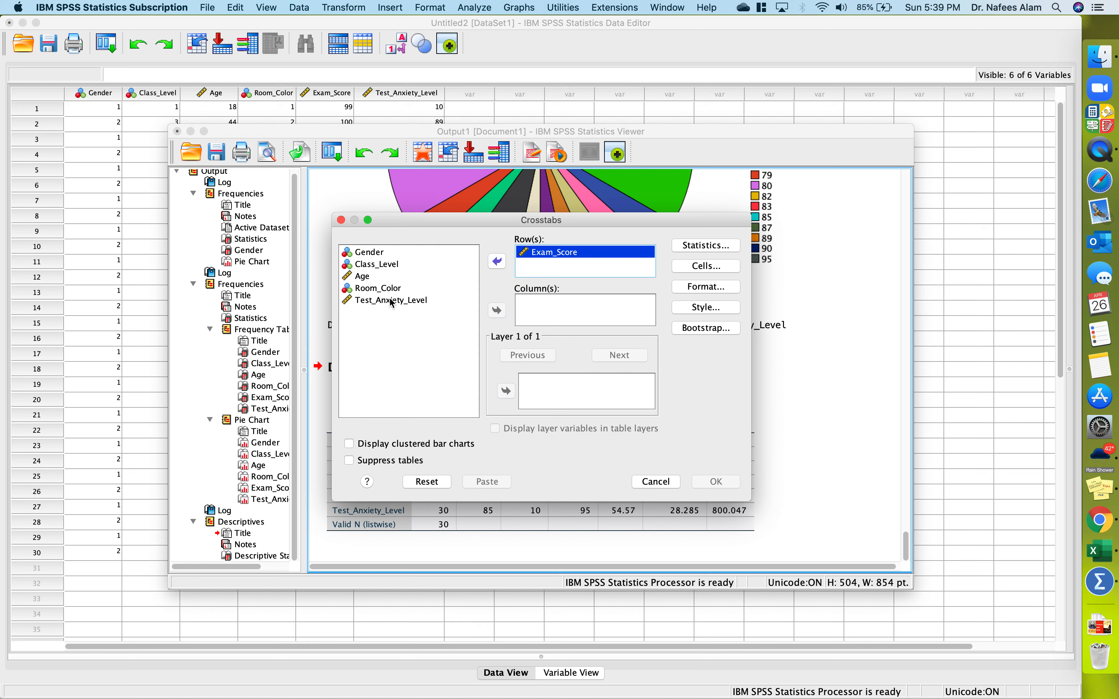
left_click(375, 257)
left_click(377, 255)
left_click(497, 316)
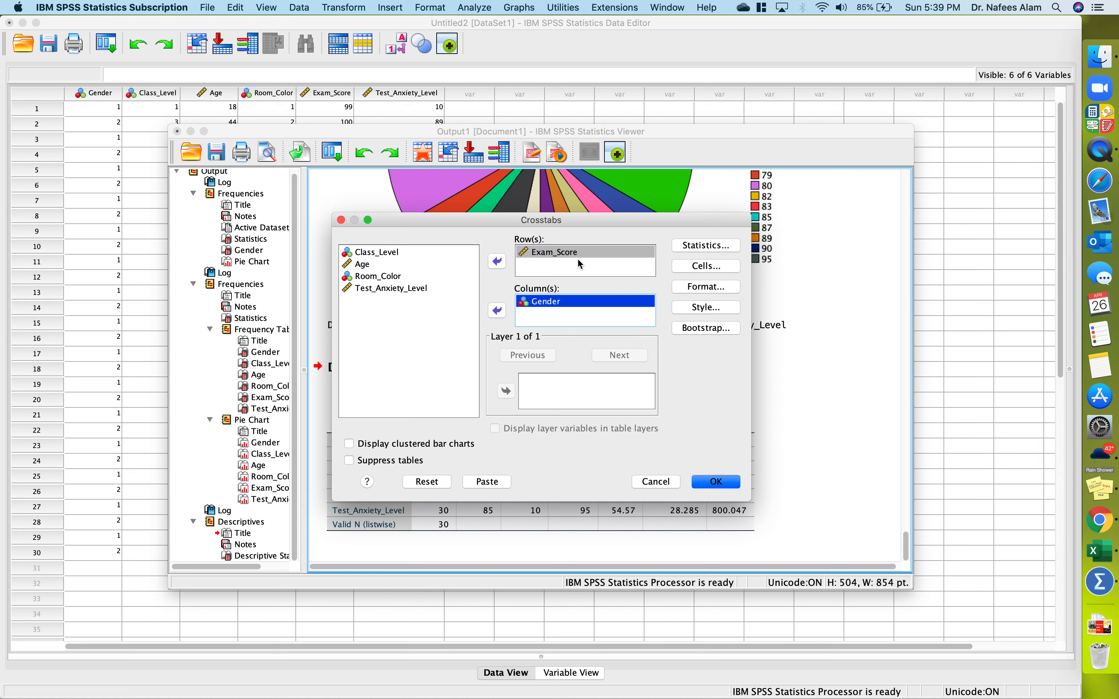
left_click(559, 254)
left_click(576, 306)
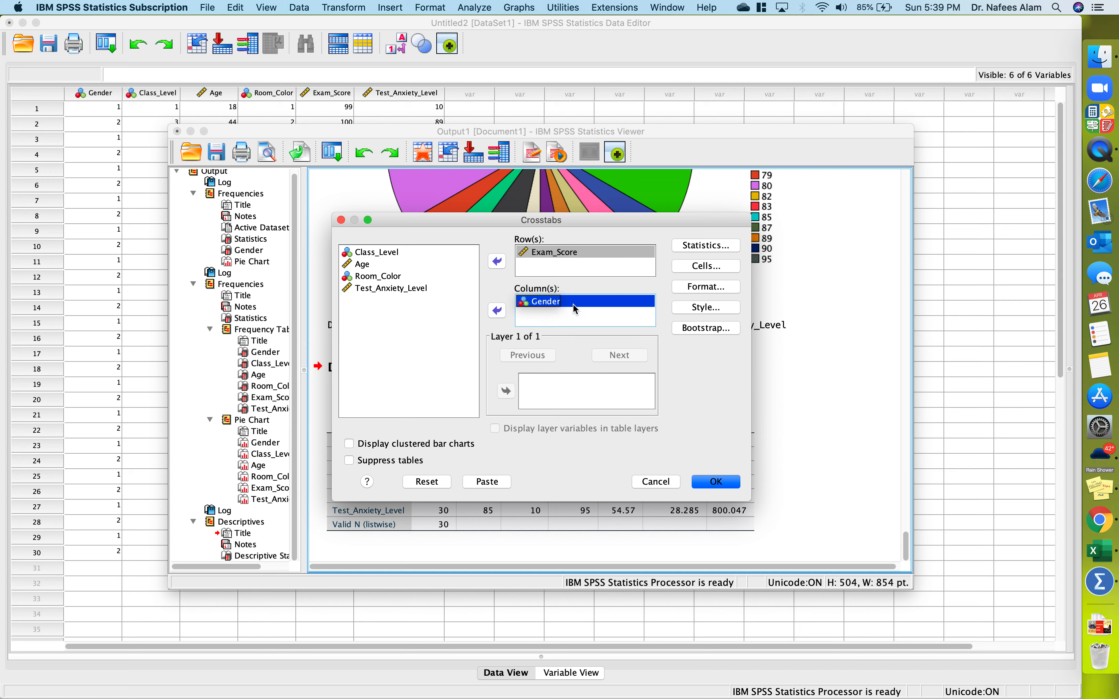
Step: Request the chi-square statistic for the crosstab and include expected counts with the observed counts in its cells
left_click(719, 247)
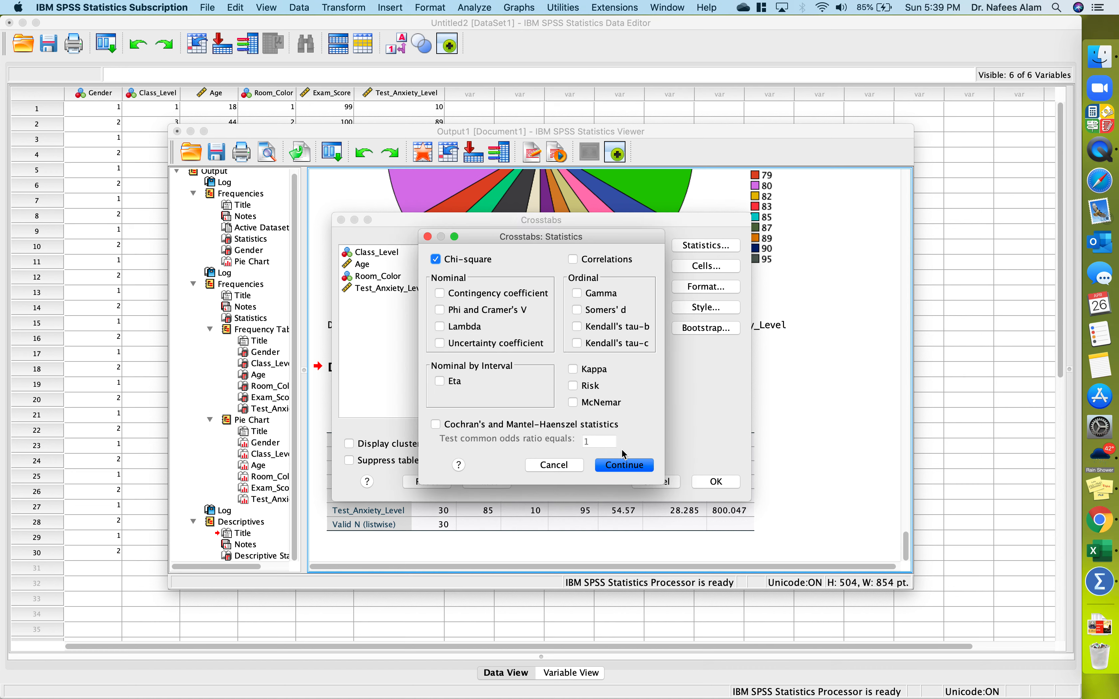
left_click(630, 466)
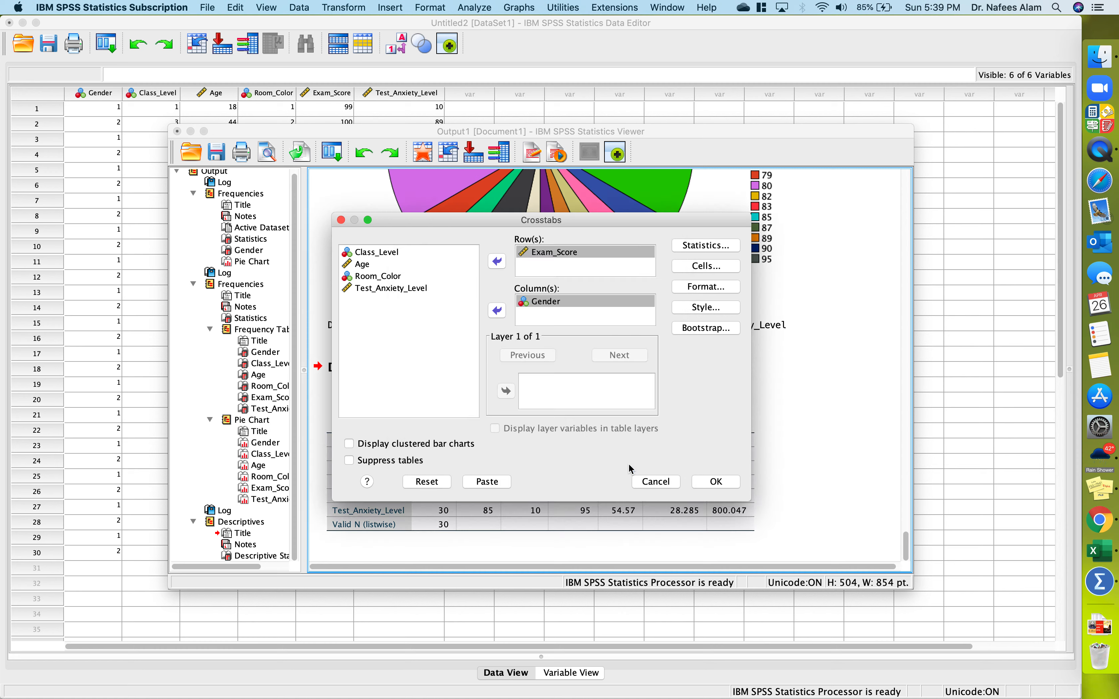
left_click(724, 271)
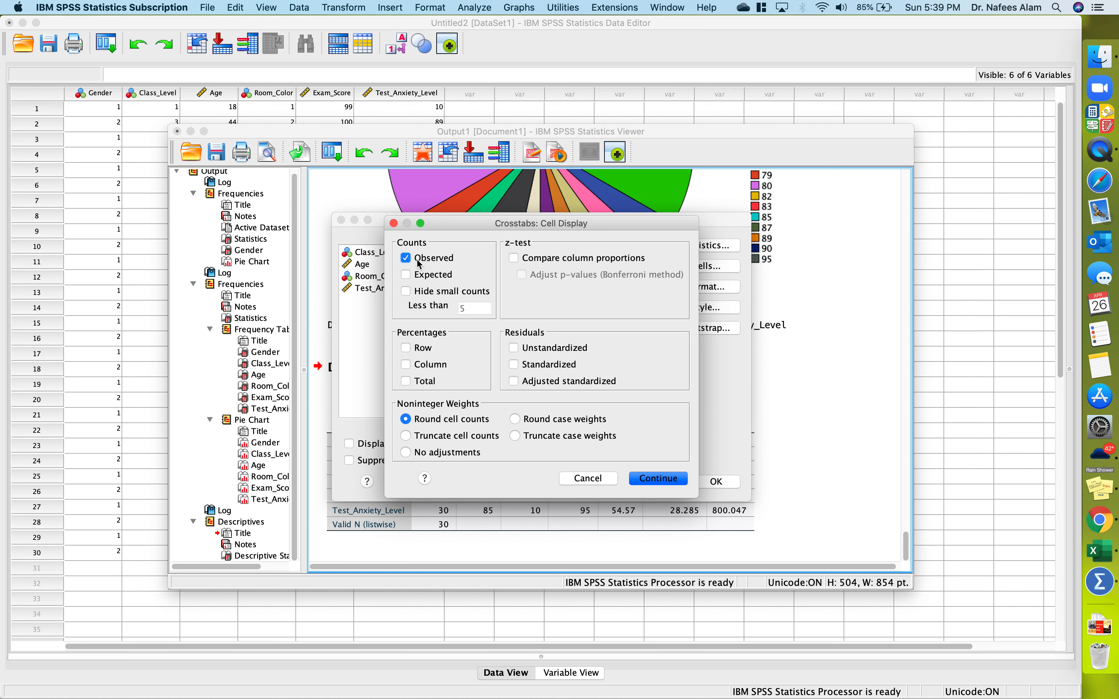
left_click(406, 277)
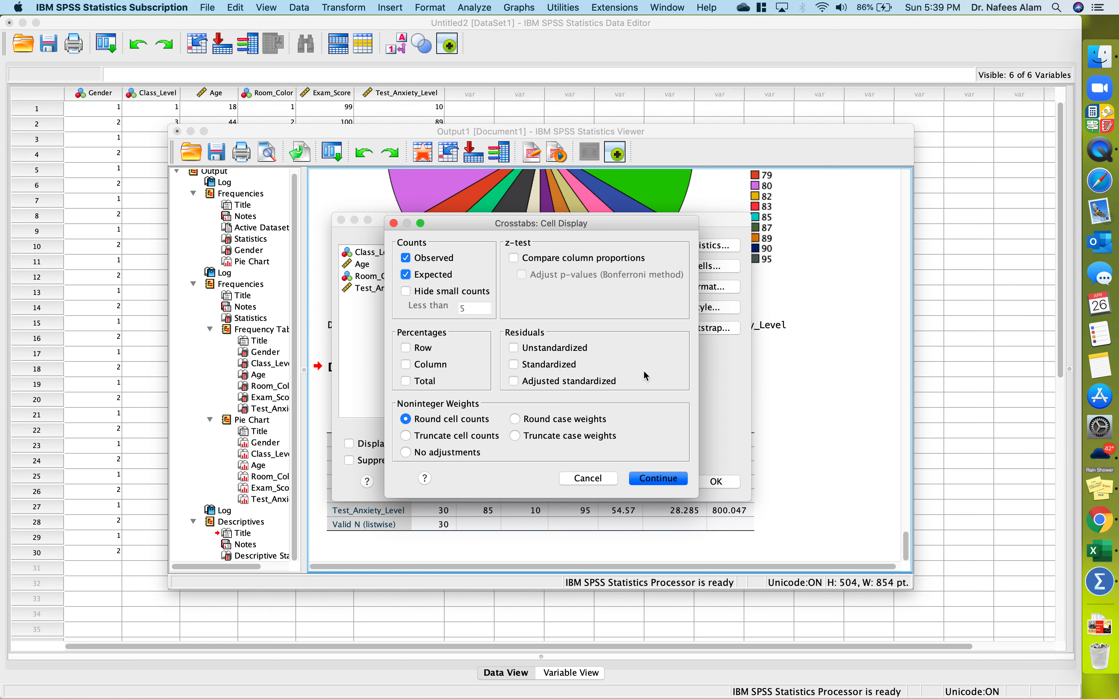
left_click(672, 481)
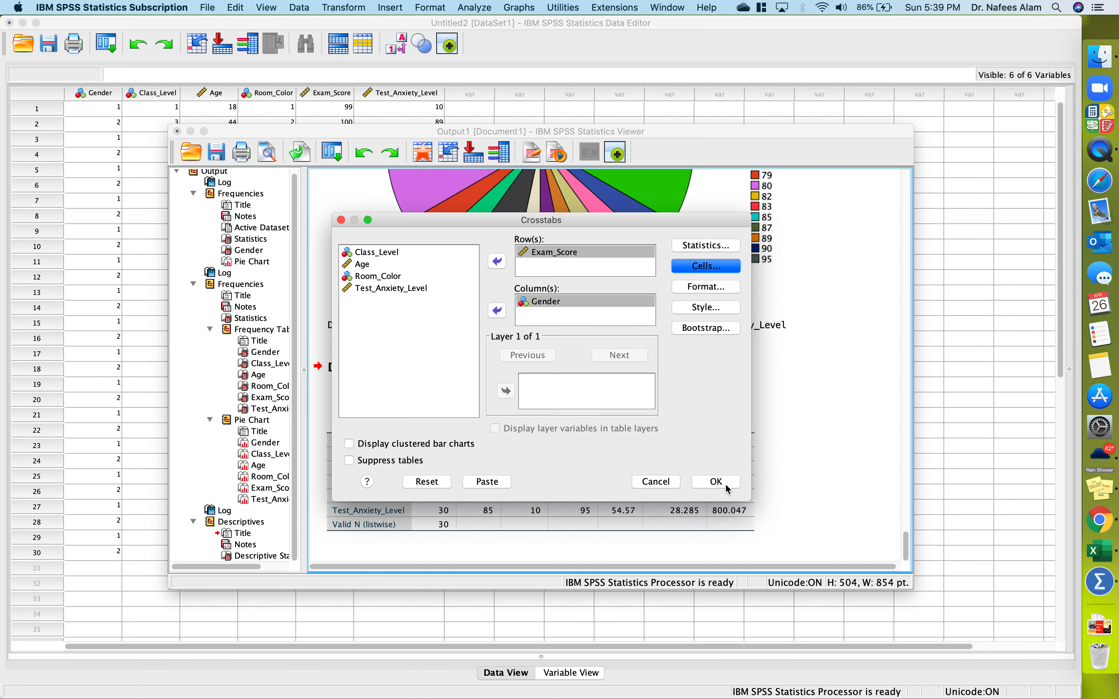
Step: Run the Crosstabs analysis and examine the observed and expected counts in the Exam_Score by Gender crosstabulation
left_click(717, 482)
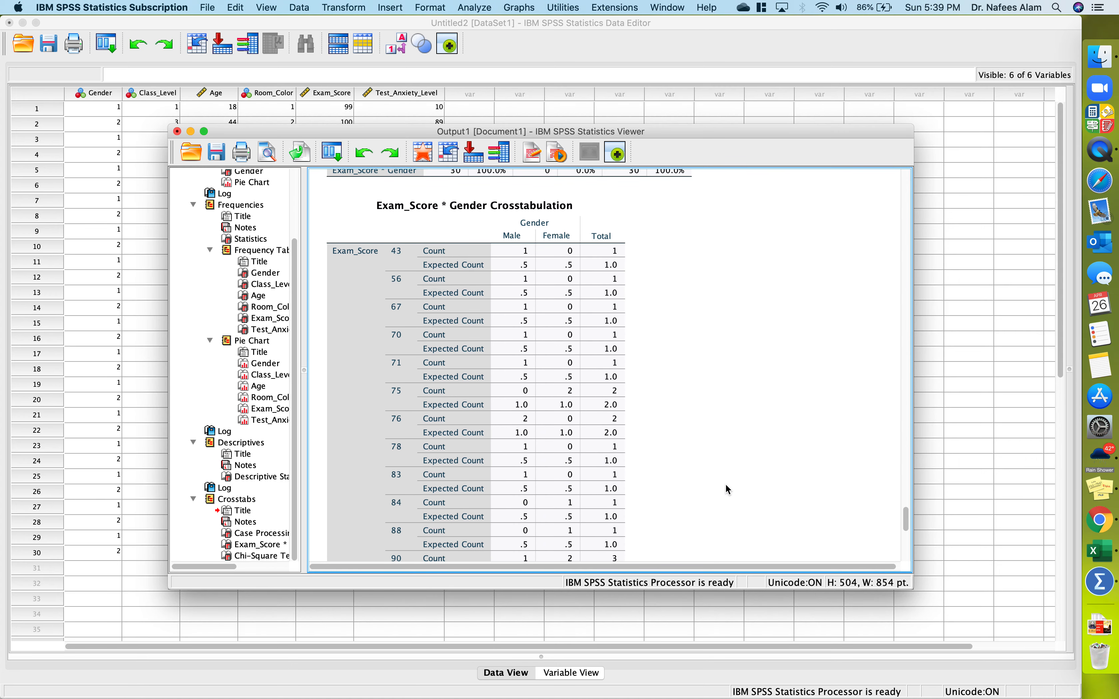
left_click(435, 208)
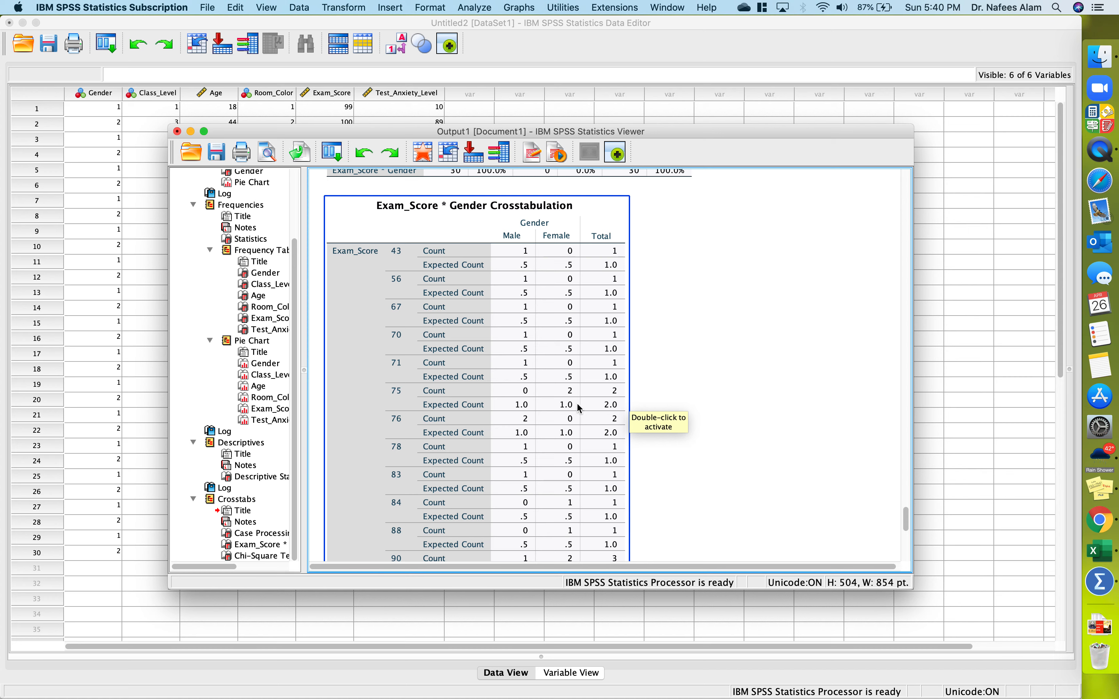
scroll(574, 448, "down", 3)
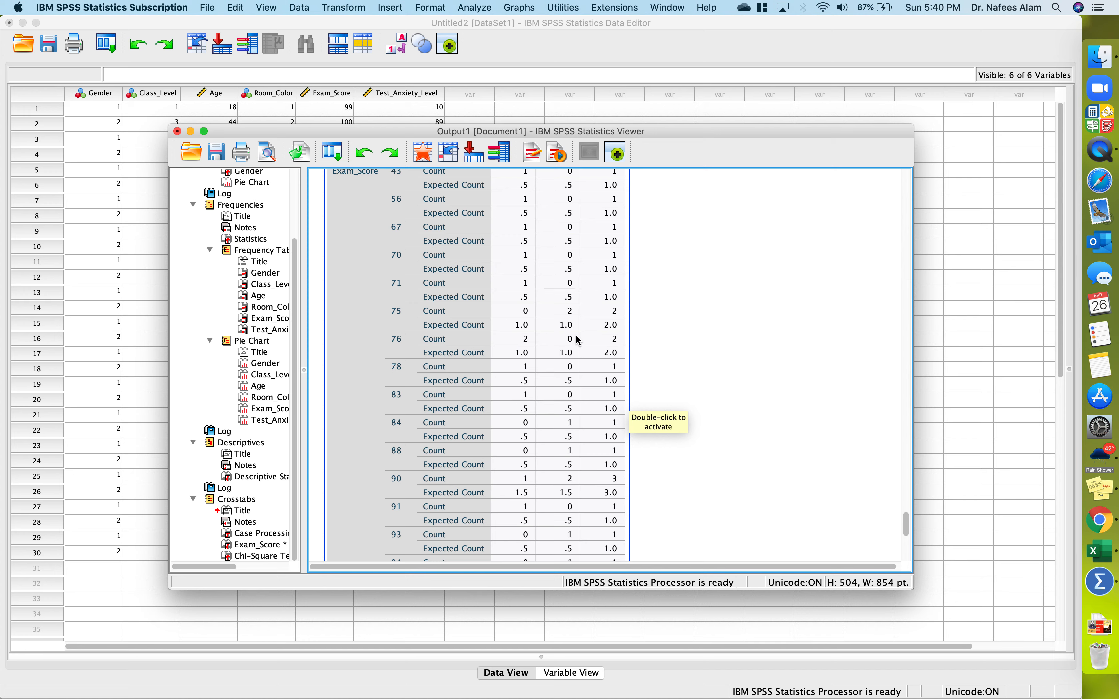
scroll(570, 406, "down", 5)
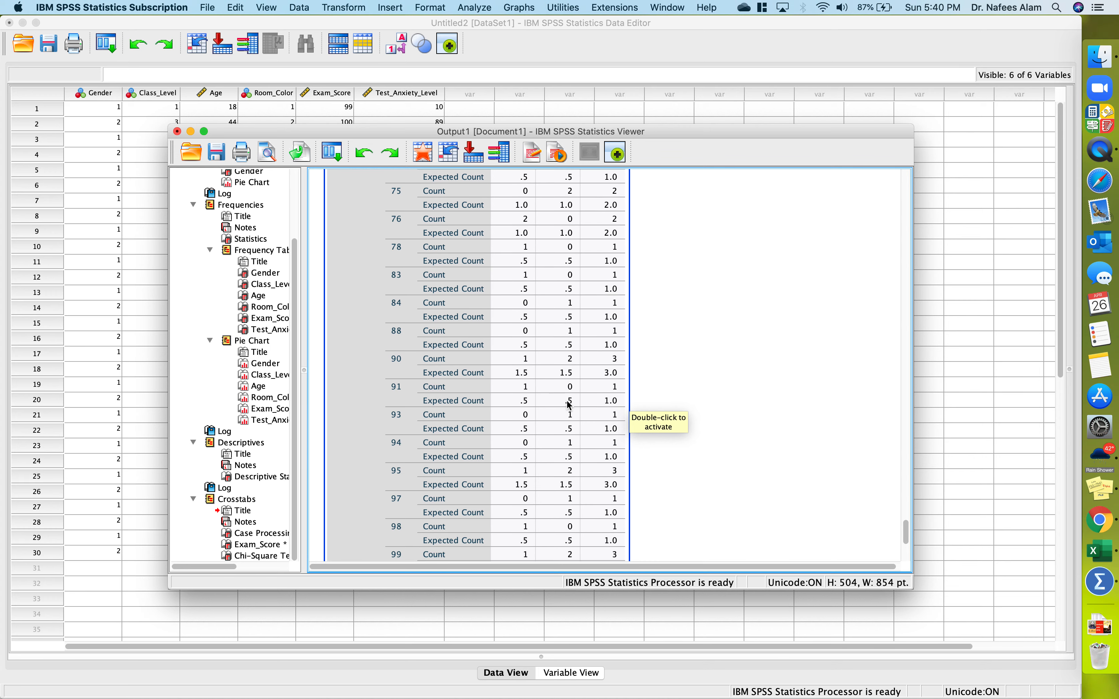
scroll(513, 447, "down", 5)
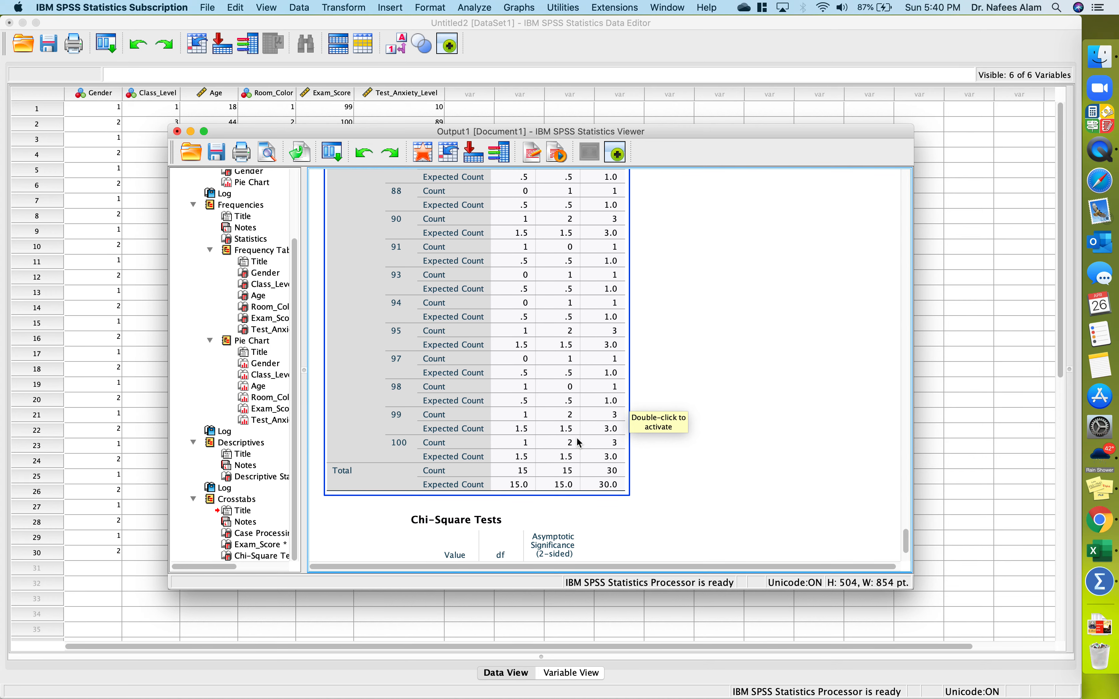
scroll(578, 439, "up", 2)
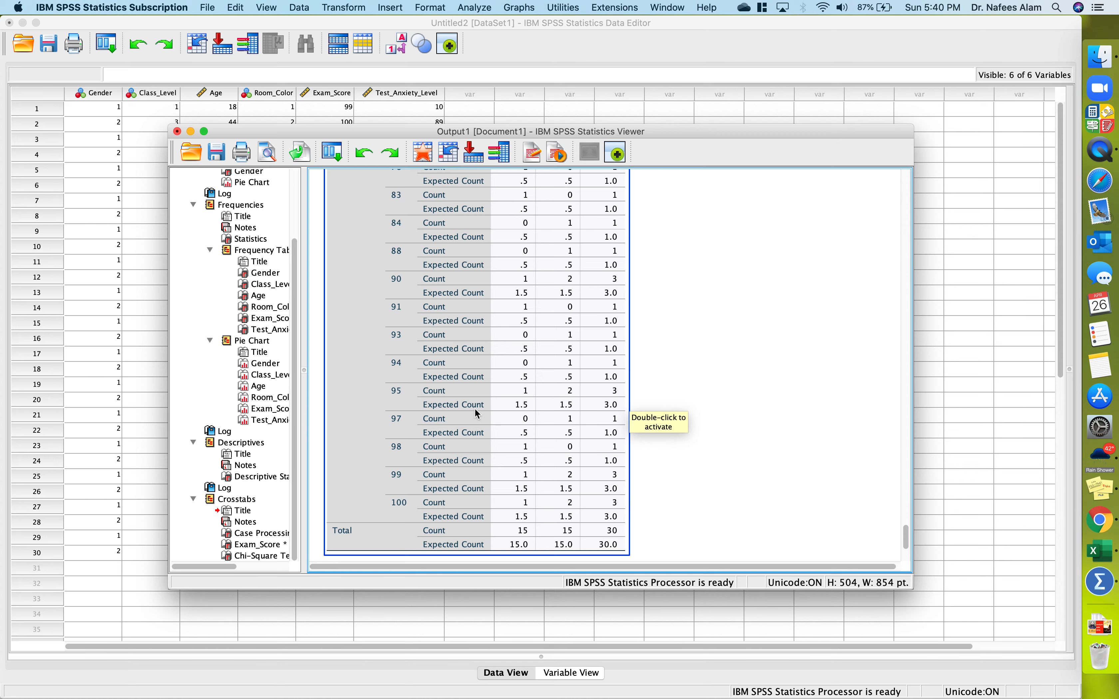
scroll(476, 410, "up", 10)
scroll(476, 412, "down", 3)
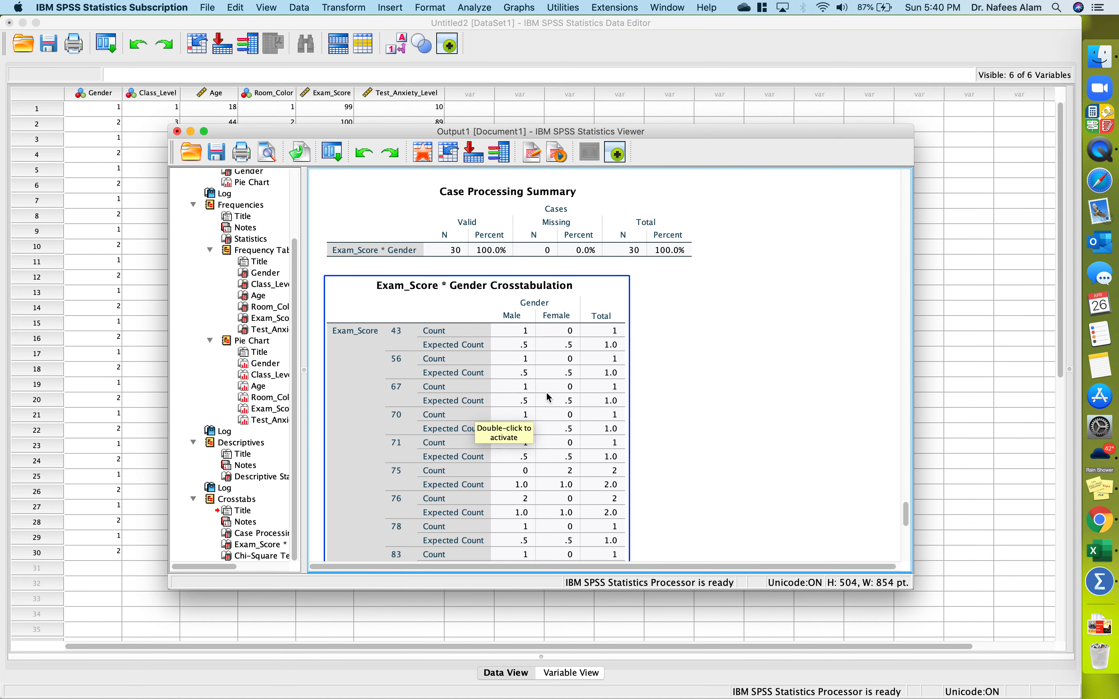
Step: Examine the totals of the Exam_Score by Gender crosstabulation and its Chi-Square Tests table
scroll(551, 396, "down", 5)
scroll(553, 397, "down", 8)
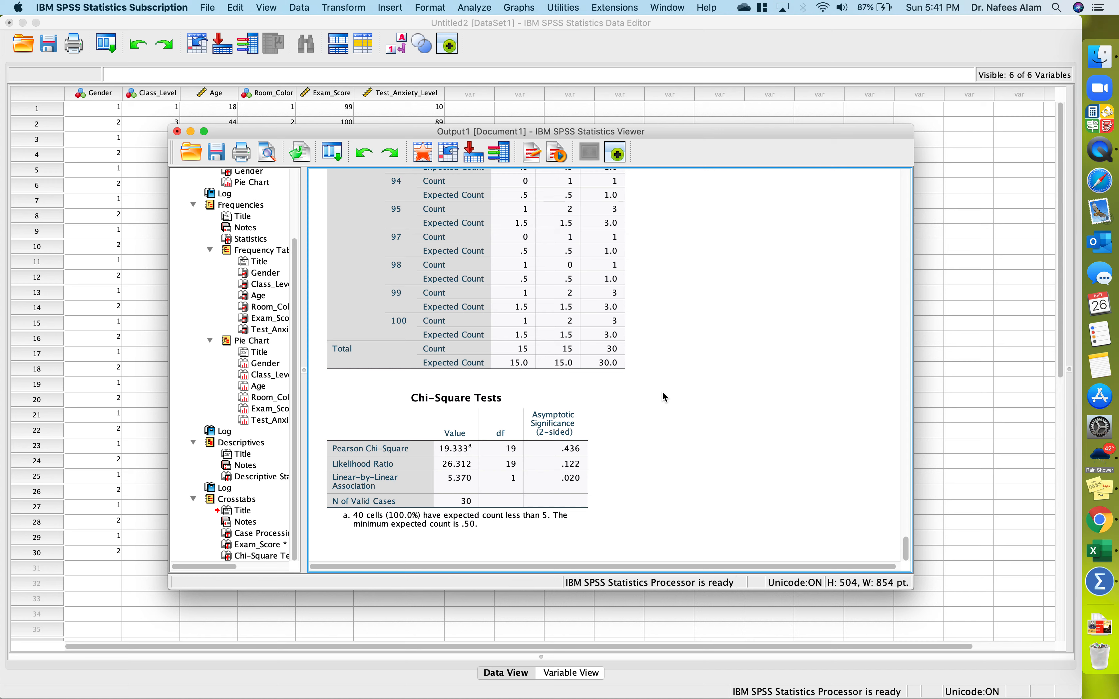
left_click(430, 295)
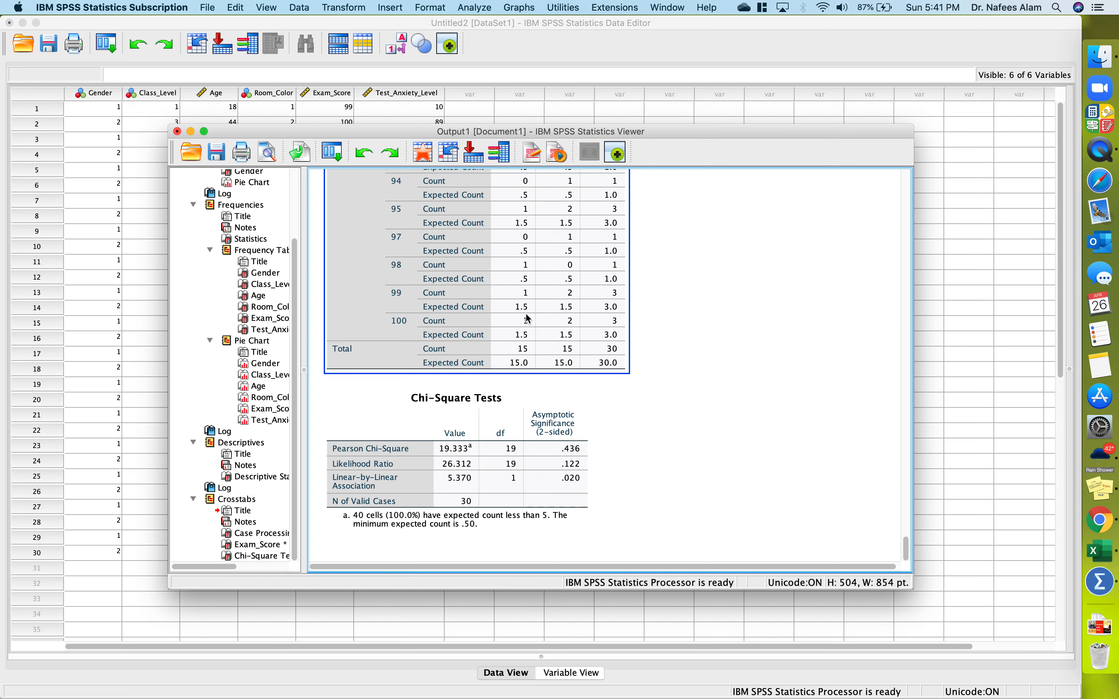
left_click(606, 402)
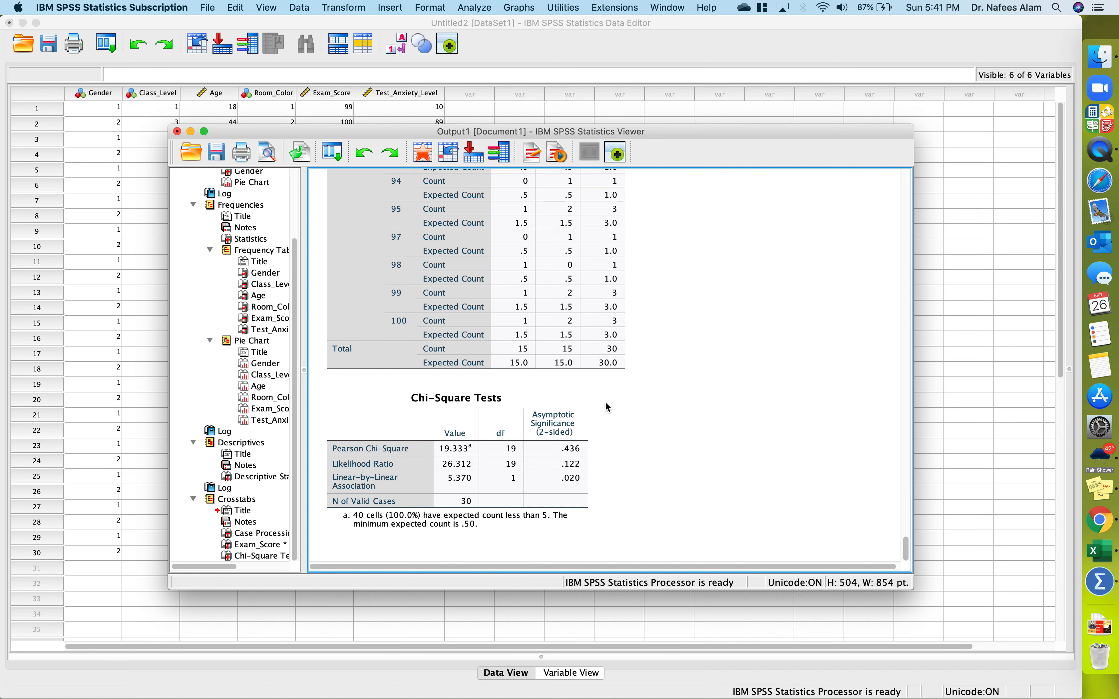
left_click(393, 420)
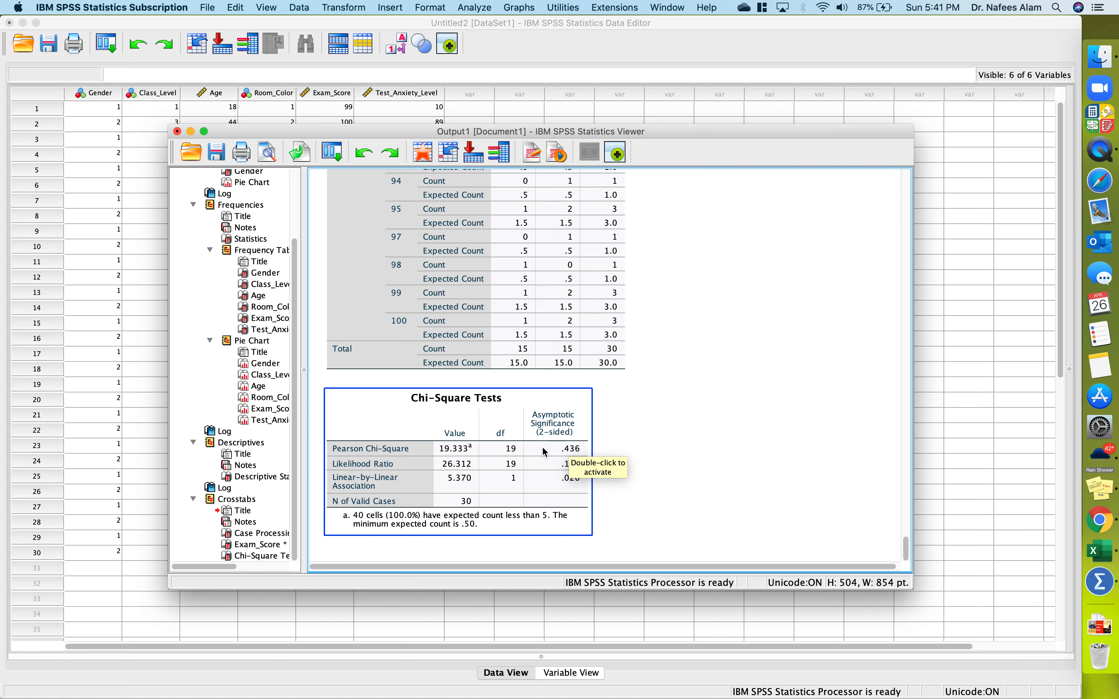
left_click(618, 321)
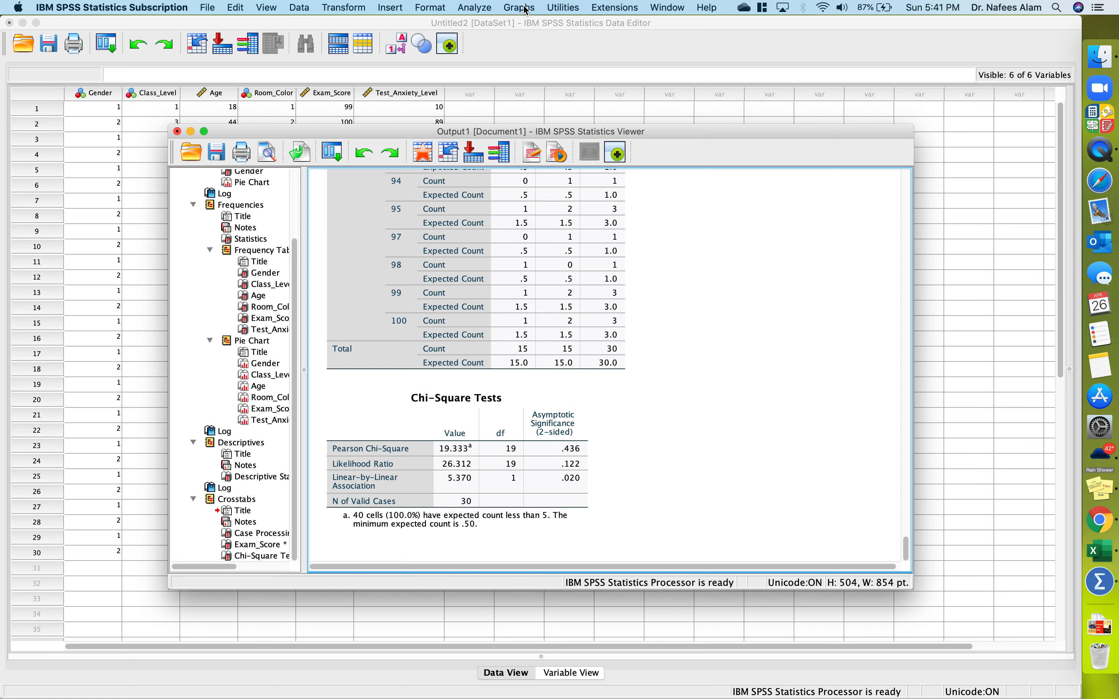
Step: Reopen the Crosstabs setup and remove Gender from the columns and Exam_Score from the rows
left_click(476, 8)
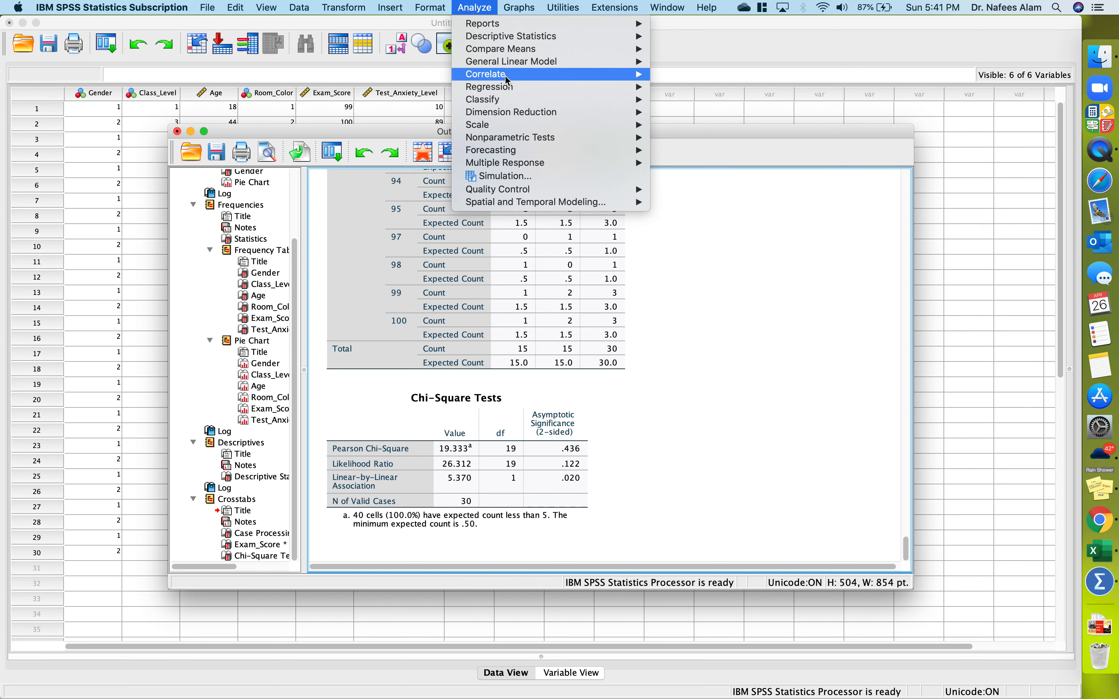
mouse_move(507, 39)
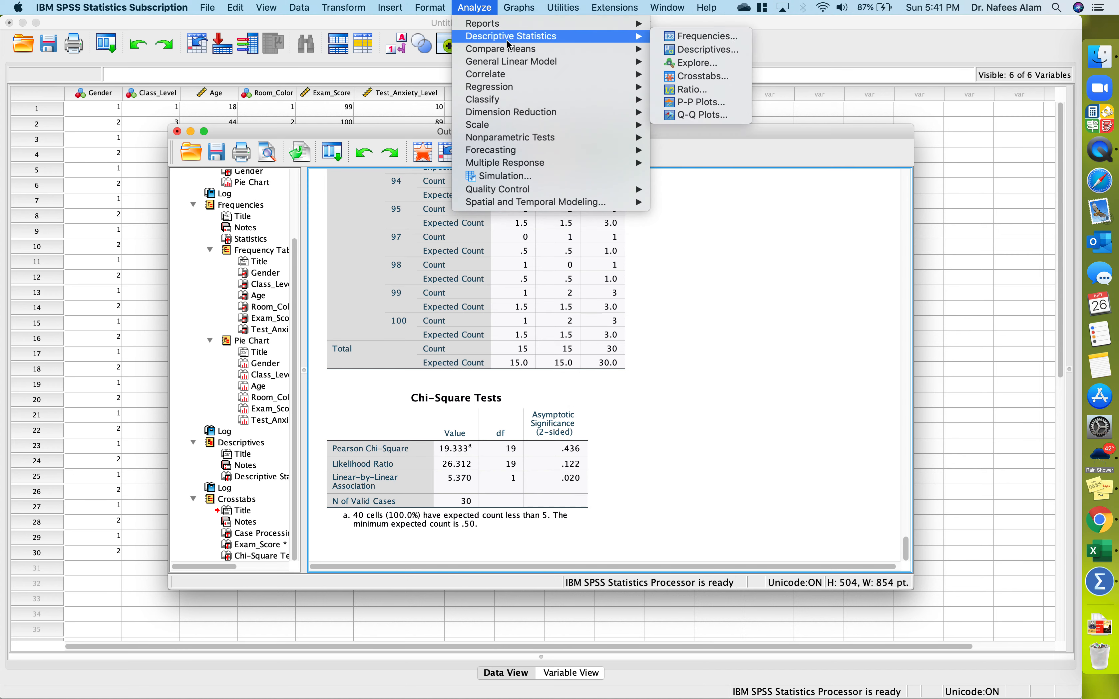
left_click(719, 78)
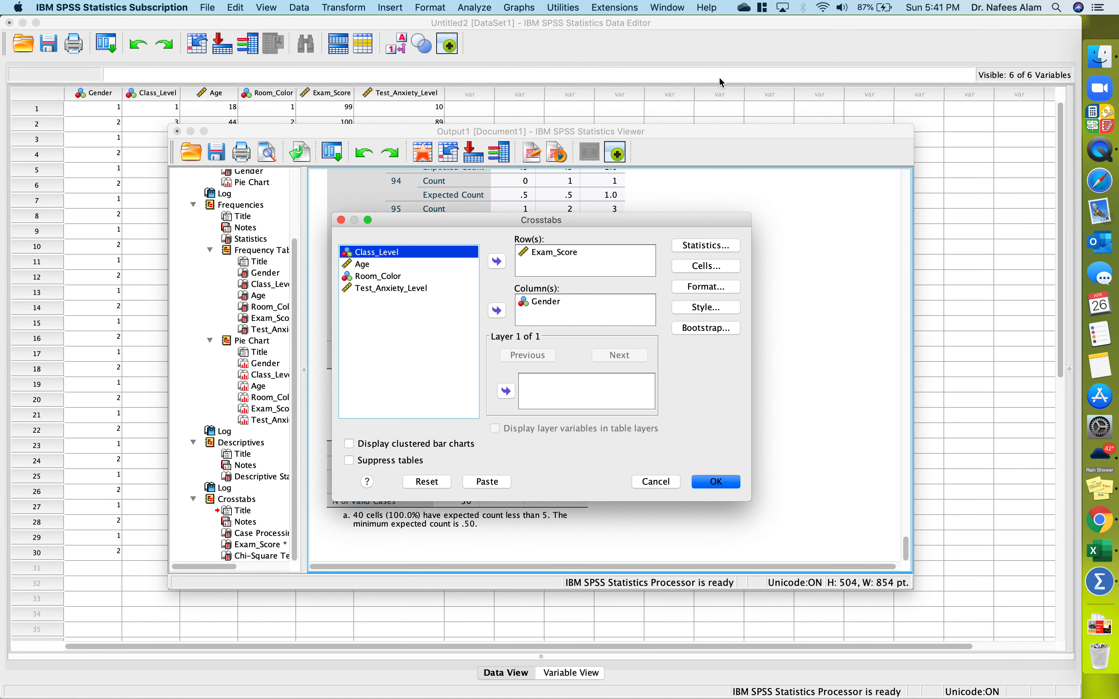
left_click(545, 306)
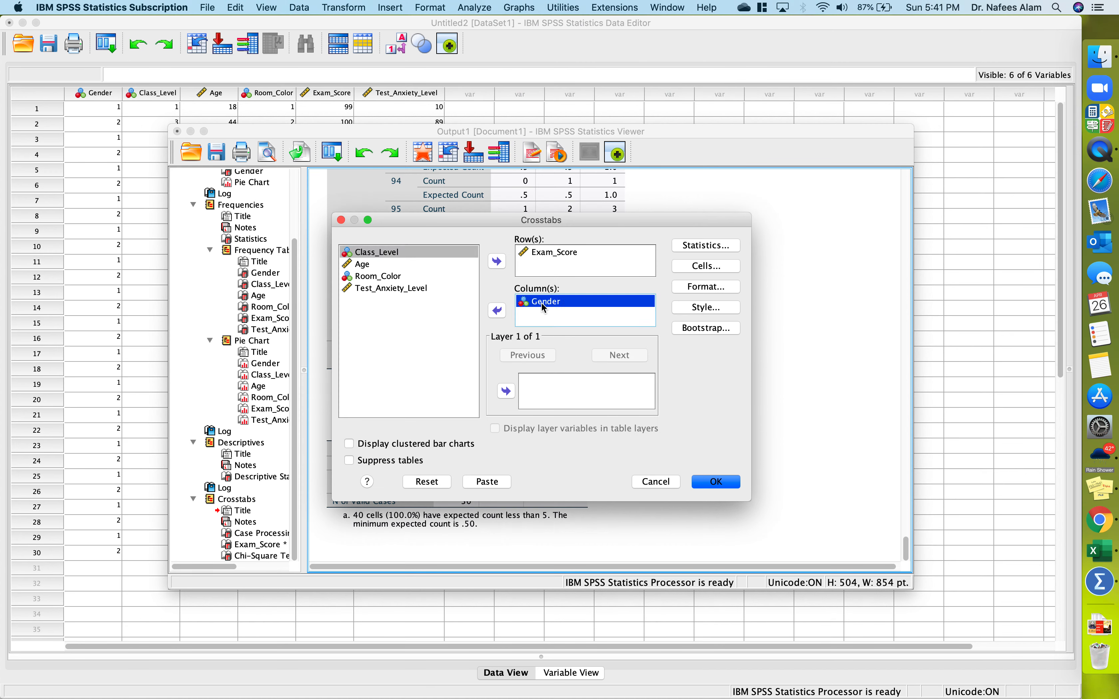
left_click(497, 311)
left_click(546, 255)
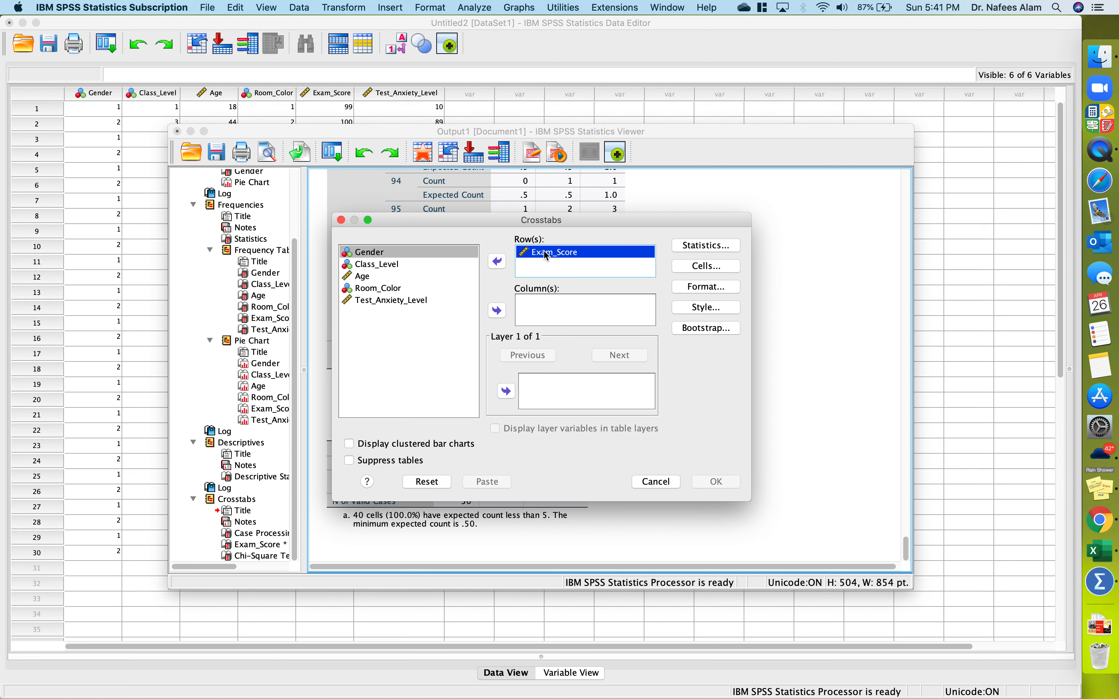
left_click(498, 261)
Step: Assign Test_Anxiety_Level as the crosstab's row variable and Room_Color as its column variable
left_click(387, 314)
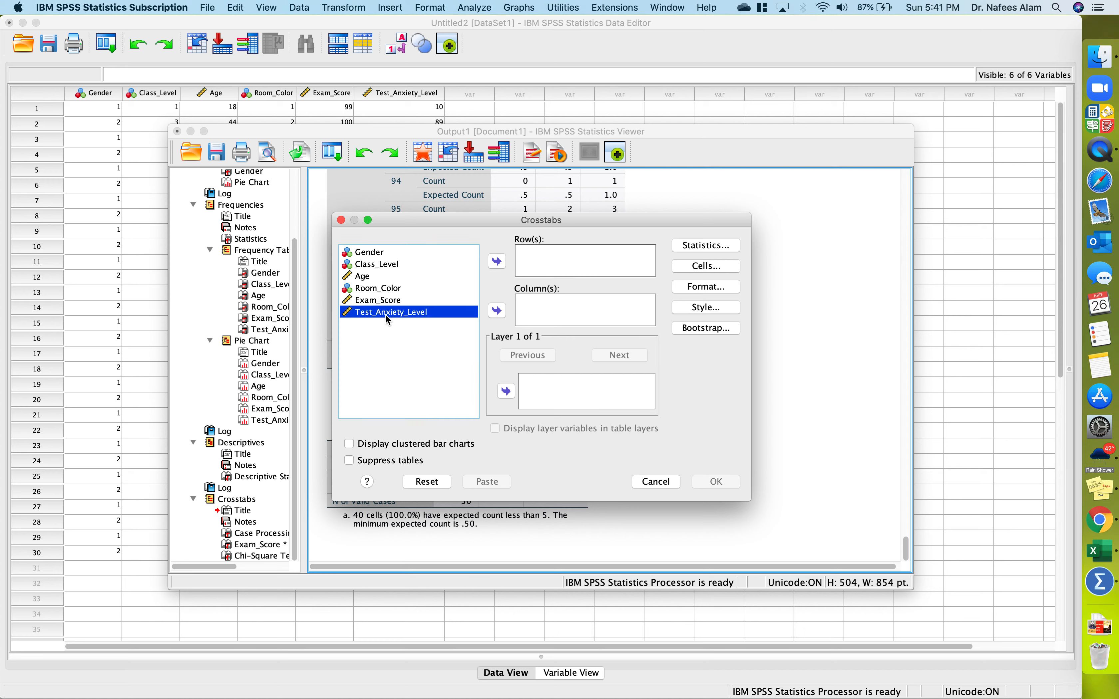
left_click(503, 258)
left_click(371, 288)
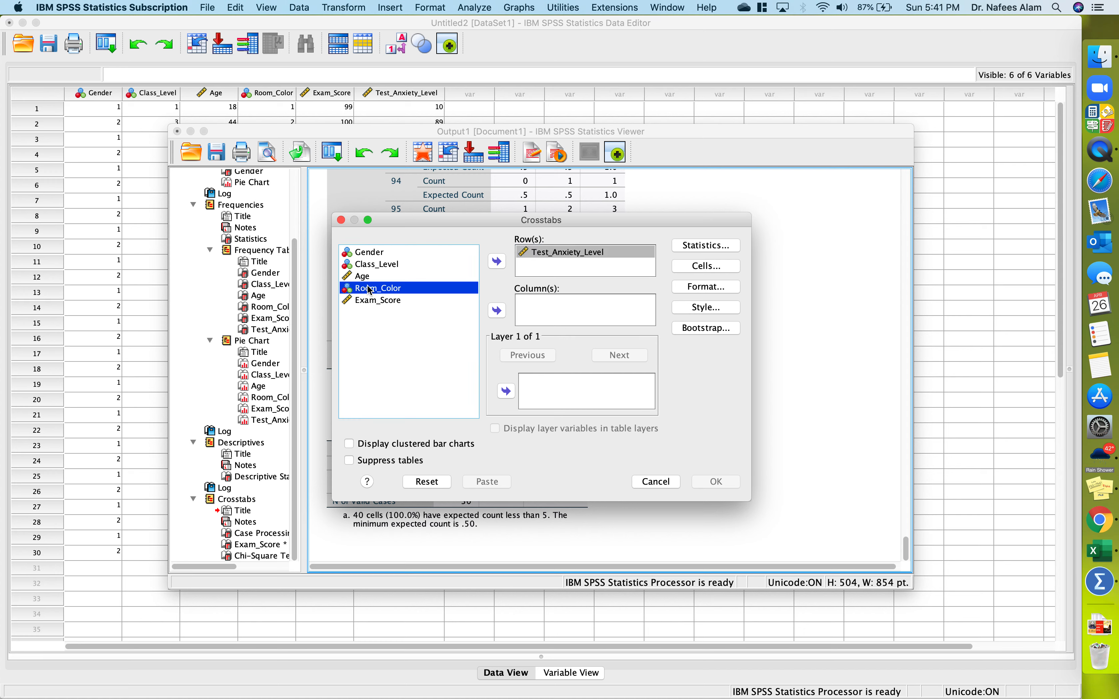
left_click(498, 311)
Step: Check that the chi-square statistic and observed and expected counts are selected, and run the Crosstabs analysis
left_click(690, 250)
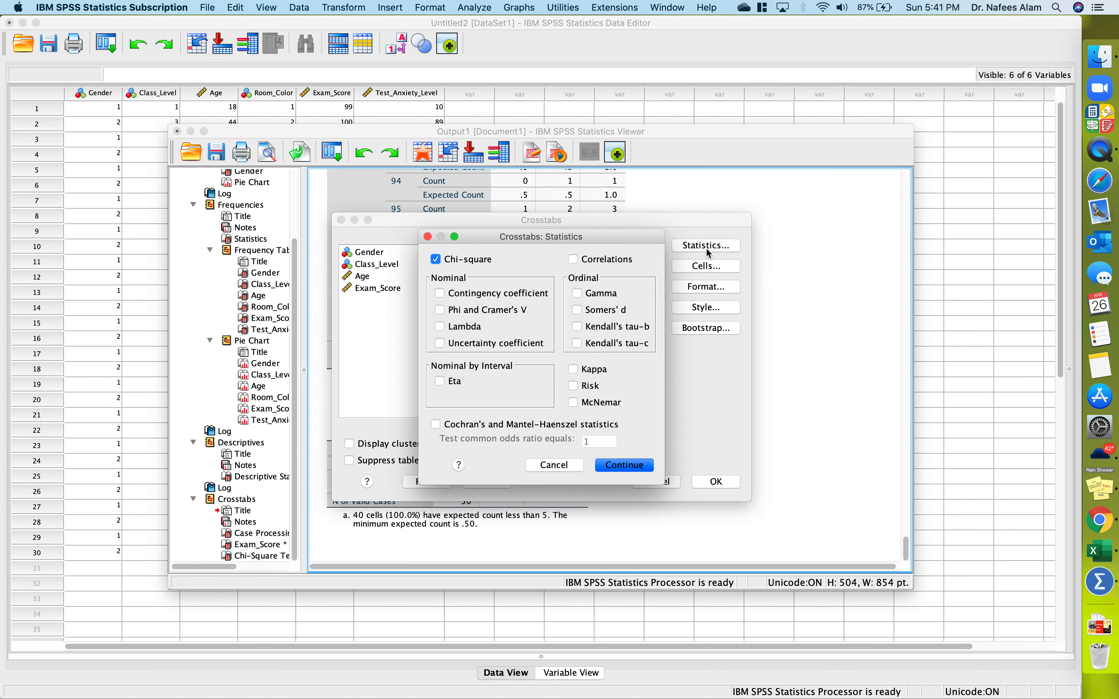
left_click(643, 466)
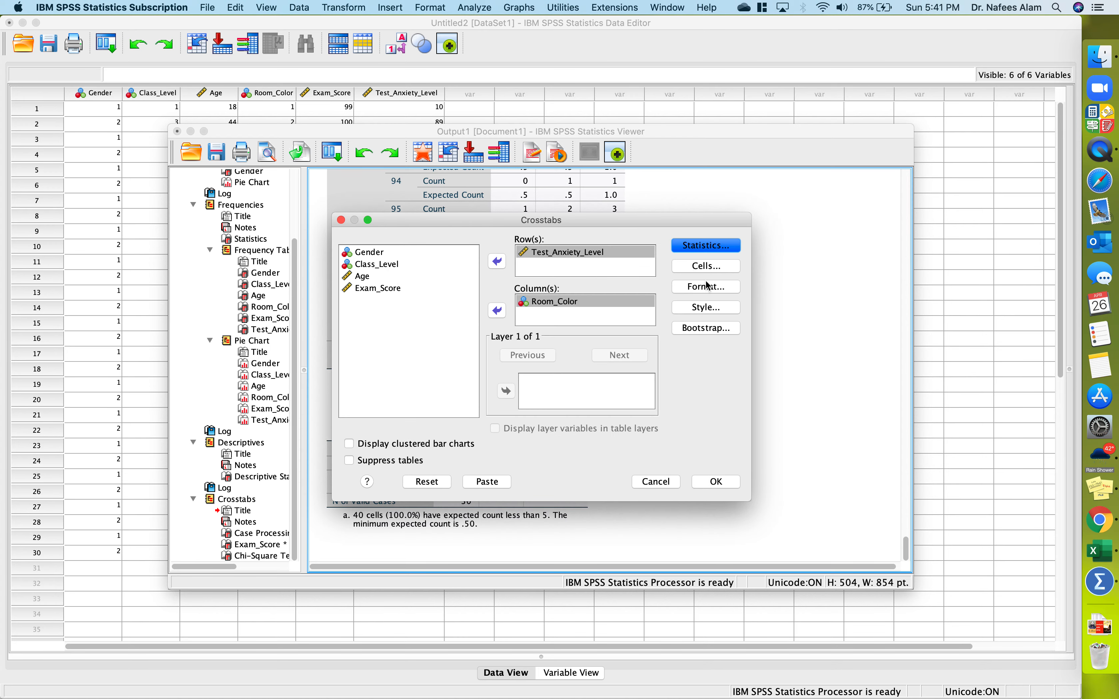
left_click(718, 272)
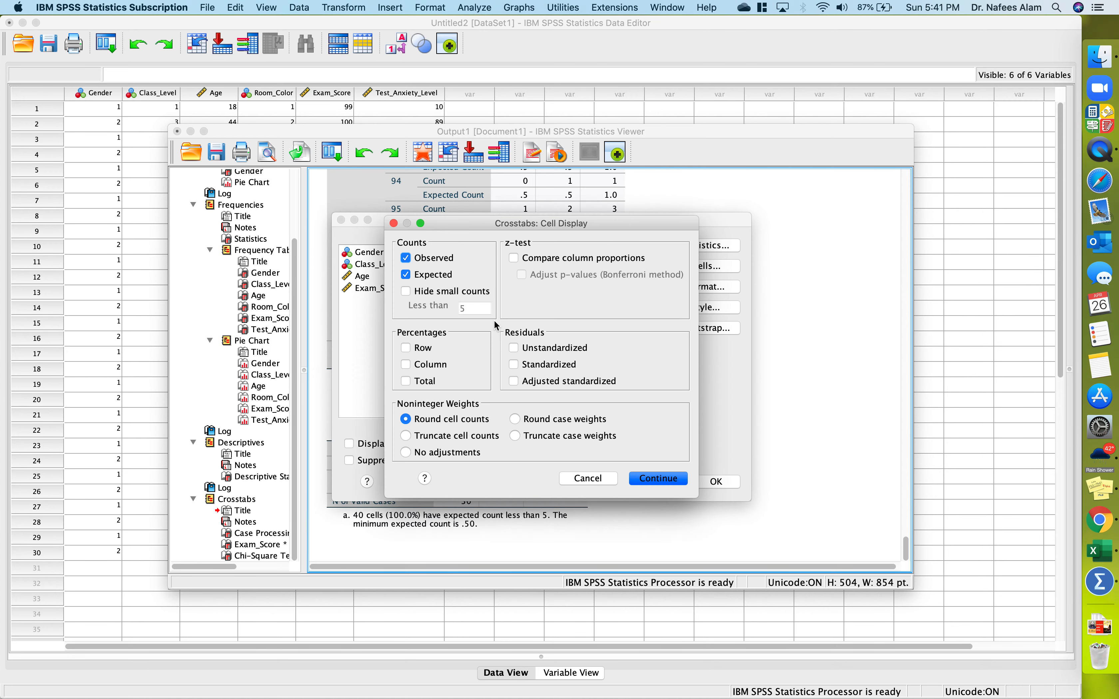
left_click(664, 480)
left_click(723, 485)
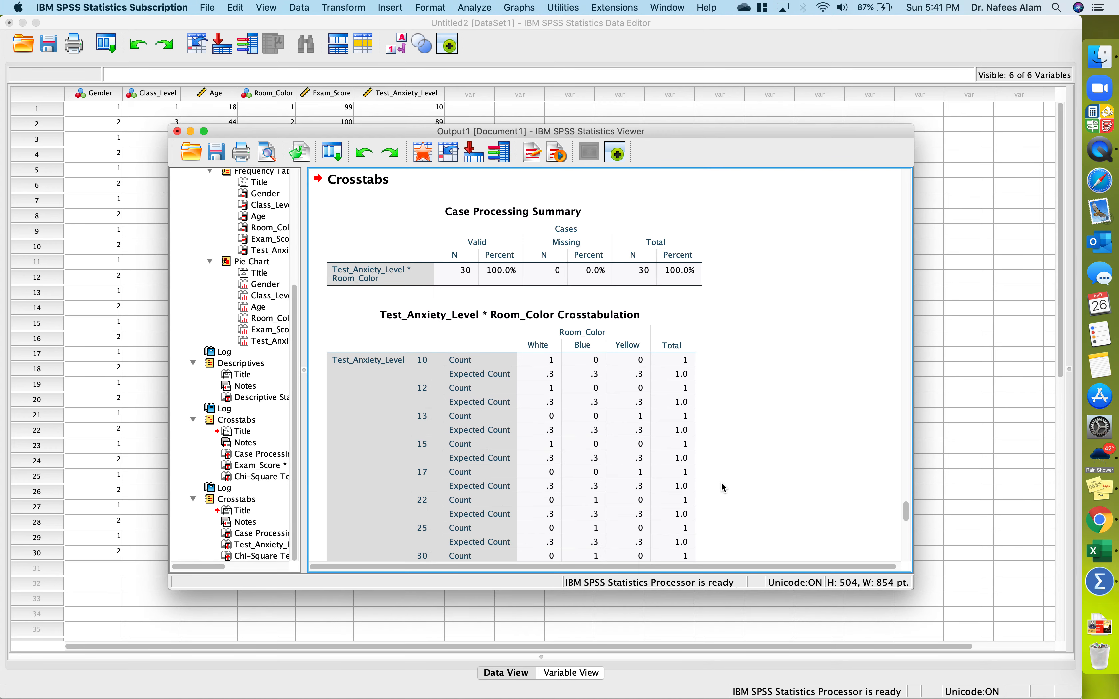
Step: Review the Test_Anxiety_Level by Room_Color crosstabulation and its Chi-Square Tests table
scroll(757, 500, "down", 3)
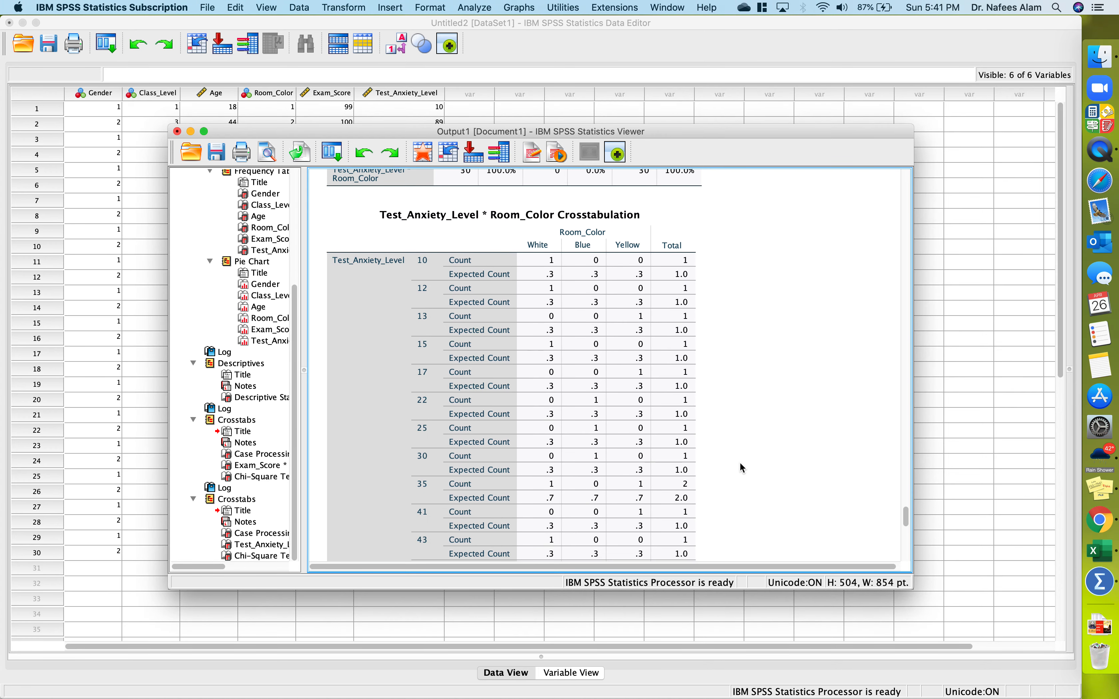
left_click(543, 264)
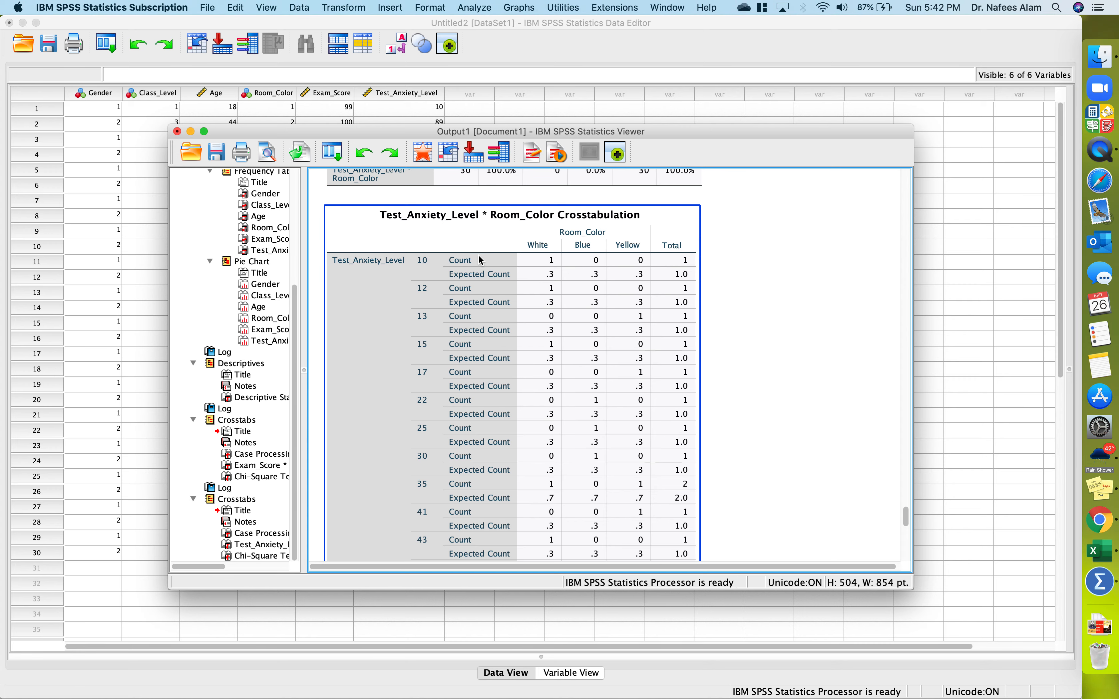
scroll(583, 346, "down", 6)
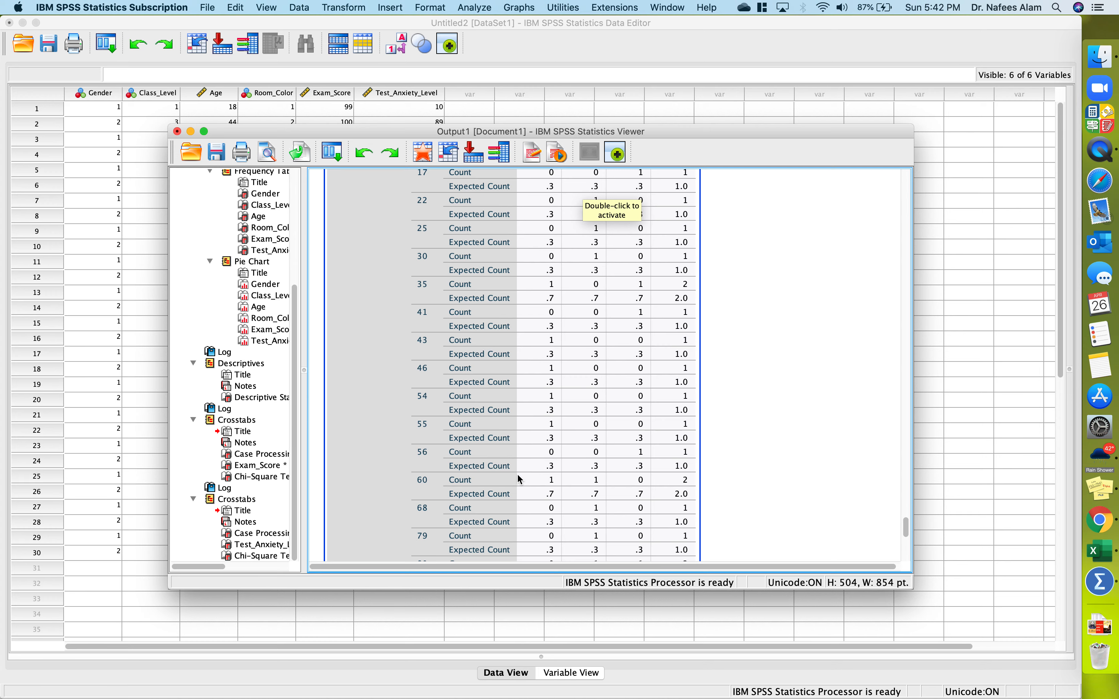
scroll(517, 474, "down", 8)
scroll(518, 474, "down", 5)
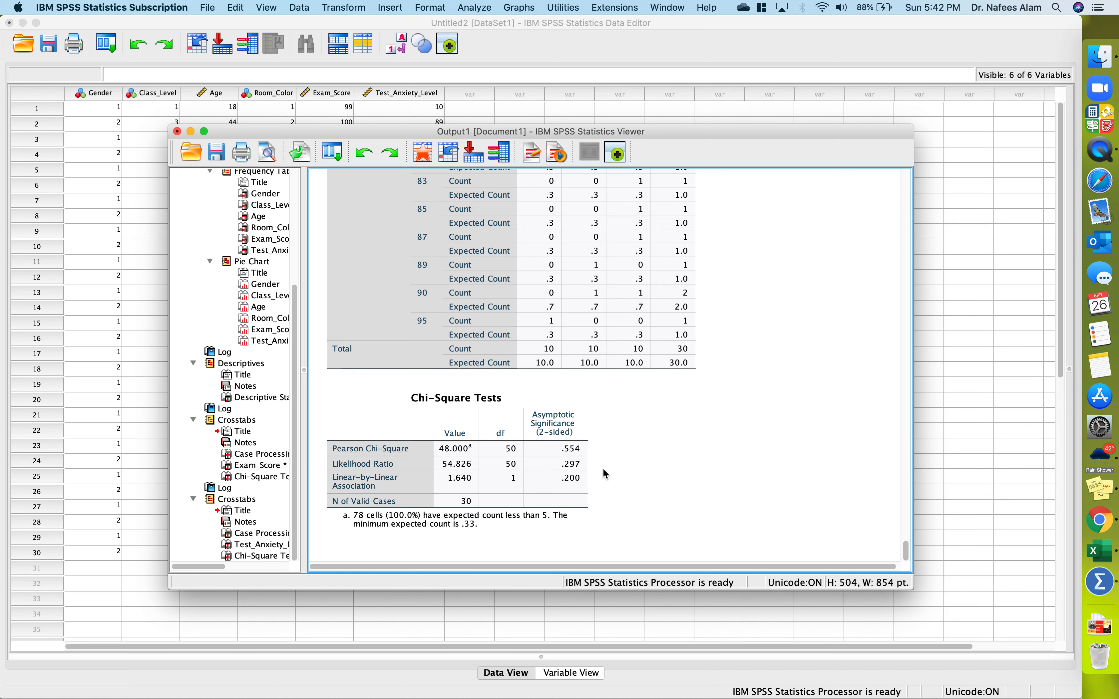
left_click(483, 13)
mouse_move(527, 36)
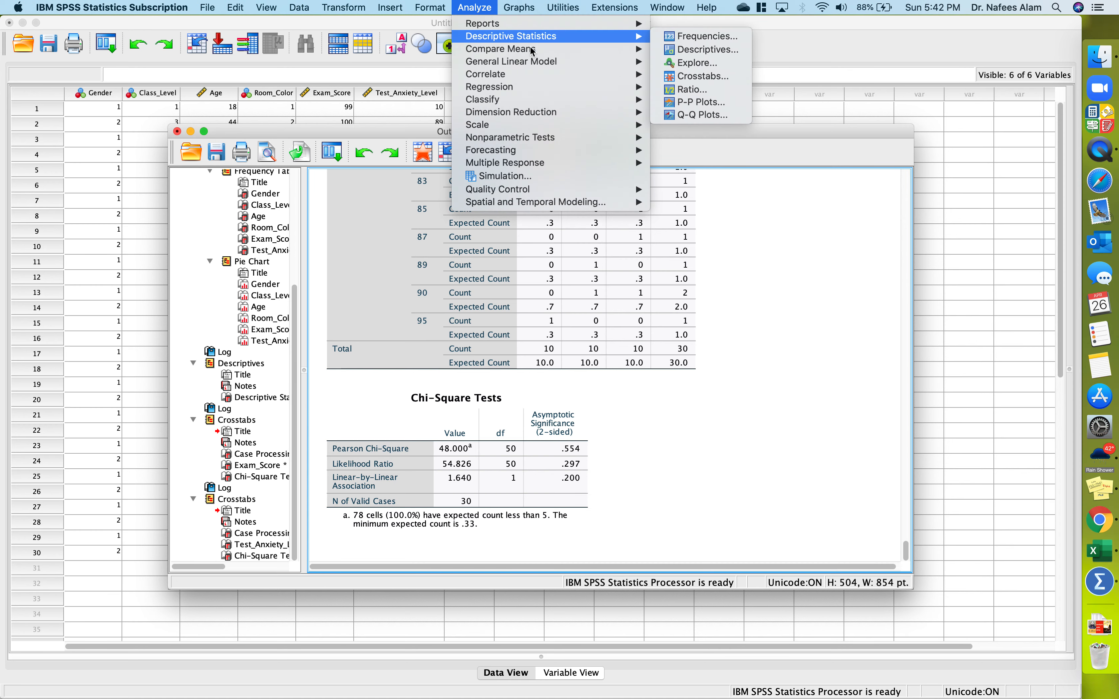
mouse_move(550, 53)
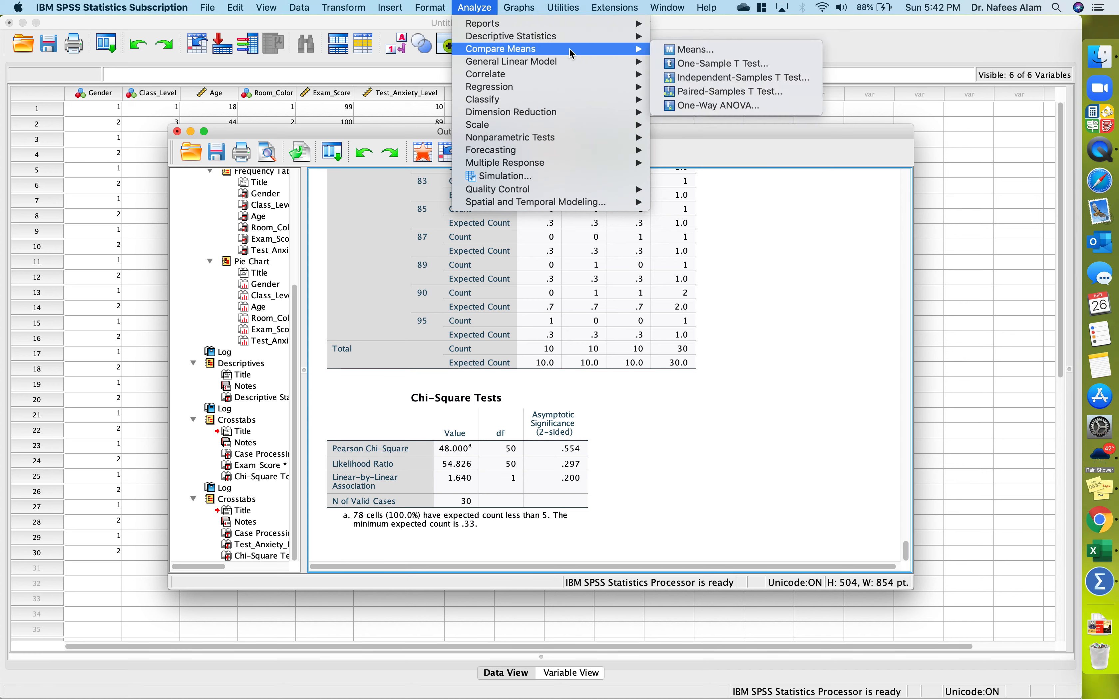
left_click(694, 54)
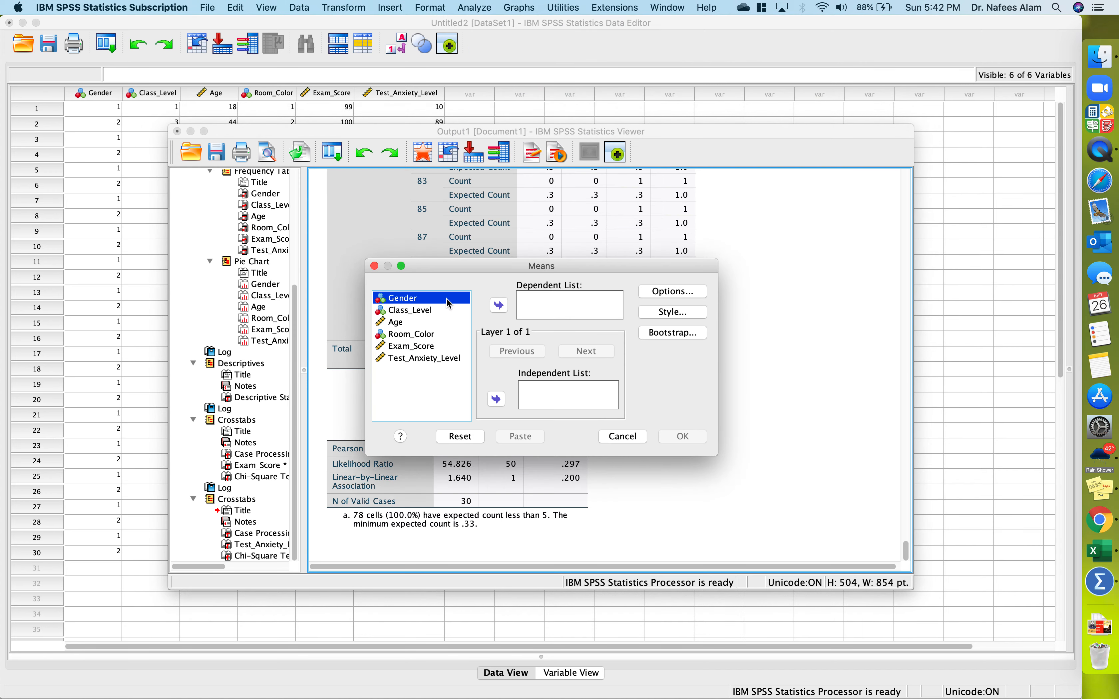
left_click(406, 347)
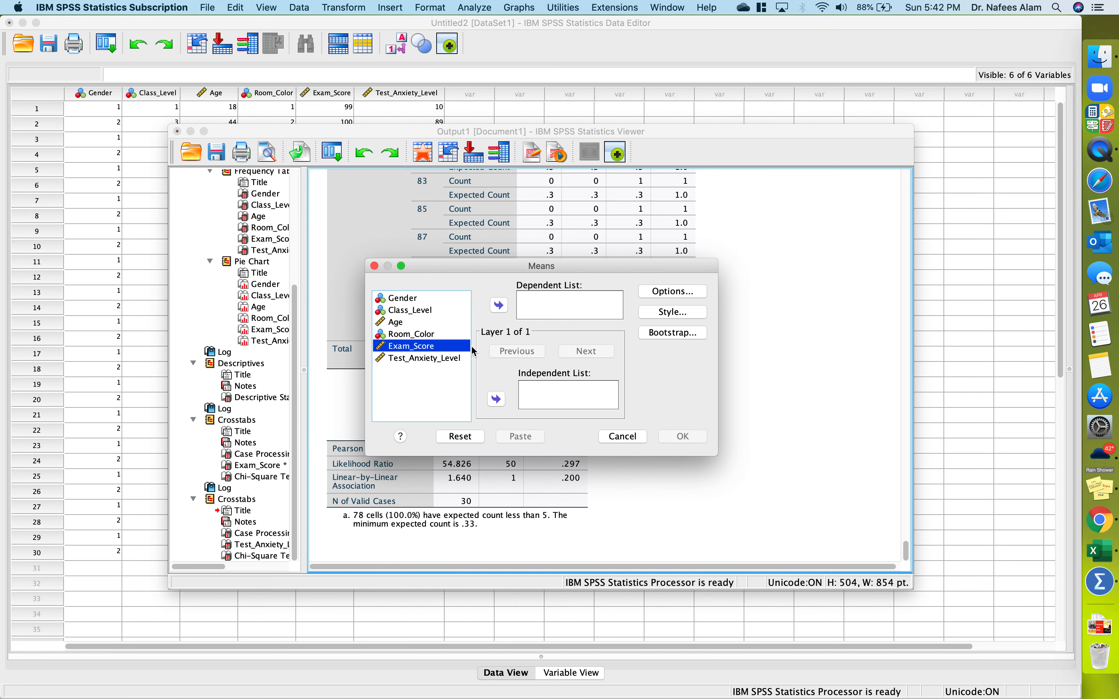
left_click(615, 437)
left_click(484, 8)
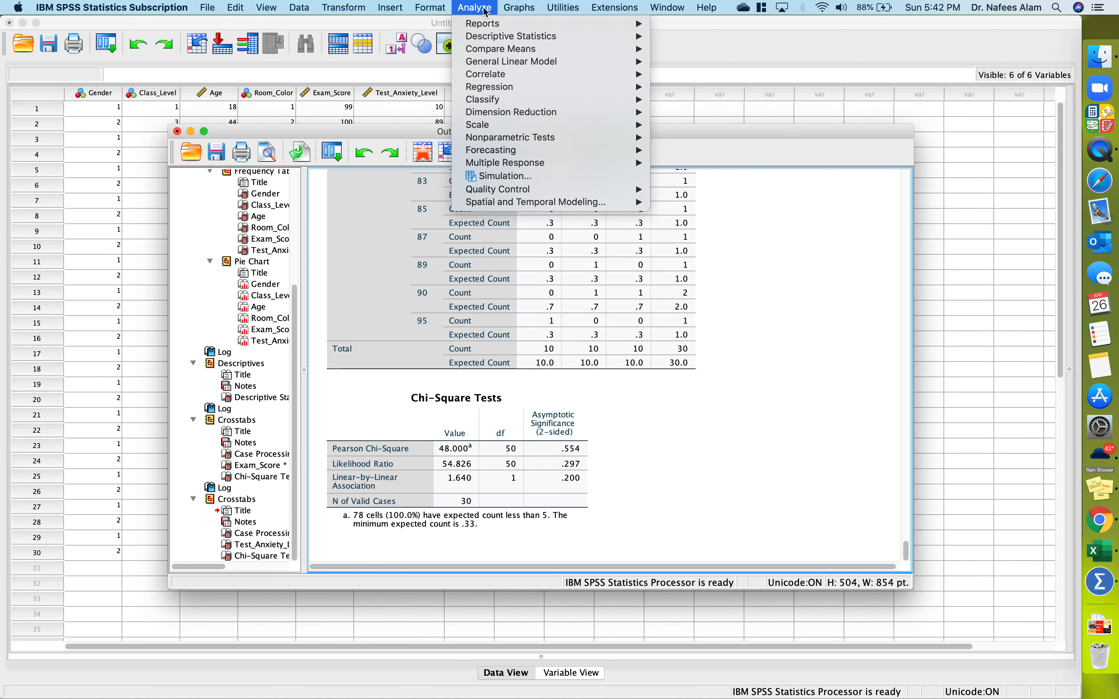
mouse_move(566, 82)
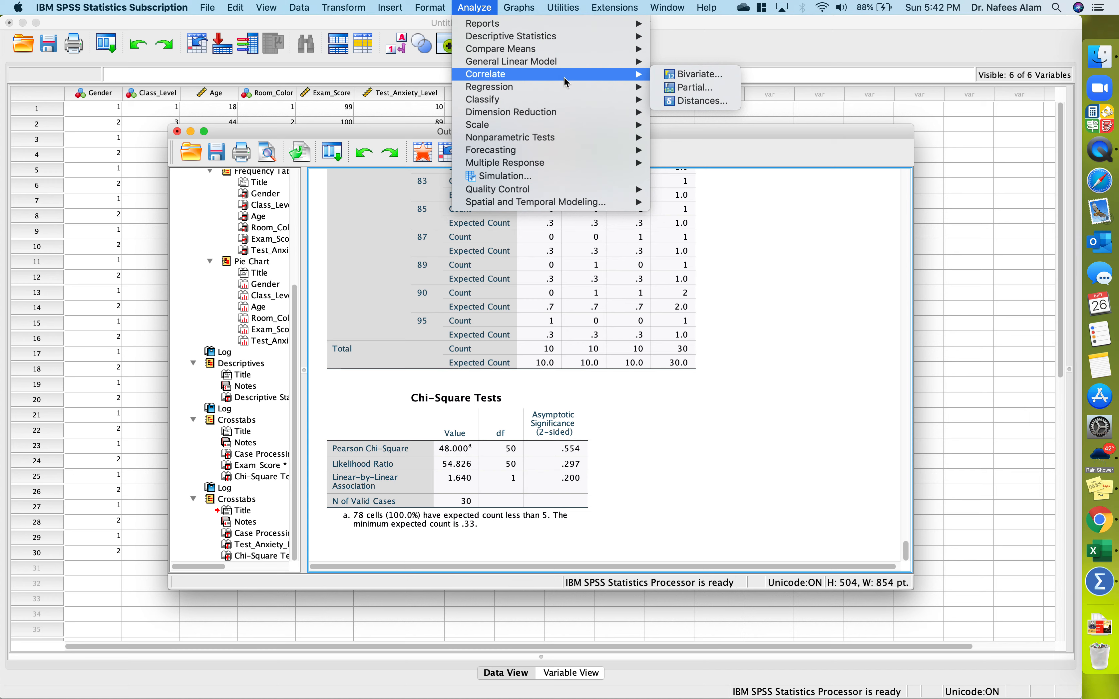
left_click(698, 75)
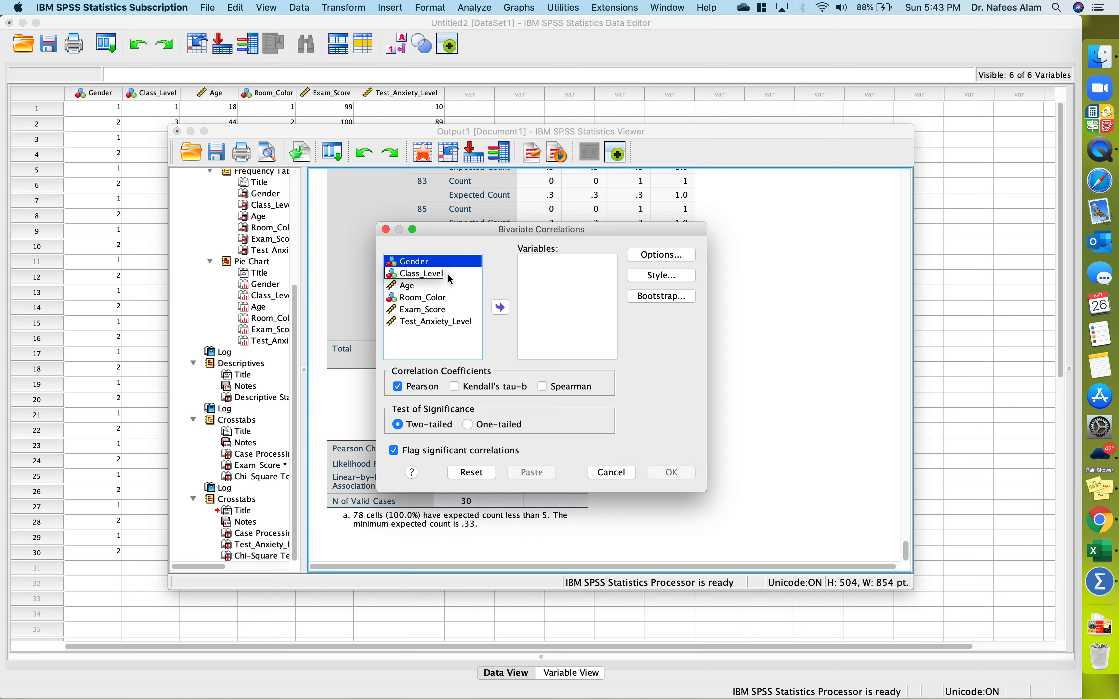
left_click(612, 472)
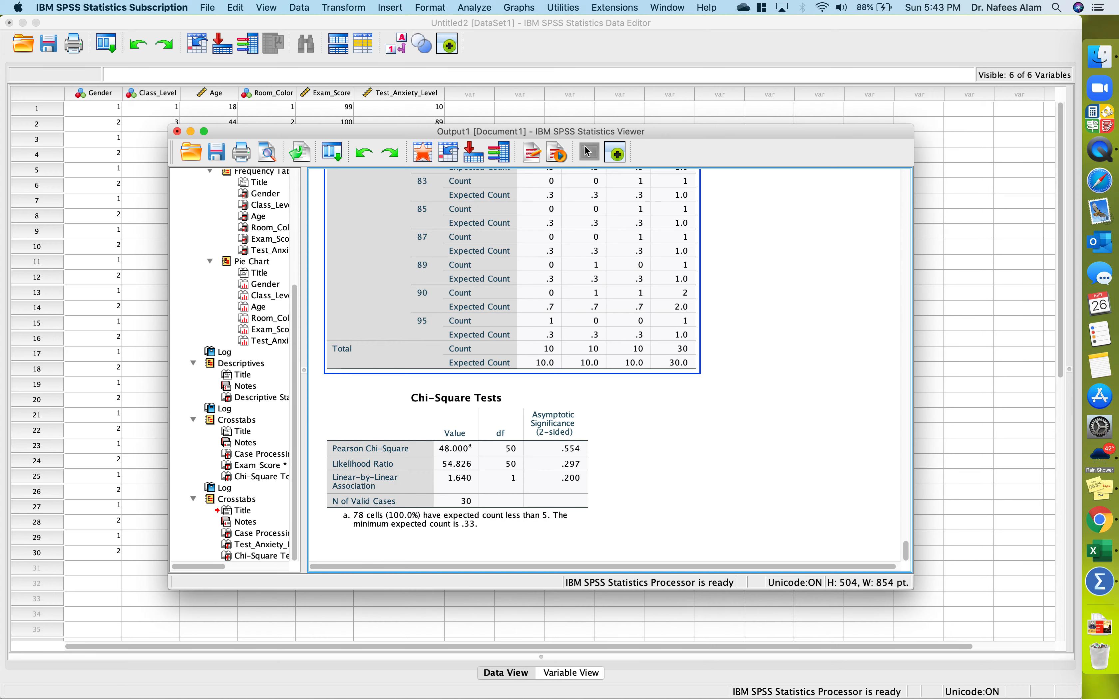
Step: Set up a Bivariate Correlations analysis that includes all six variables, from Gender to Test_Anxiety_Level
left_click(479, 8)
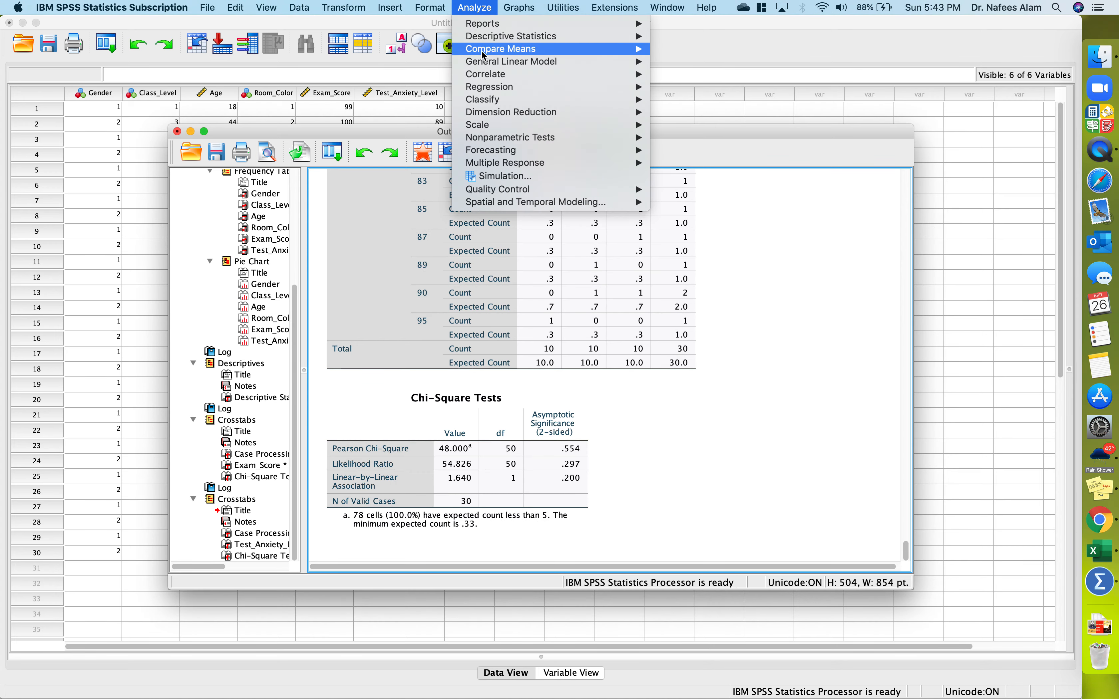
mouse_move(484, 75)
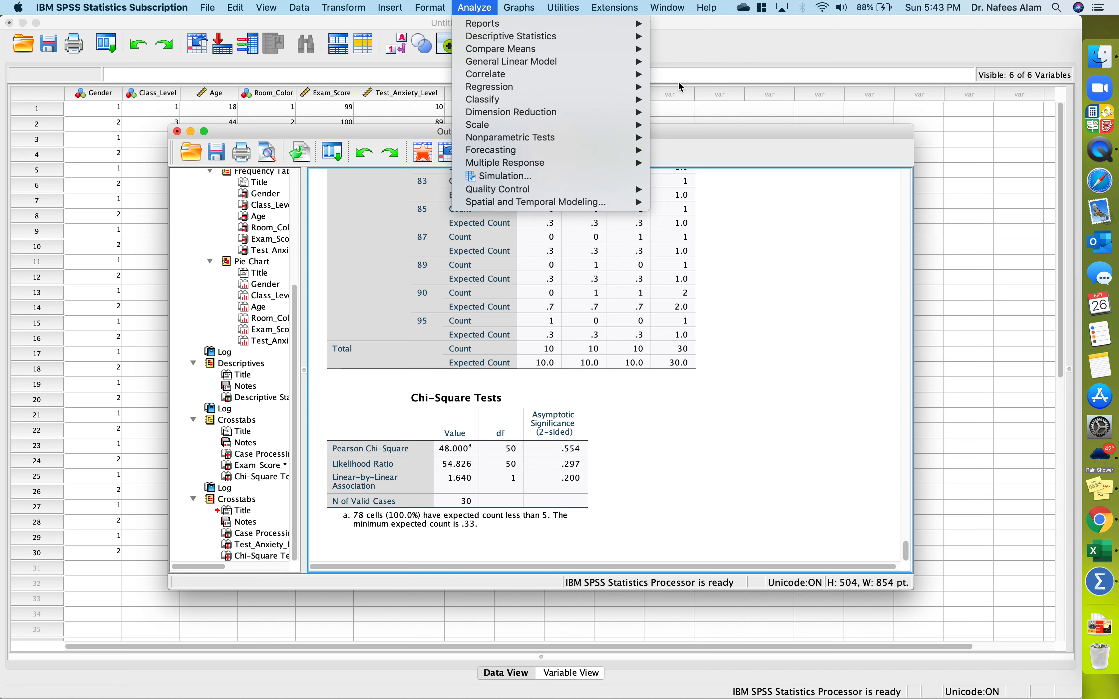
left_click(674, 79)
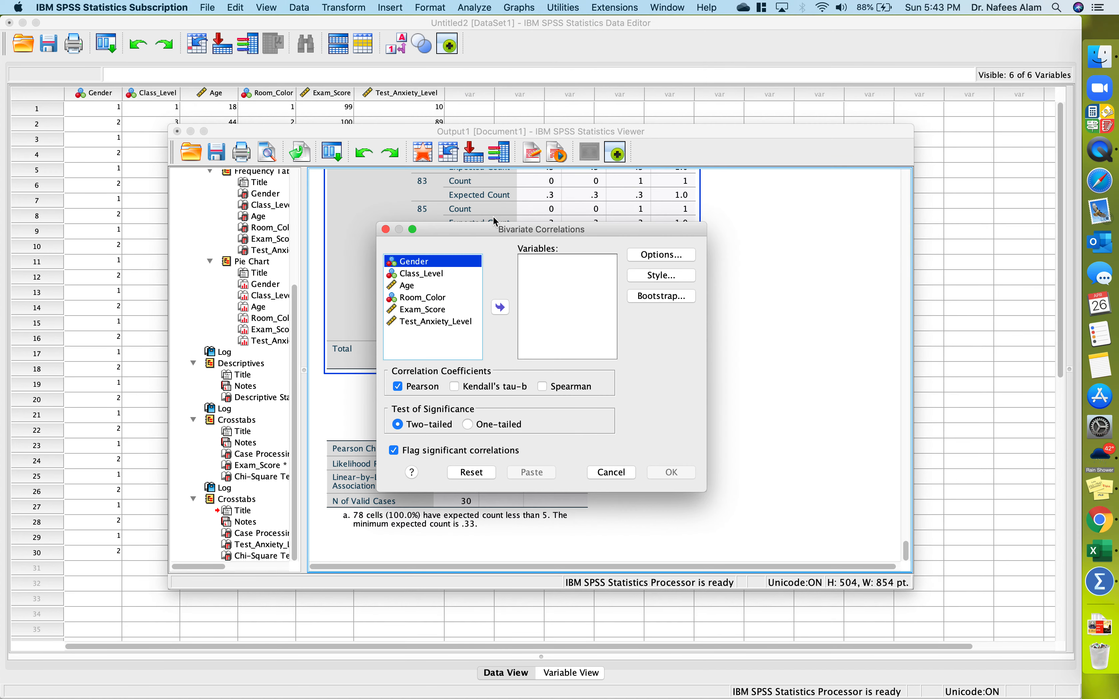
left_click(441, 311)
key("super+a")
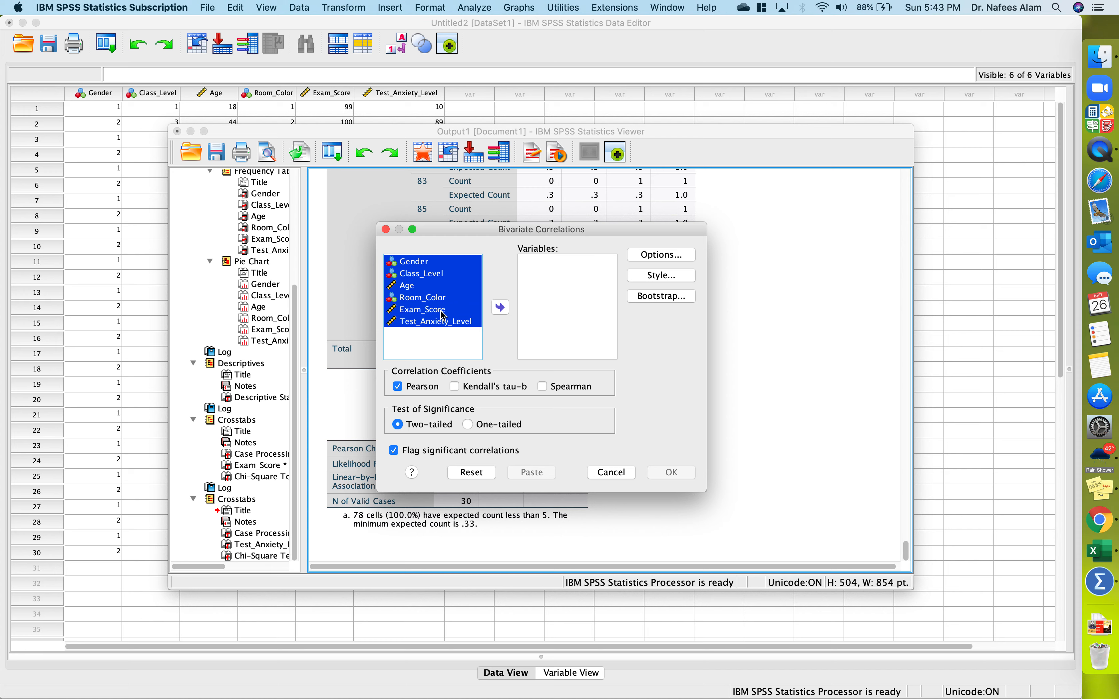
left_click(501, 308)
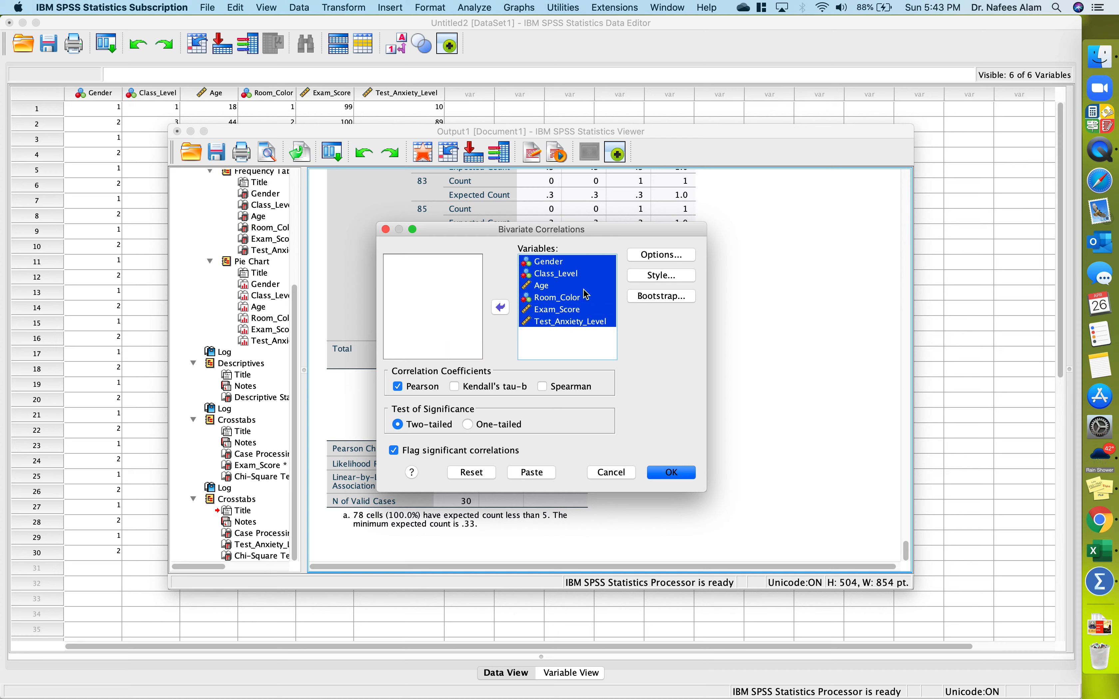
Step: Add means and standard deviations to the bivariate correlations and run the two-tailed Pearson analysis
left_click(660, 255)
left_click(451, 319)
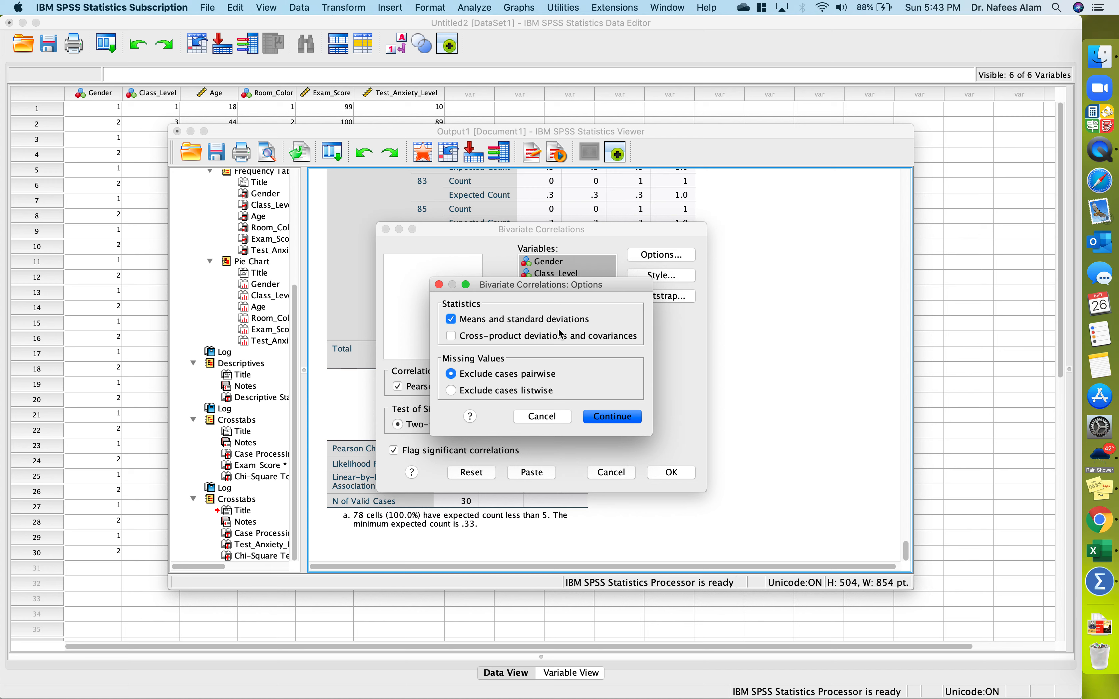
left_click(627, 418)
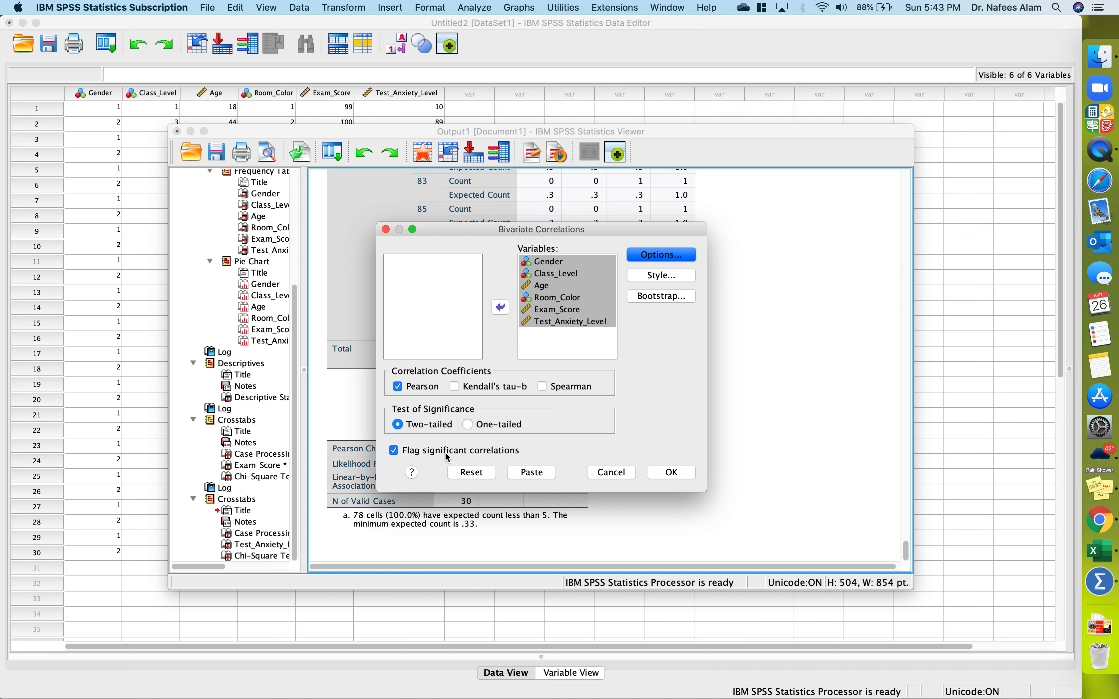
left_click(672, 472)
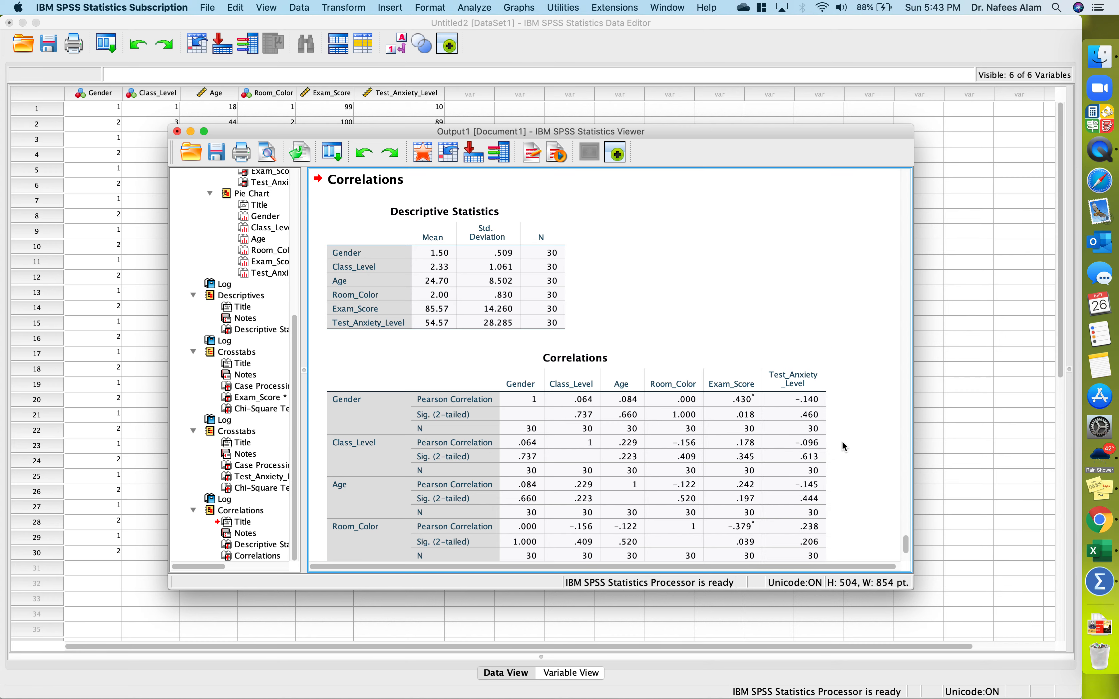
scroll(849, 458, "down", 5)
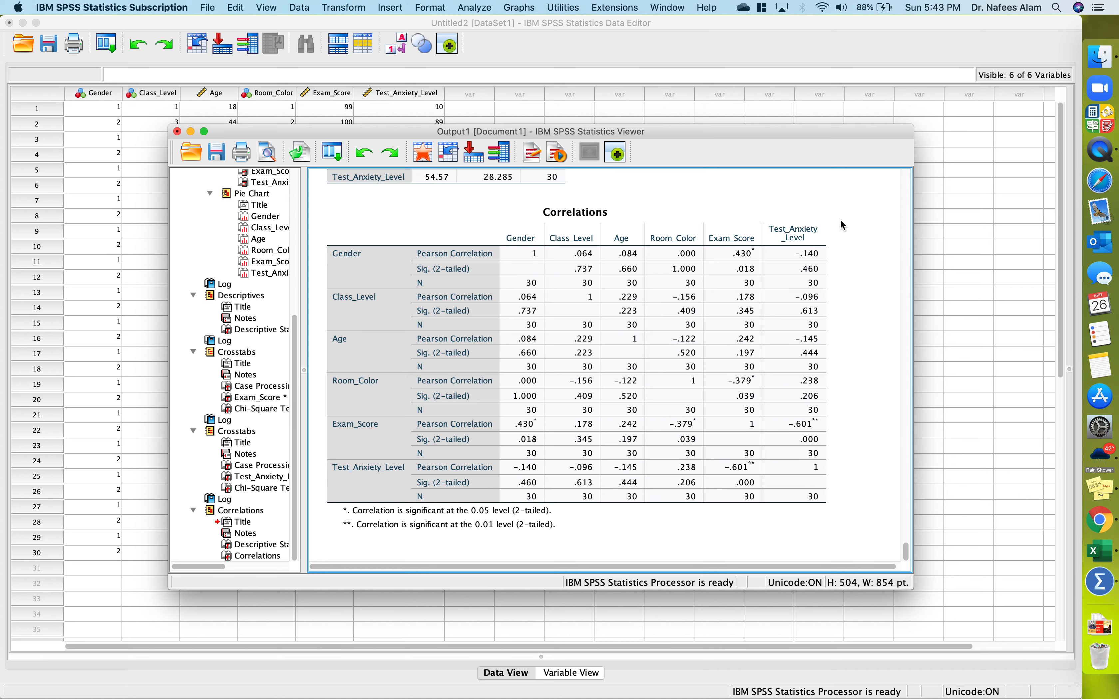
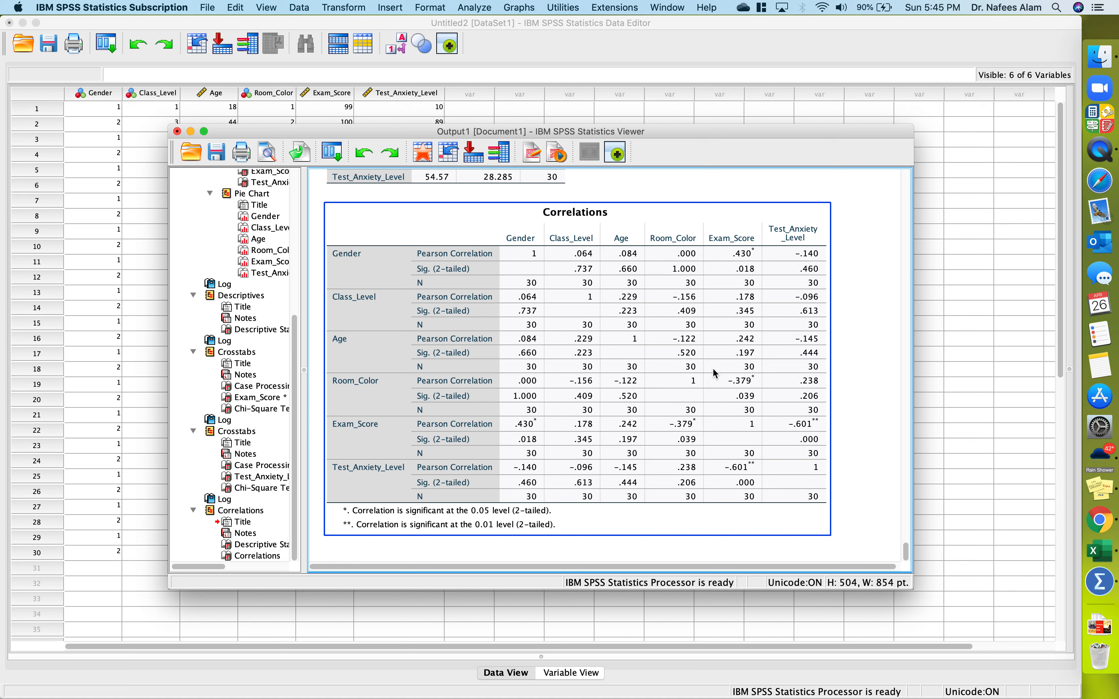
Step: Set up a Means comparison with Exam_Score as the dependent variable and Gender as the independent variable
left_click(477, 8)
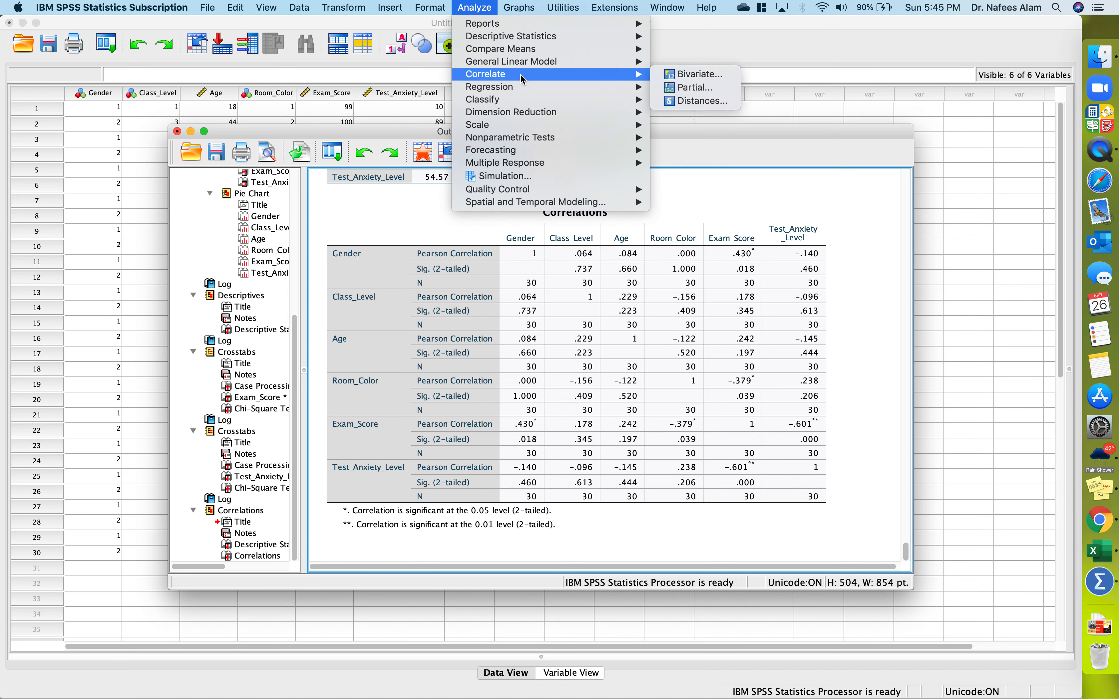
mouse_move(500, 48)
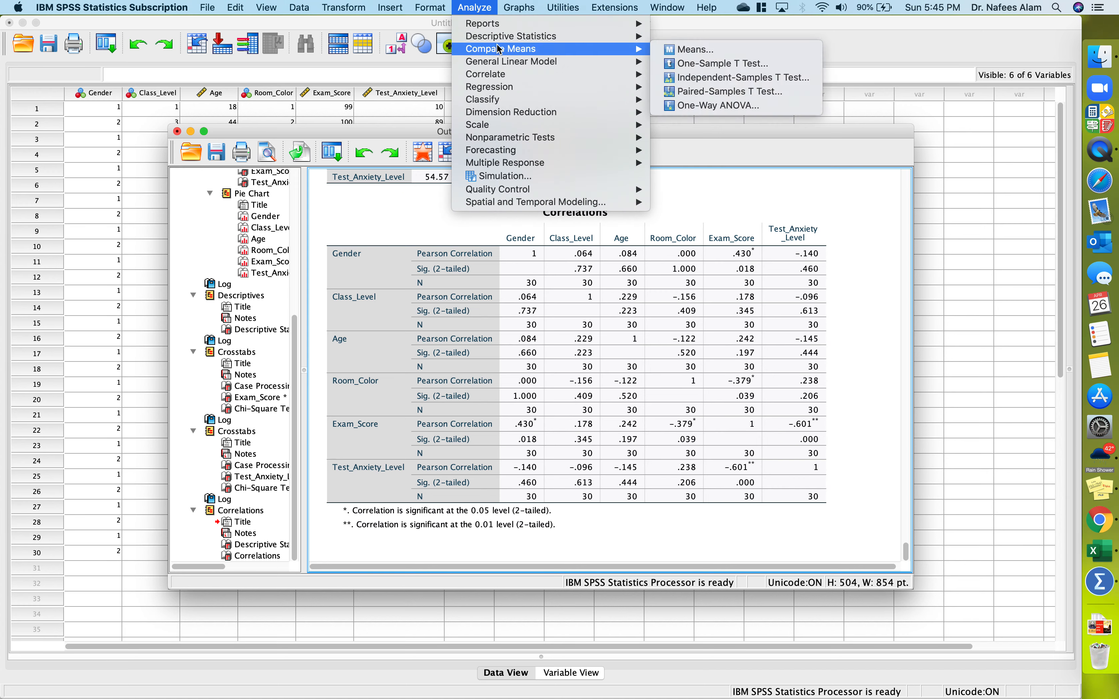
left_click(703, 48)
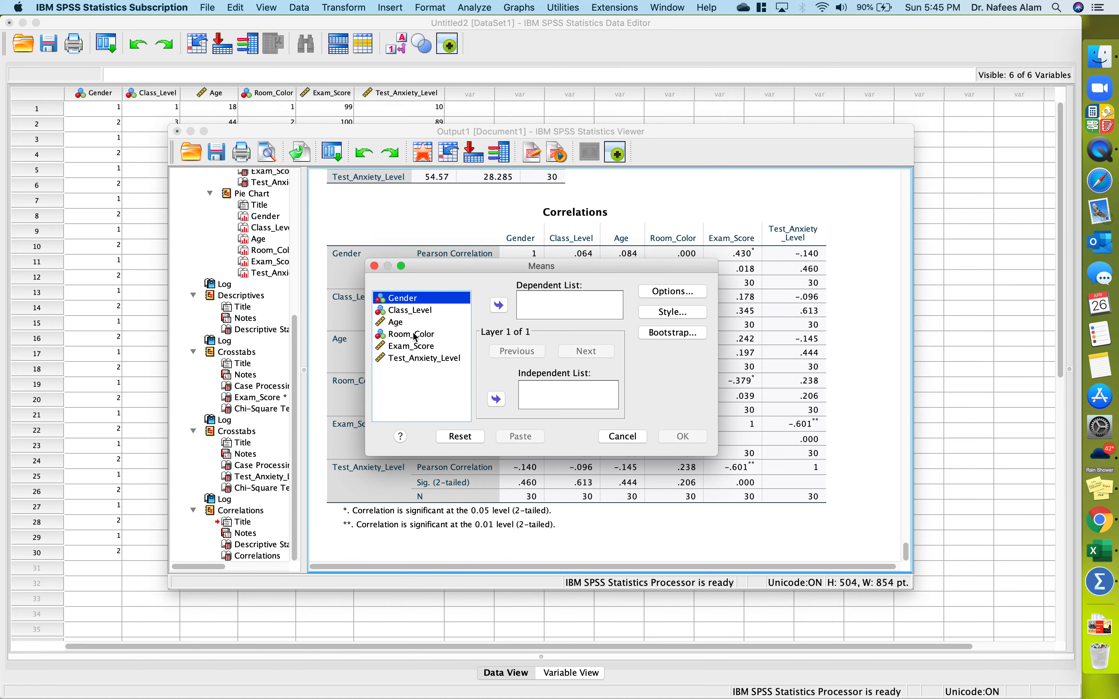
left_click(429, 347)
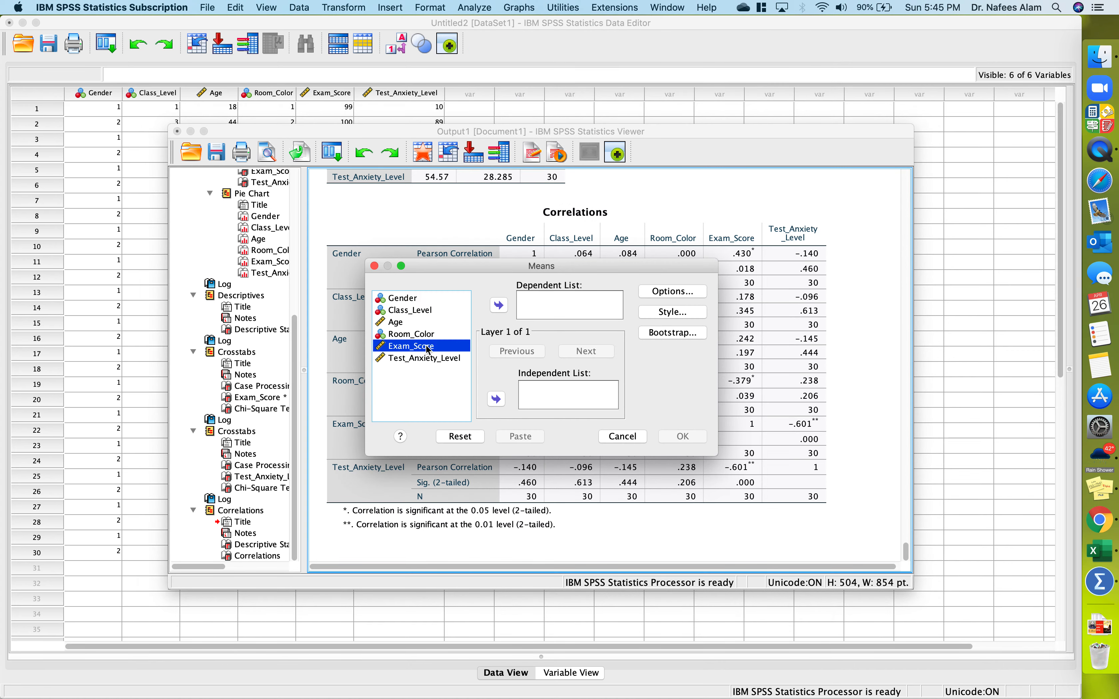
left_click(499, 305)
left_click_drag(554, 272, 549, 377)
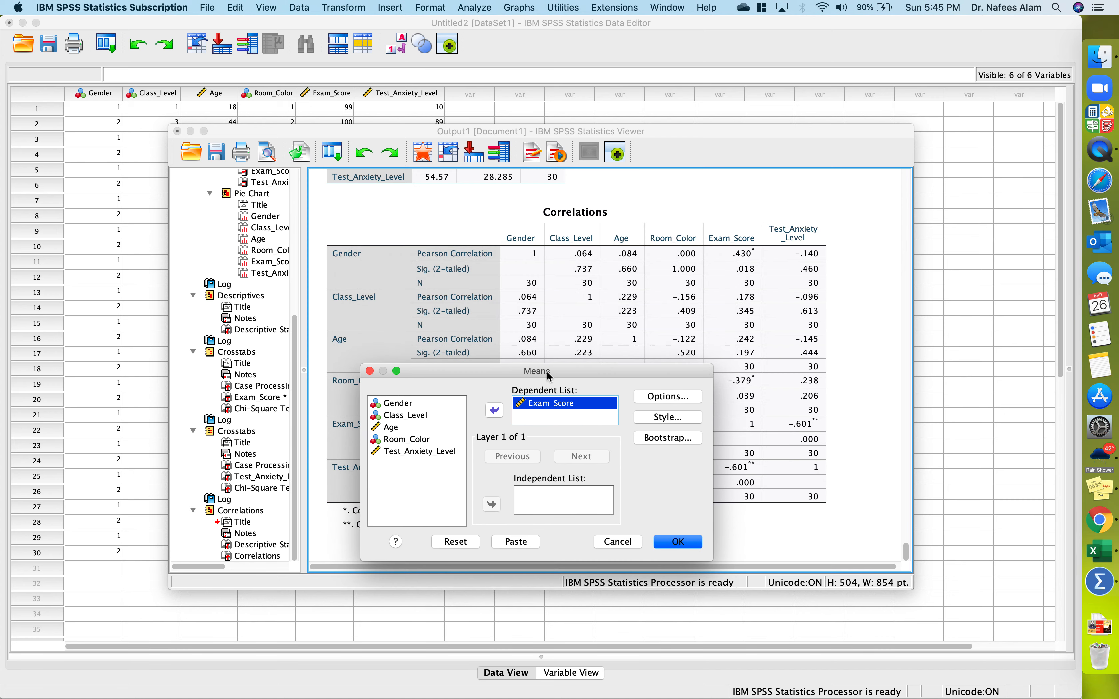
left_click(637, 330)
left_click(398, 403)
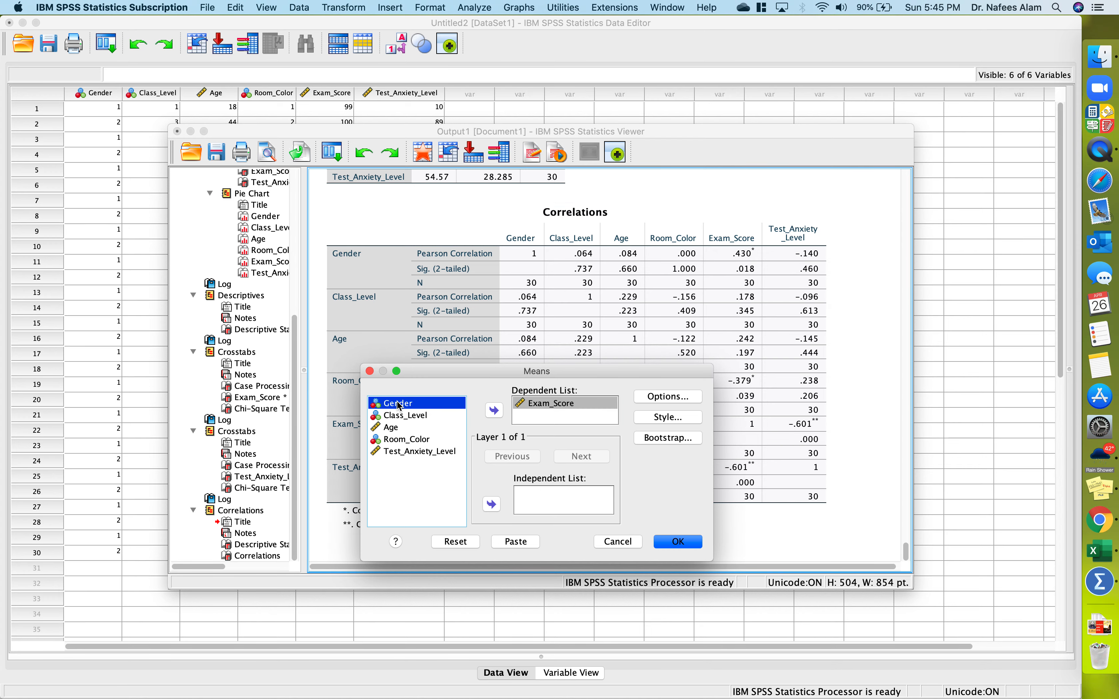
left_click(492, 505)
Step: Add Minimum and Maximum to the cell statistics and run the Means analysis
left_click(686, 399)
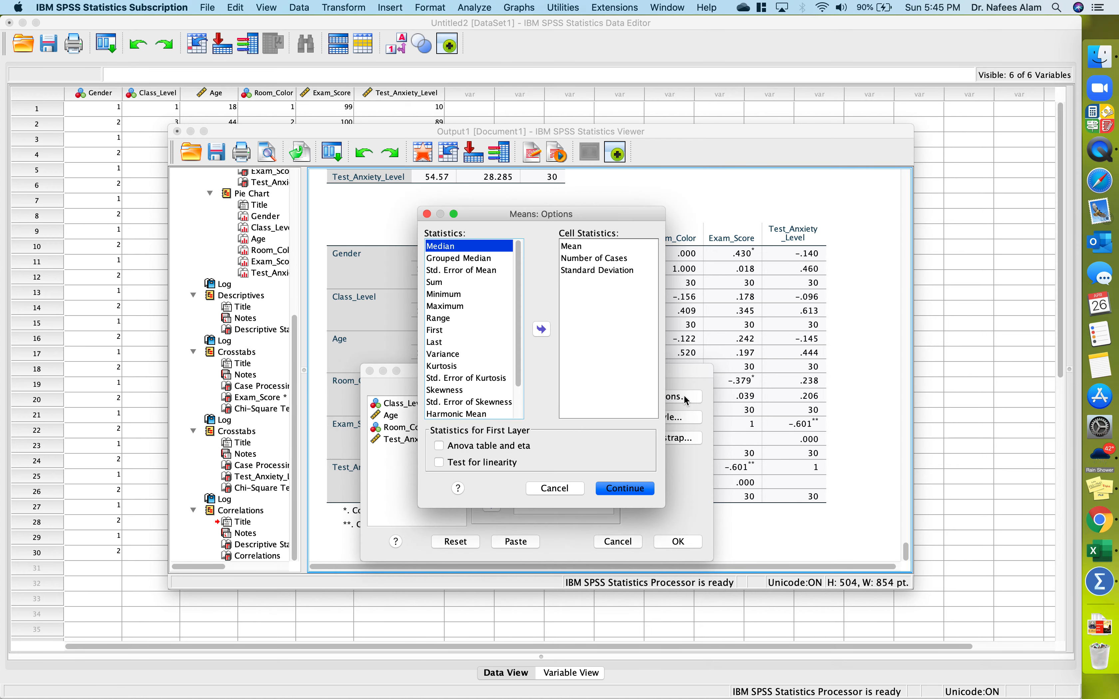
left_click(444, 294)
left_click(542, 329)
left_click(467, 296)
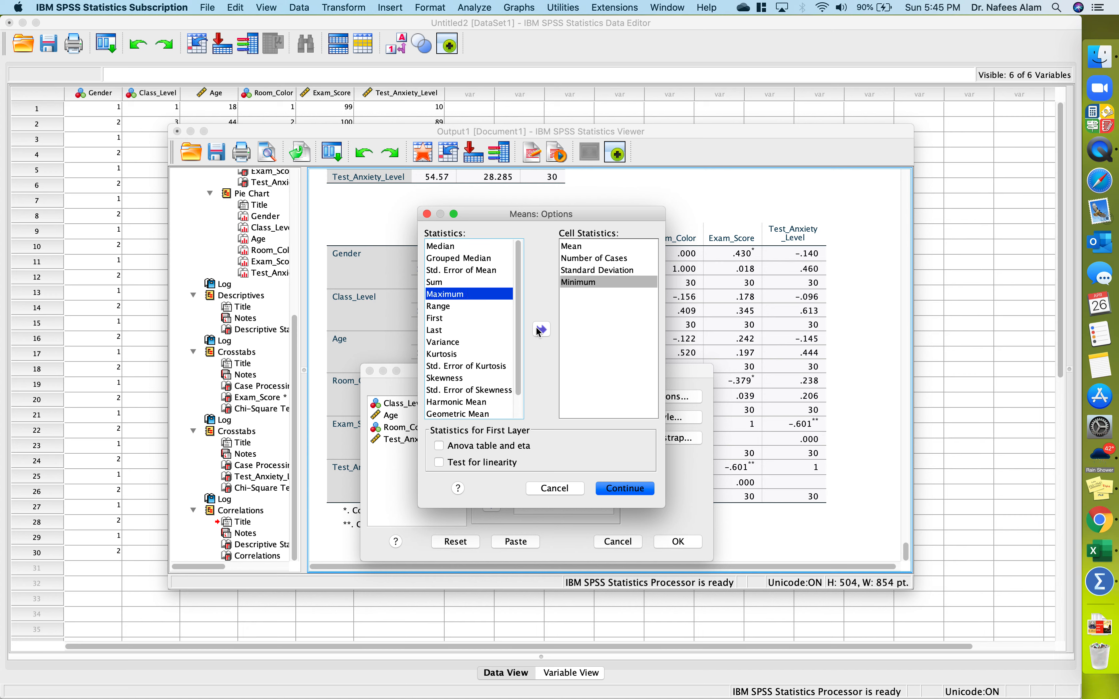
left_click(543, 330)
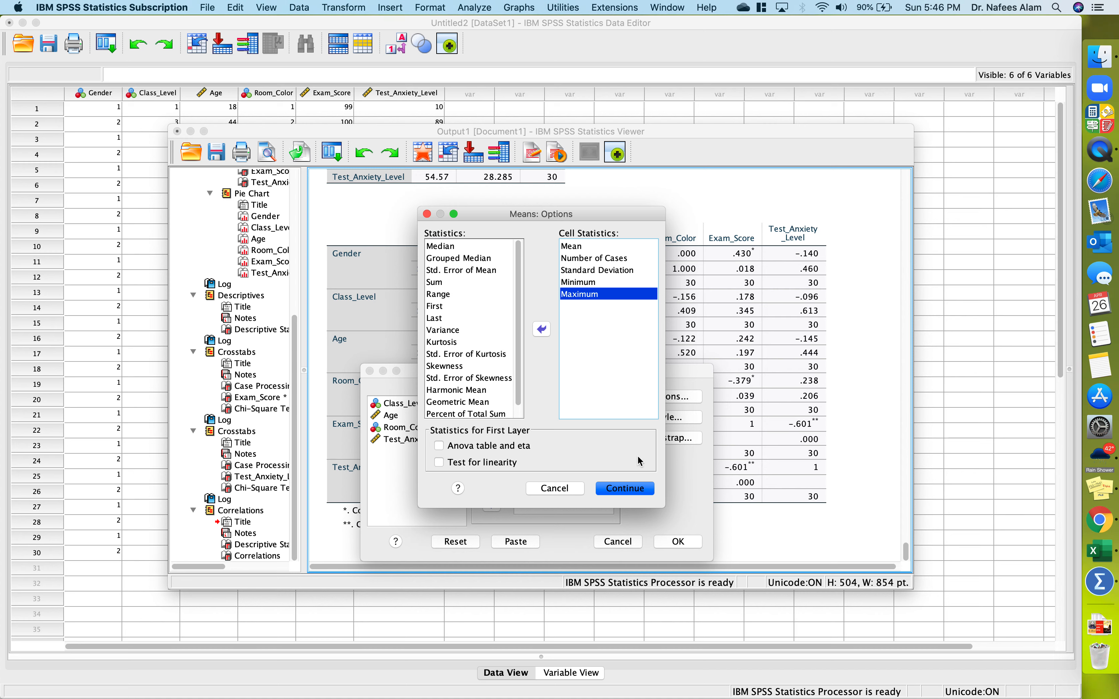
left_click(635, 489)
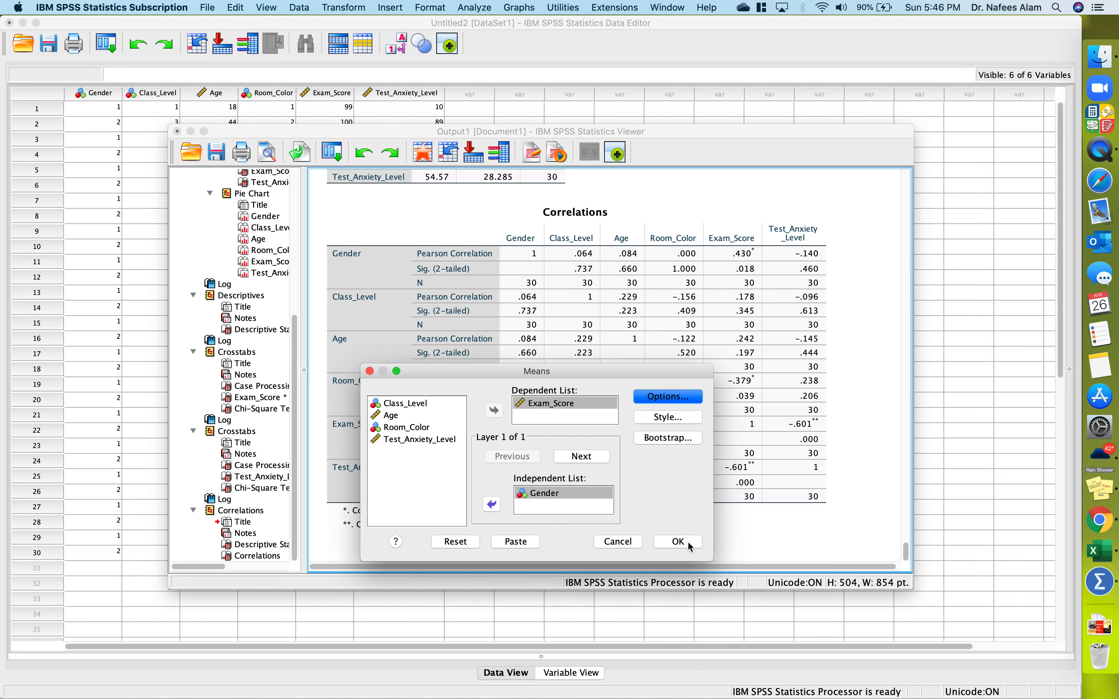
left_click(677, 541)
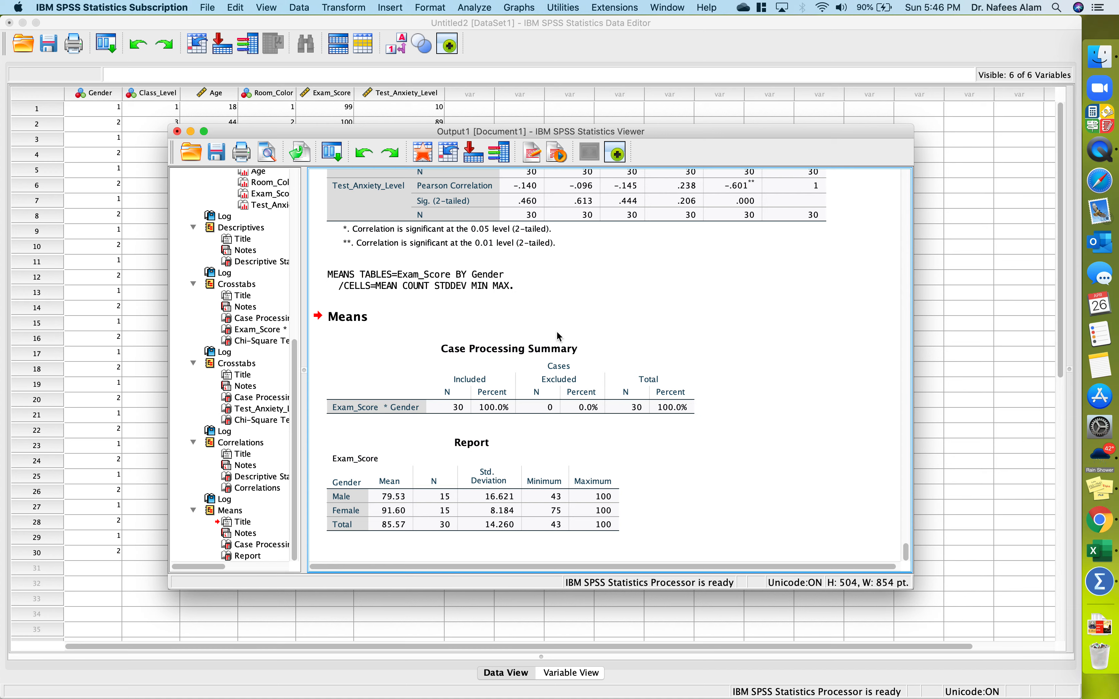
Step: Review the Exam_Score by Gender means report alongside the Correlations table
left_click(465, 492)
scroll(720, 377, "up", 10)
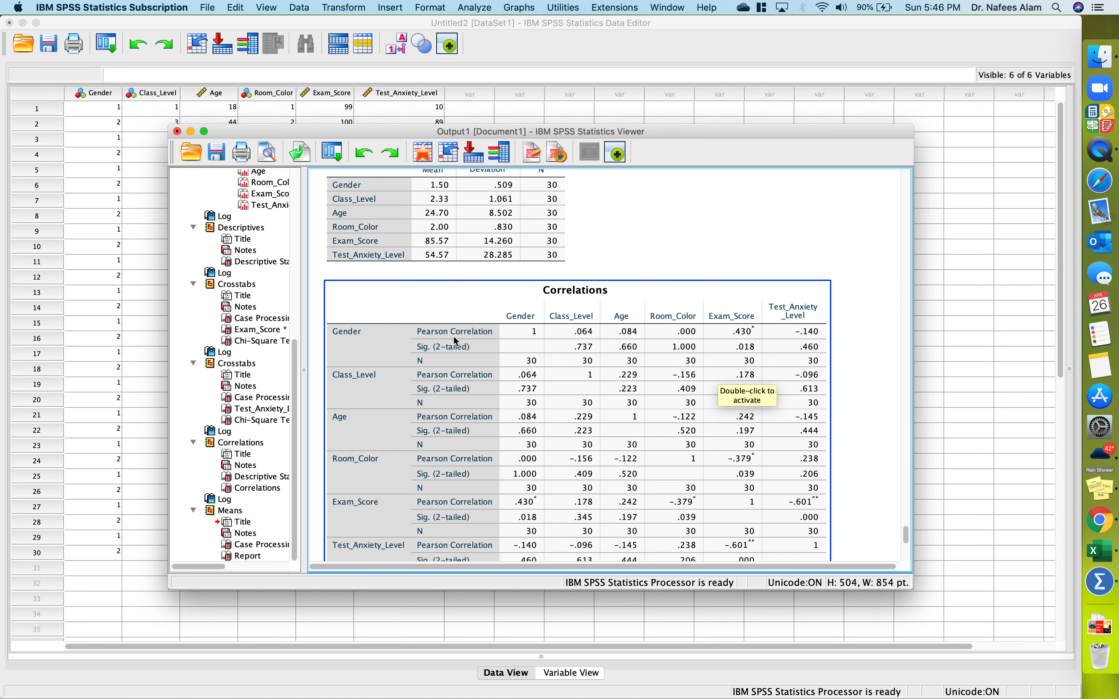
scroll(642, 391, "down", 8)
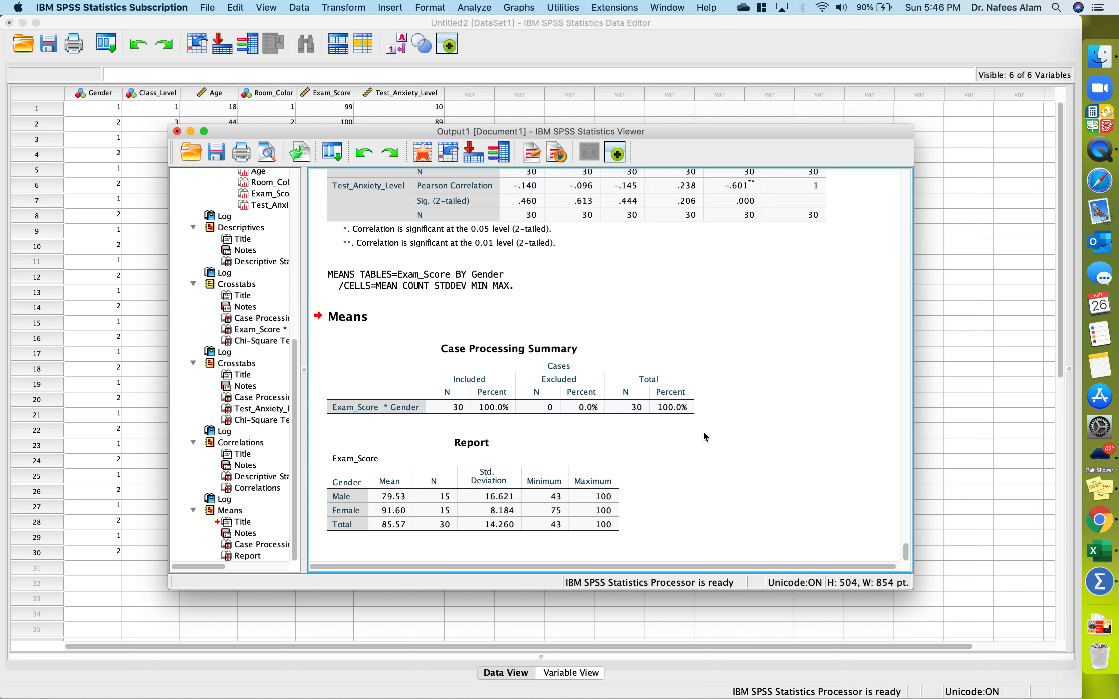
scroll(705, 437, "up", 5)
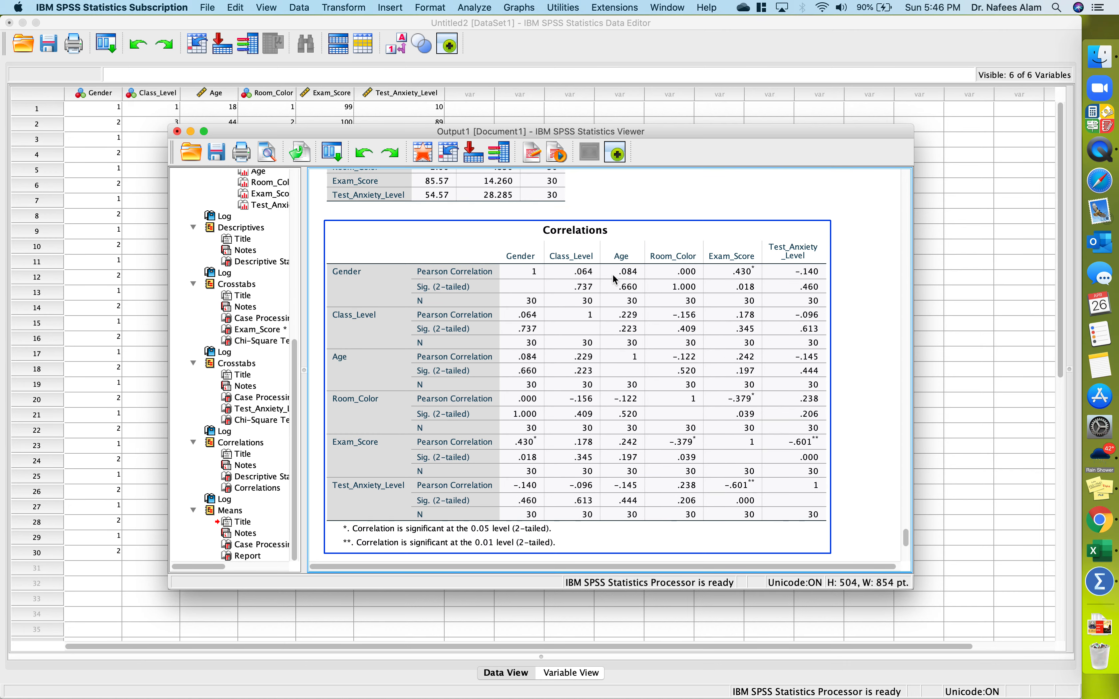
scroll(806, 277, "down", 2)
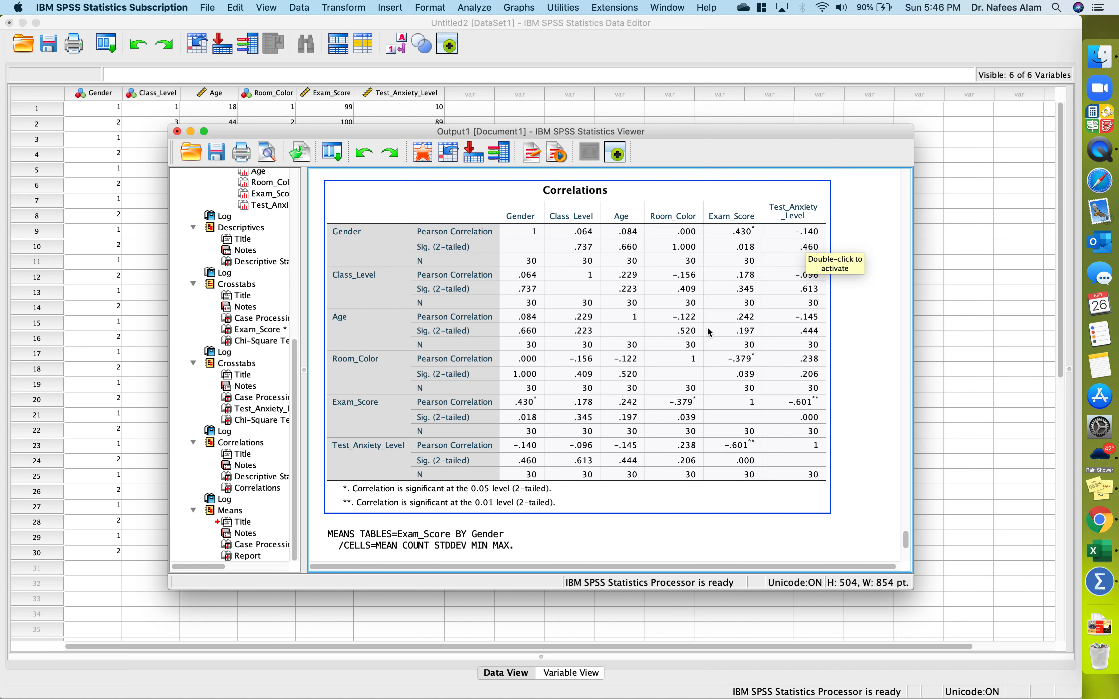
left_click(856, 334)
left_click(663, 357)
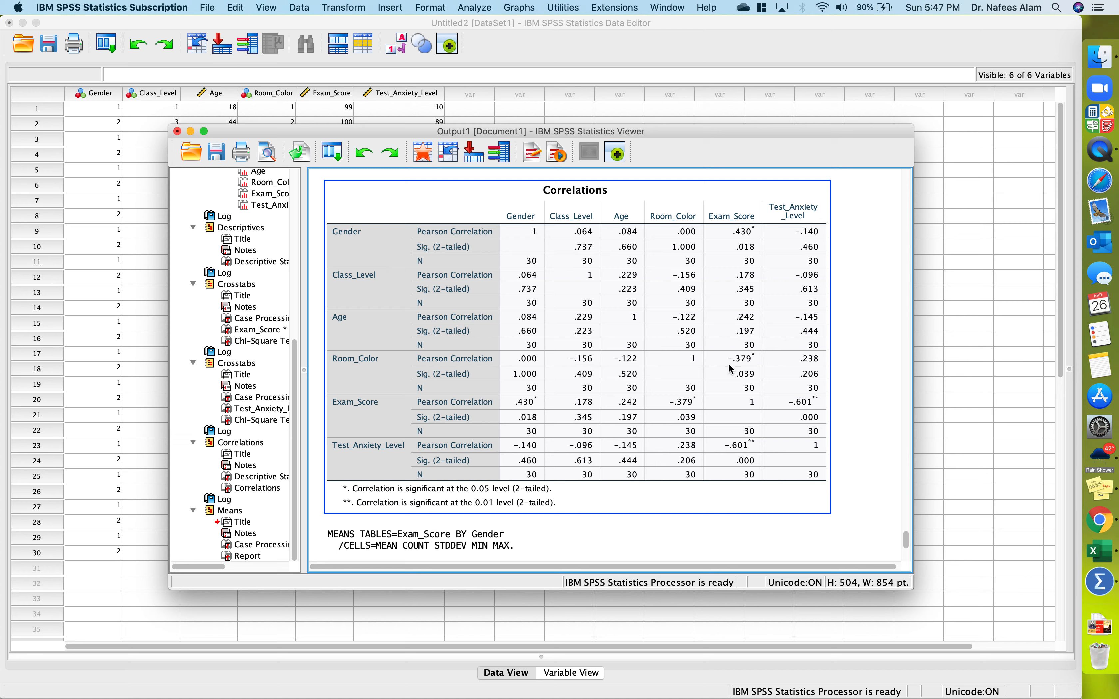
Step: Replace Gender with Room_Color as the independent variable and rerun the Means analysis of Exam_Score
left_click(476, 7)
mouse_move(527, 79)
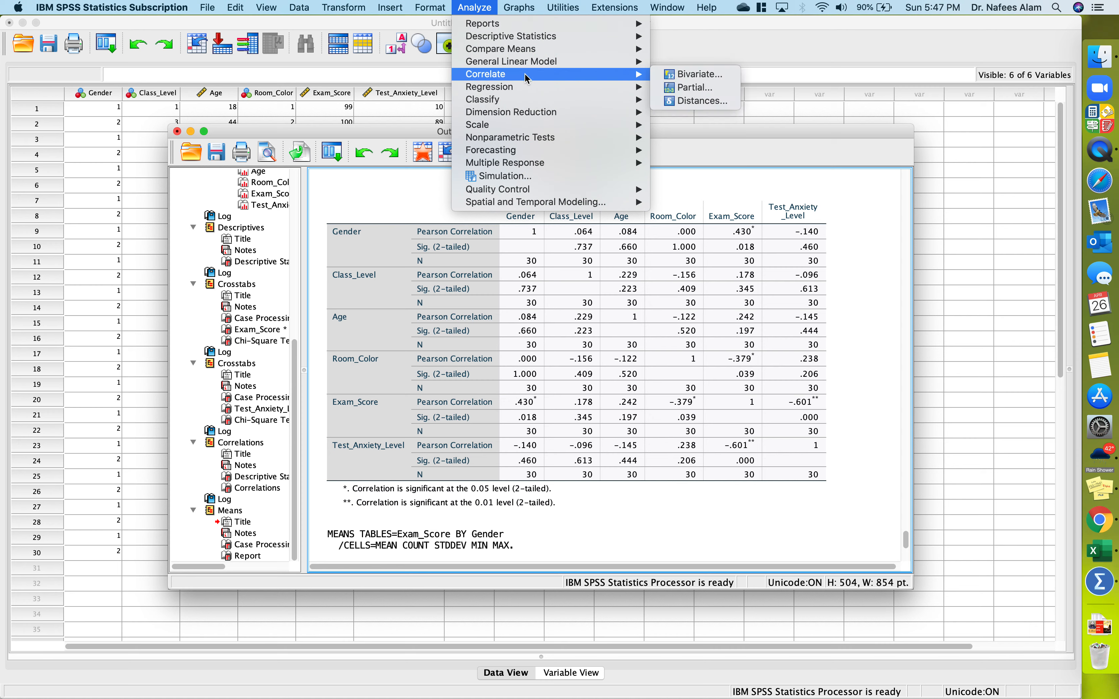
mouse_move(528, 51)
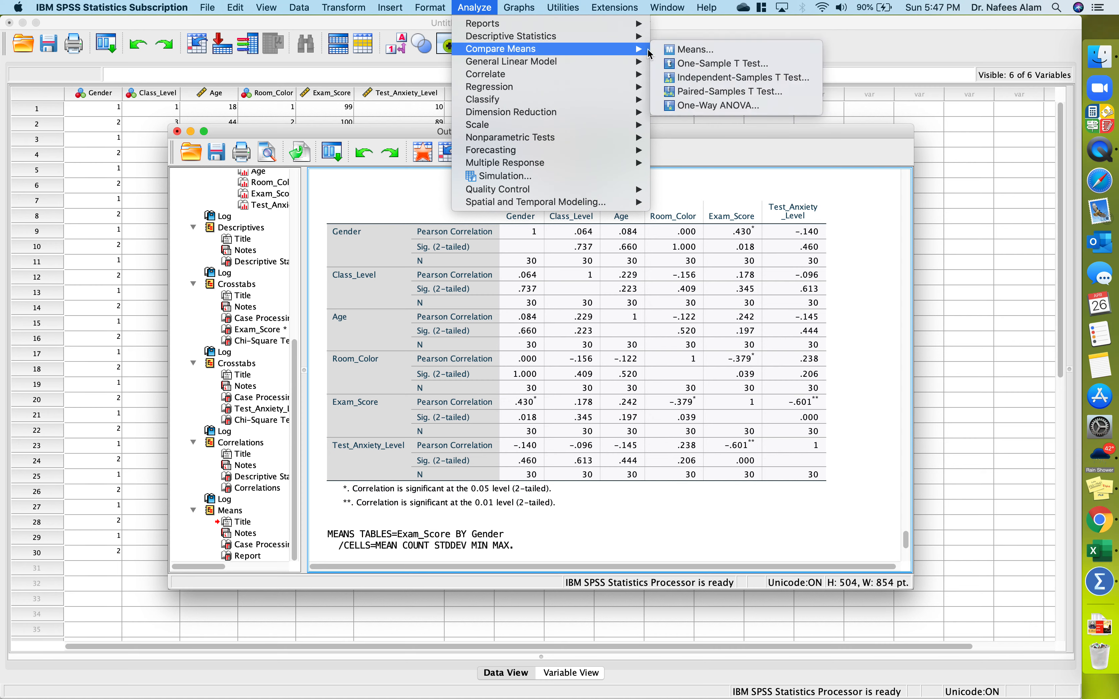
left_click(691, 50)
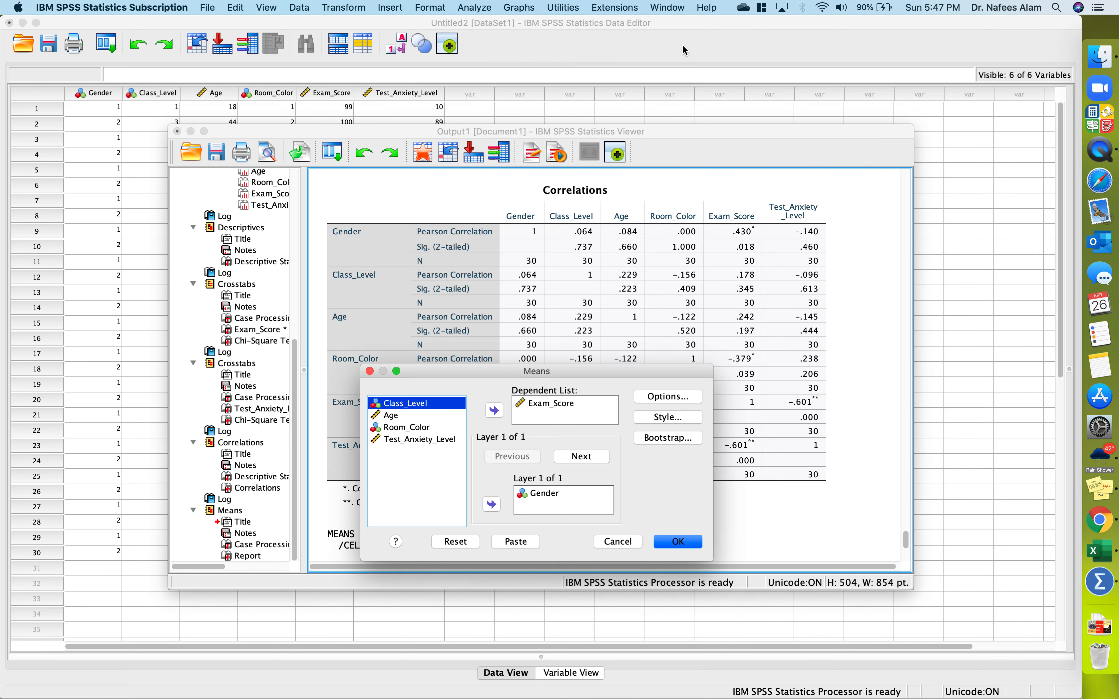
left_click(548, 495)
left_click(492, 505)
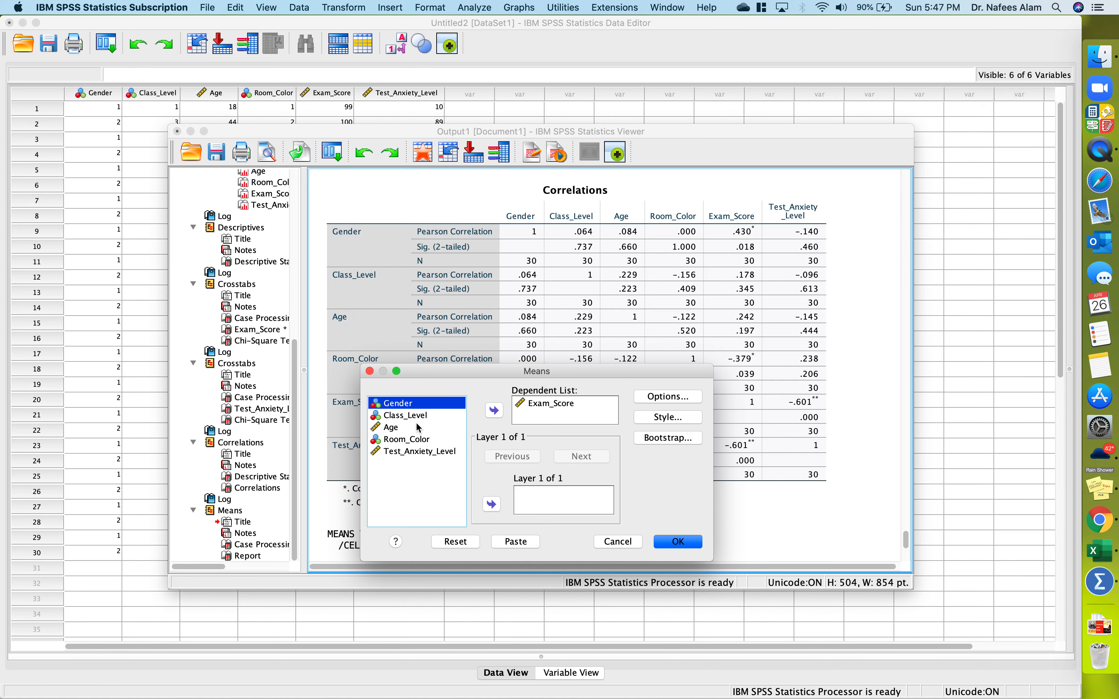
left_click(401, 439)
left_click(492, 504)
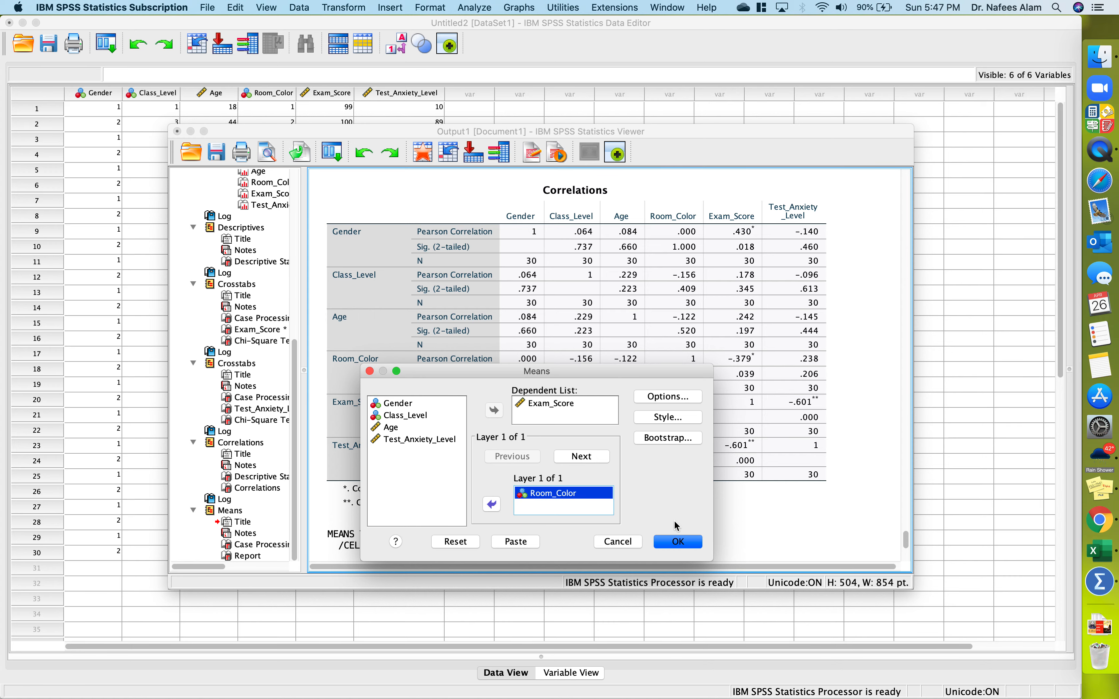
left_click(678, 541)
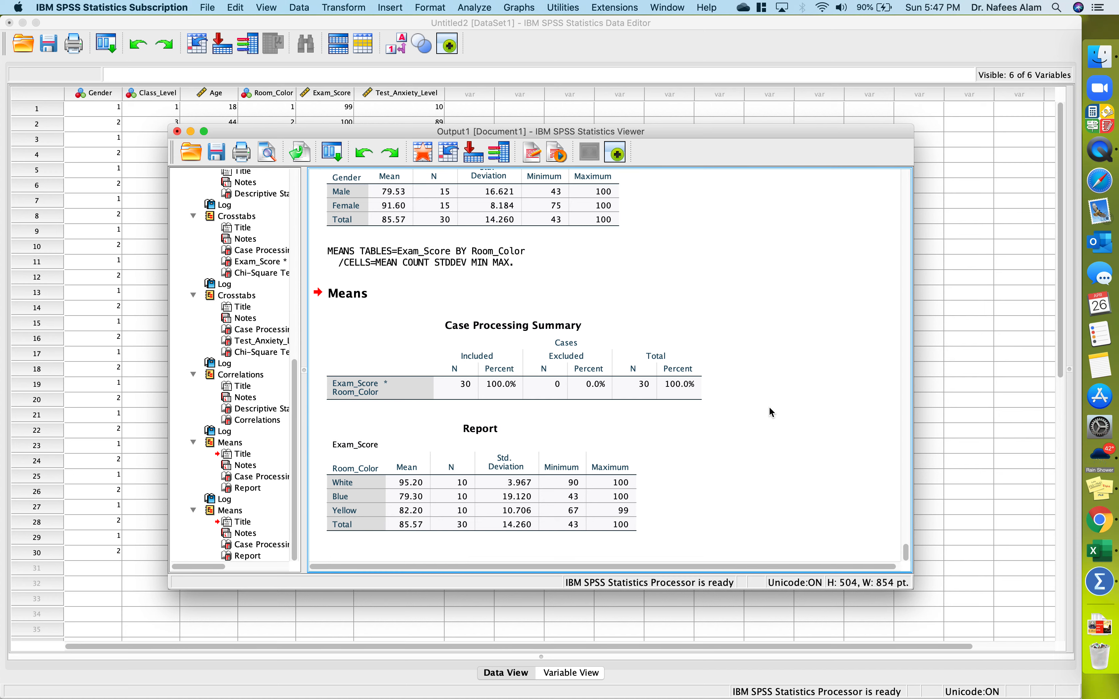
Step: Examine the Exam_Score by Room_Color means report and look back at the report by Gender
left_click(412, 500)
left_click(557, 402)
left_click(398, 528)
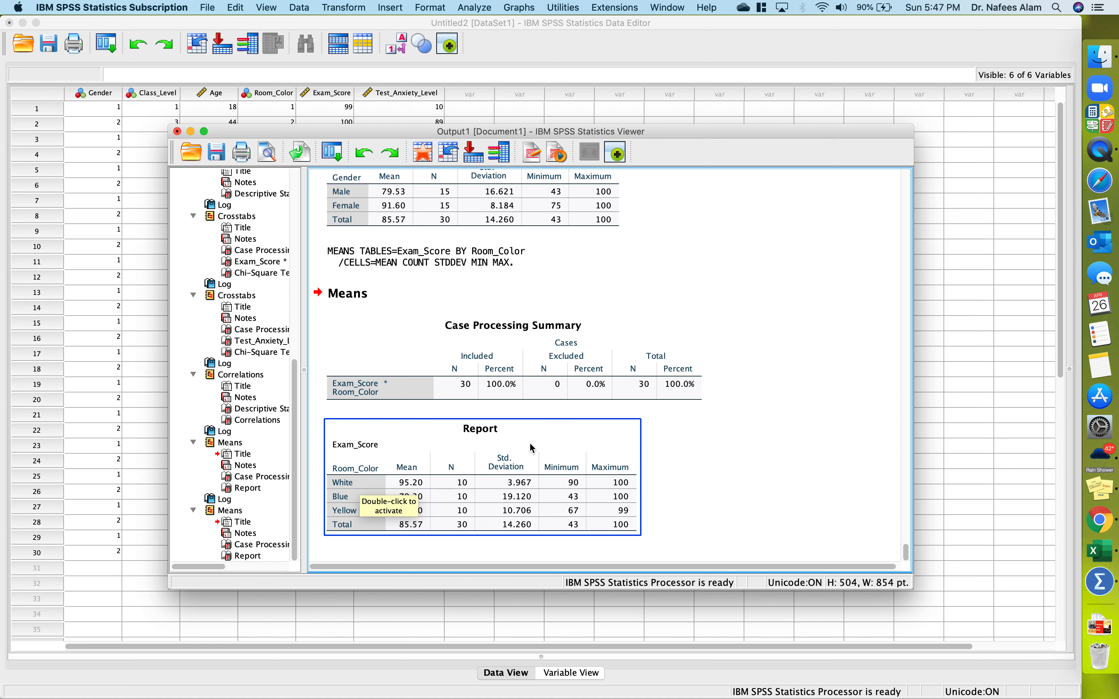
left_click(712, 479)
left_click(624, 481)
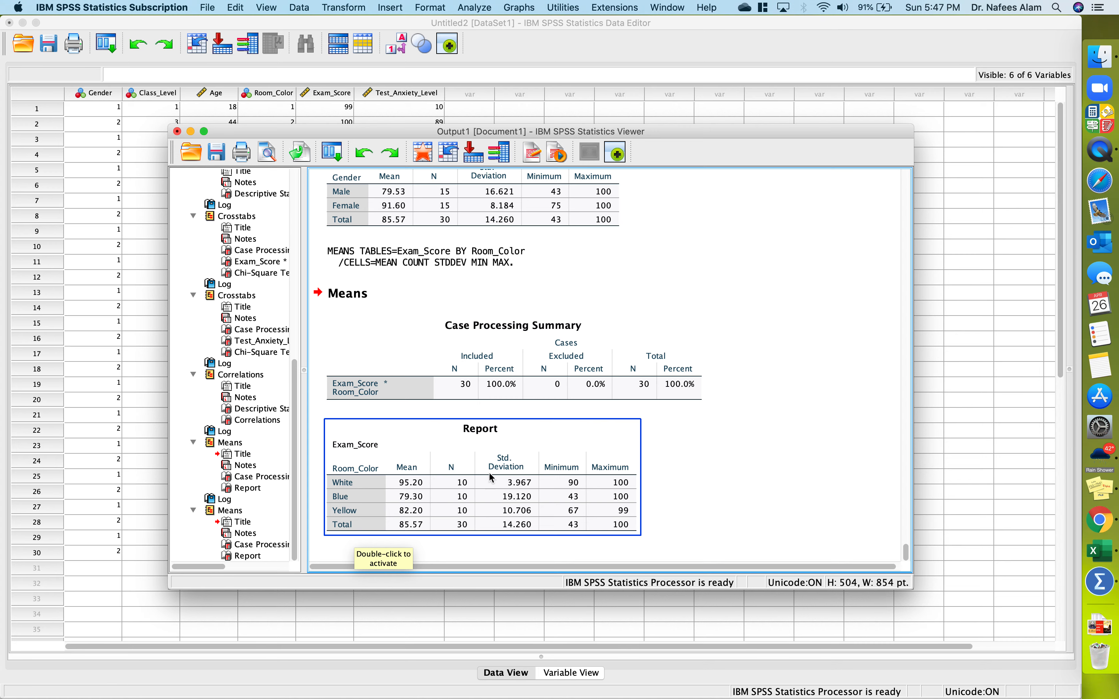
scroll(609, 468, "up", 3)
scroll(609, 467, "up", 10)
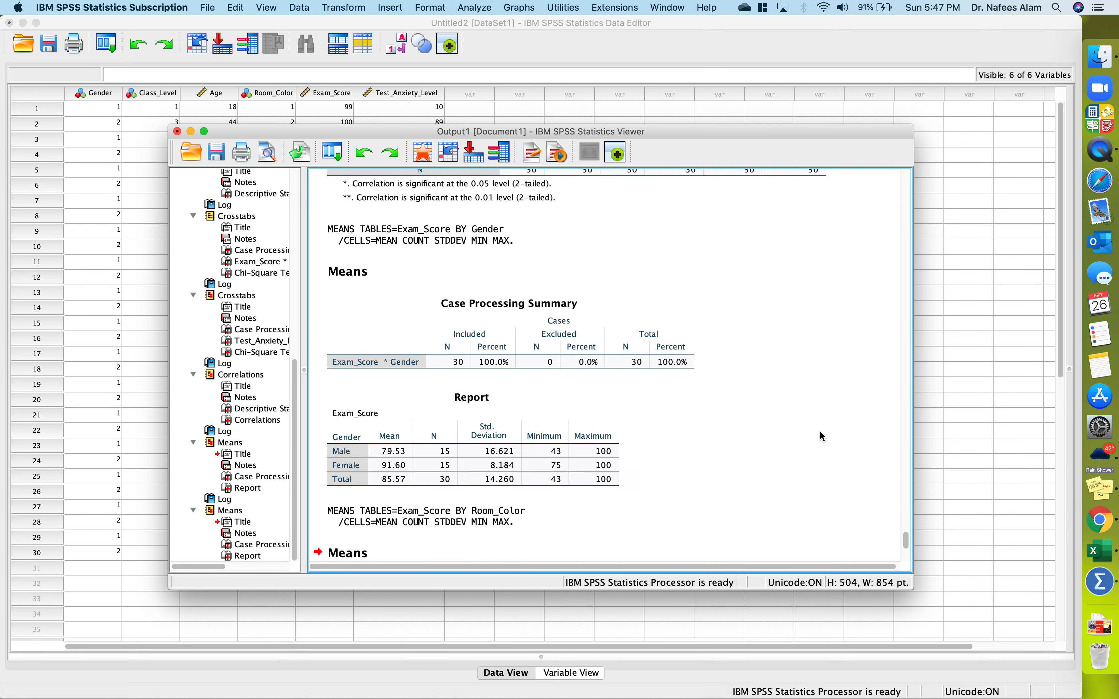
Step: Review the Exam_Score by Room_Color means report alongside the Correlations table
scroll(820, 430, "down", 10)
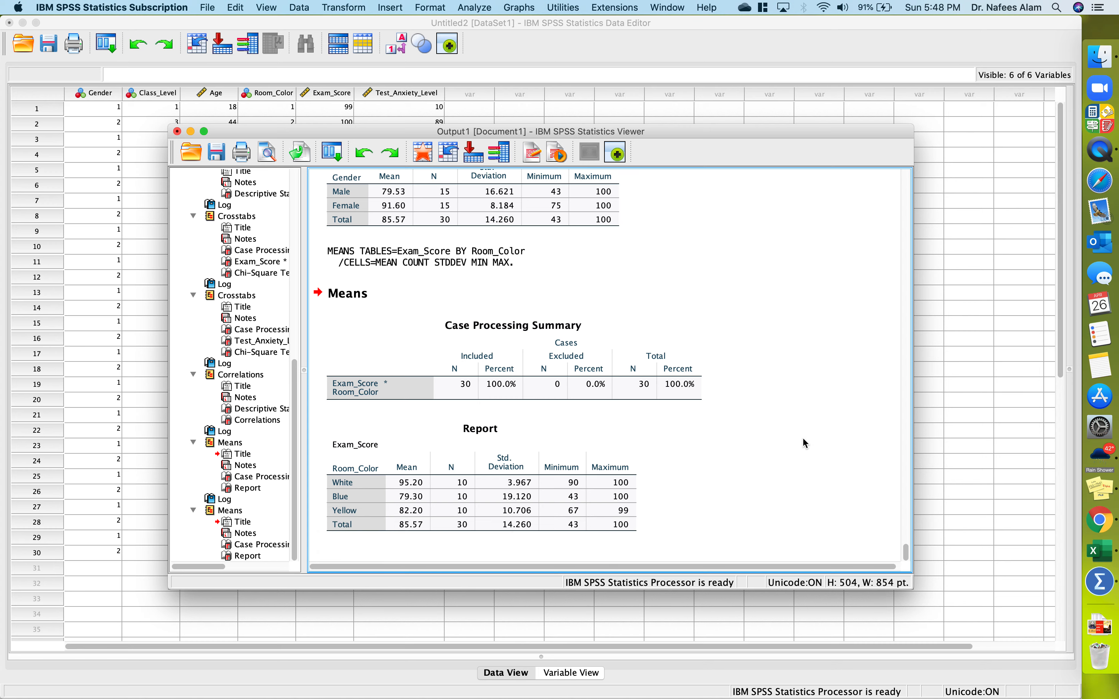
scroll(803, 437, "down", 3)
scroll(803, 442, "up", 15)
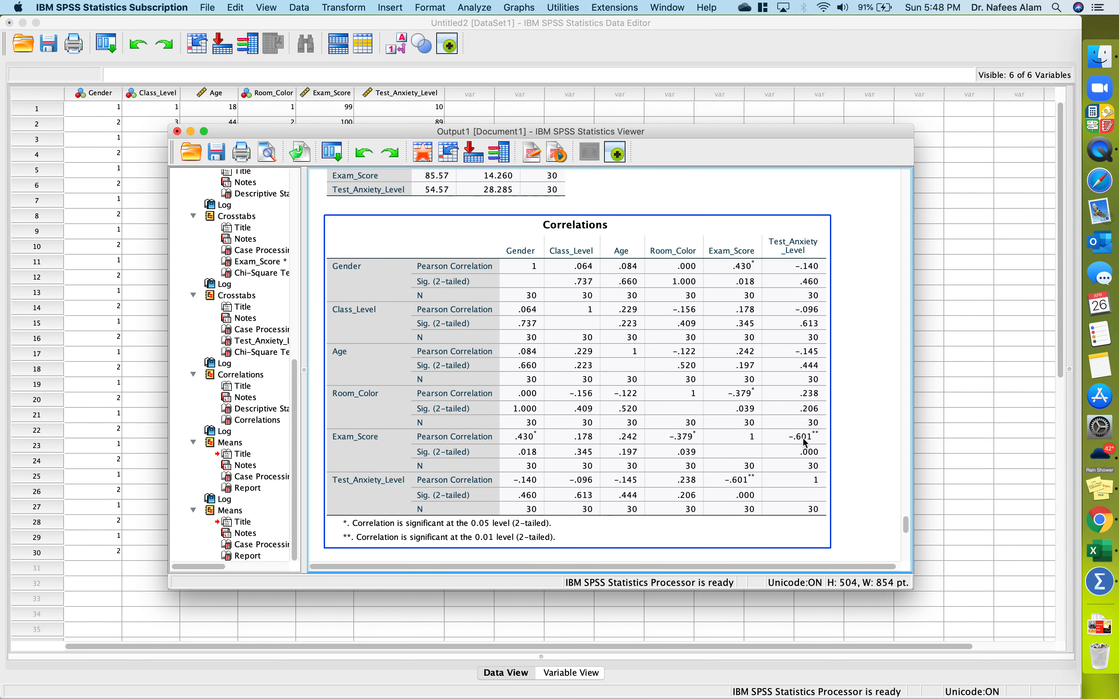
scroll(860, 439, "down", 3)
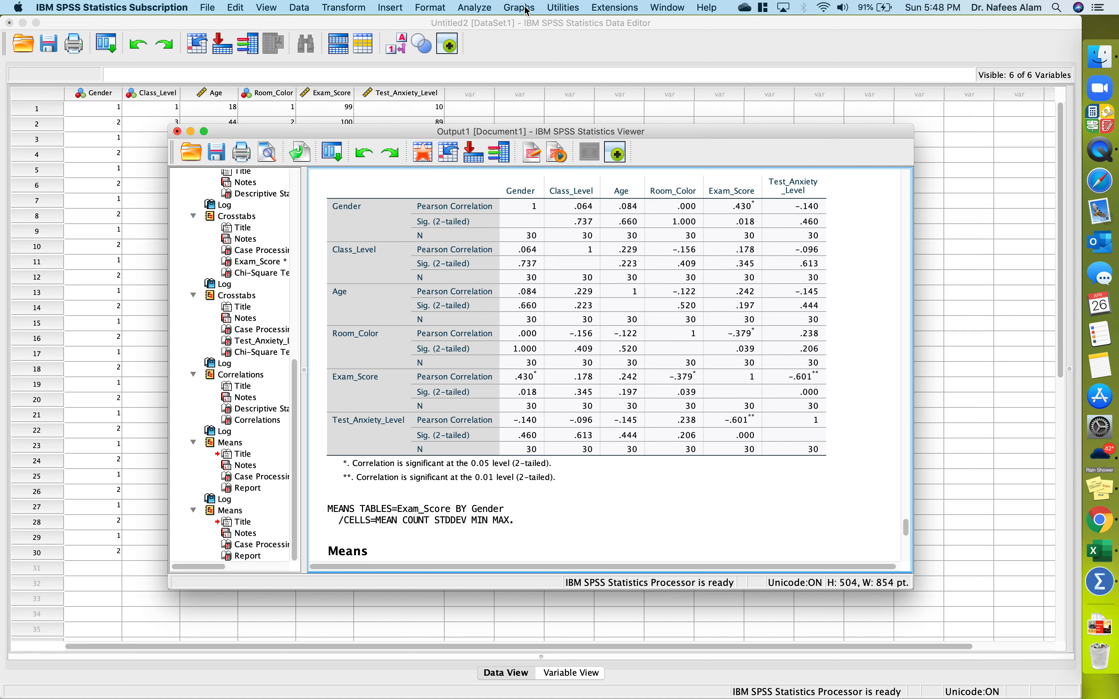
Step: Replace Room_Color with Test_Anxiety_Level as the independent variable and rerun the Means analysis of Exam_Score
left_click(480, 8)
mouse_move(500, 51)
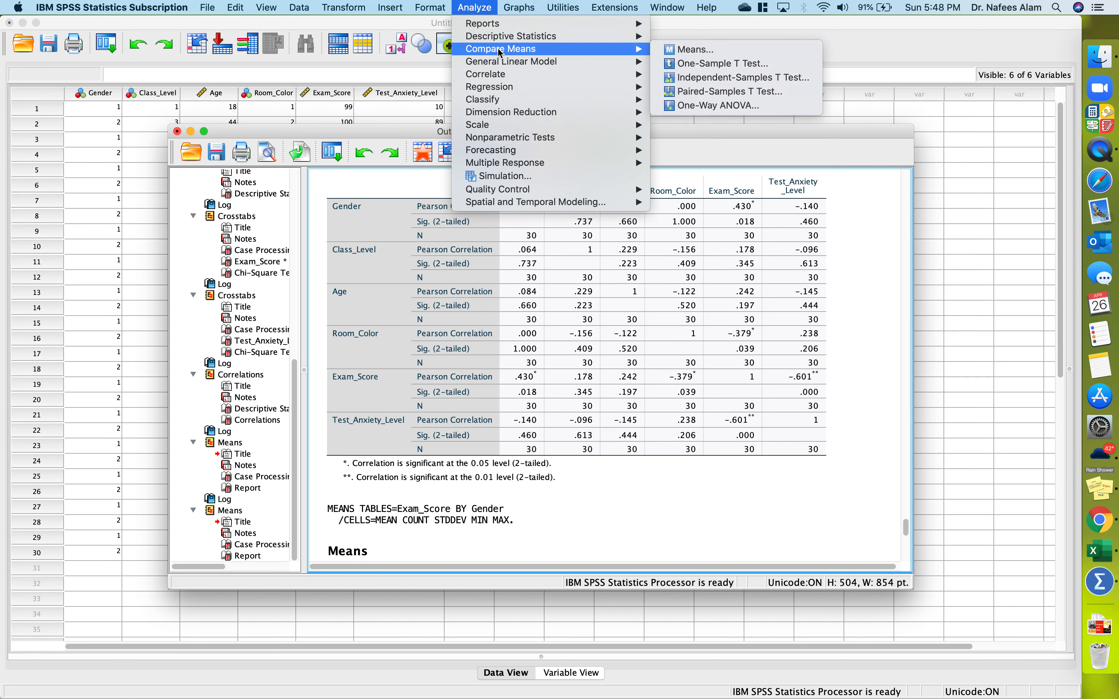
left_click(705, 48)
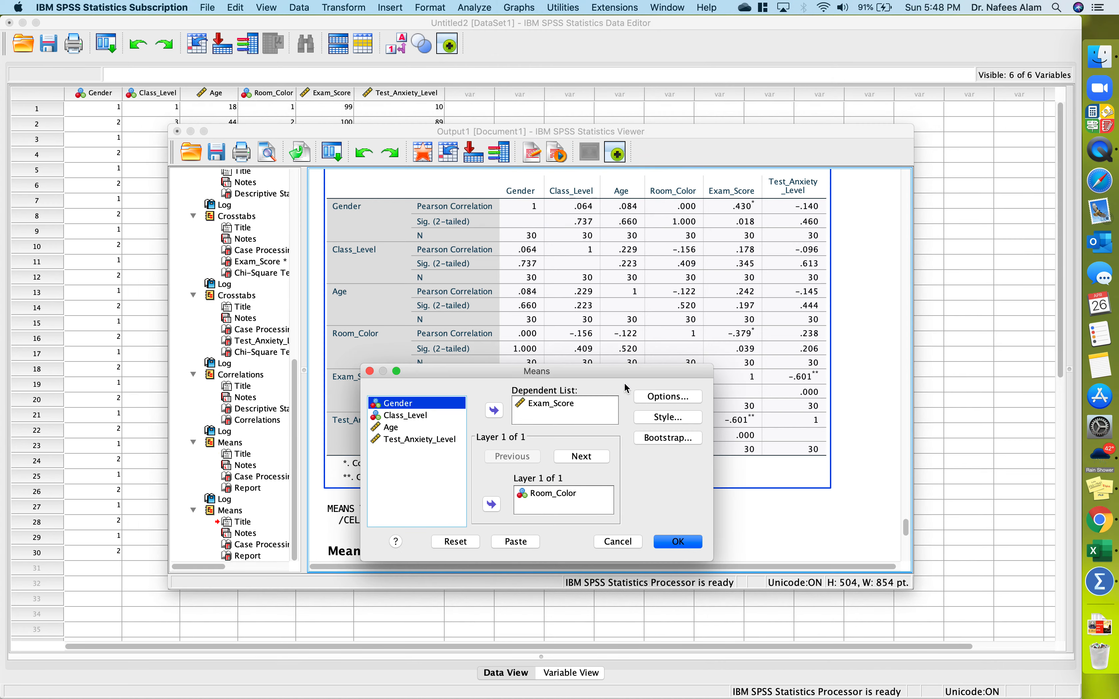
left_click(554, 494)
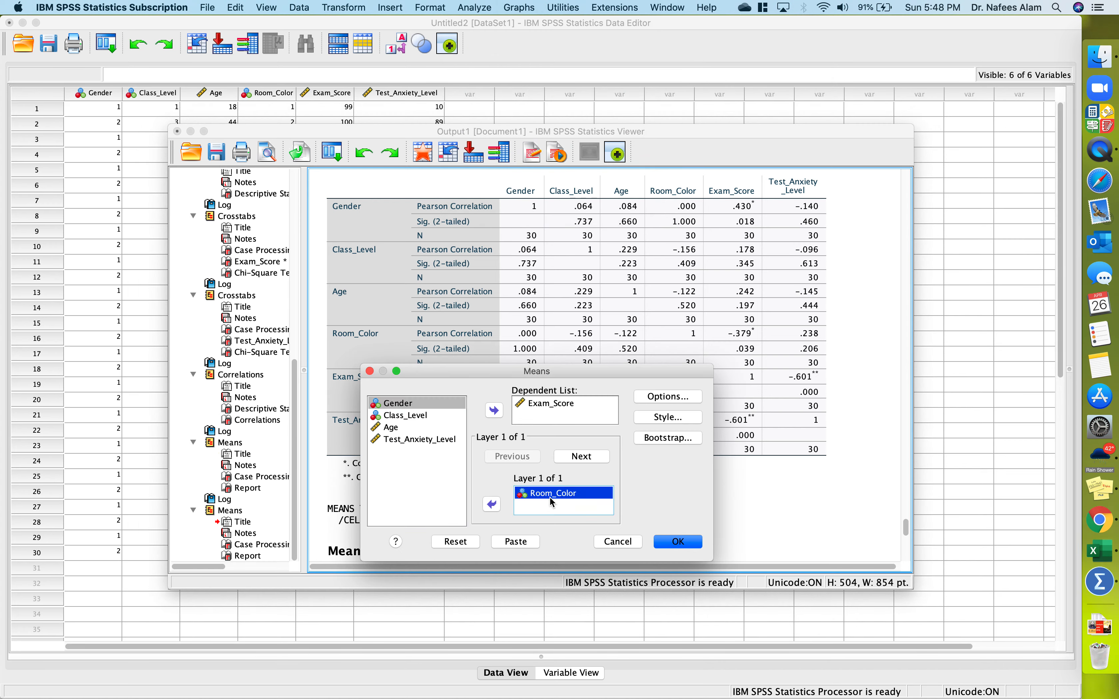
left_click(492, 505)
left_click(420, 451)
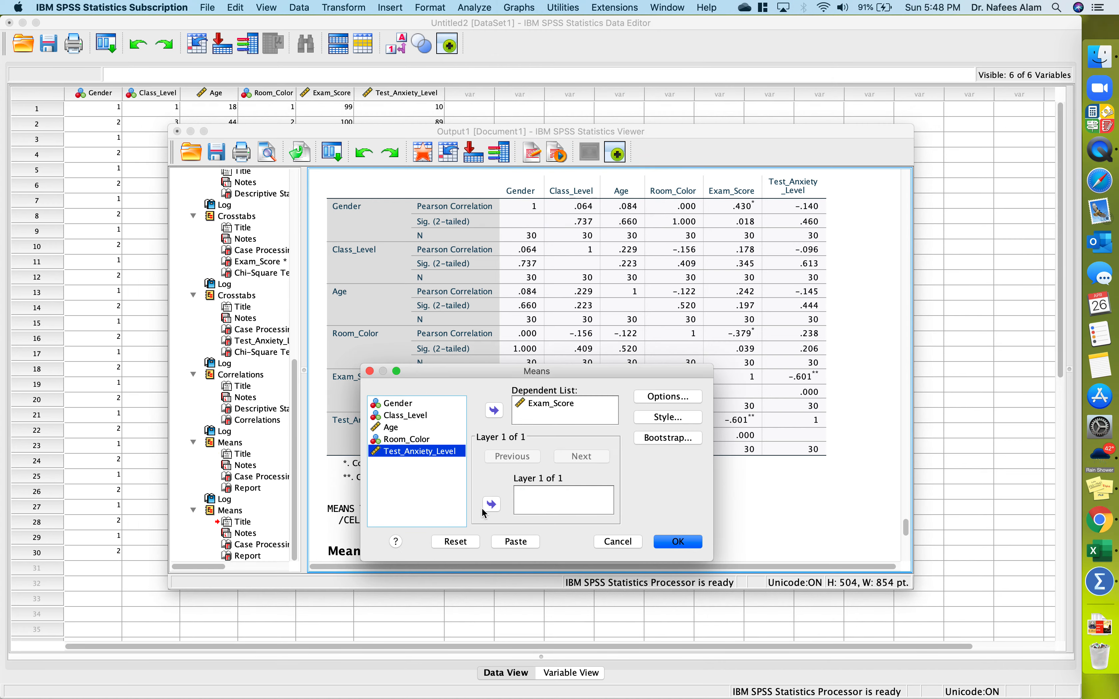
left_click(492, 504)
left_click(688, 541)
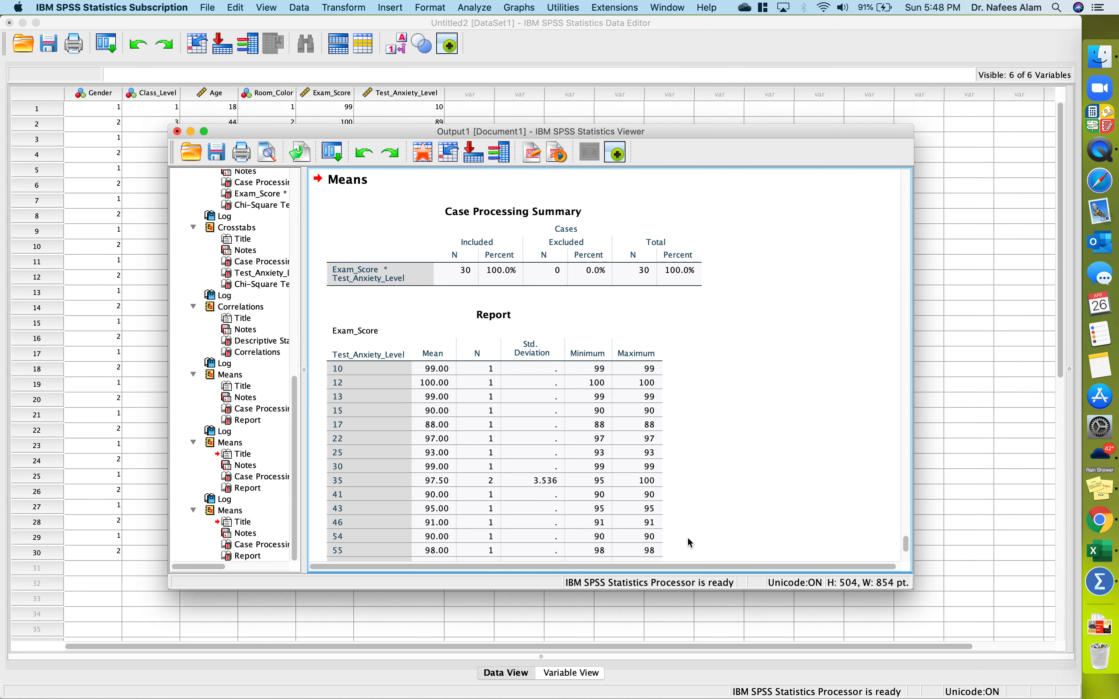
Step: Examine the Exam_Score means report across the full range of Test_Anxiety_Level values, from the lowest level to the total
scroll(712, 370, "down", 10)
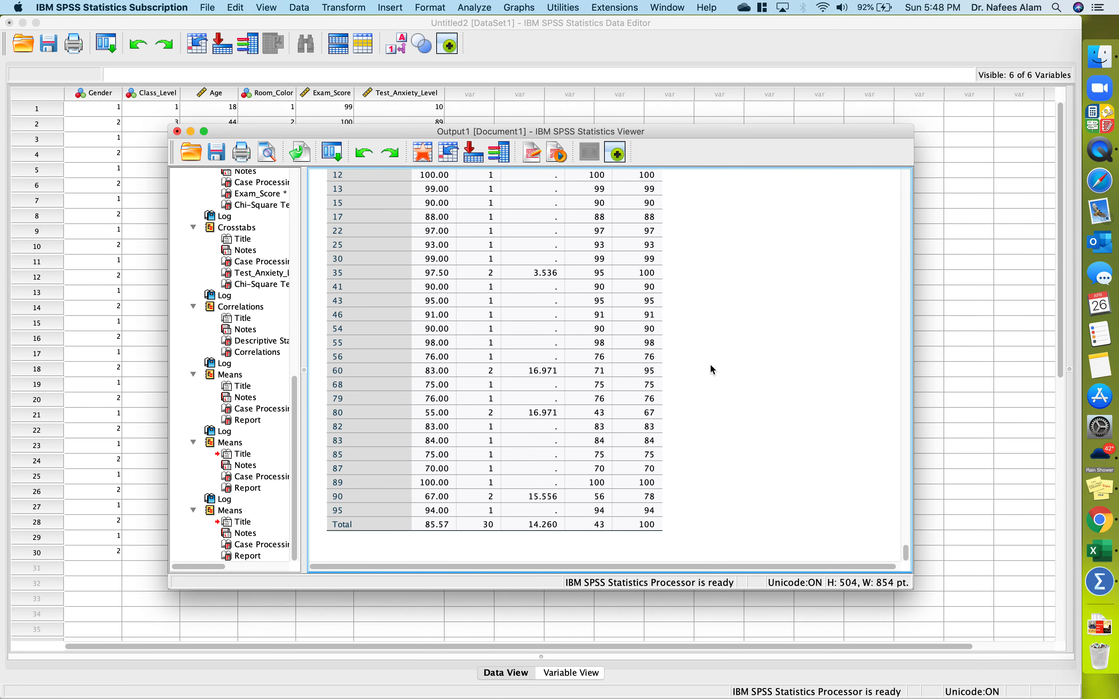
scroll(712, 370, "up", 2)
scroll(711, 366, "up", 1)
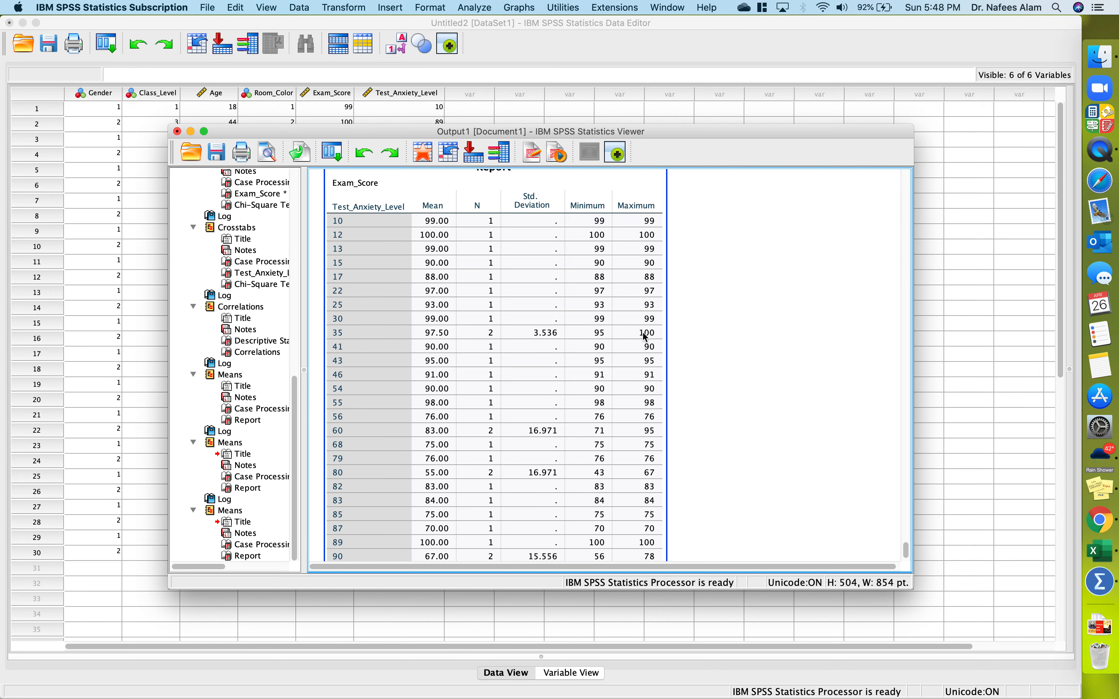
left_click(581, 240)
scroll(394, 414, "down", 3)
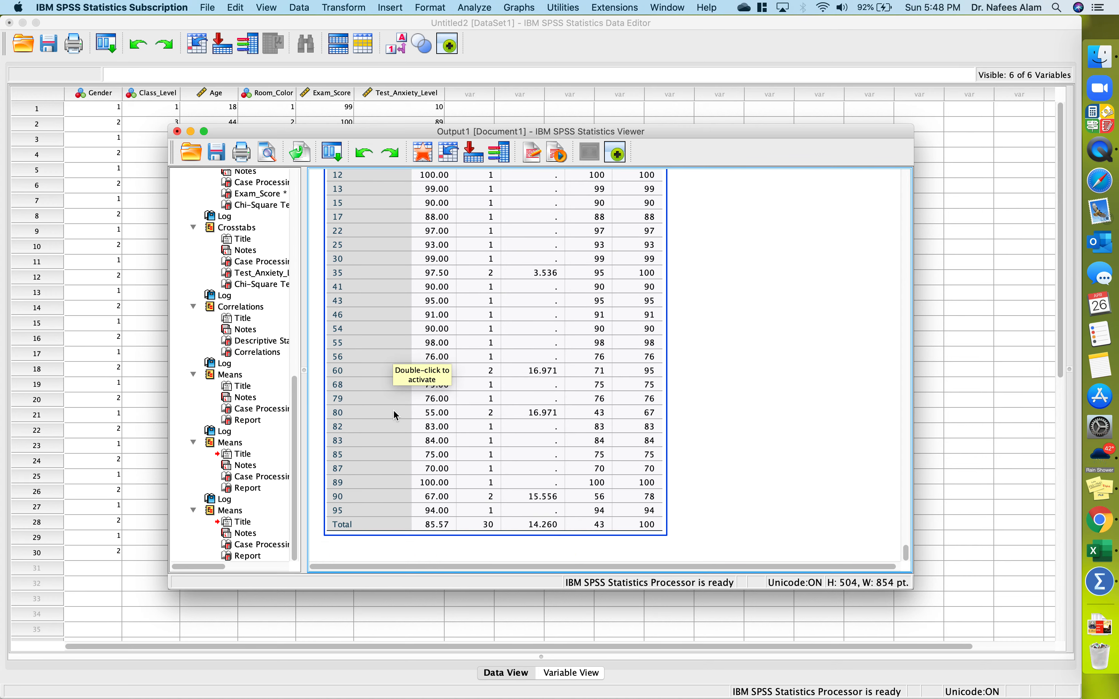
scroll(456, 319, "up", 4)
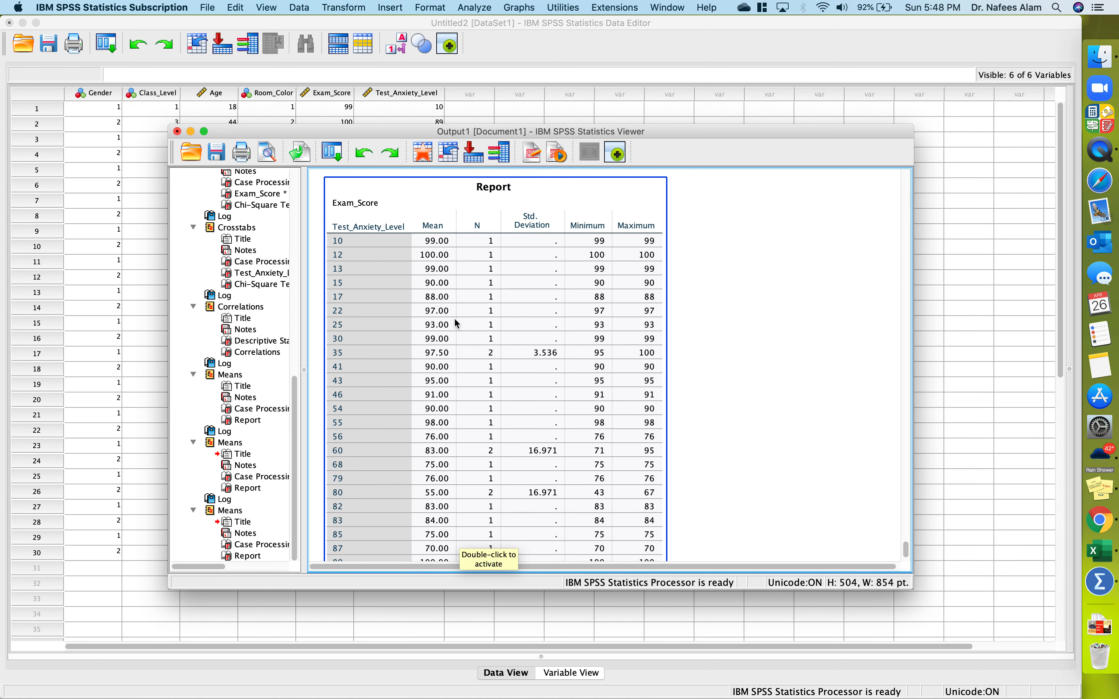
scroll(457, 324, "down", 3)
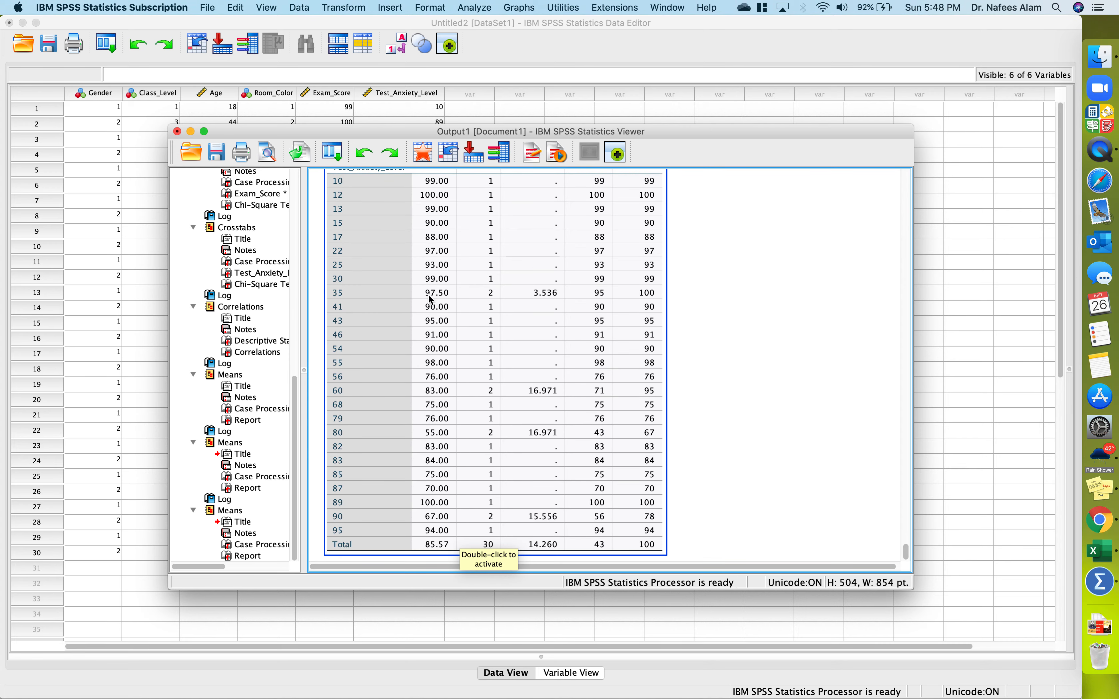
scroll(439, 367, "up", 2)
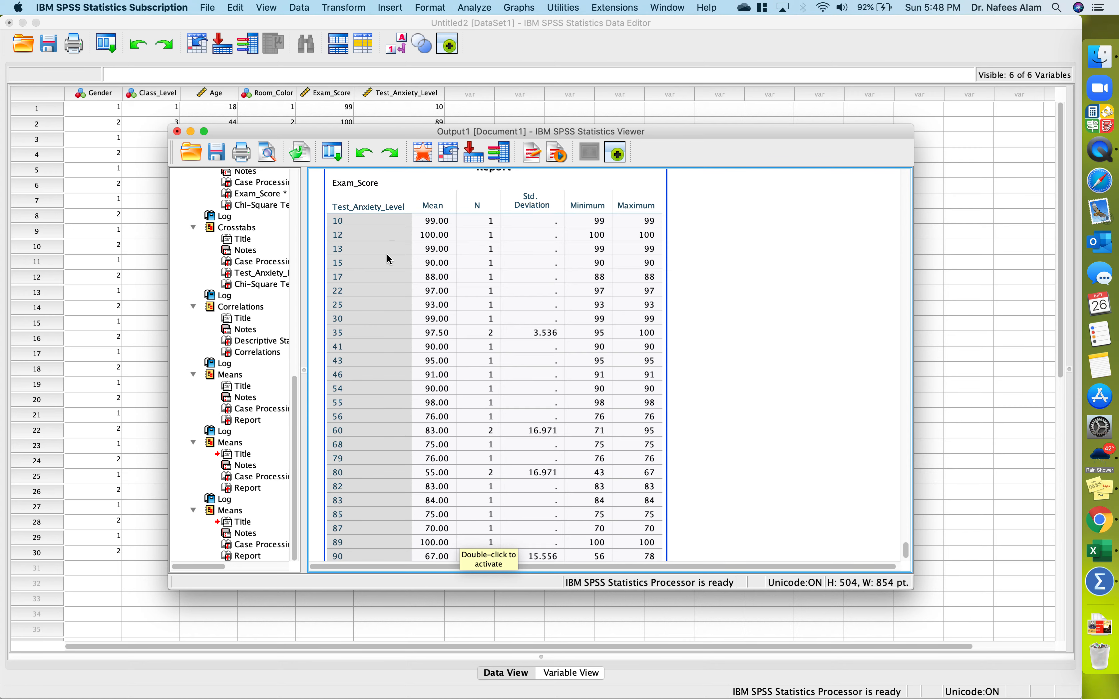
scroll(388, 344, "down", 3)
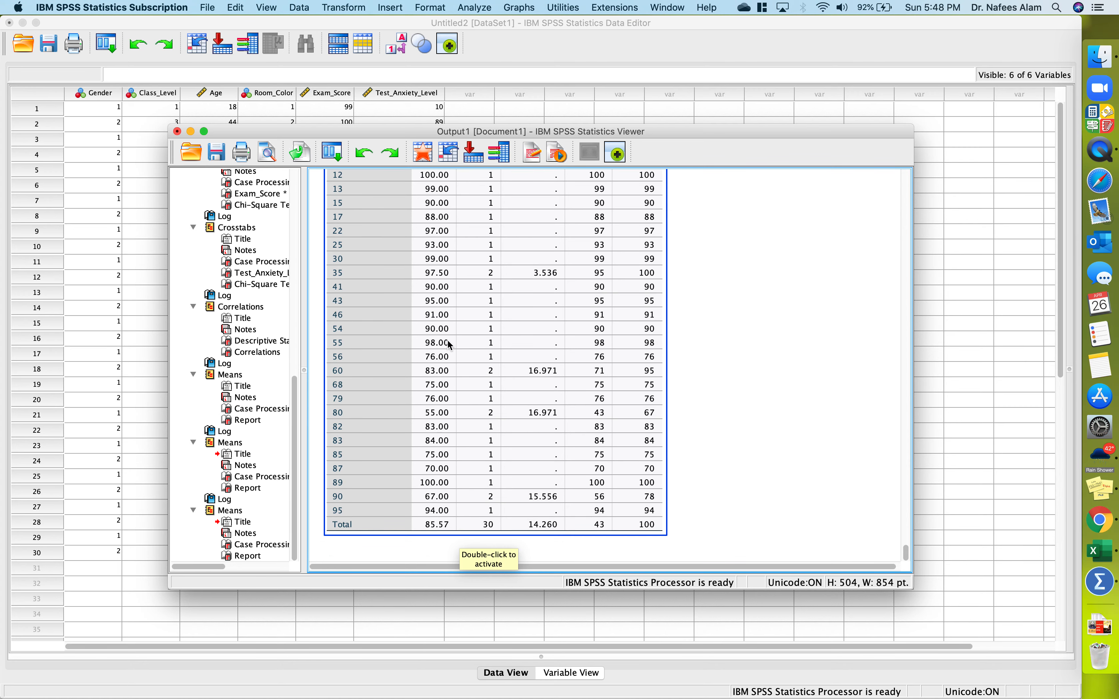
scroll(428, 423, "up", 4)
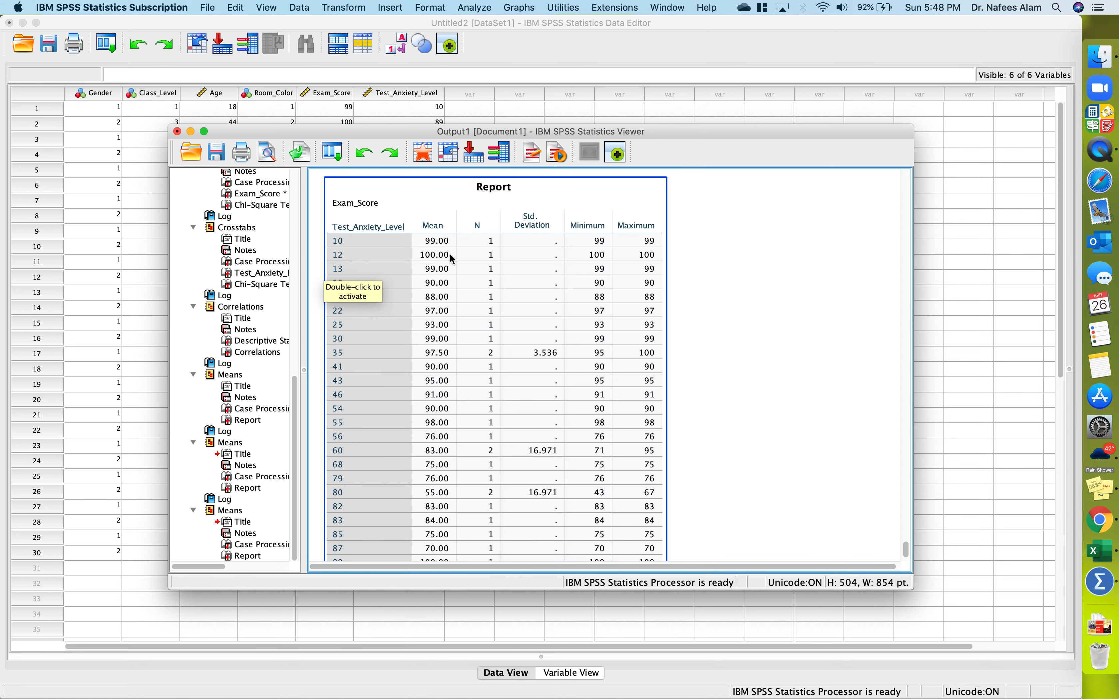
scroll(439, 439, "down", 3)
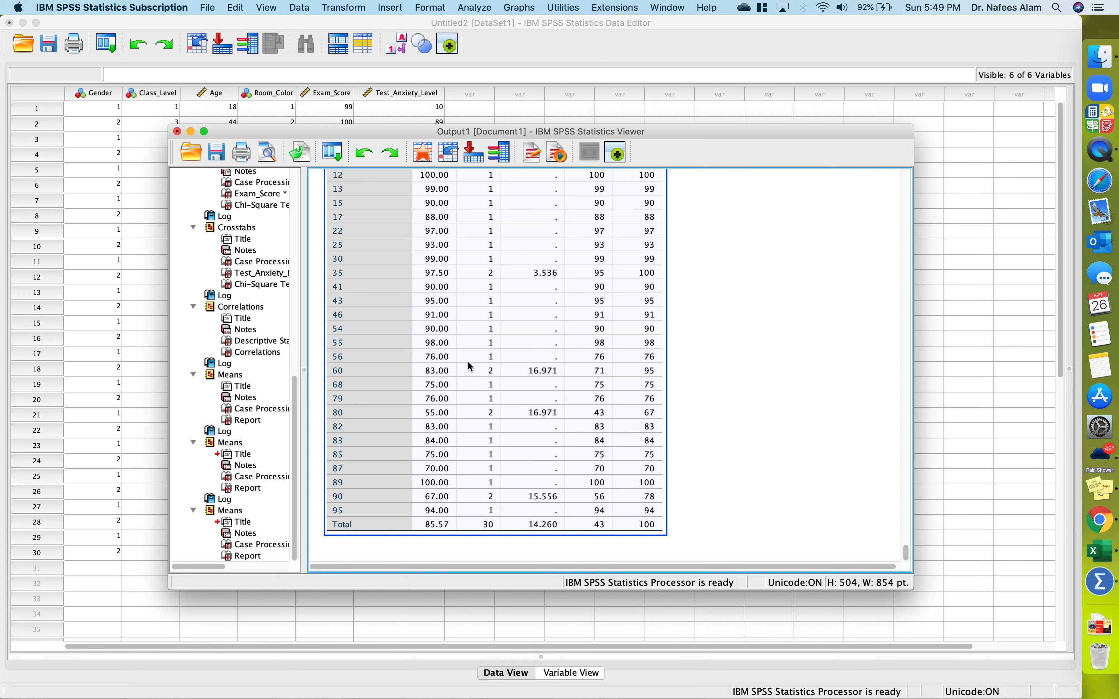
scroll(467, 363, "up", 3)
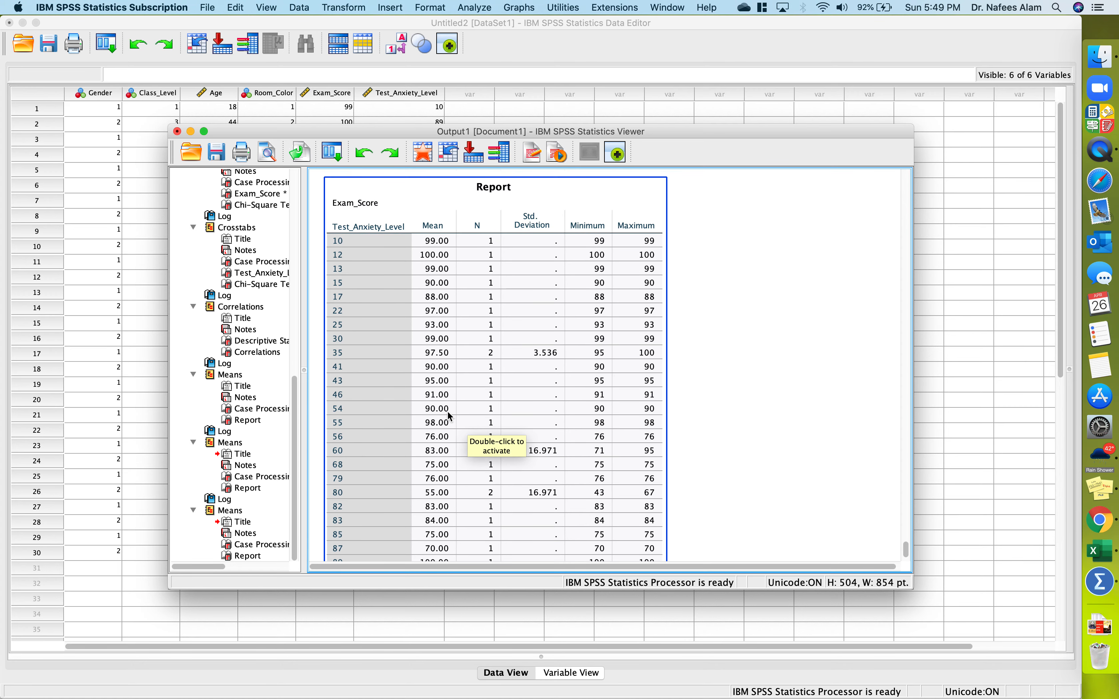
scroll(446, 457, "down", 3)
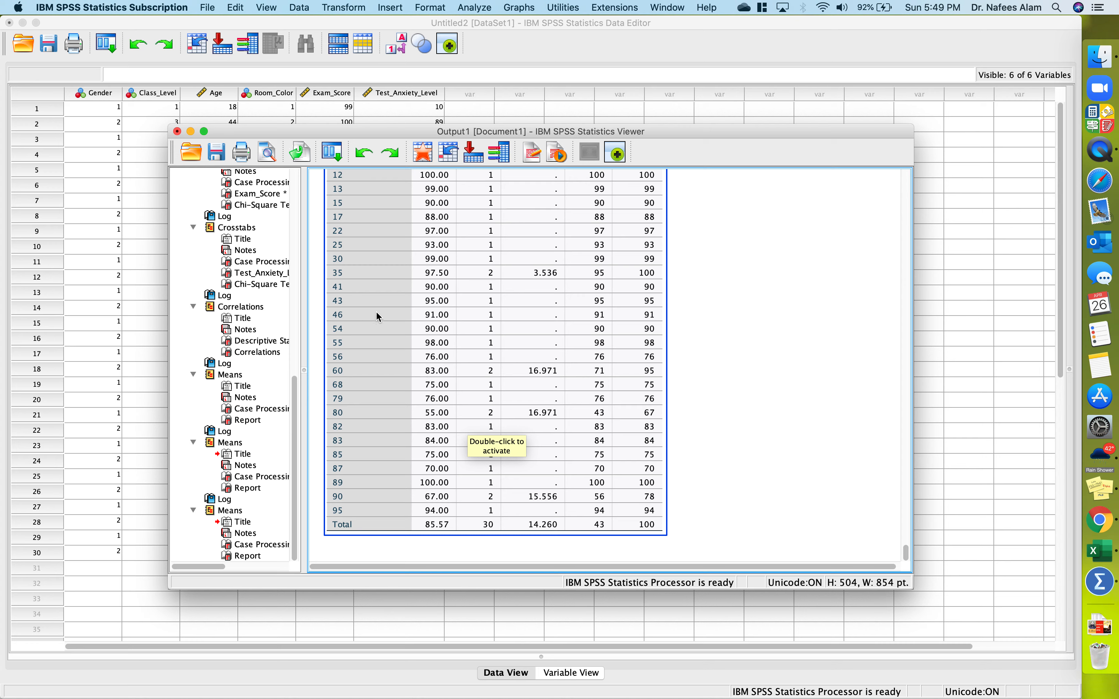
scroll(375, 307, "up", 2)
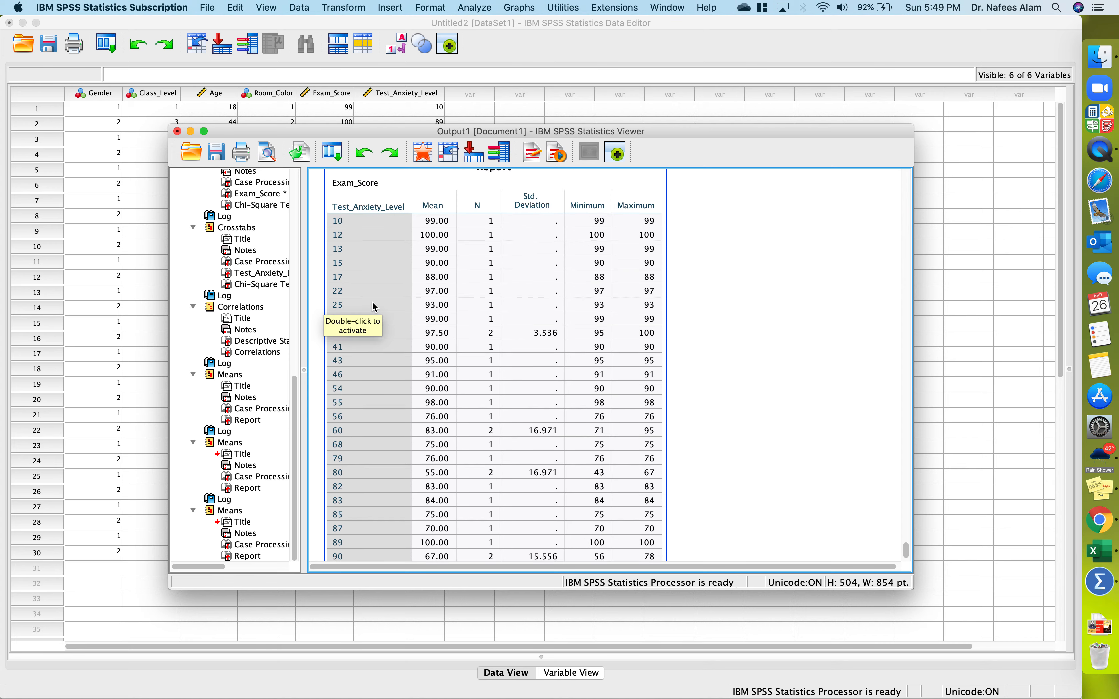
scroll(375, 306, "up", 1)
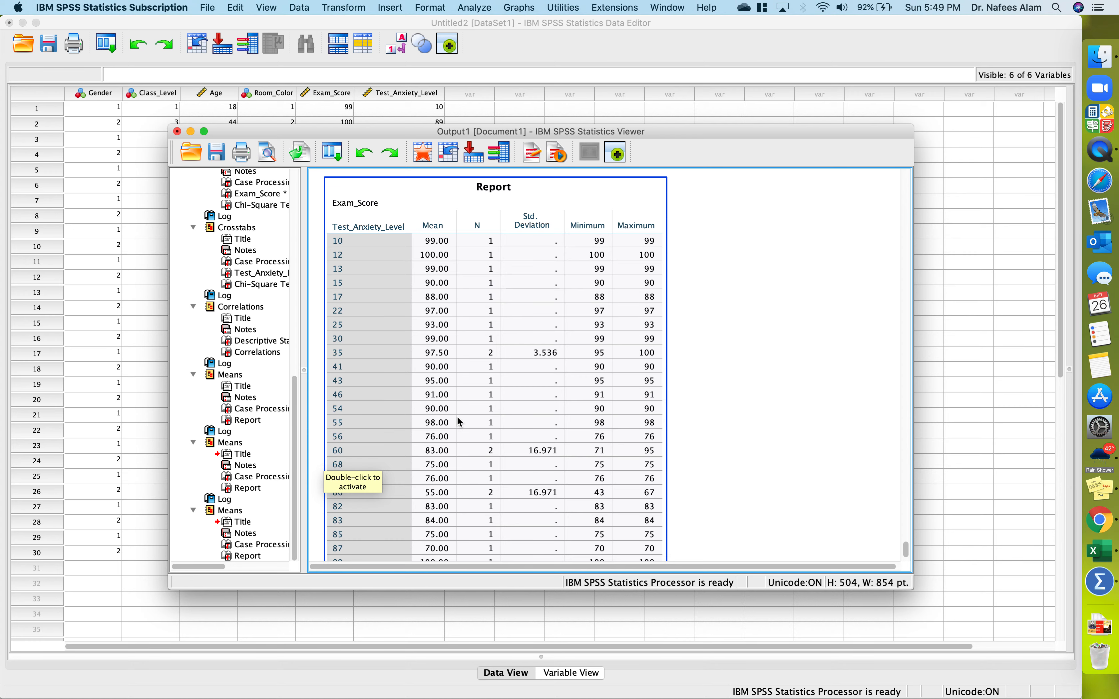
scroll(458, 416, "down", 4)
left_click(669, 403)
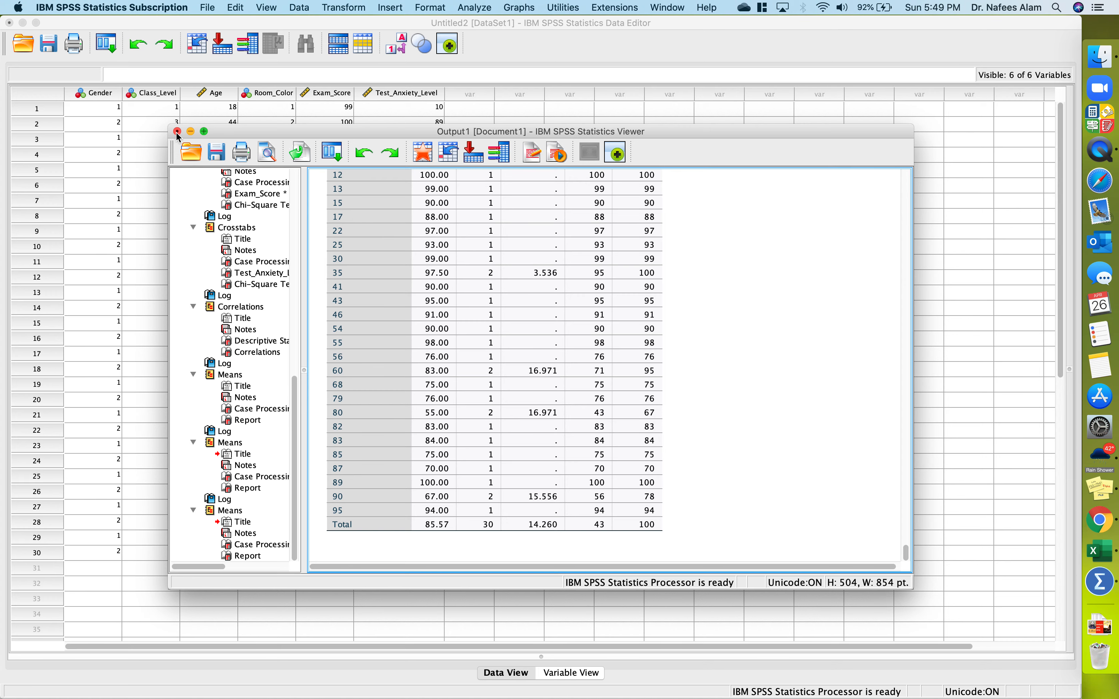
scroll(759, 242, "up", 5)
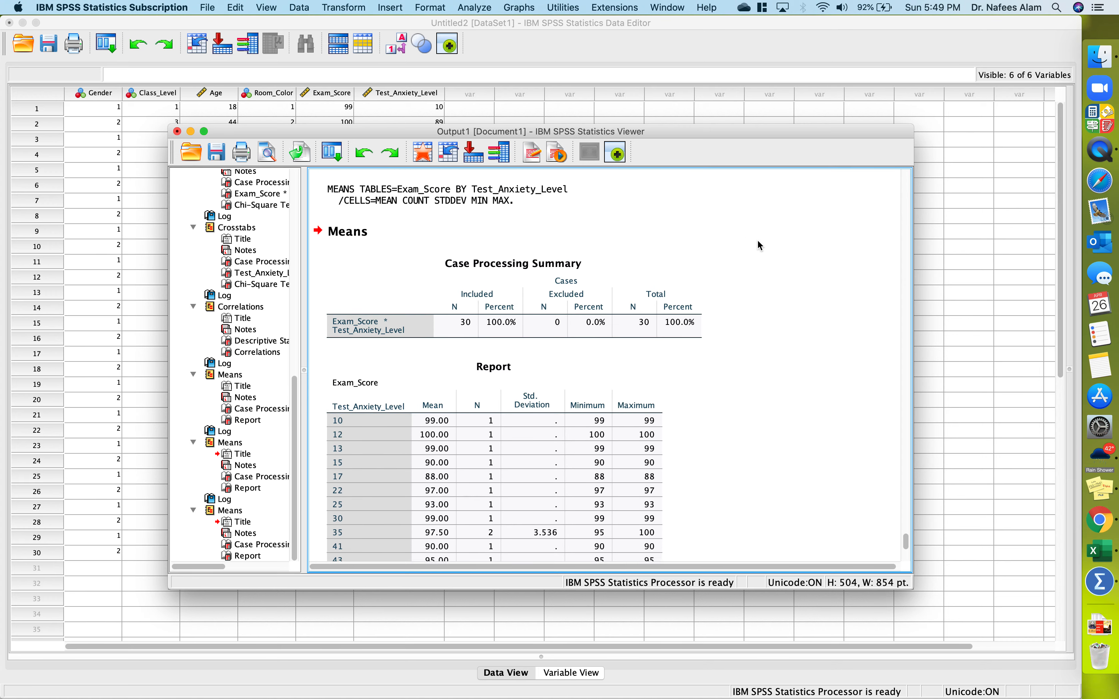
scroll(758, 241, "down", 5)
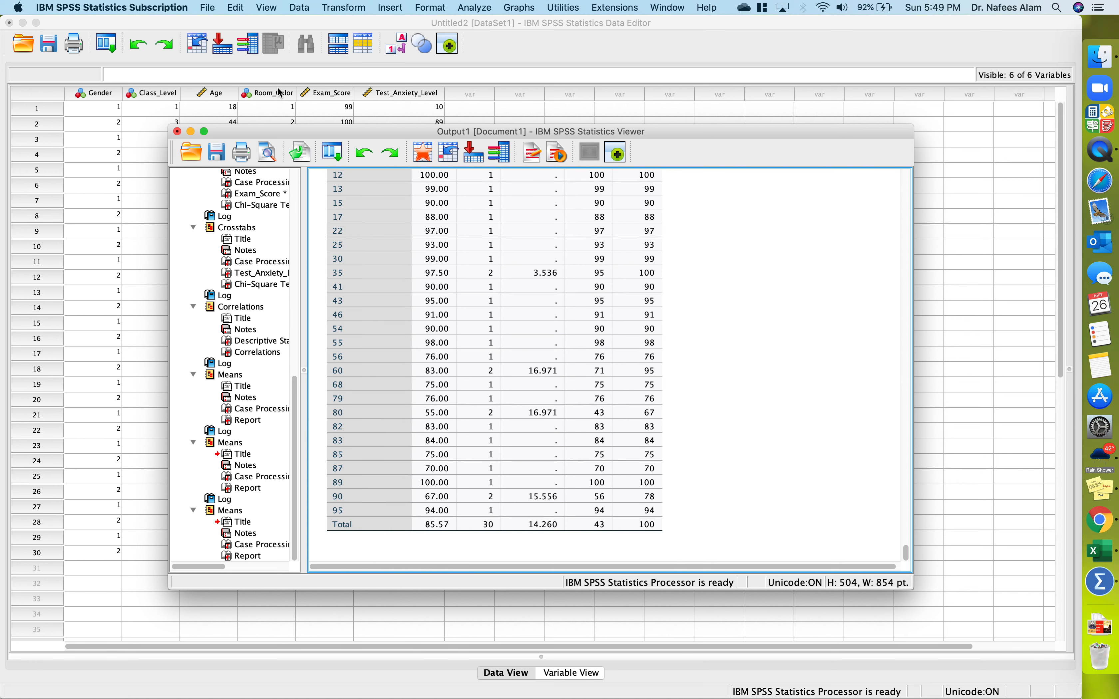
left_click(475, 8)
mouse_move(578, 36)
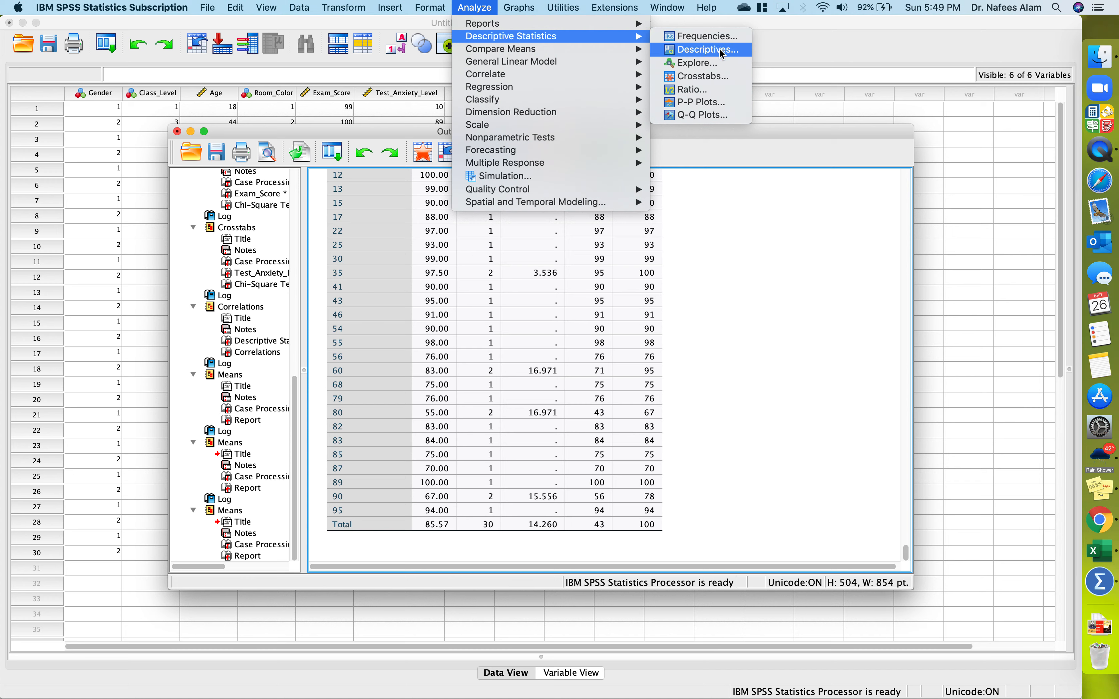
mouse_move(552, 55)
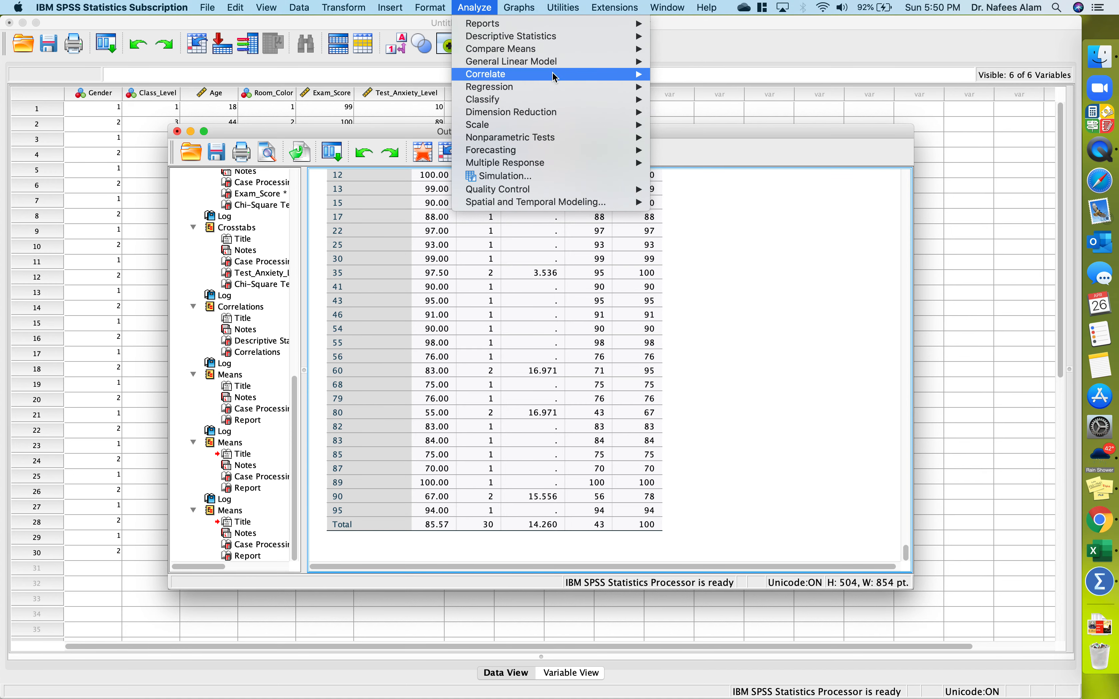
mouse_move(548, 78)
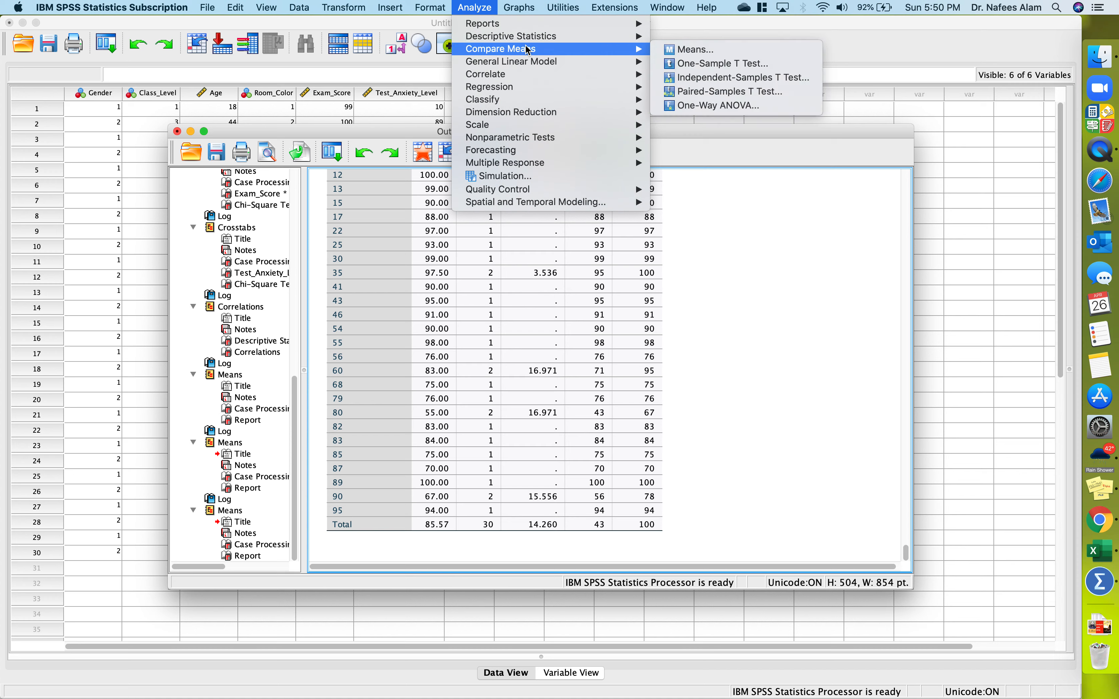
mouse_move(515, 39)
mouse_move(554, 113)
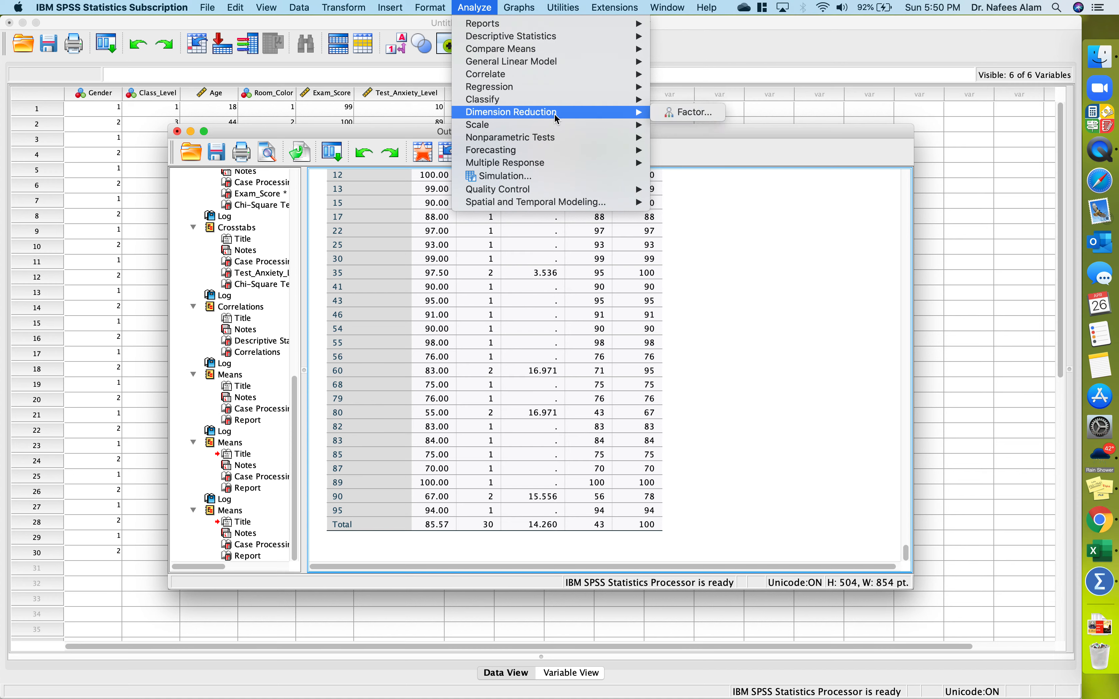
left_click(812, 241)
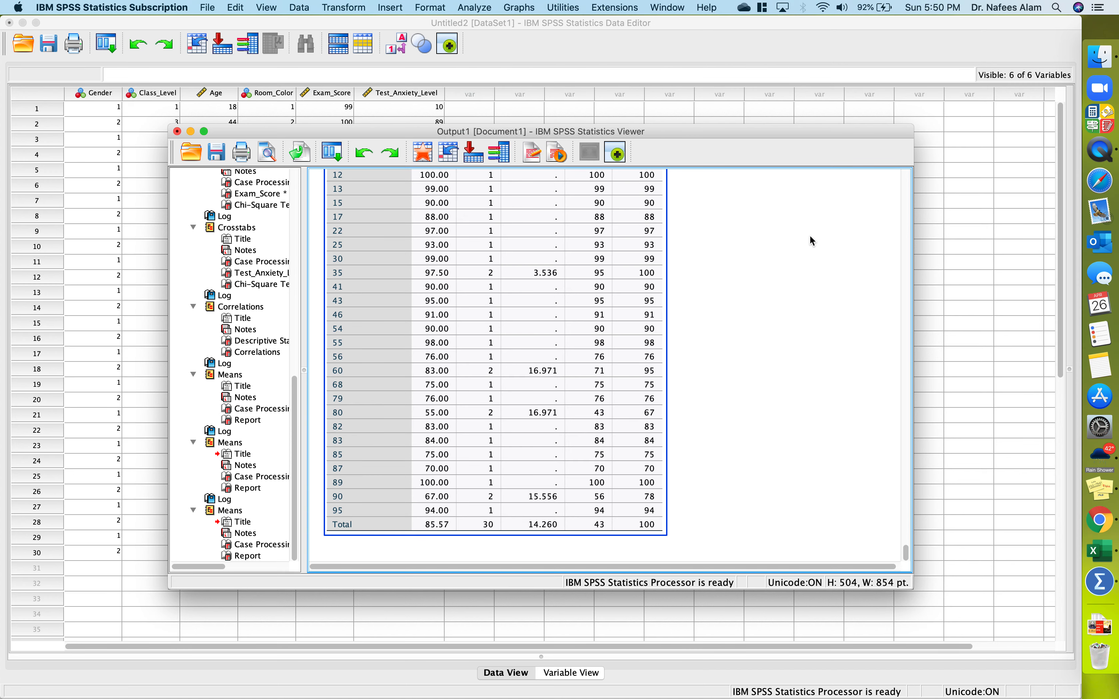
left_click(810, 235)
scroll(720, 323, "up", 5)
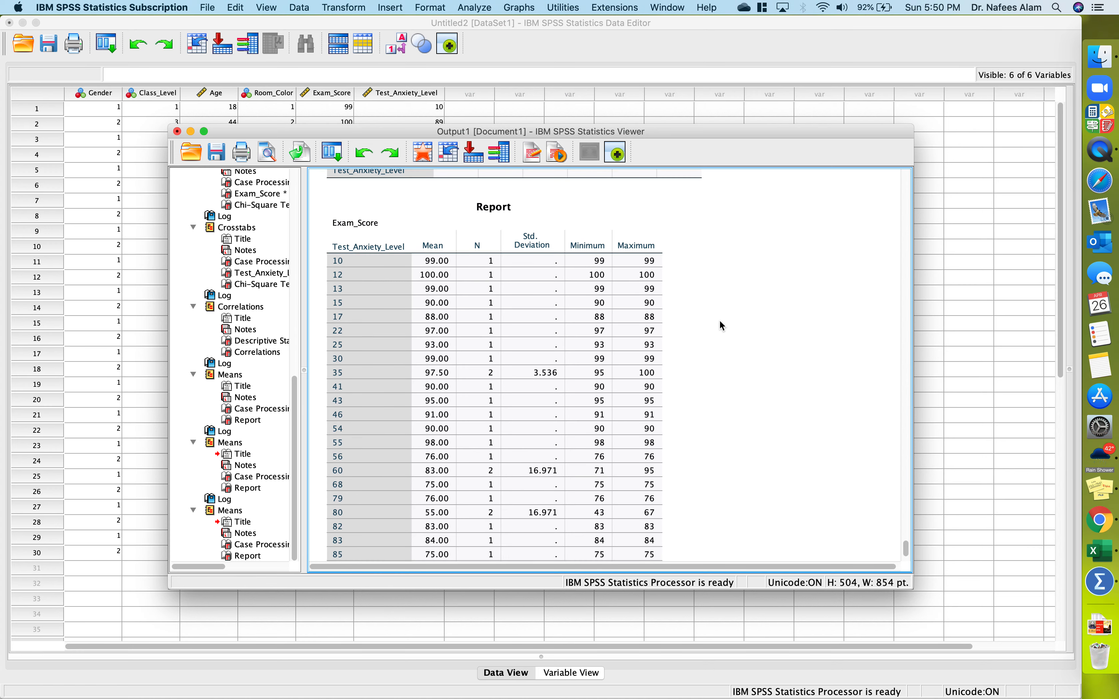
scroll(720, 322, "down", 5)
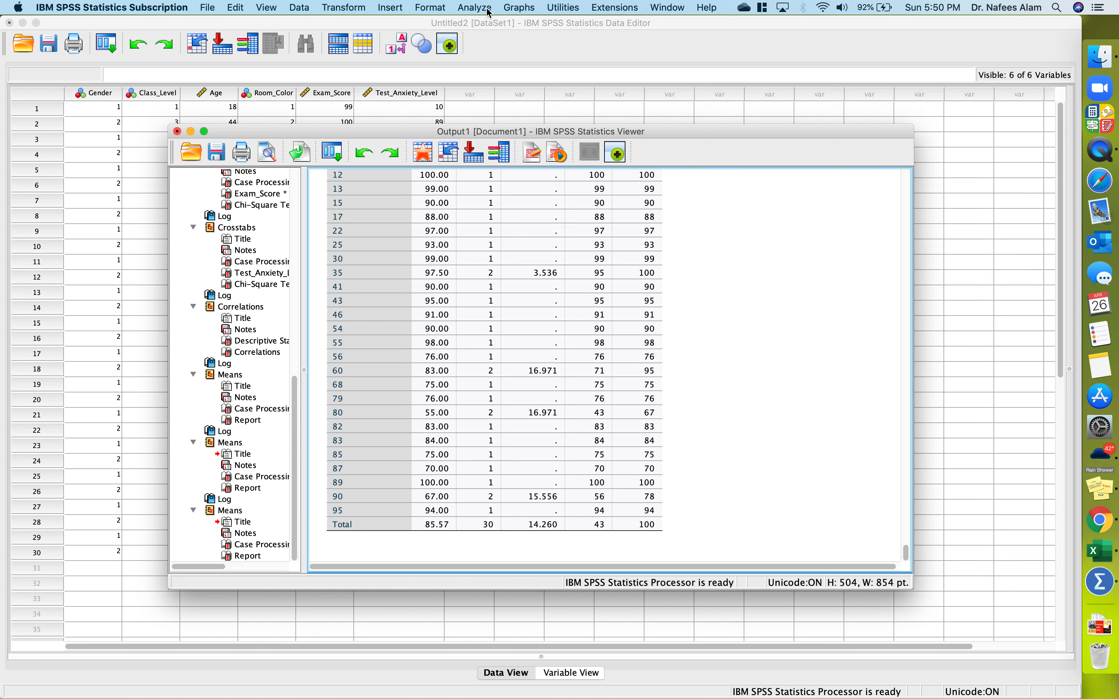
Step: Set up a simple bar chart in Chart Builder with Gender on the x-axis and mean Exam_Score on the y-axis
left_click(520, 8)
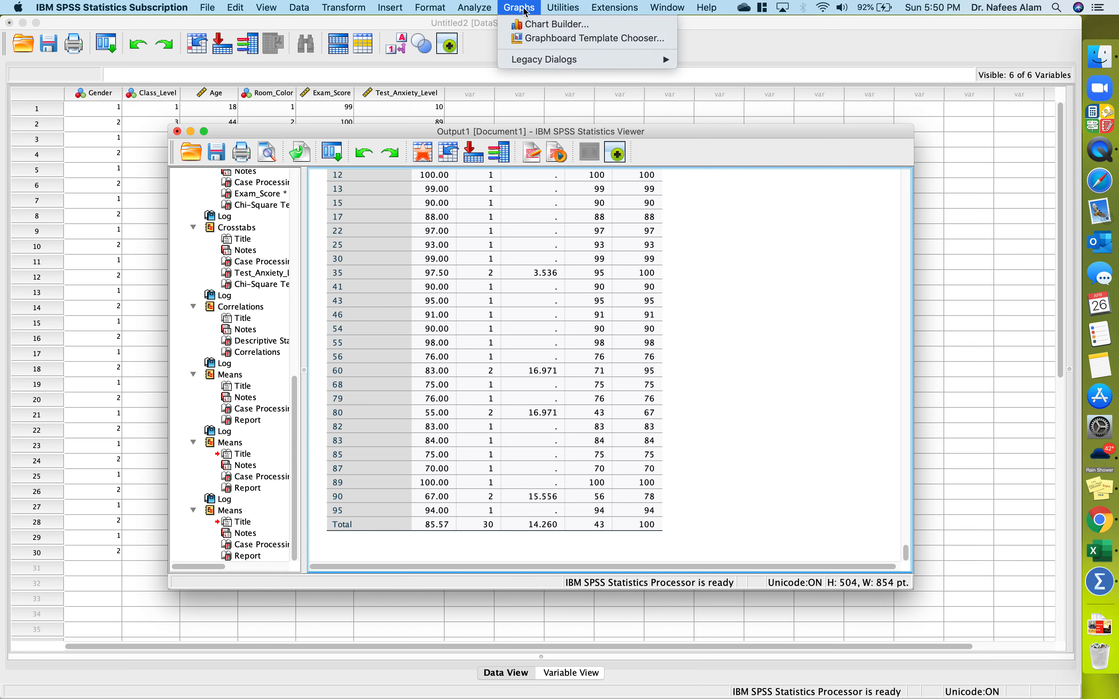
left_click(544, 26)
left_click(519, 424)
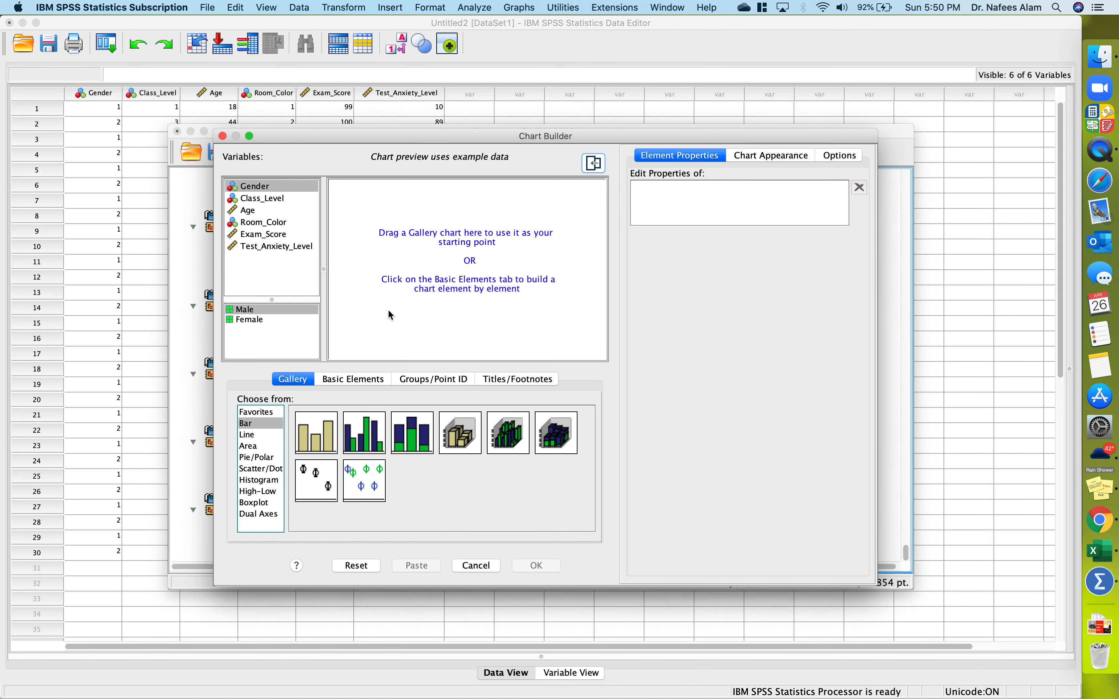
left_click_drag(326, 441, 458, 292)
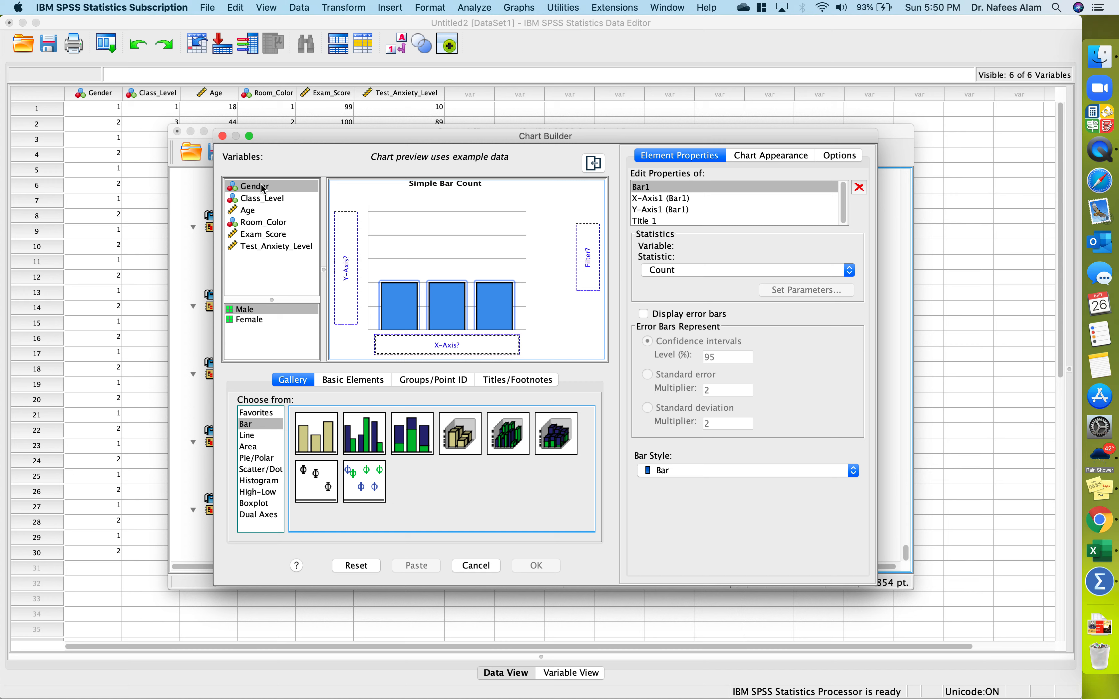
left_click_drag(243, 186, 432, 347)
left_click_drag(262, 234, 346, 268)
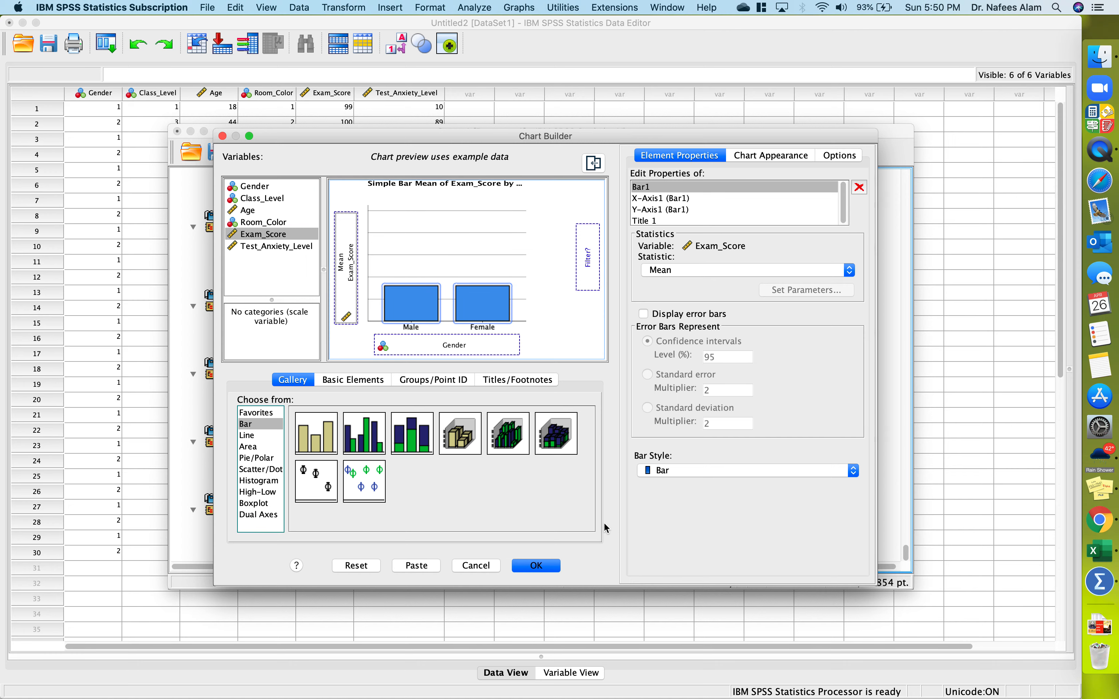
Step: Generate the bar chart of mean Exam_Score by Gender and show data labels on its bars
left_click(545, 566)
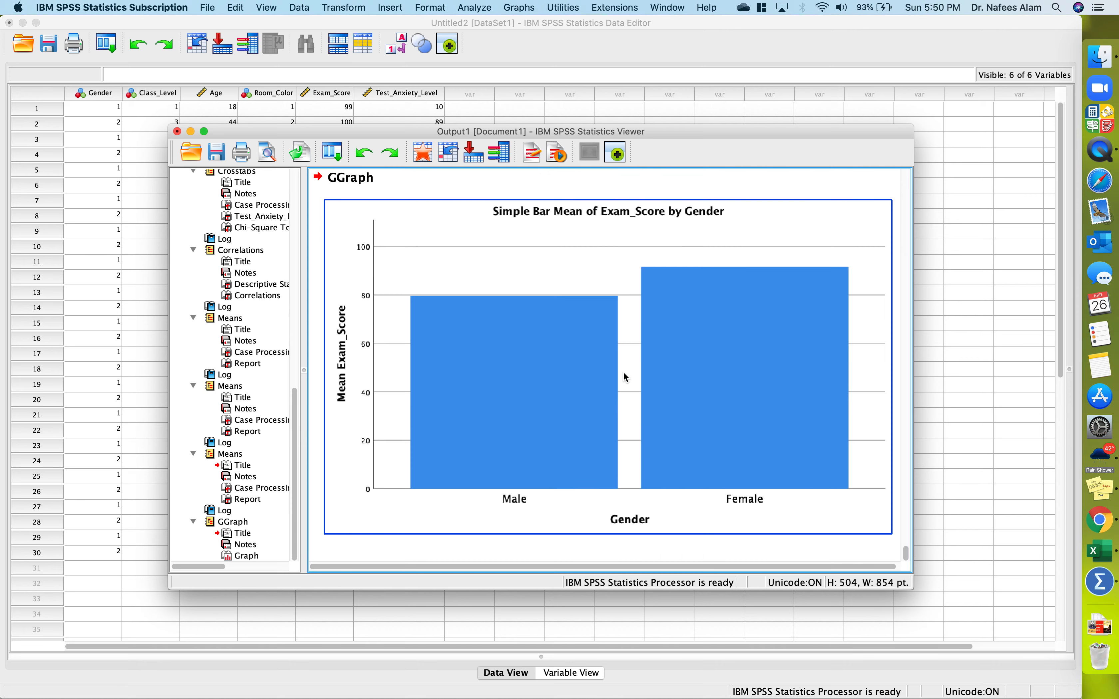
double_click(501, 403)
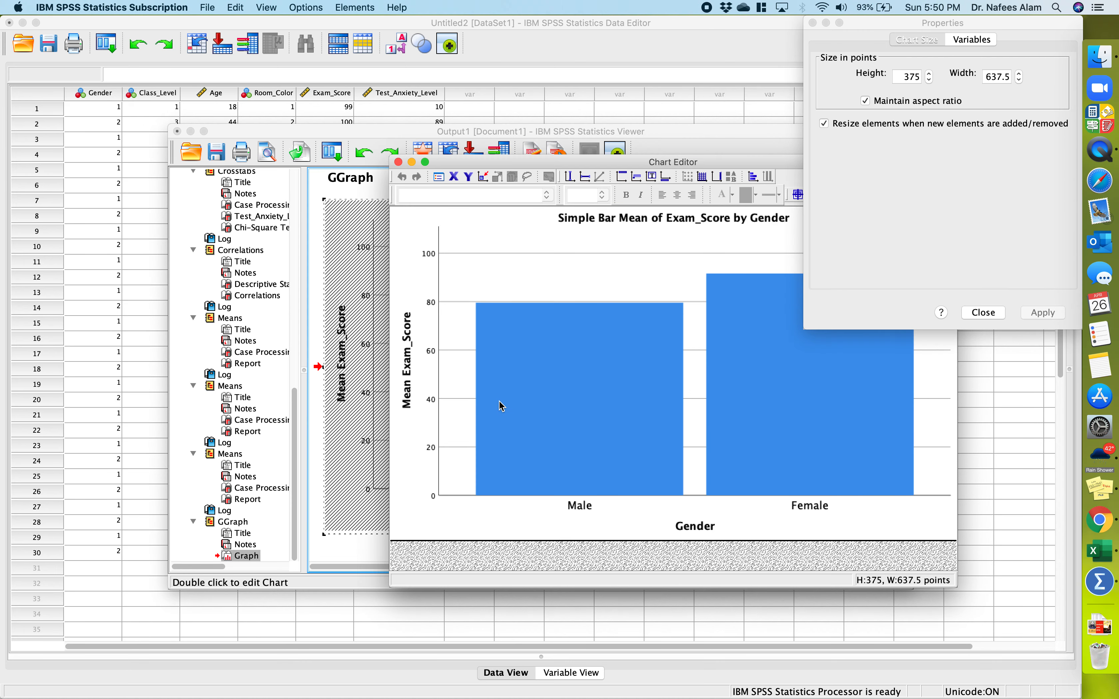
right_click(550, 419)
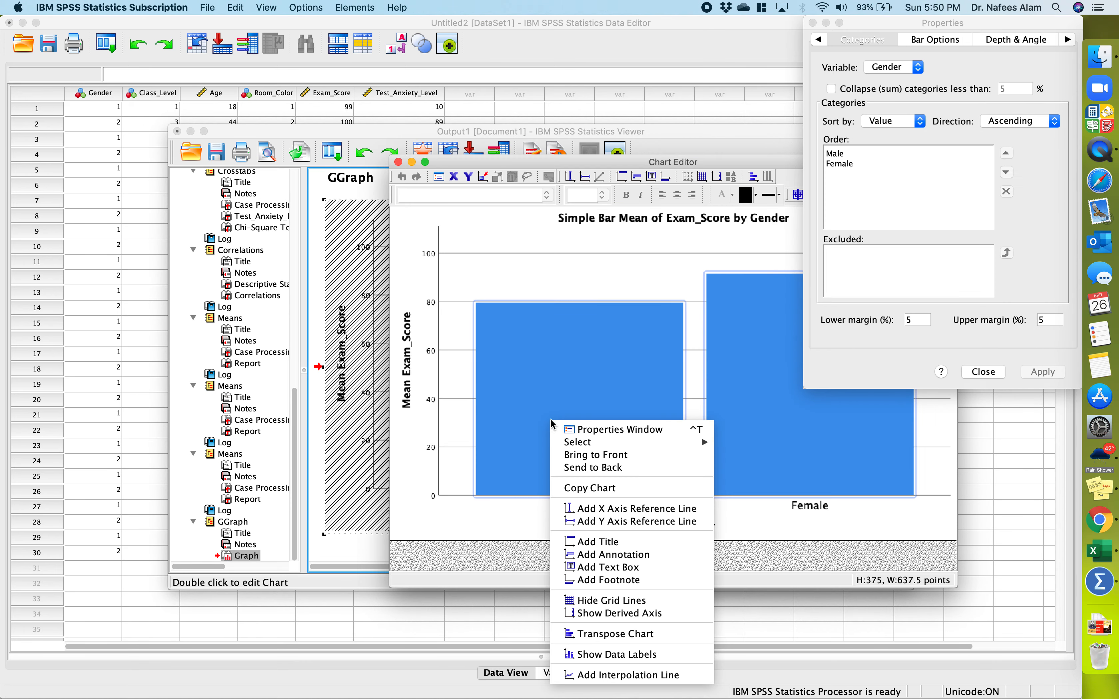
left_click(617, 655)
left_click(398, 162)
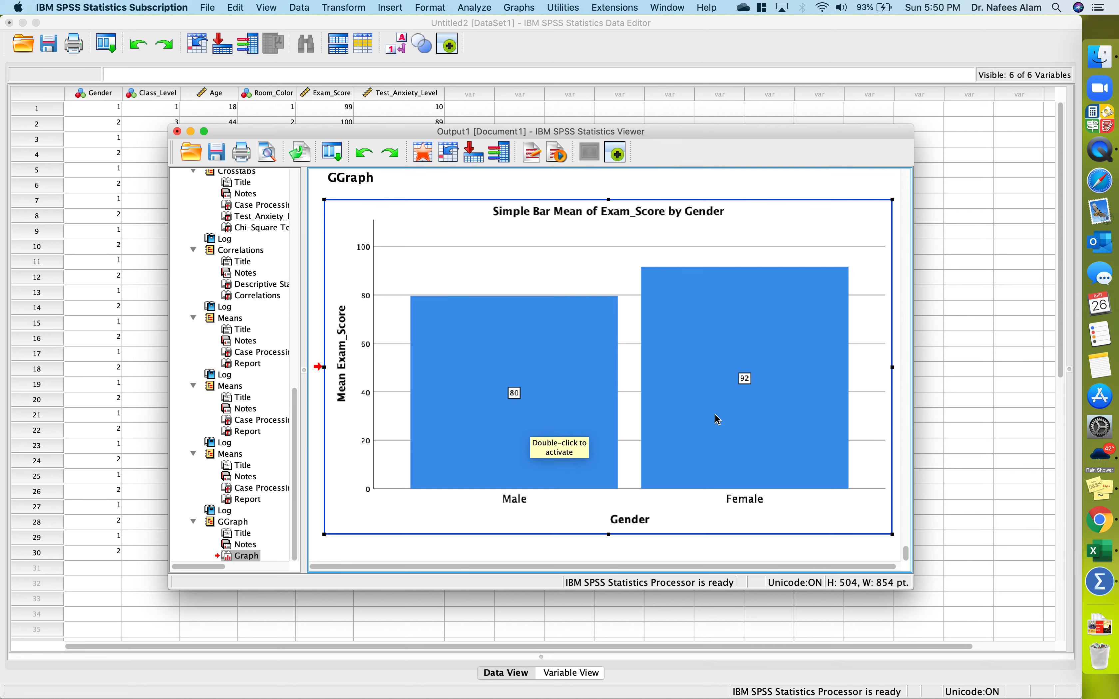
Step: Review the Exam_Score means reports by Gender and Room_Color against the bar chart of mean Exam_Score by Gender
scroll(718, 420, "up", 15)
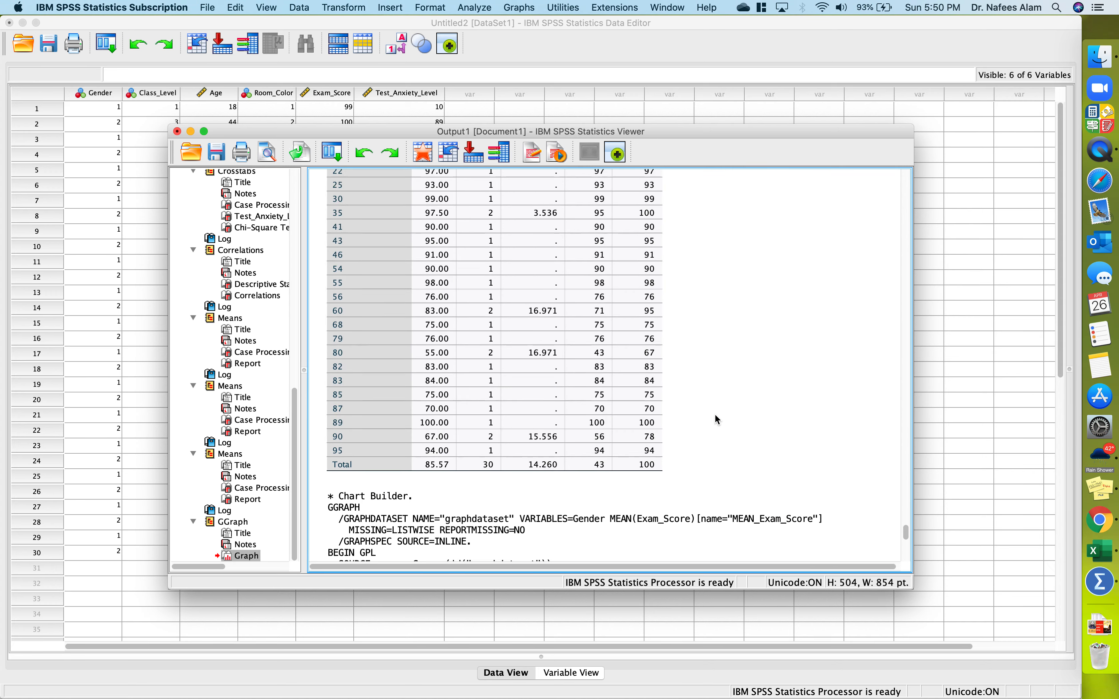
scroll(715, 414, "up", 3)
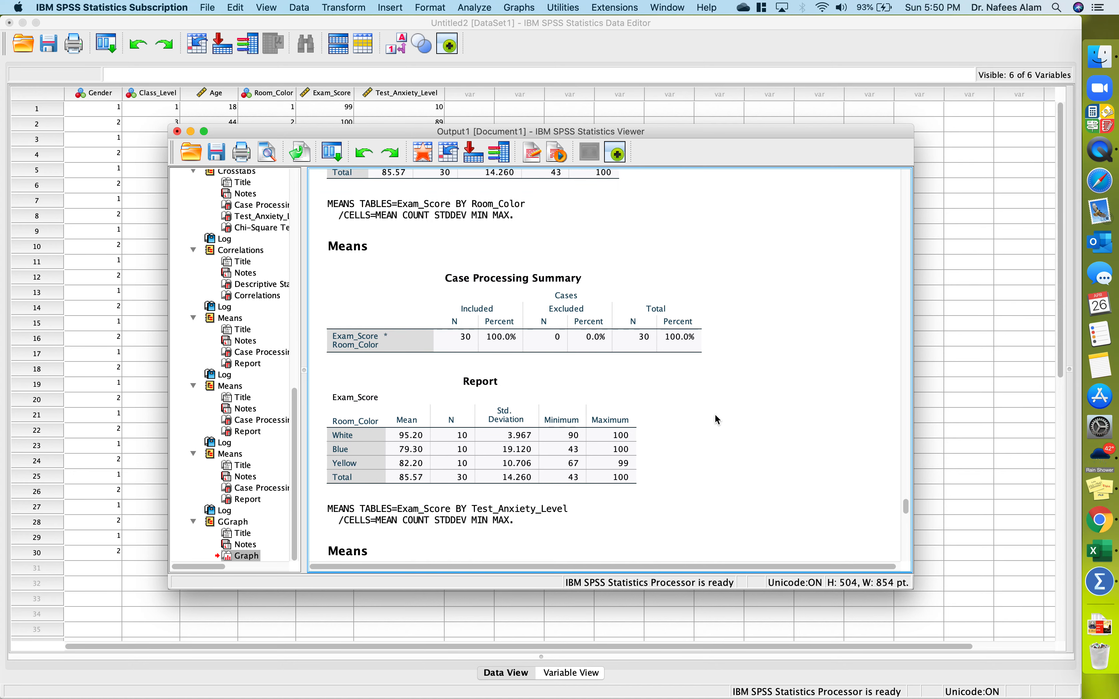
scroll(716, 413, "up", 4)
scroll(732, 363, "up", 7)
scroll(732, 364, "down", 5)
scroll(719, 412, "down", 5)
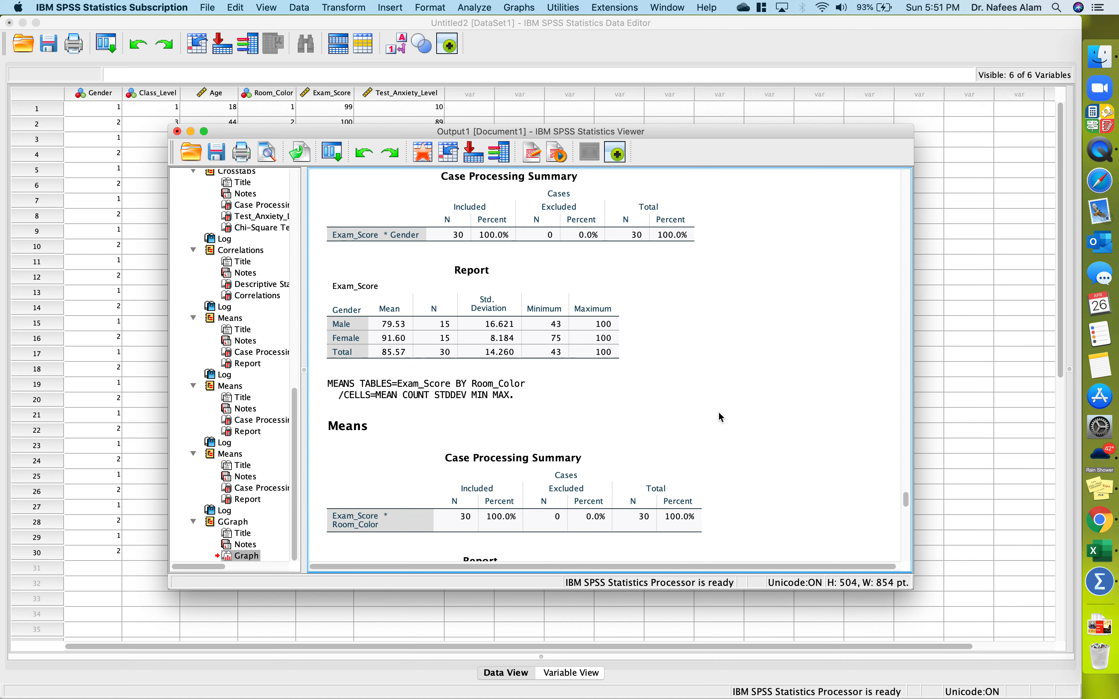
scroll(724, 402, "down", 5)
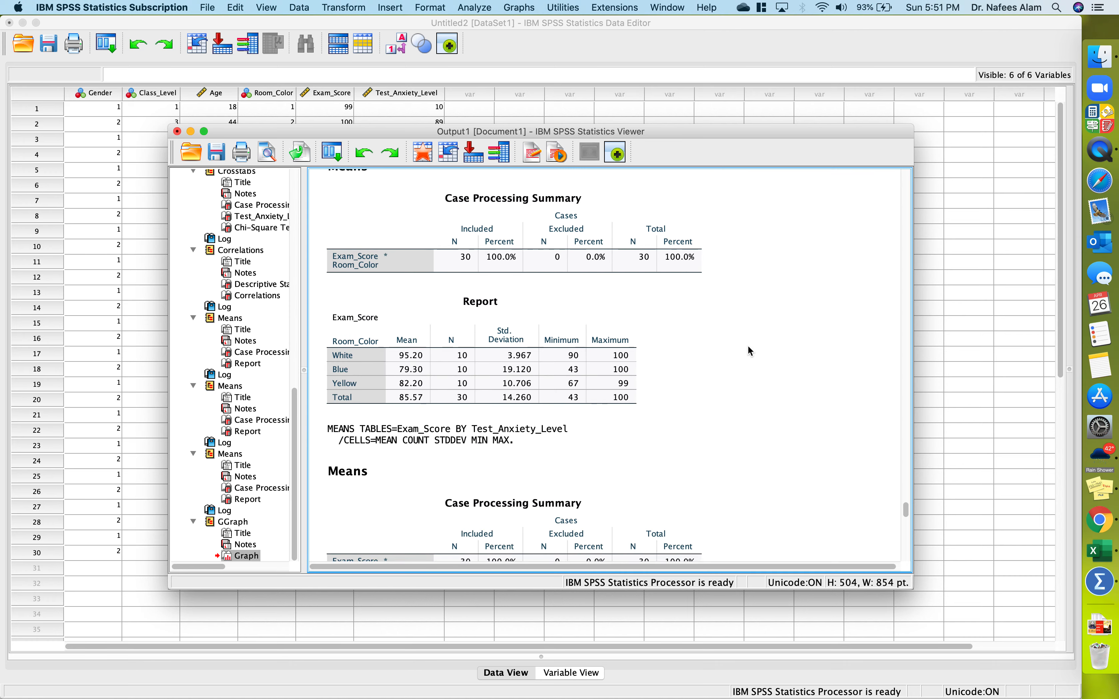
scroll(766, 383, "down", 15)
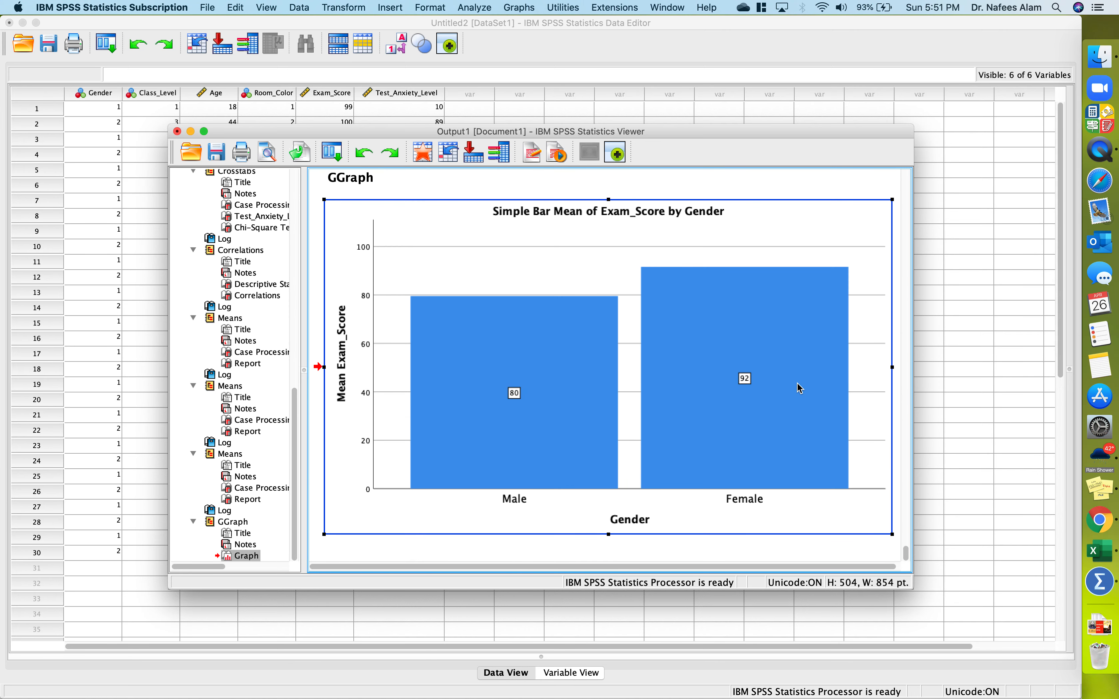
Step: Replace Gender with Room_Color on the x-axis in Chart Builder and generate the bar chart of mean Exam_Score
left_click(516, 6)
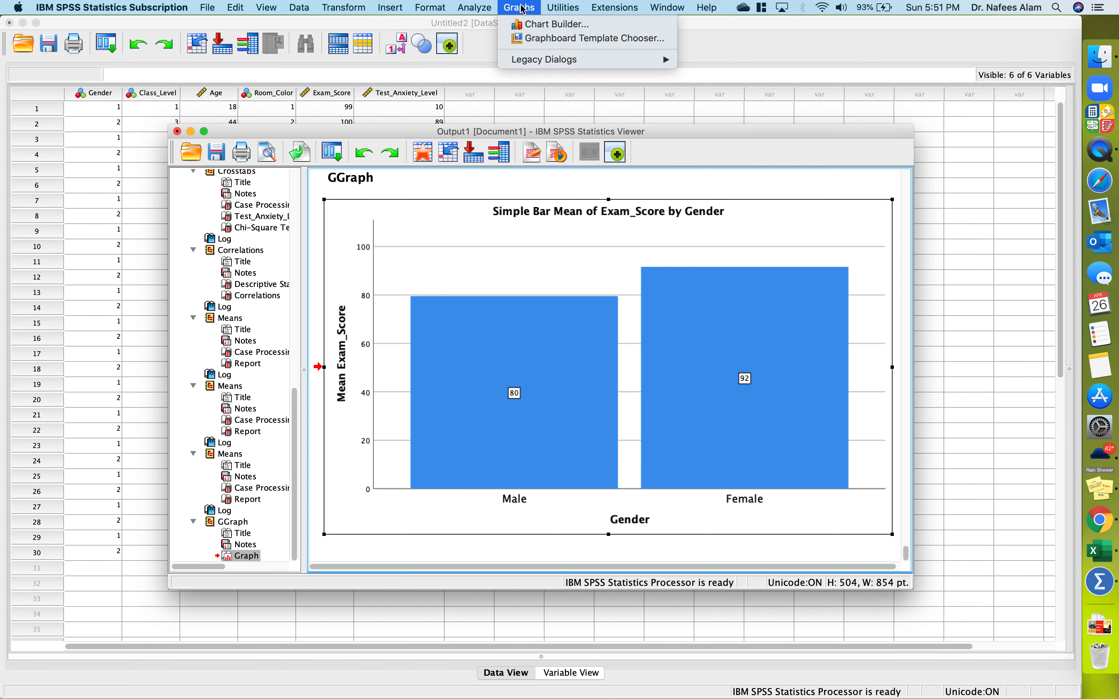
left_click(536, 21)
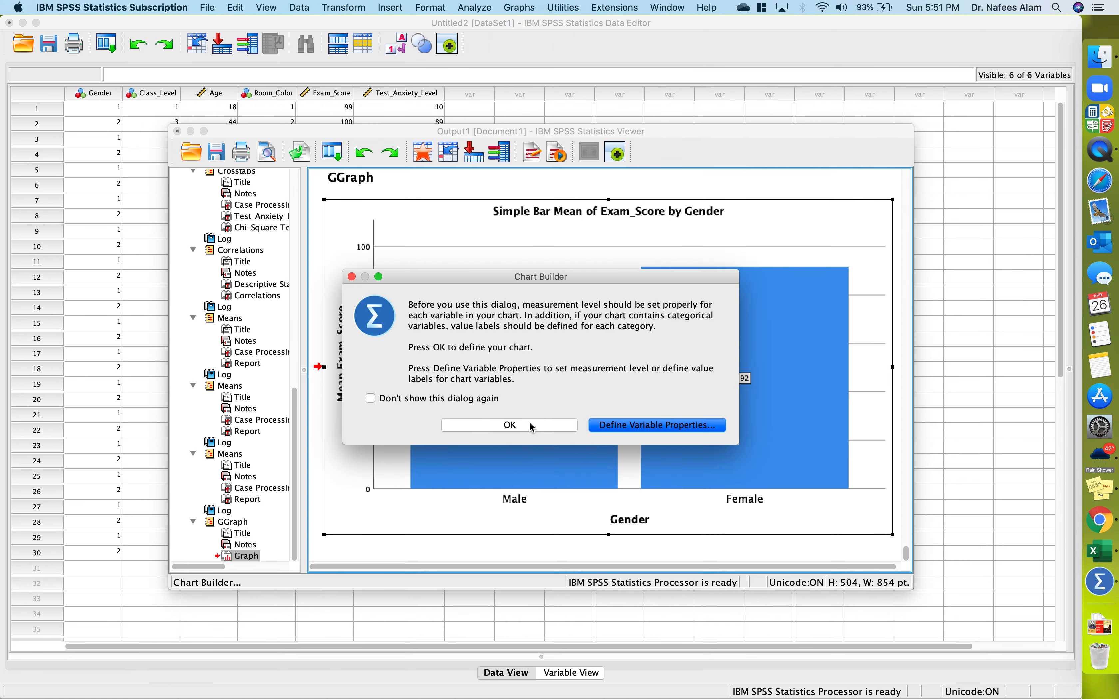
left_click(529, 424)
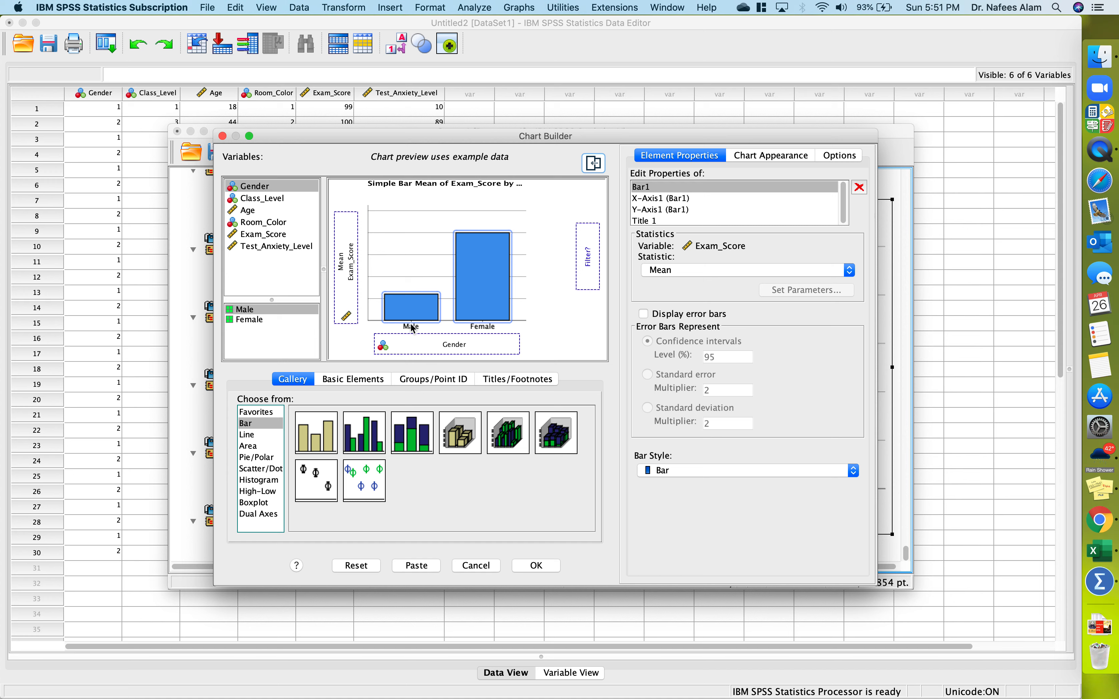
left_click(453, 352)
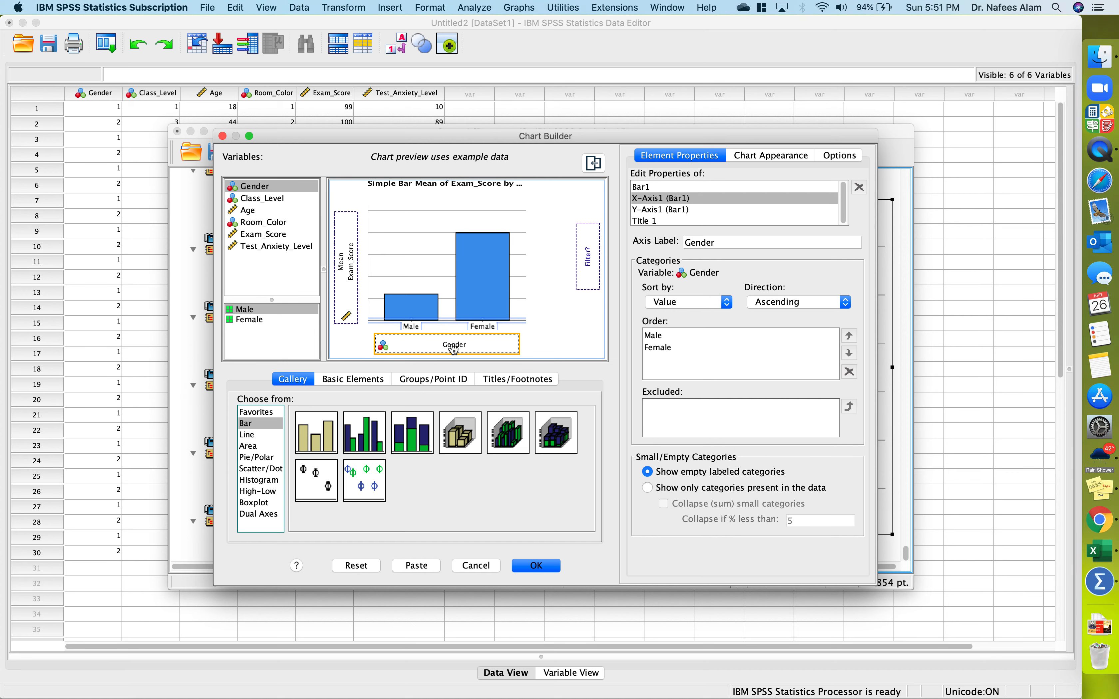
right_click(453, 349)
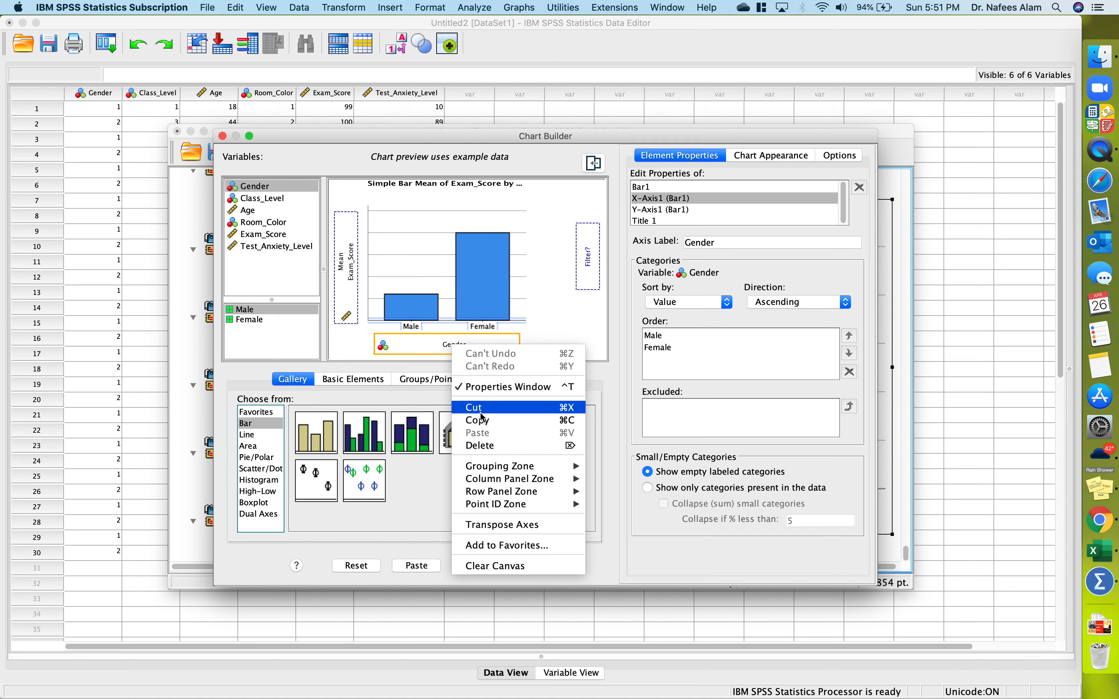
left_click(515, 445)
left_click_drag(272, 226, 429, 340)
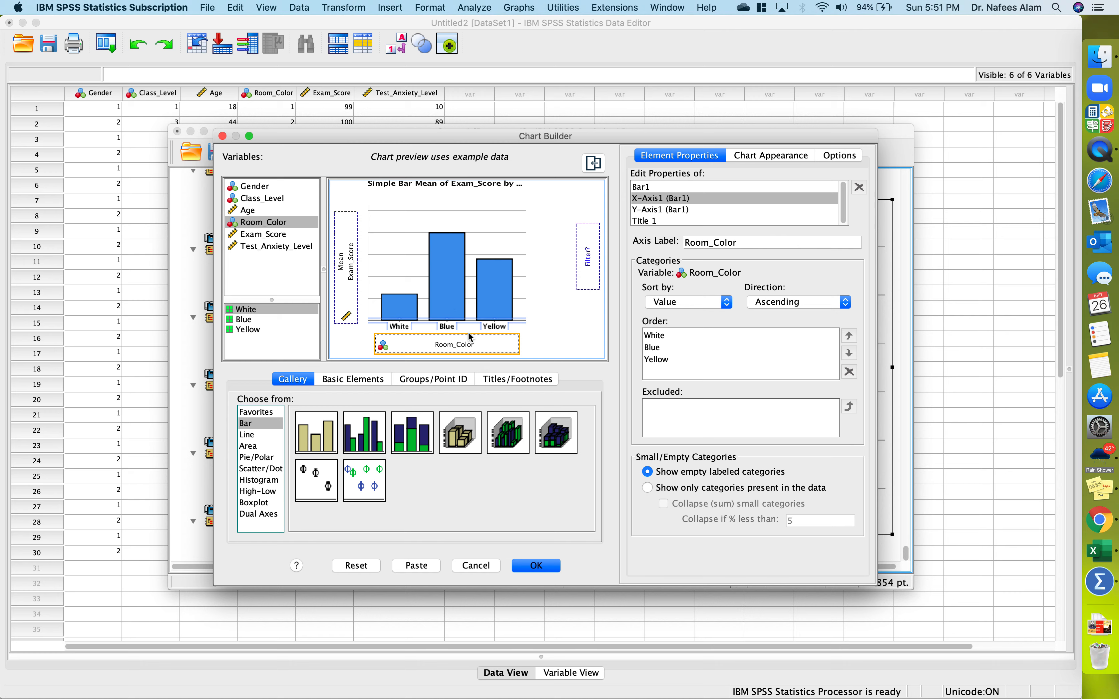
left_click(547, 568)
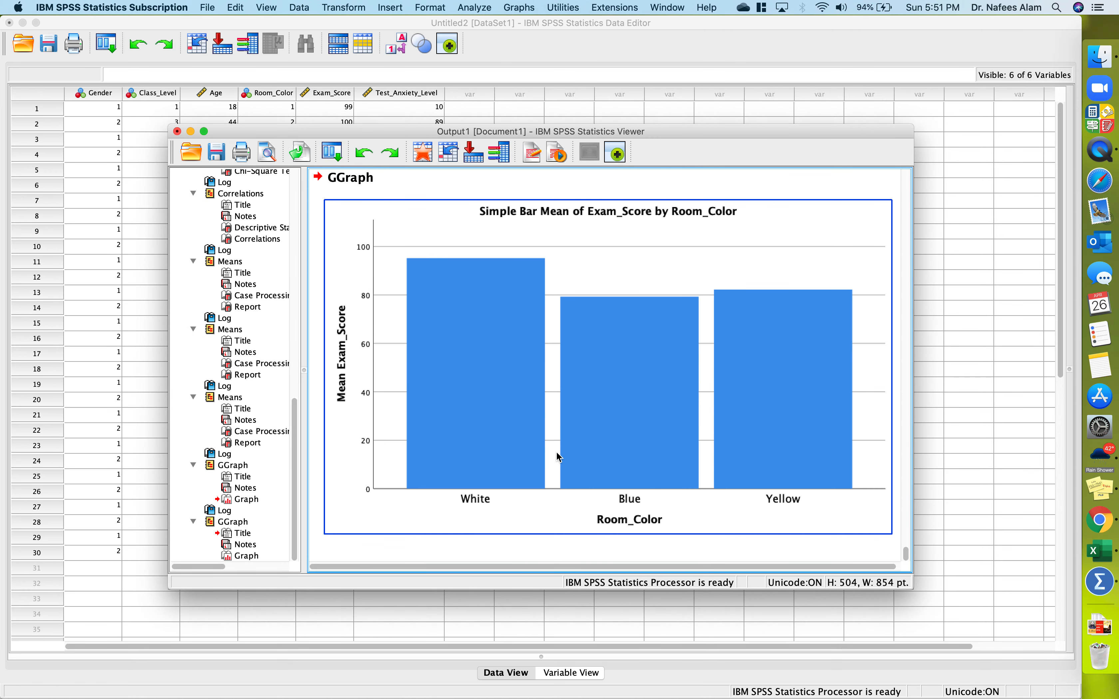
Step: Show data labels on the bars of the mean Exam_Score by Room_Color chart
double_click(501, 408)
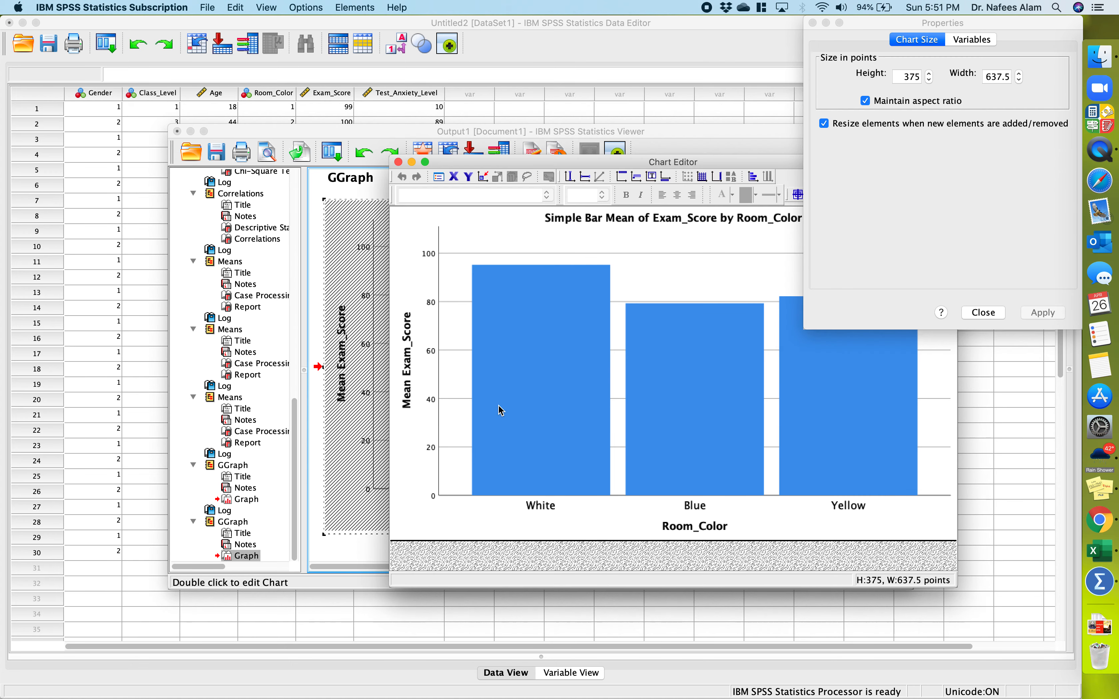
right_click(617, 379)
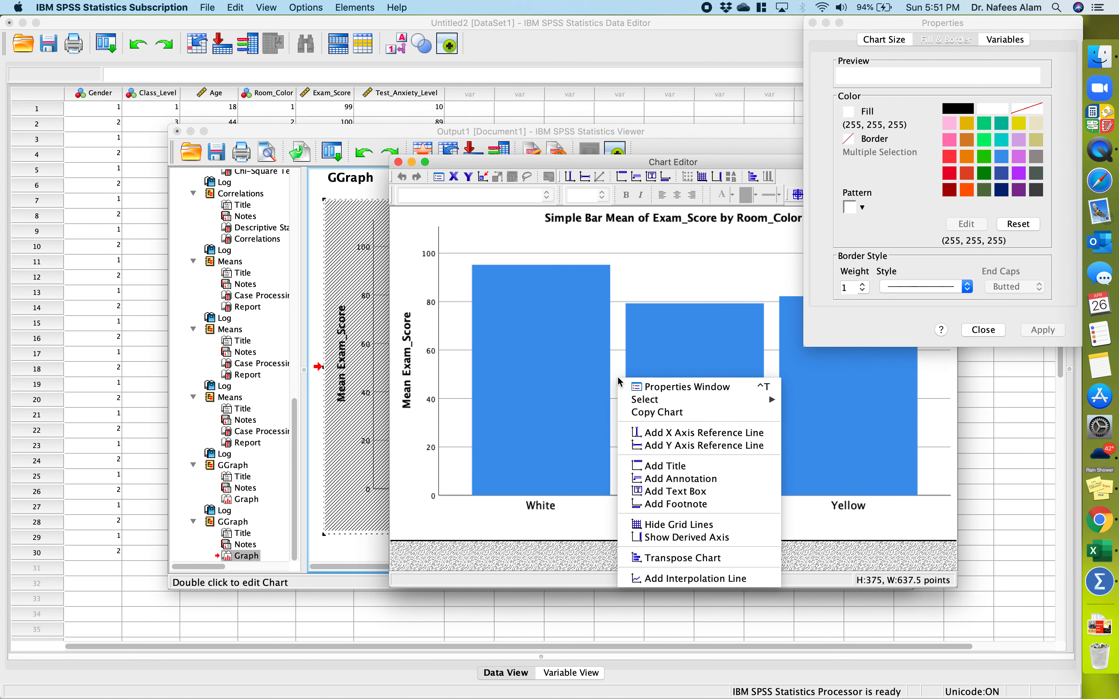
left_click(555, 458)
left_click(552, 402)
right_click(548, 397)
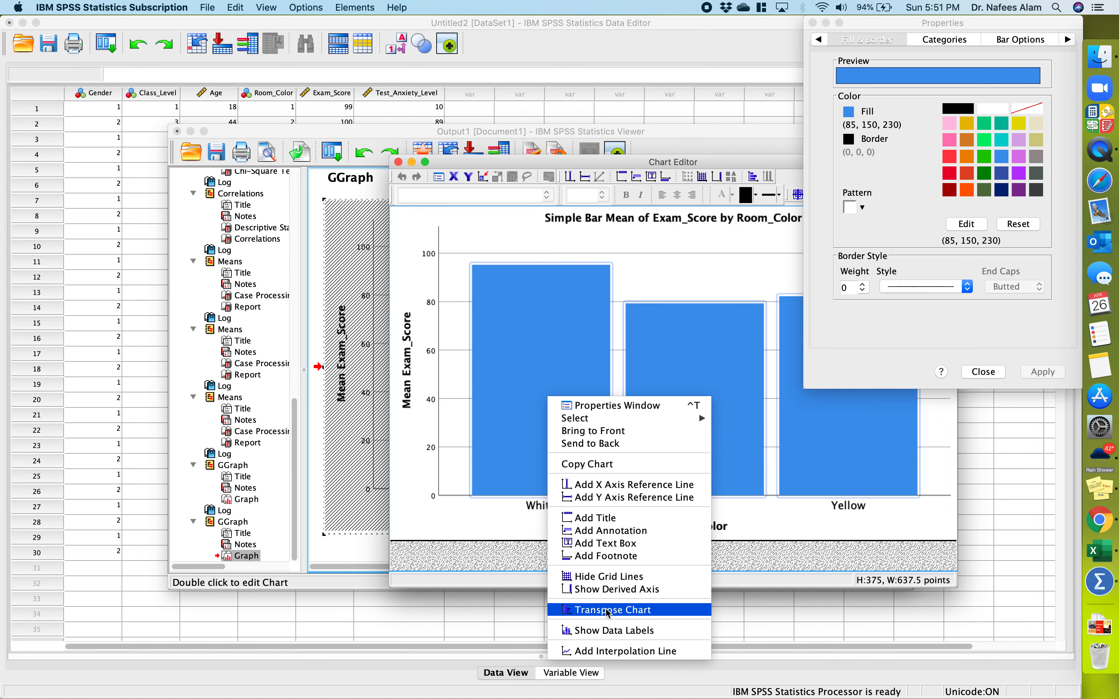
left_click(612, 631)
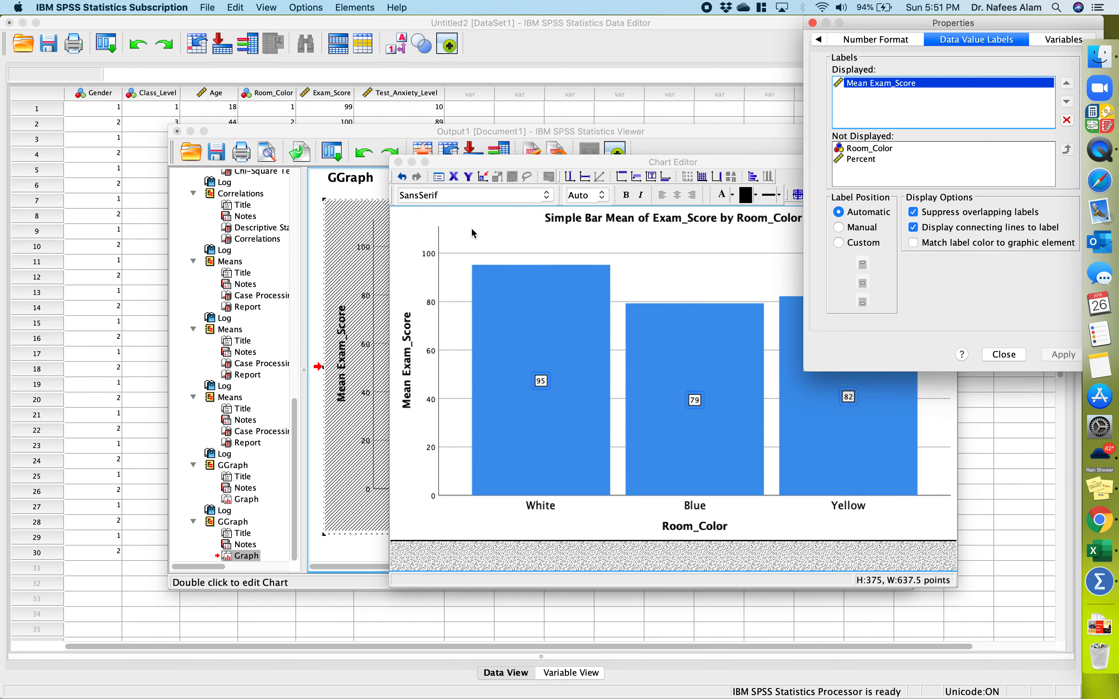
left_click(399, 162)
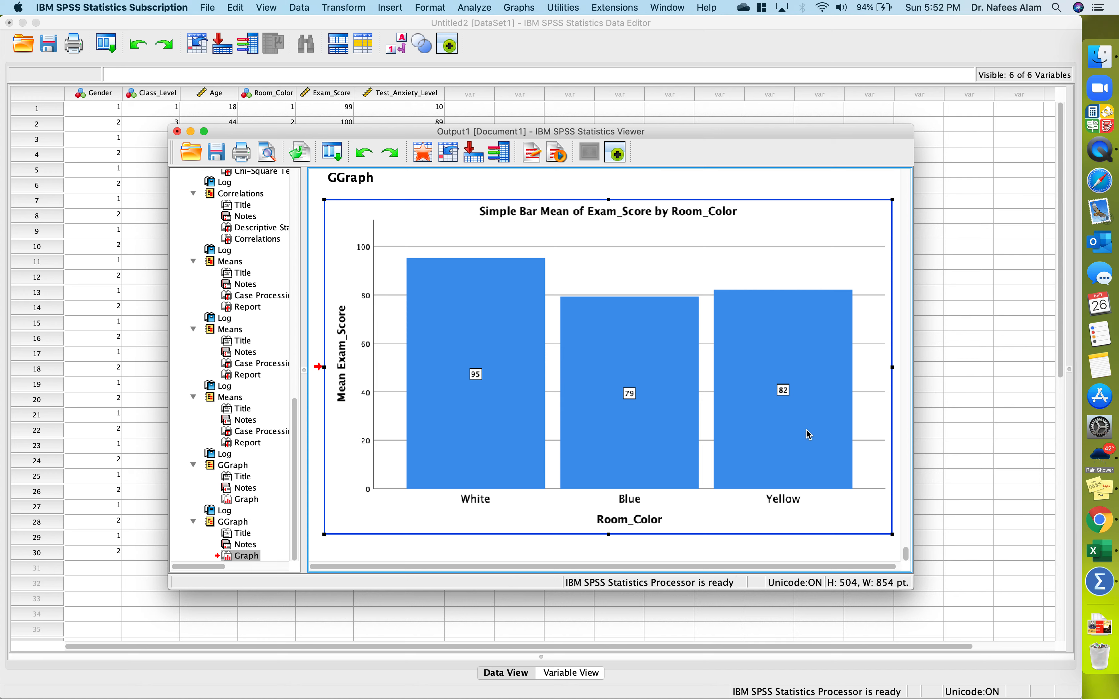
Step: Look through the whole output, from the Room_Color bar chart back to the initial Frequencies results and down again
scroll(647, 377, "up", 10)
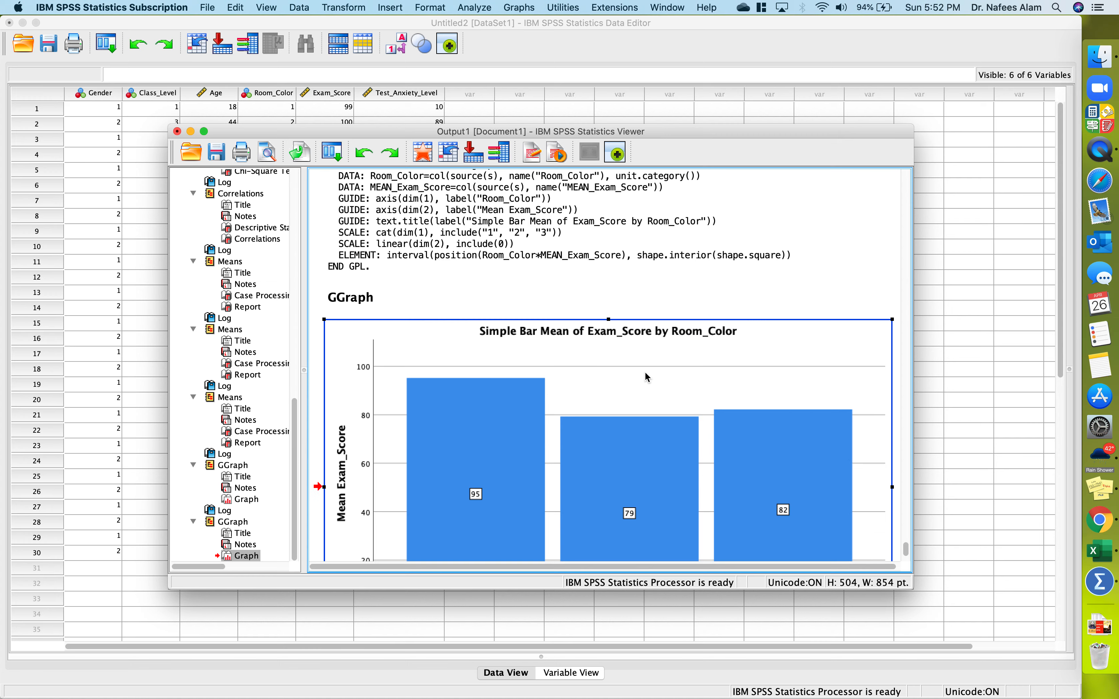
scroll(647, 377, "down", 4)
scroll(648, 377, "down", 8)
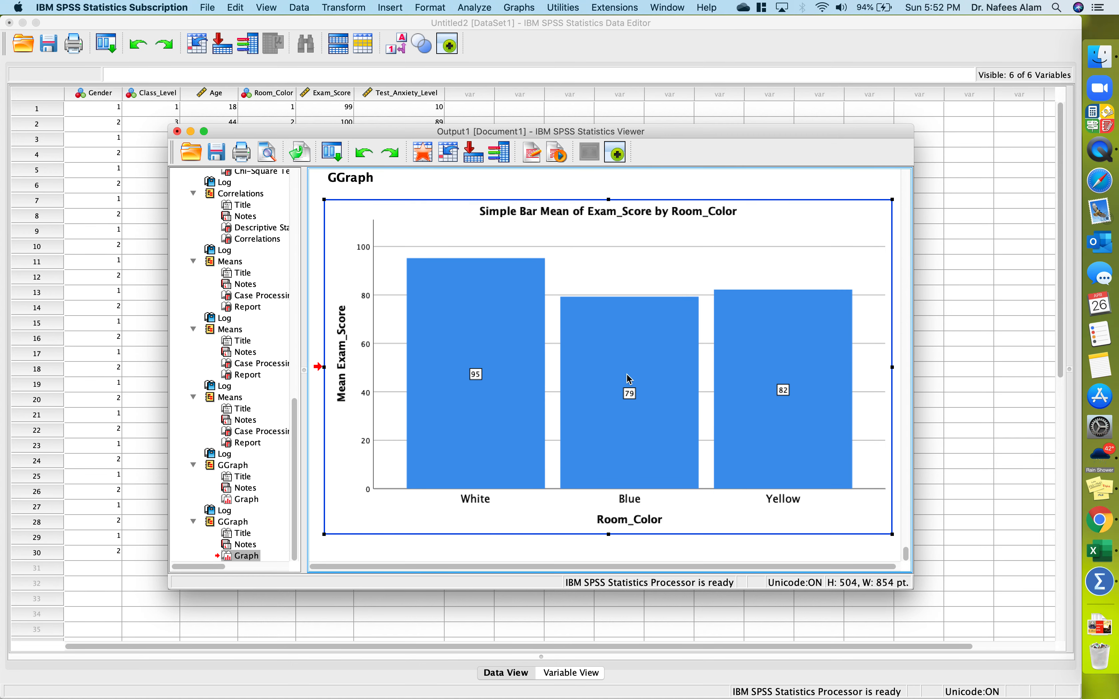
scroll(628, 377, "up", 10)
scroll(627, 377, "up", 15)
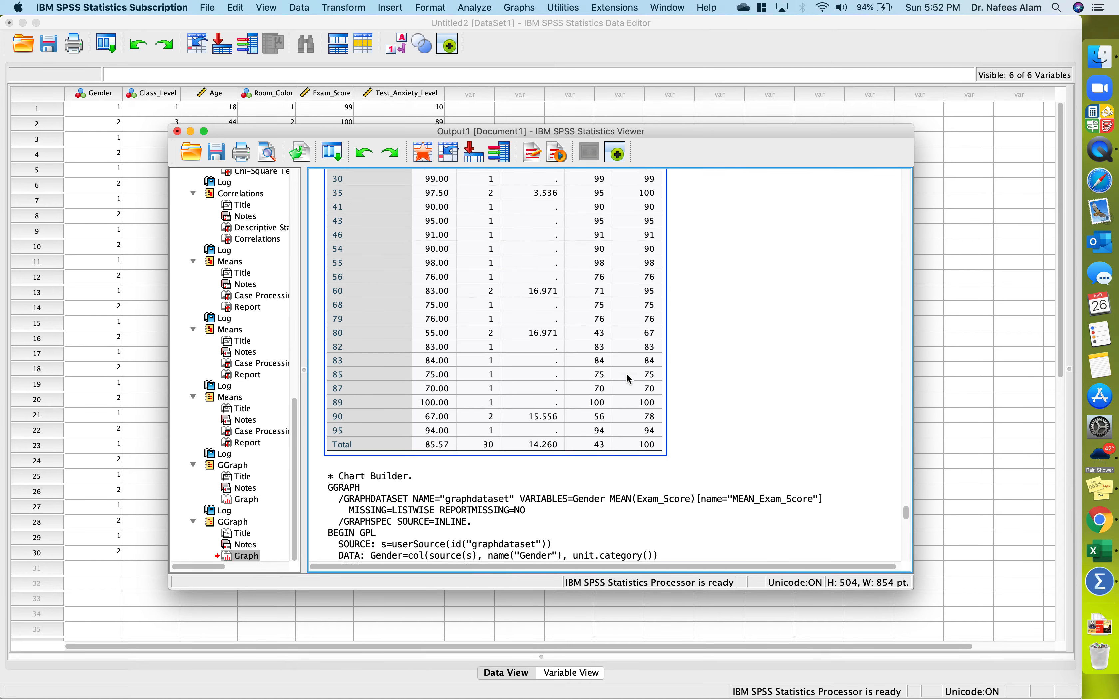
scroll(629, 378, "up", 20)
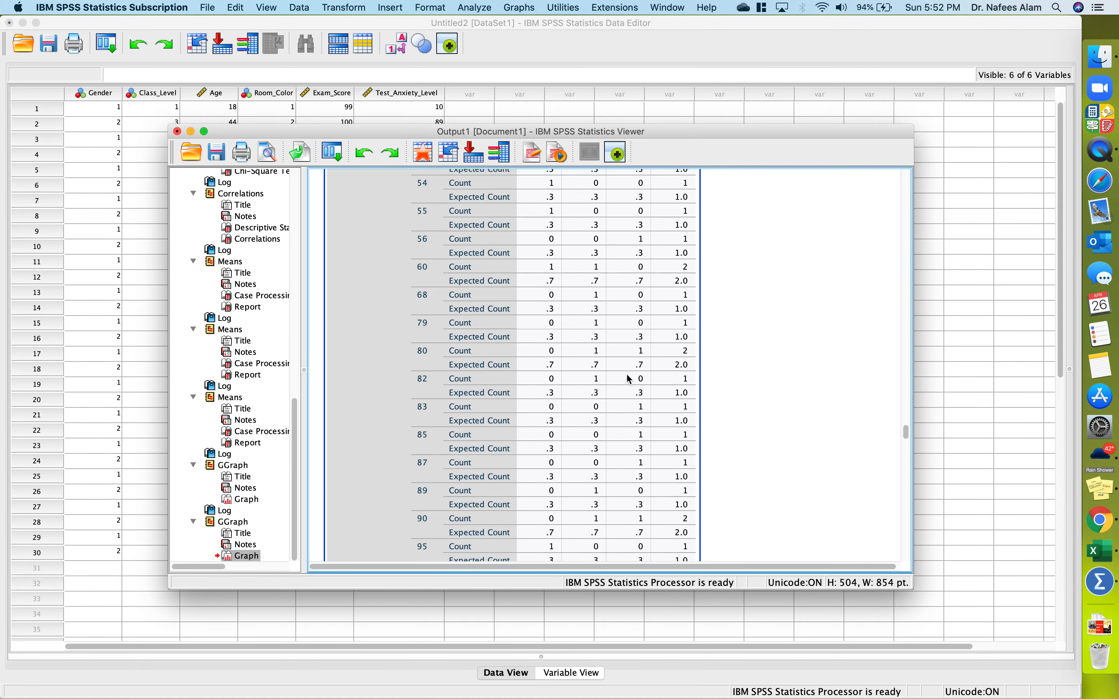
scroll(627, 376, "up", 5)
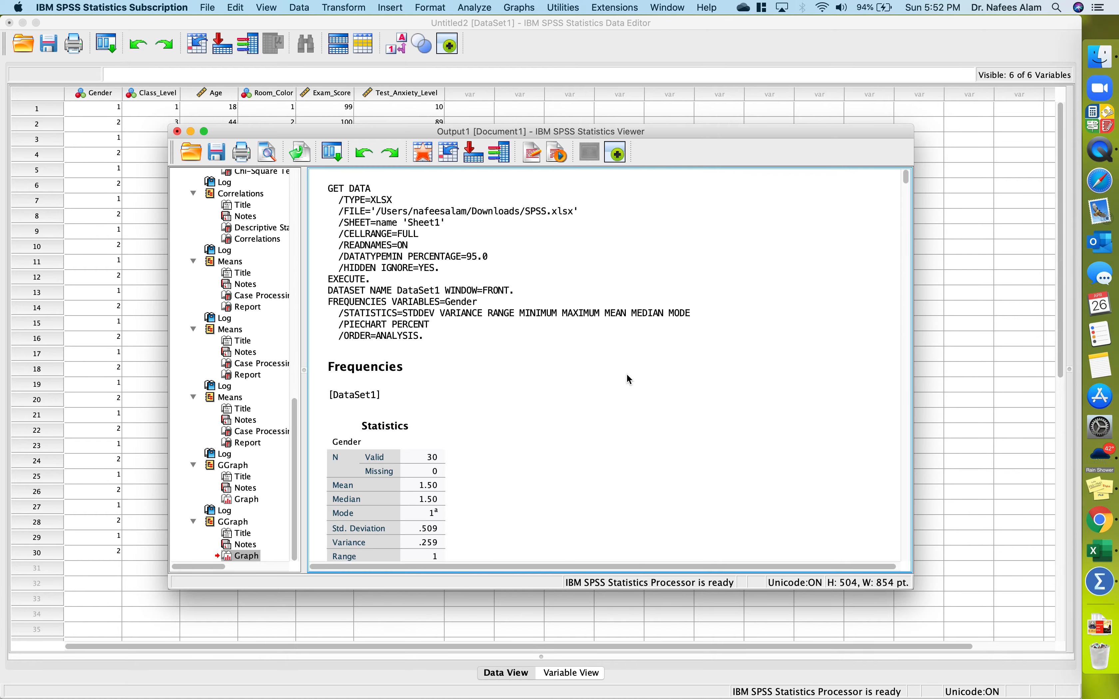
scroll(627, 375, "down", 20)
scroll(629, 378, "up", 20)
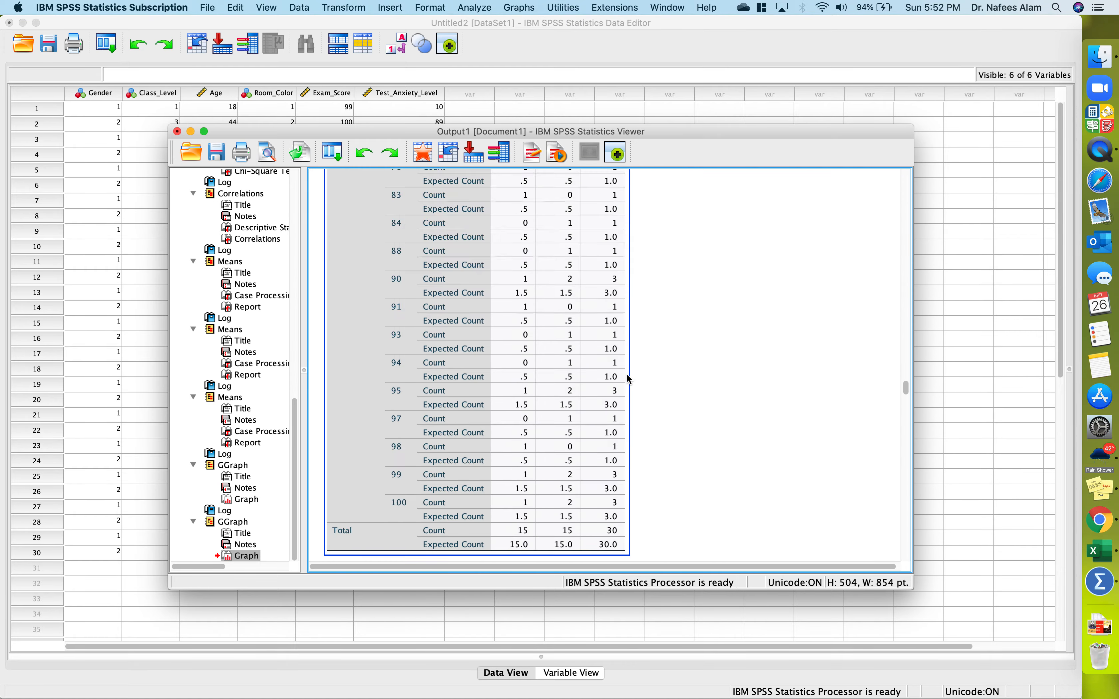
scroll(844, 420, "down", 20)
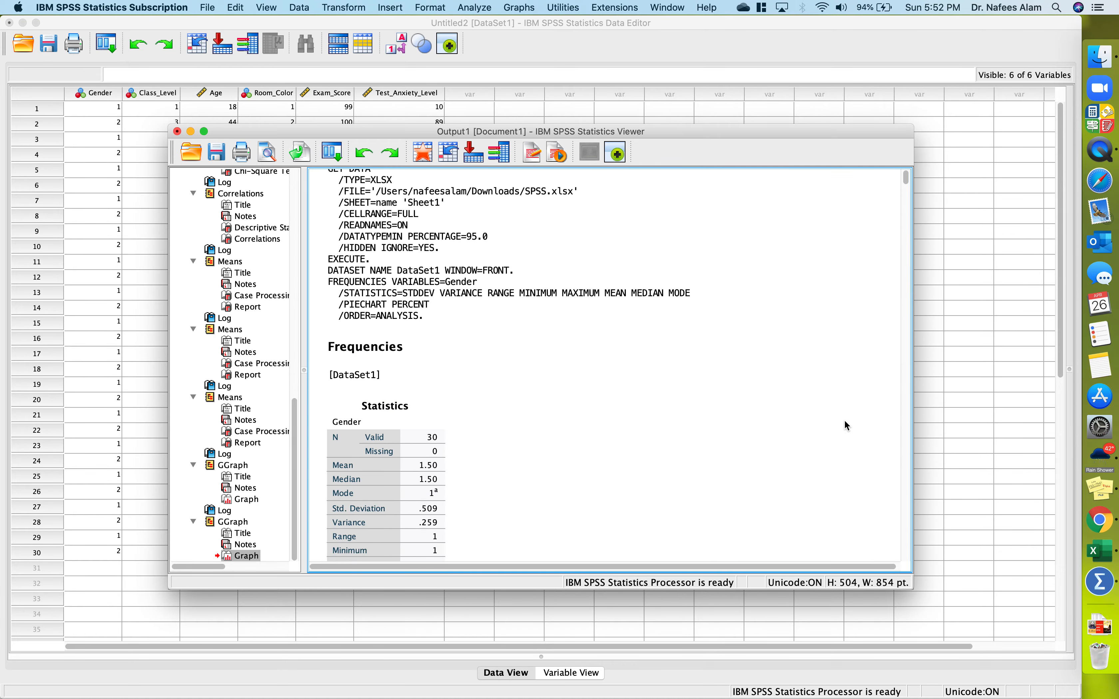
scroll(848, 424, "up", 15)
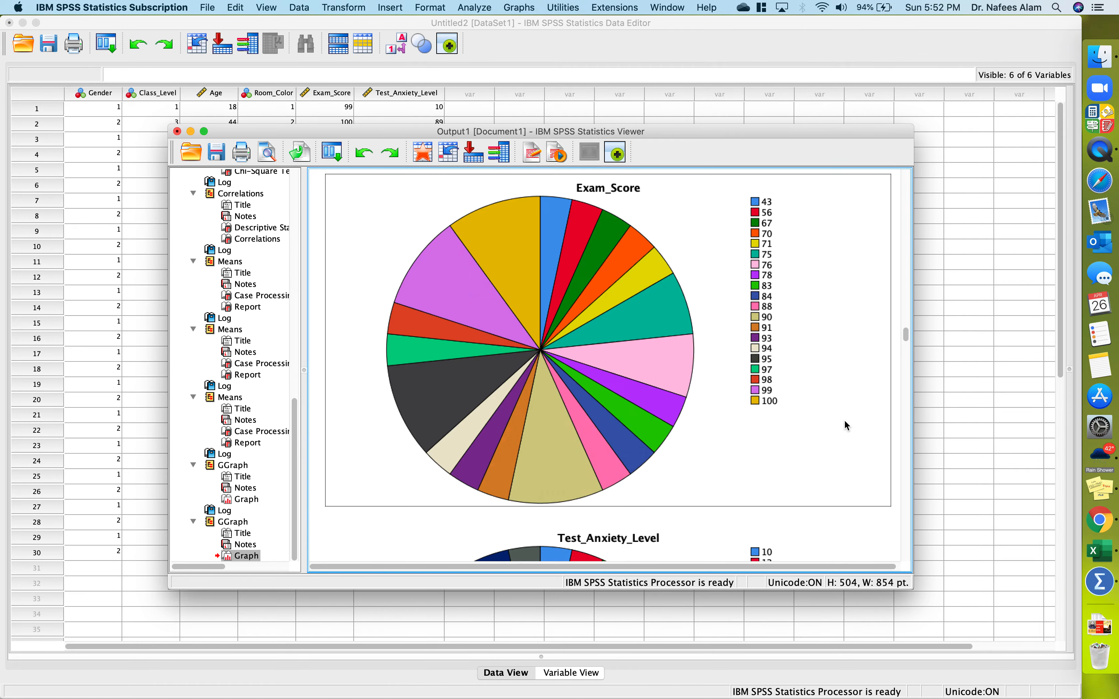
scroll(847, 425, "down", 15)
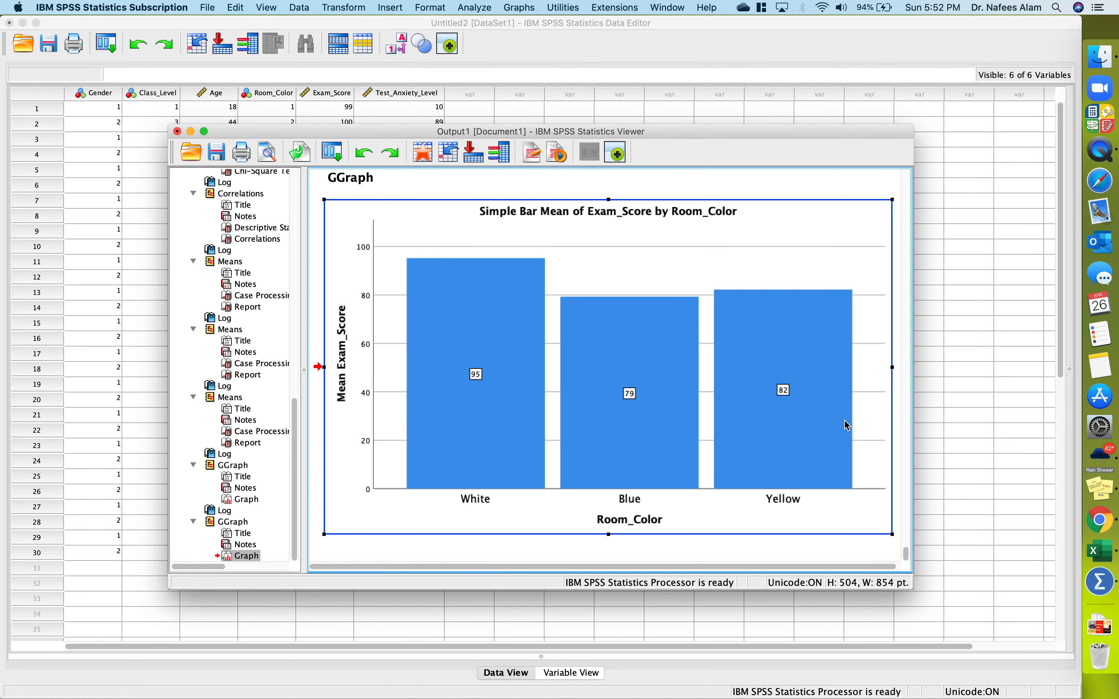
Step: Examine the Pearson correlations and two-tailed significance values of all six variables in the Correlations table
scroll(844, 422, "up", 10)
scroll(845, 422, "down", 10)
scroll(751, 381, "up", 10)
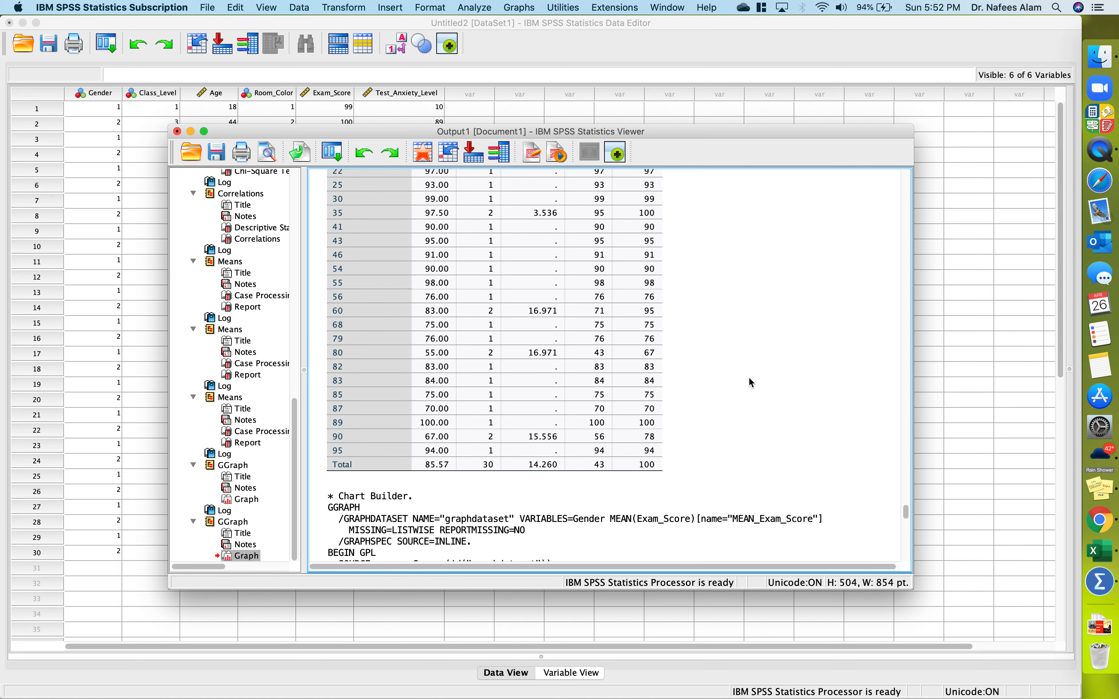
scroll(748, 377, "up", 10)
left_click(795, 305)
scroll(795, 305, "up", 10)
scroll(631, 379, "up", 8)
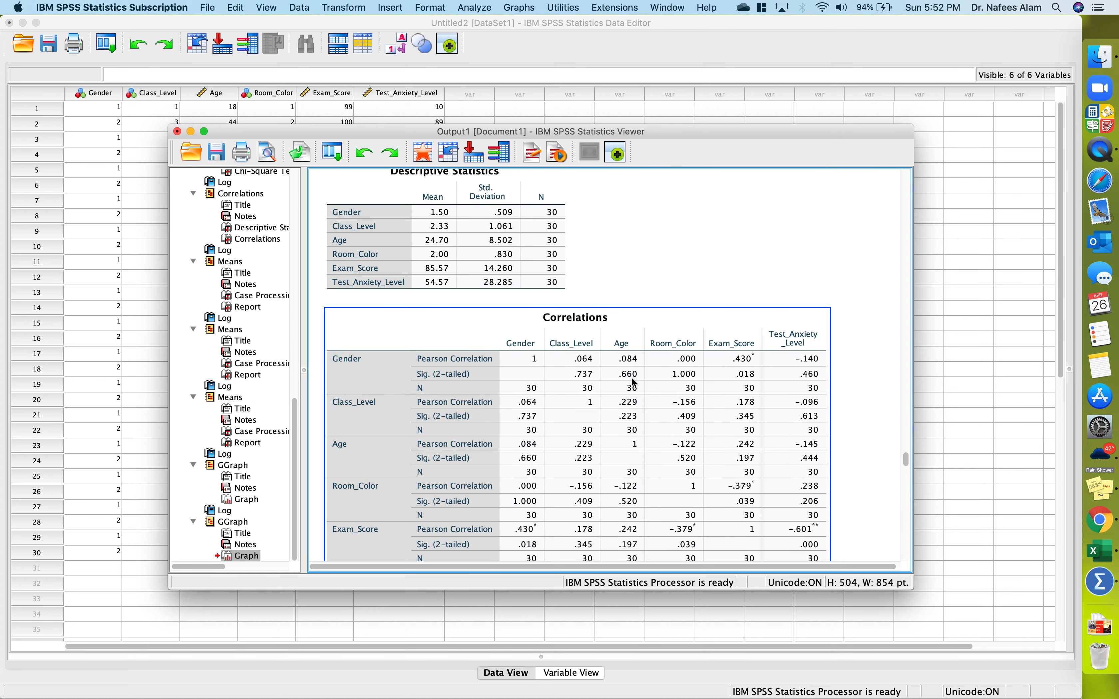
scroll(632, 378, "down", 4)
scroll(634, 382, "down", 2)
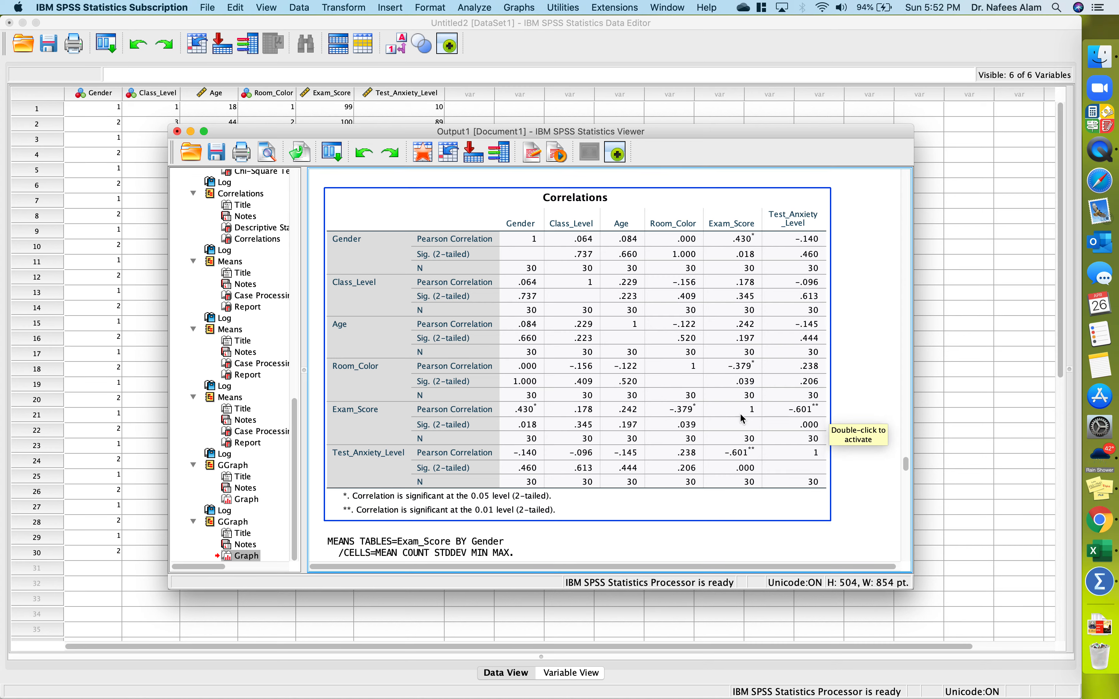
scroll(634, 469, "down", 3)
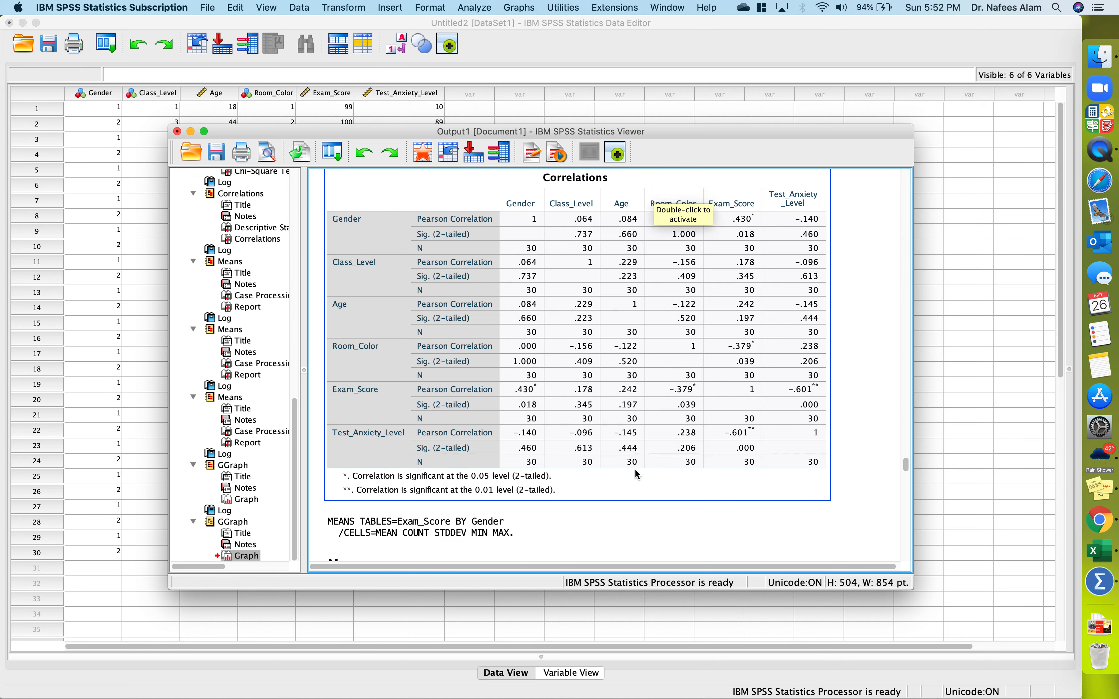
scroll(639, 300, "up", 3)
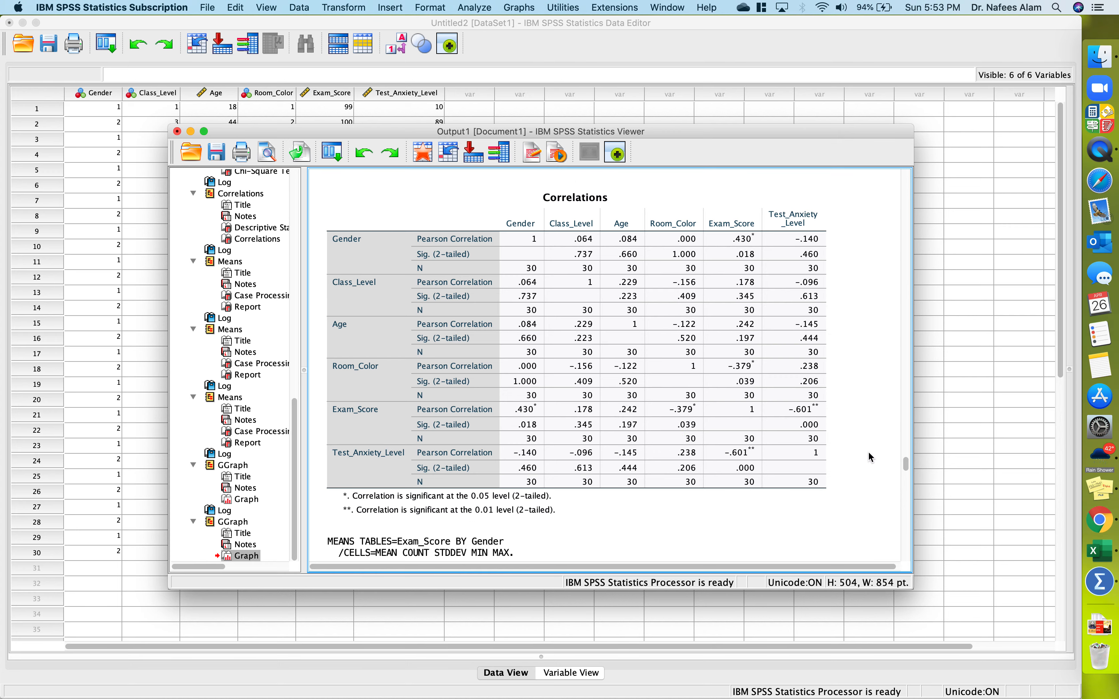
Step: Review the Test_Anxiety_Level by Room_Color crosstab, the Class_Level pie chart and the Exam_Score frequency table
scroll(868, 452, "down", 10)
scroll(868, 452, "up", 20)
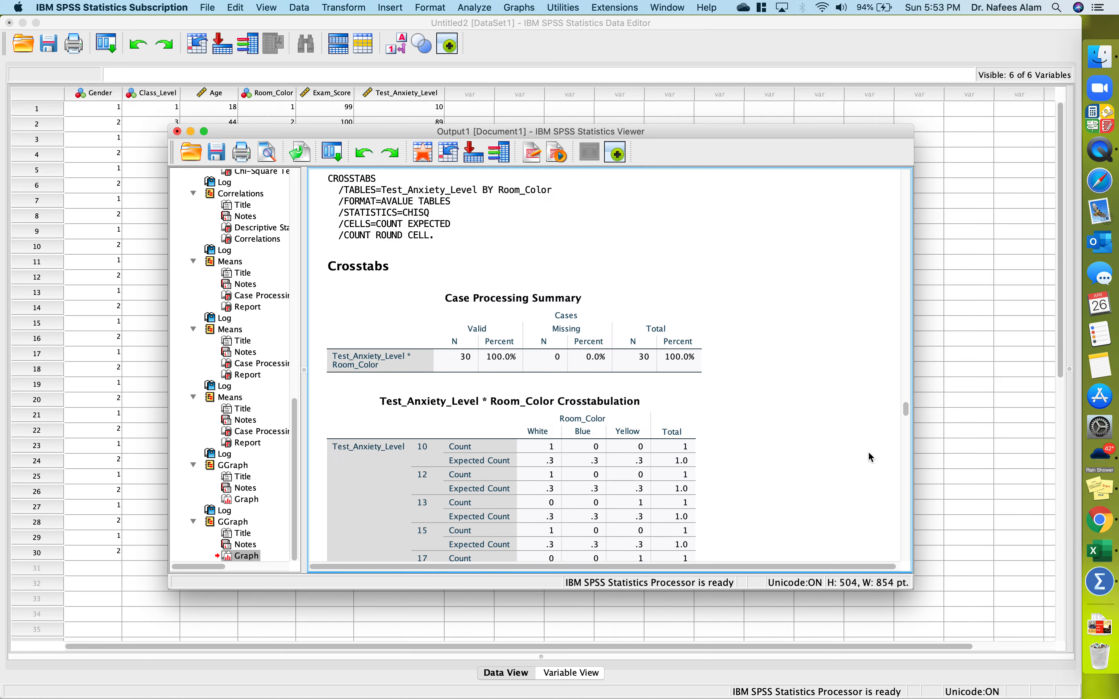
scroll(868, 457, "up", 5)
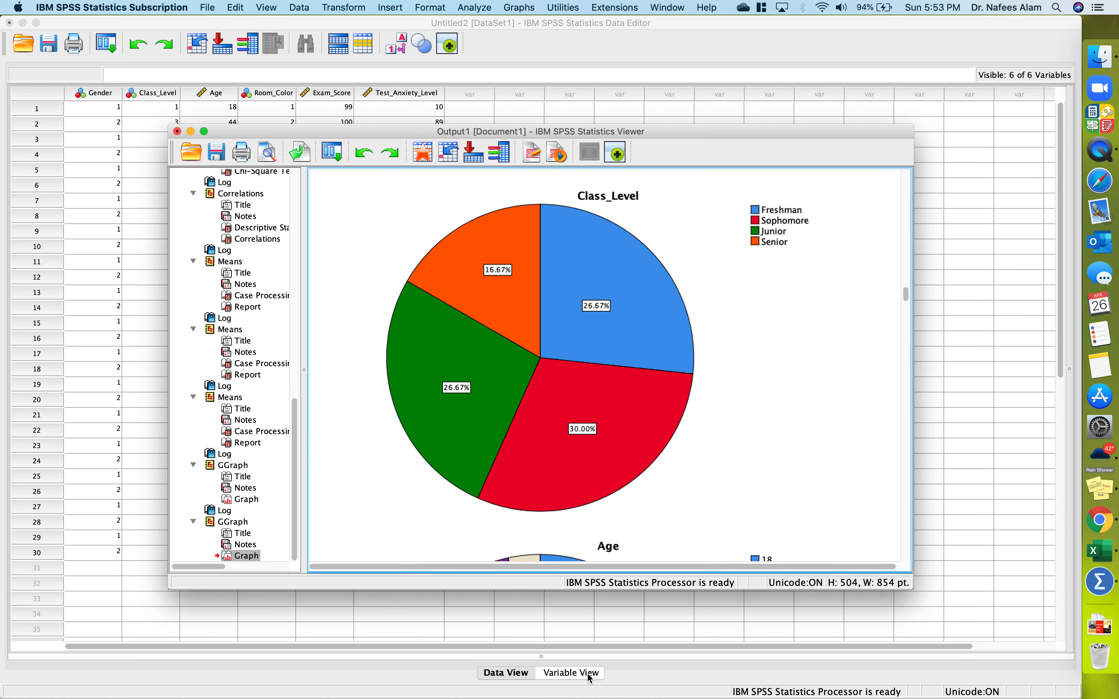
scroll(748, 276, "up", 5)
scroll(748, 277, "up", 10)
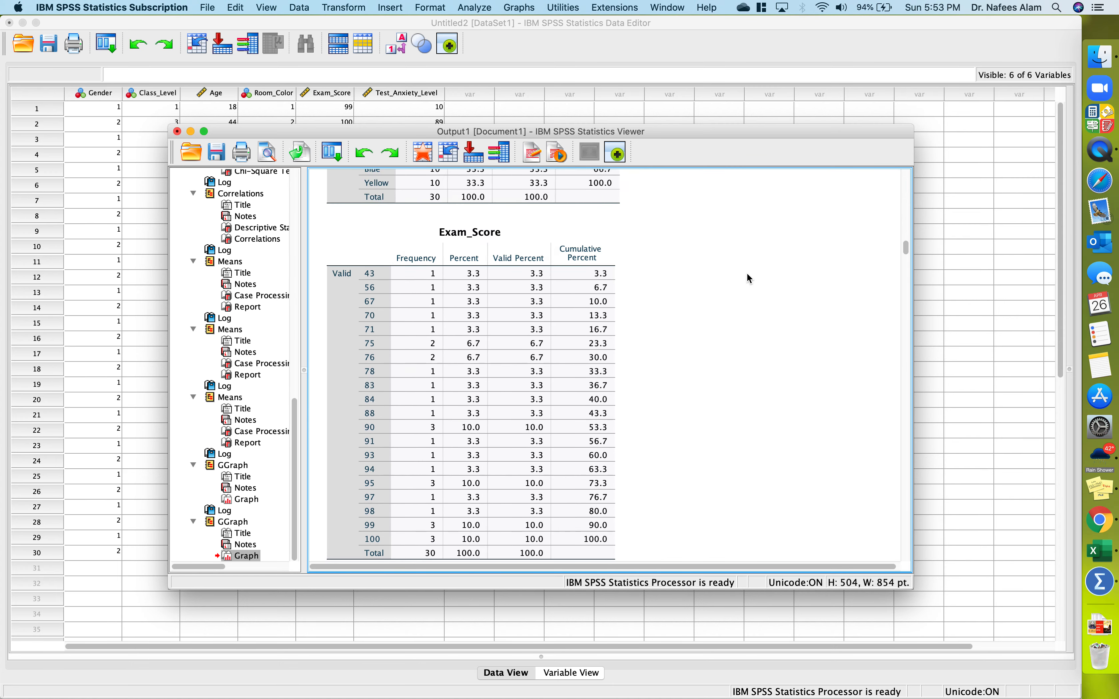